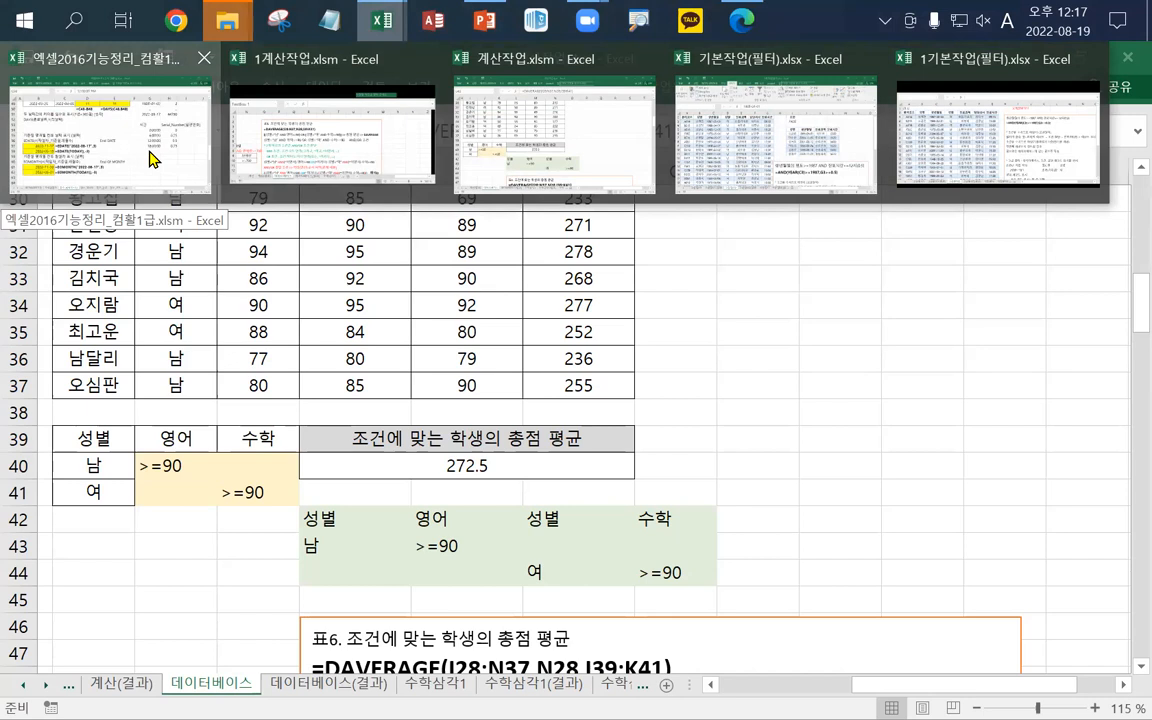
Switch to the 엑셀2016기능정리_컴활1급.xlsm workbook, restore it to a smaller window and clear the other workbook windows off the desktop
left_click(152, 158)
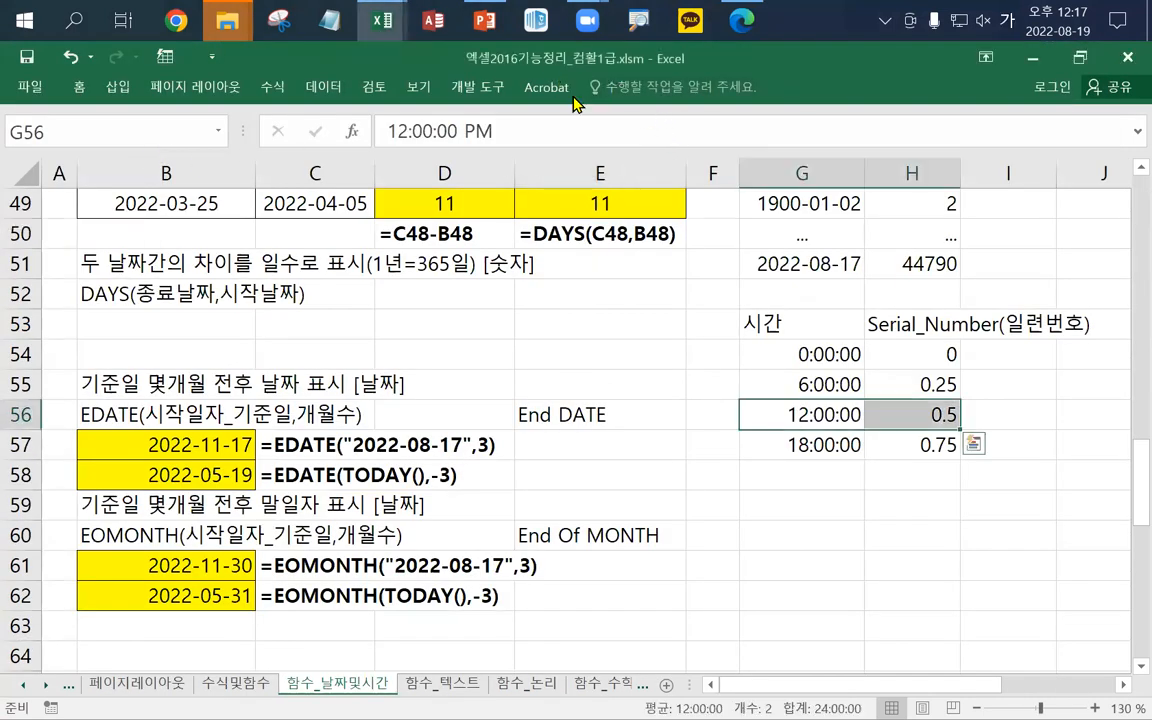
left_click(1081, 60)
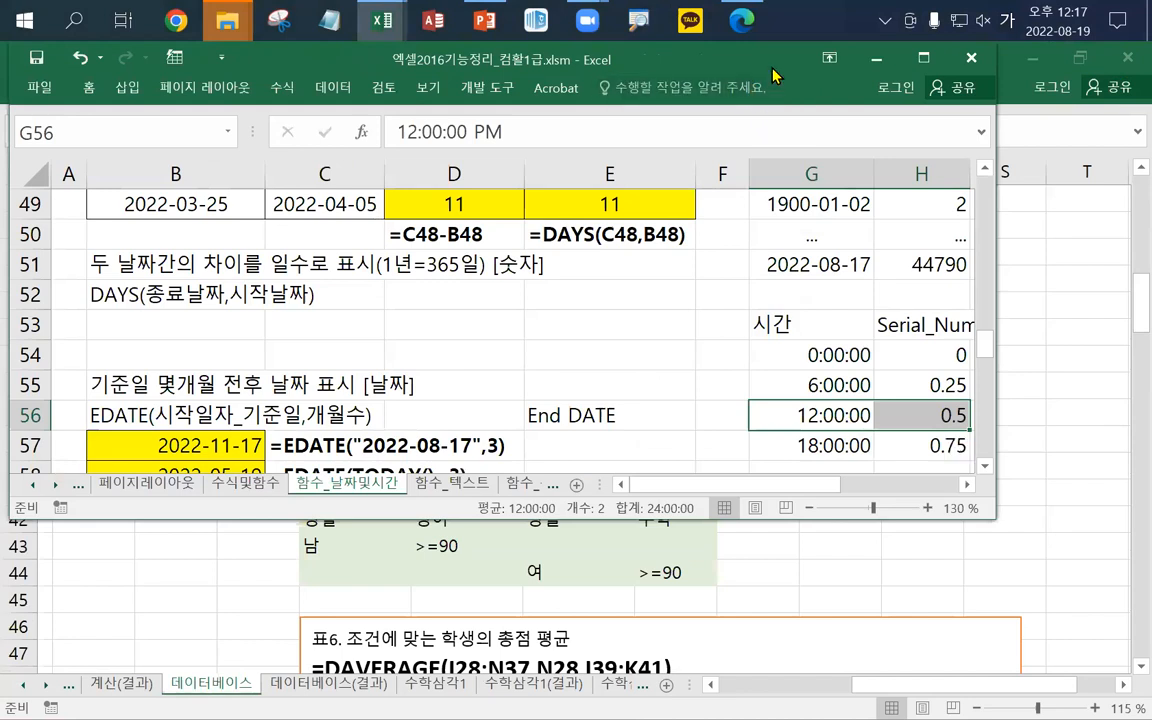
left_click(1031, 58)
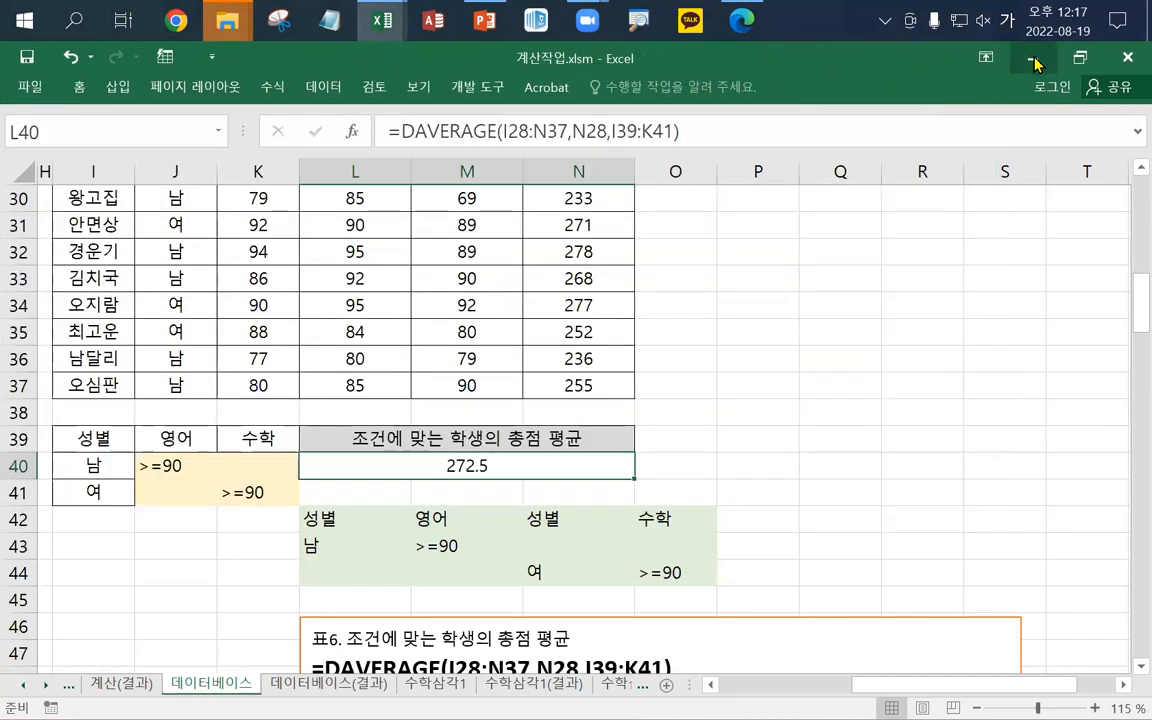
left_click(1035, 62)
left_click(1015, 58)
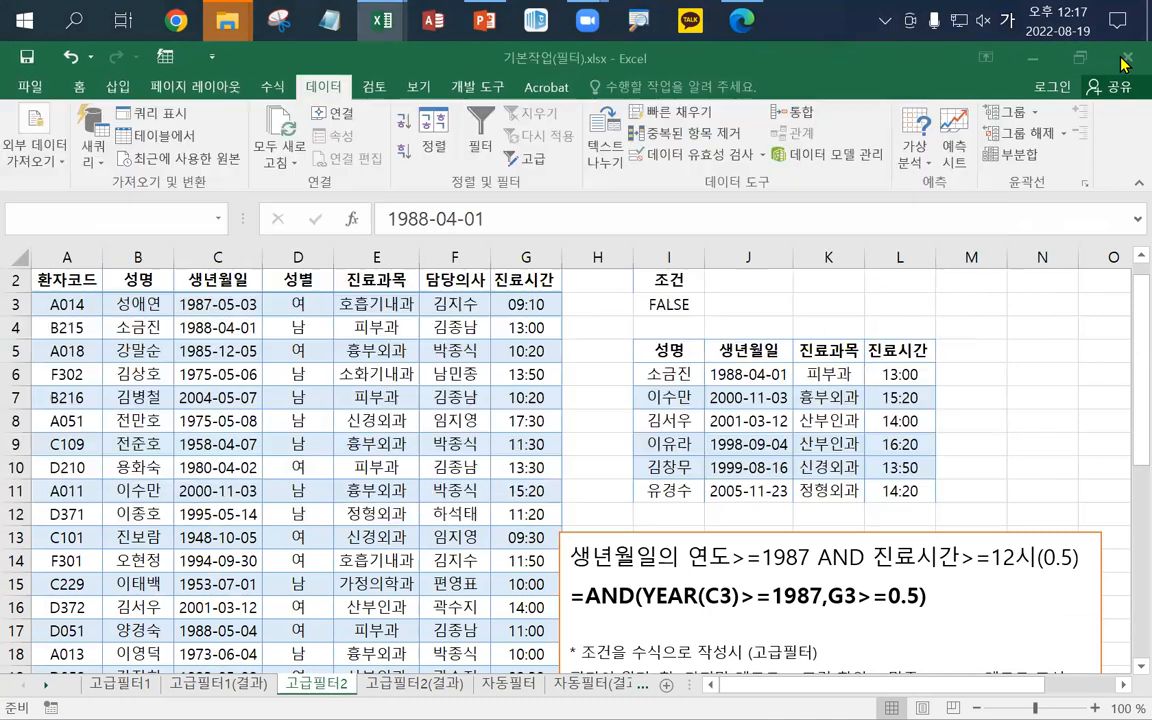
left_click(1124, 60)
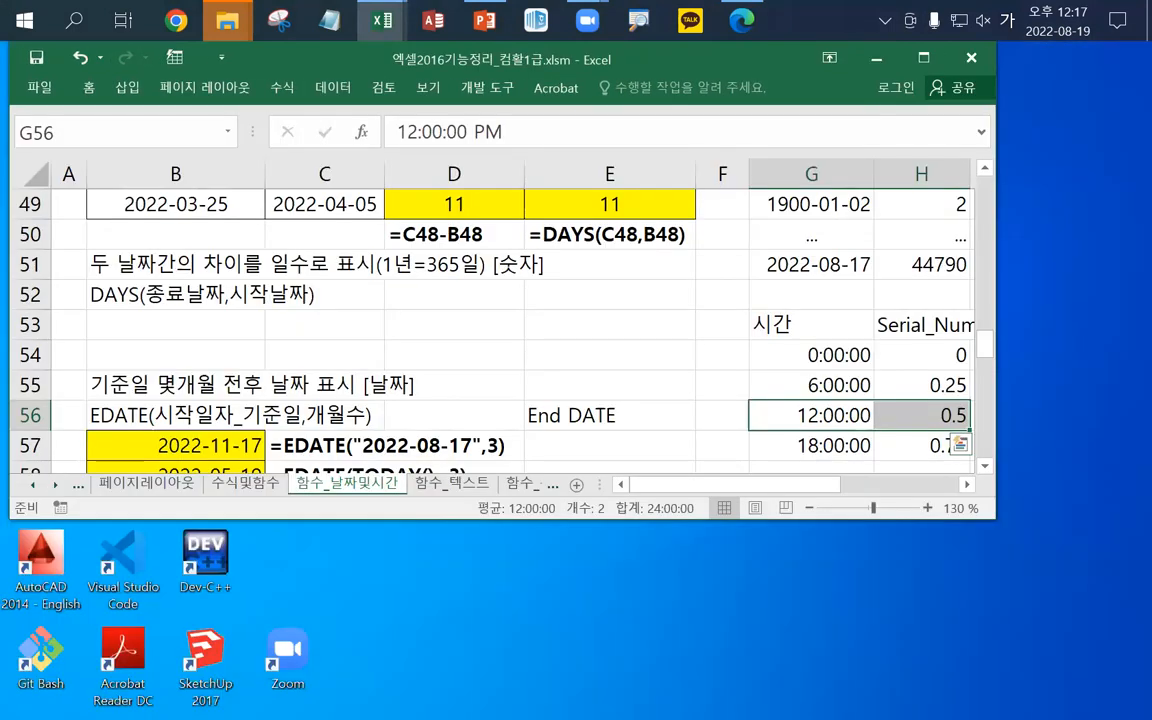
Select cell D54 and dock the Windows taskbar along the lower edge of the desktop
left_click(971, 58)
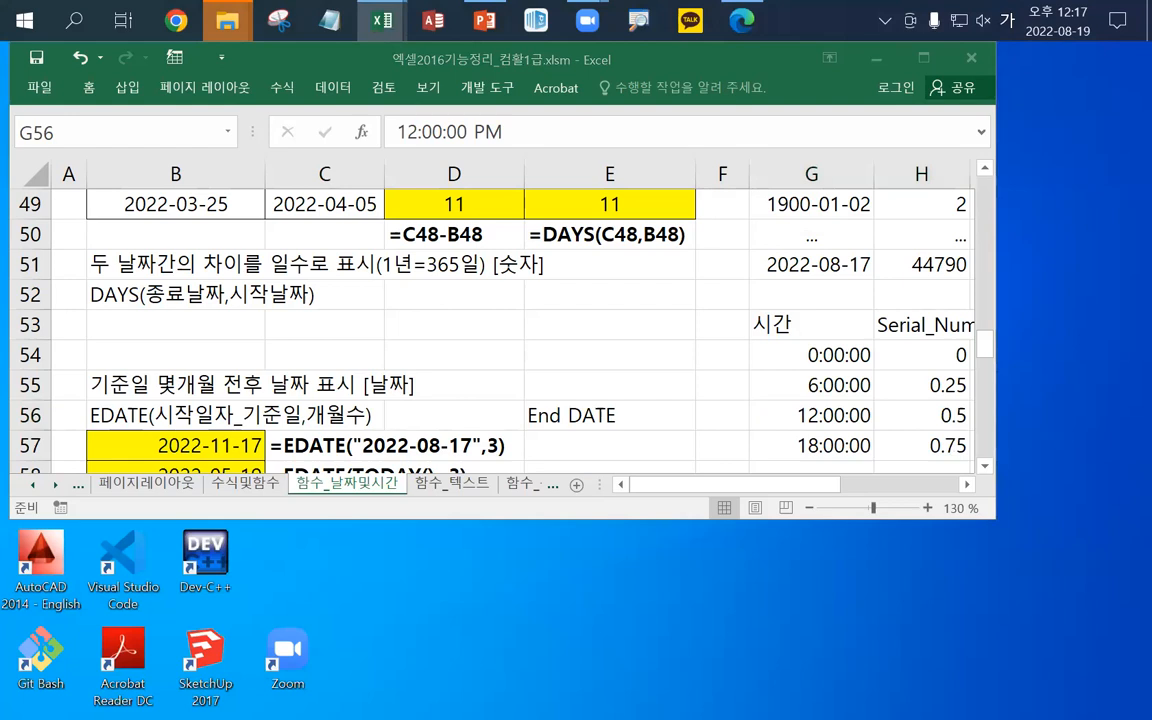
left_click(507, 366)
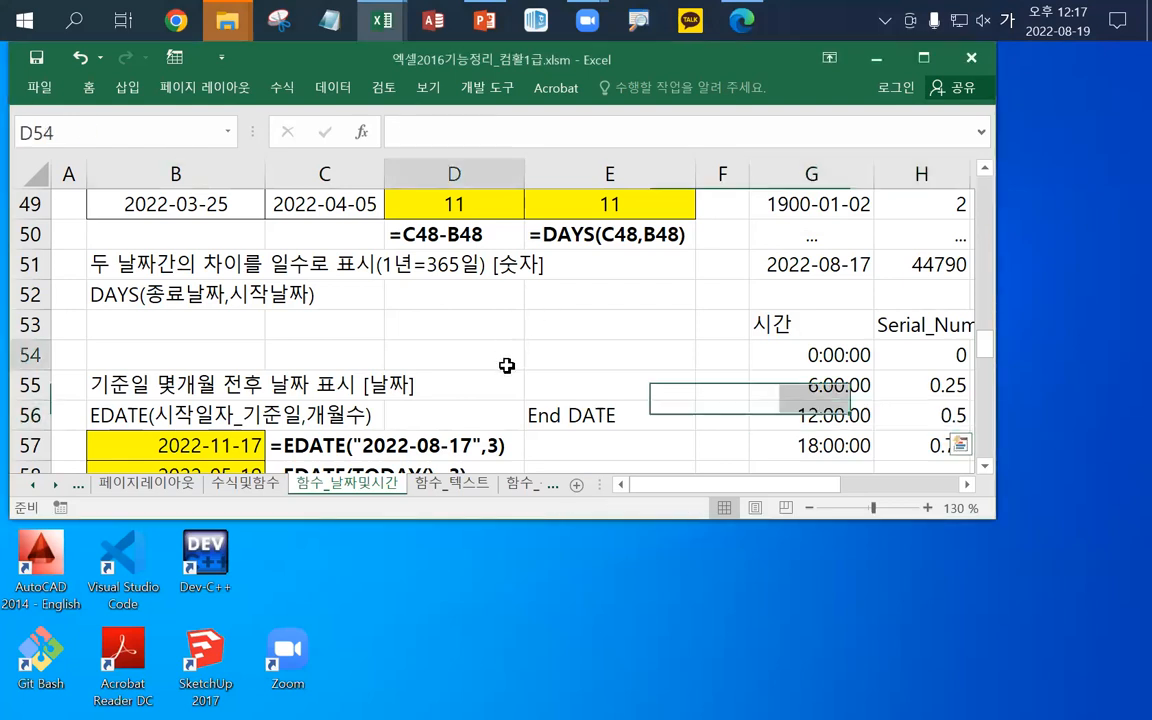
left_click(810, 64)
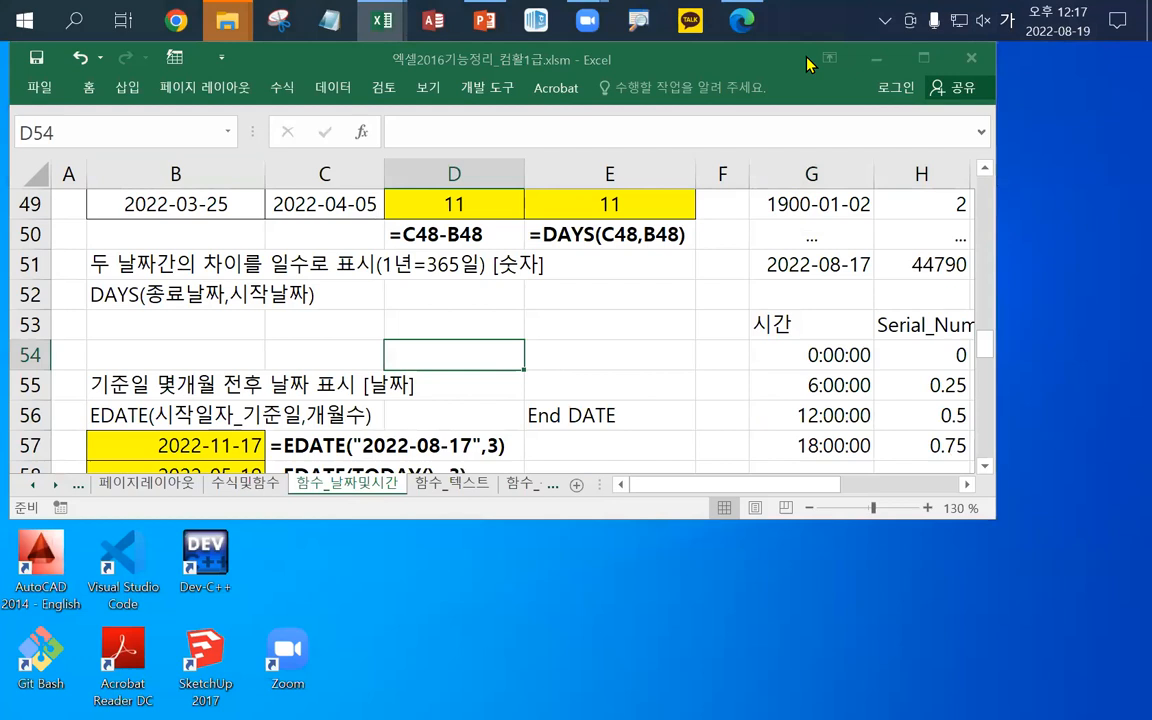
left_click_drag(807, 58, 735, 530)
Open the 조건부서식 worksheet and maximize the workbook window
left_click(53, 488)
left_click(53, 488)
left_click(53, 488)
left_click(53, 488)
left_click(53, 488)
left_click(53, 488)
left_click(53, 488)
left_click(53, 488)
left_click(53, 488)
left_click(53, 488)
left_click(33, 484)
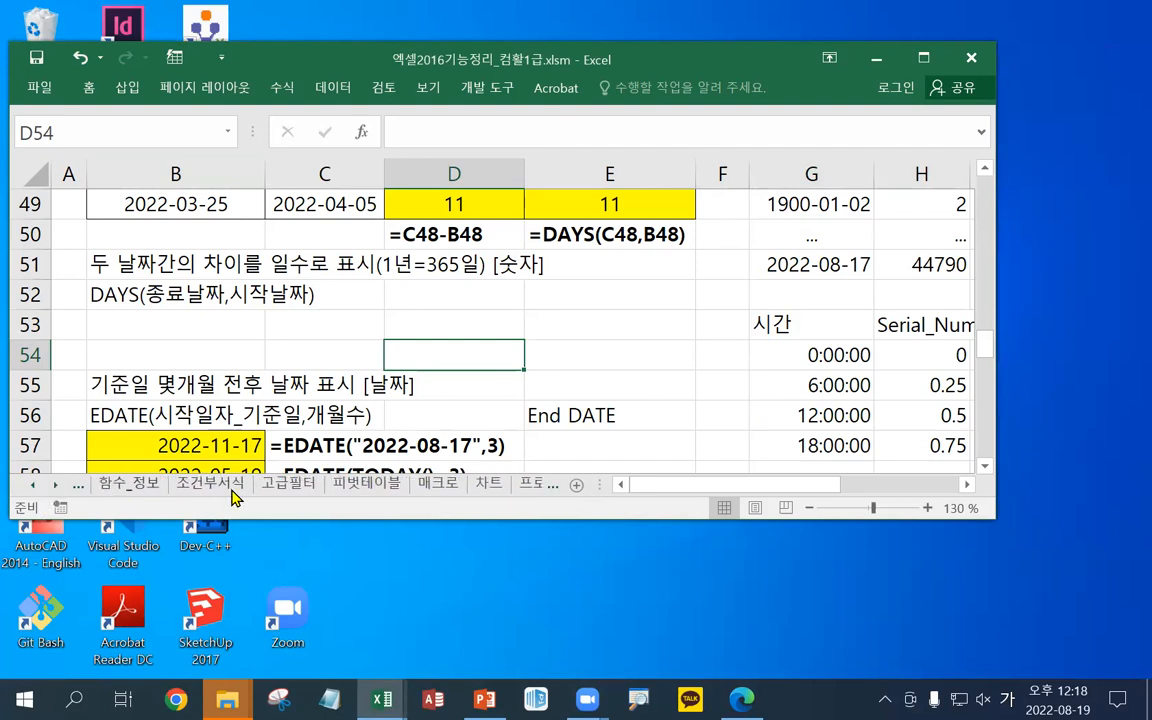
left_click(210, 484)
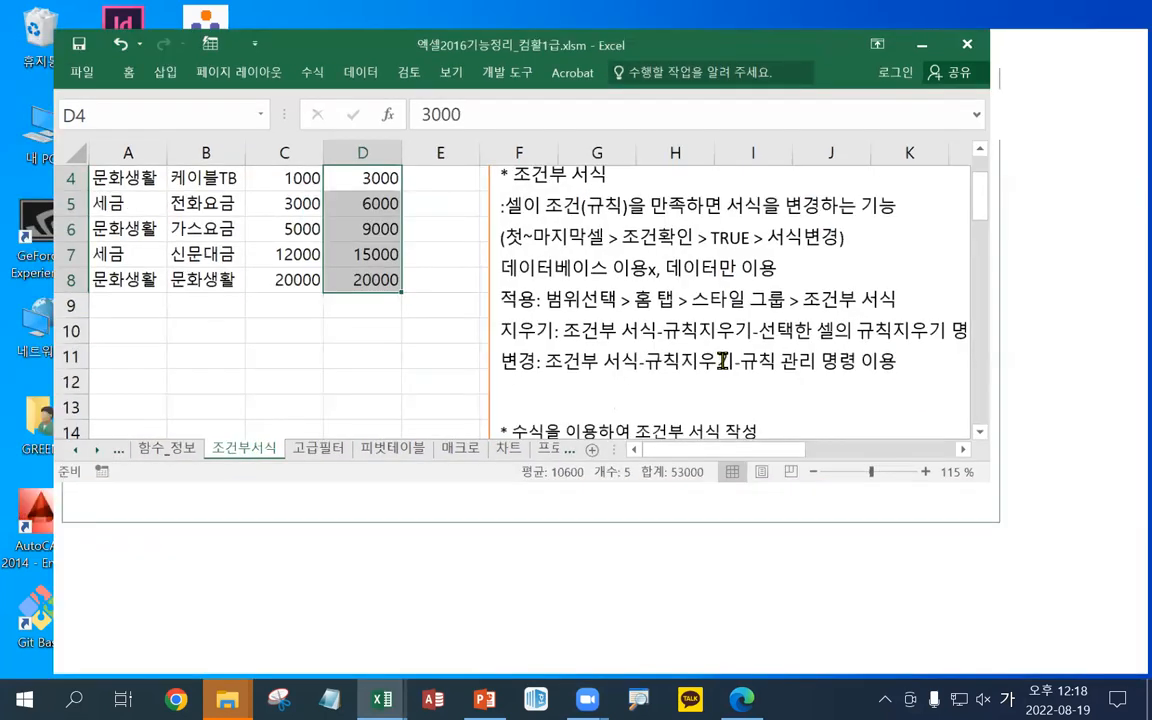
double_click(614, 62)
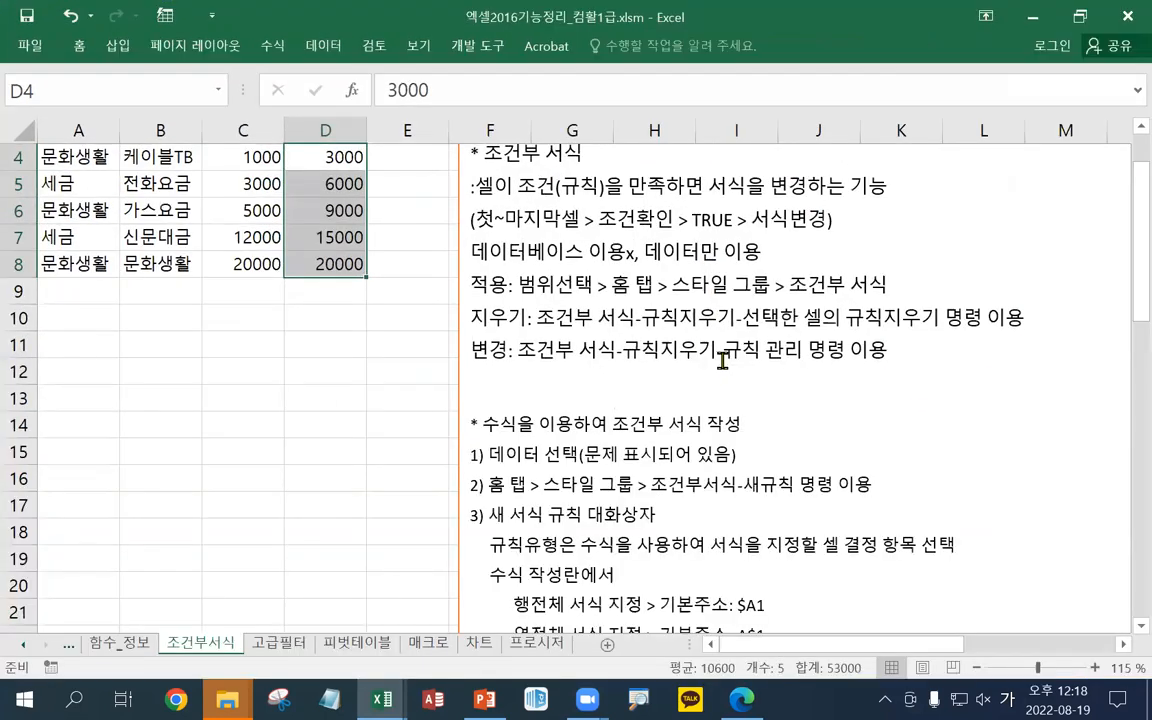
Read through the conditional formatting notes in the text box beside the table
left_click(478, 160)
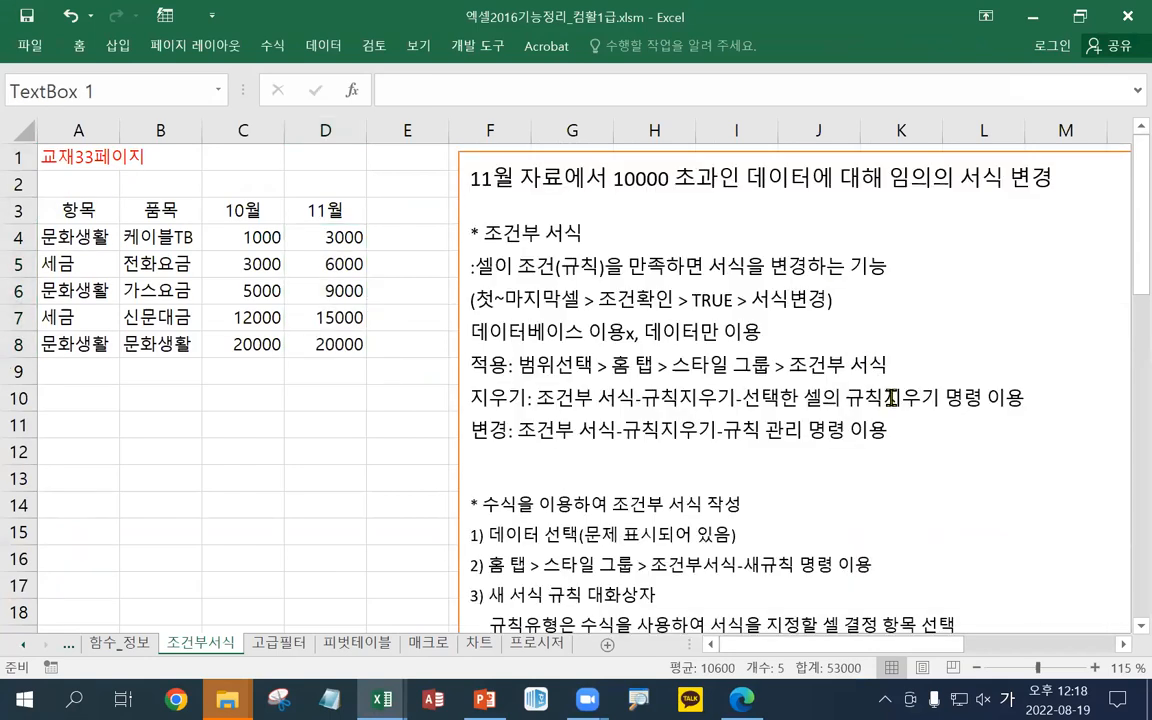
left_click_drag(893, 398, 893, 406)
left_click(860, 399)
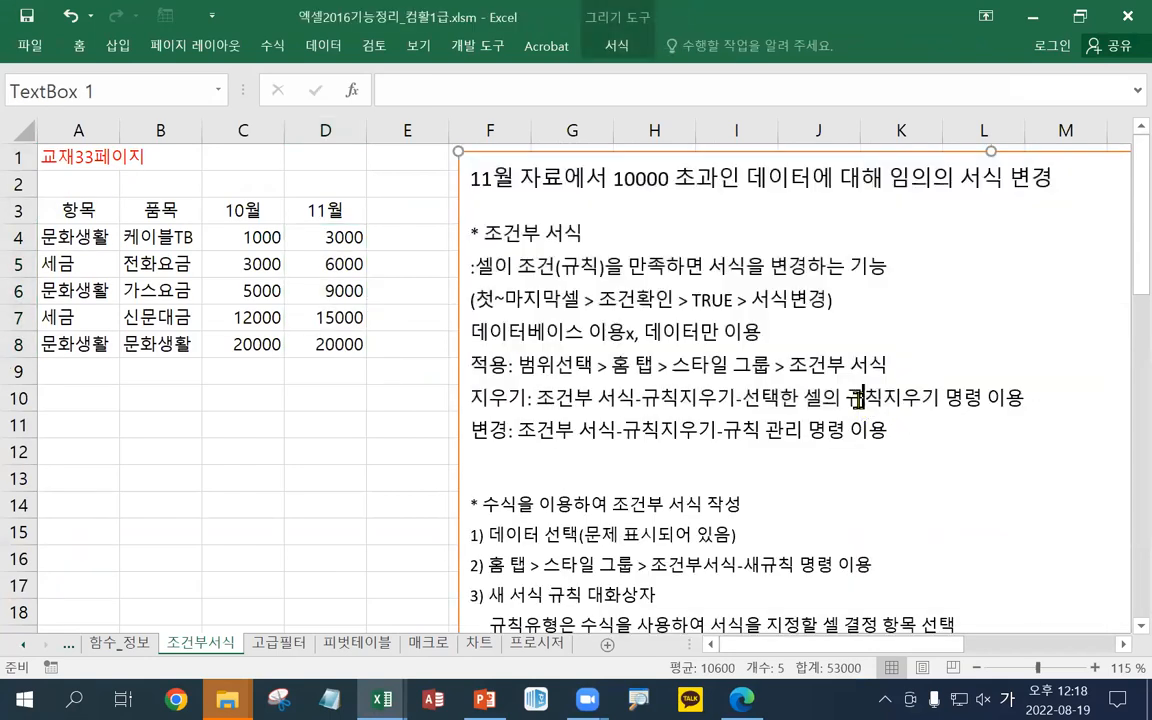
left_click(847, 387)
left_click(822, 429)
scroll(816, 420, "down", 2)
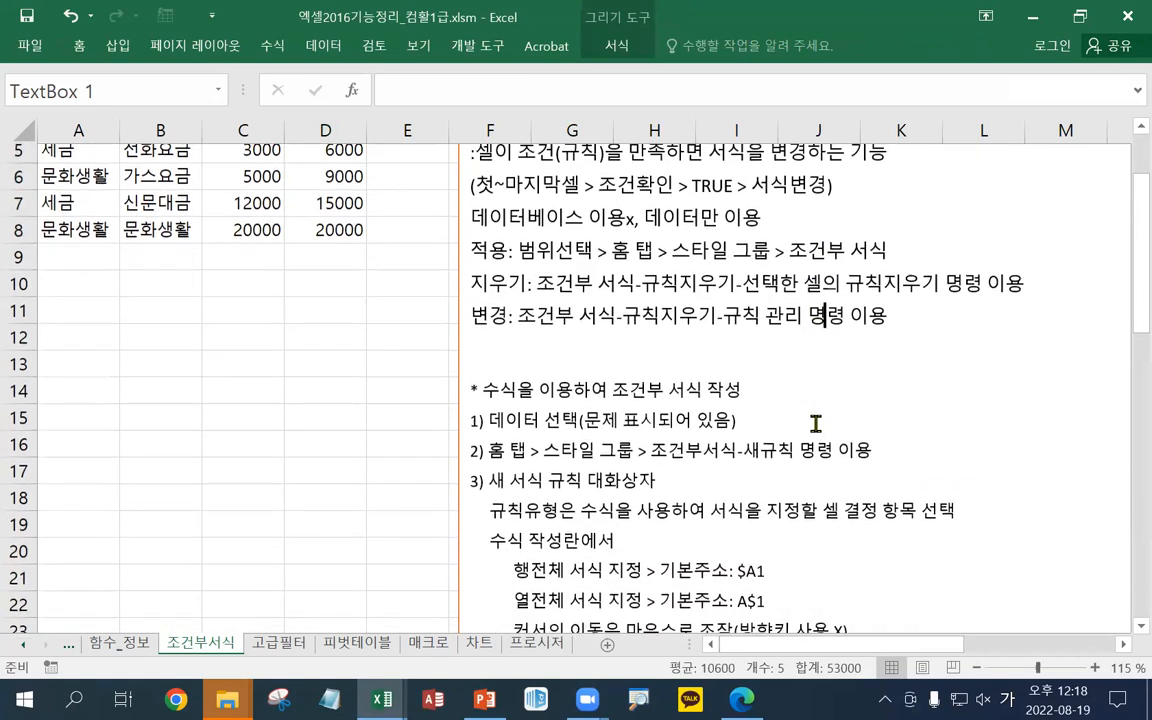
scroll(816, 423, "down", 1)
scroll(817, 420, "down", 2)
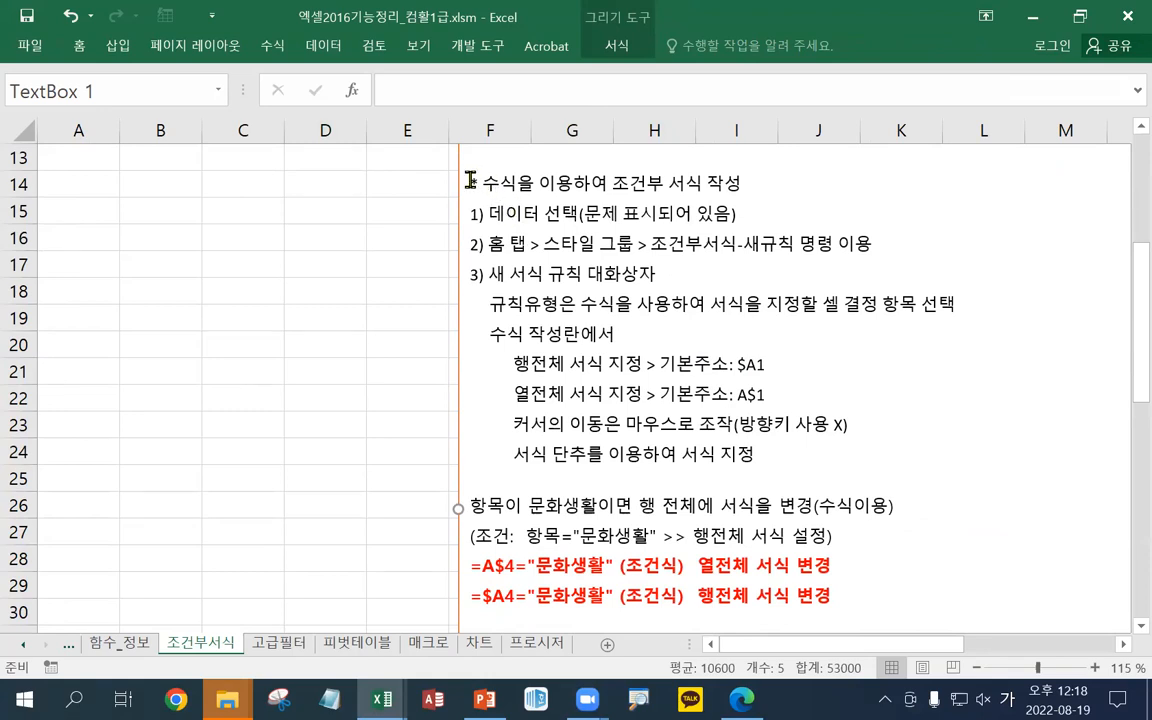
Move the "수식을 이용하여 조건부 서식 작성" notes to the beginning of the text box, followed by a blank line
left_click_drag(757, 453, 468, 193)
key("ctrl+c")
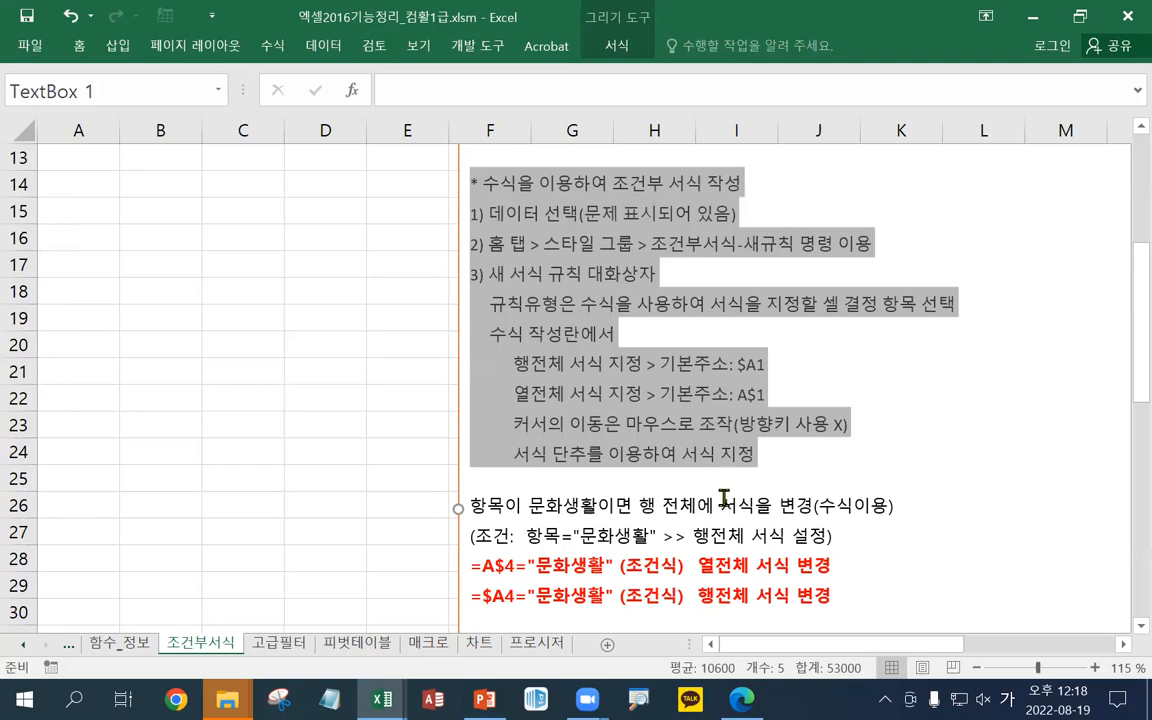
key("Delete")
scroll(738, 470, "up", 4)
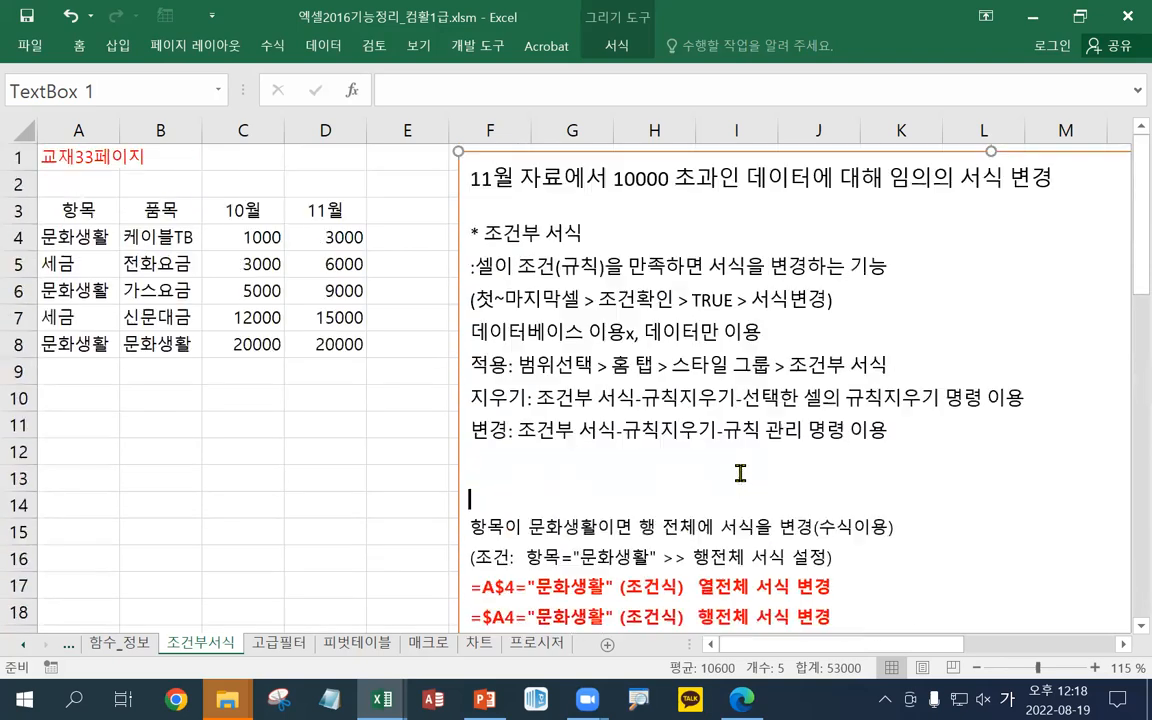
left_click(470, 177)
key("ctrl+v")
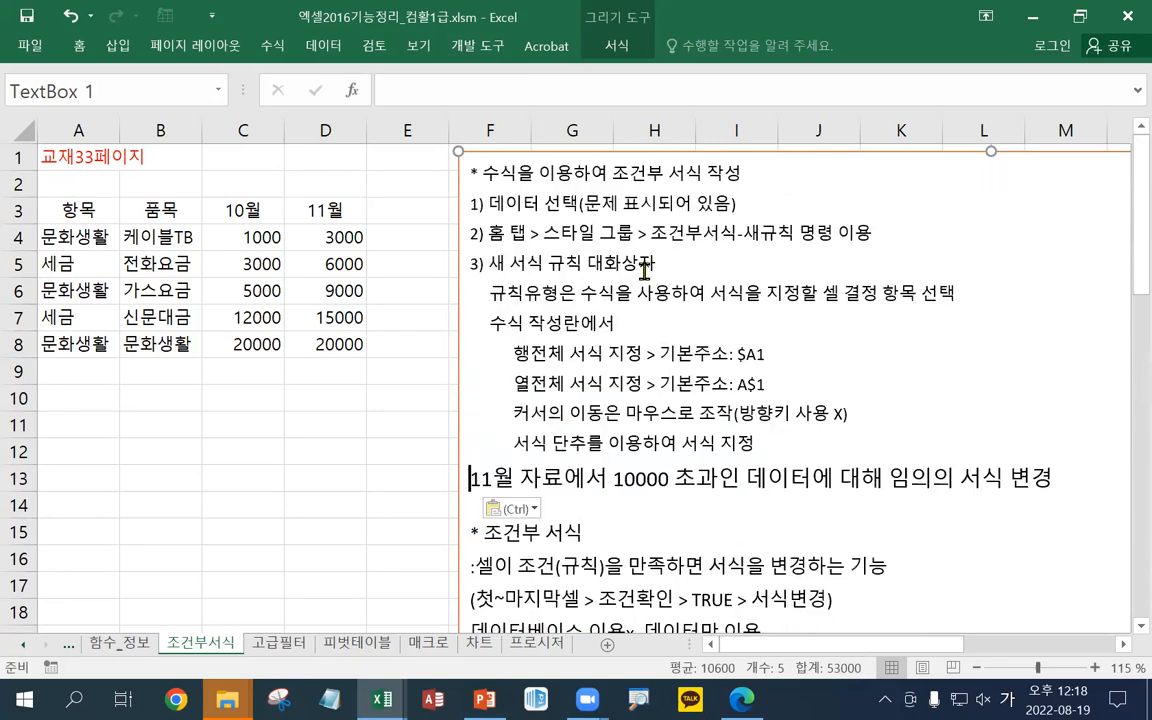
key("Return")
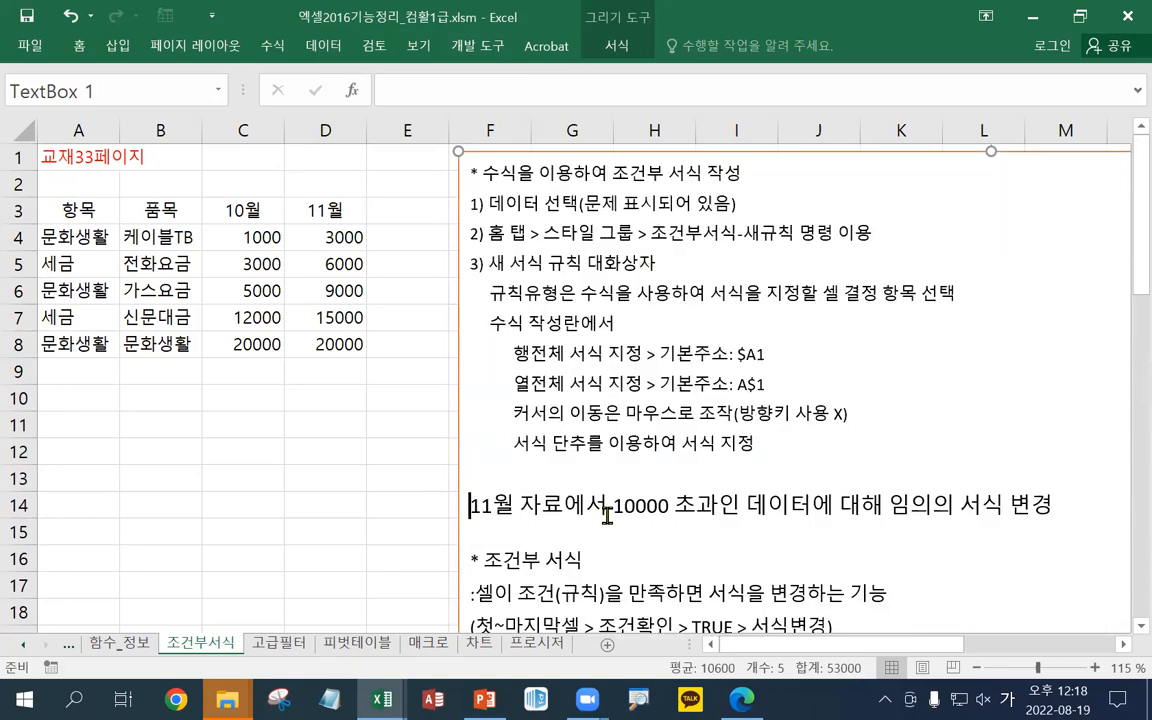
Move the four-line 문화생활 task and its red condition formulas to the beginning of the text box, keeping the source formatting
scroll(610, 515, "down", 2)
scroll(608, 515, "down", 6)
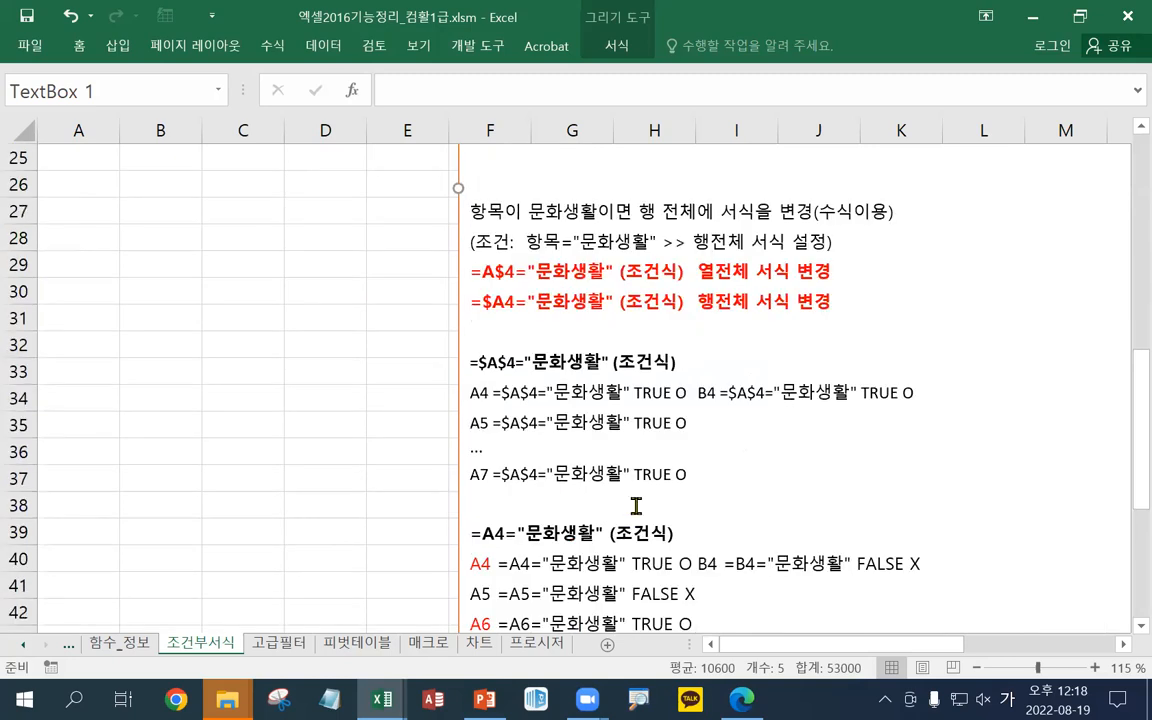
left_click_drag(835, 302, 452, 217)
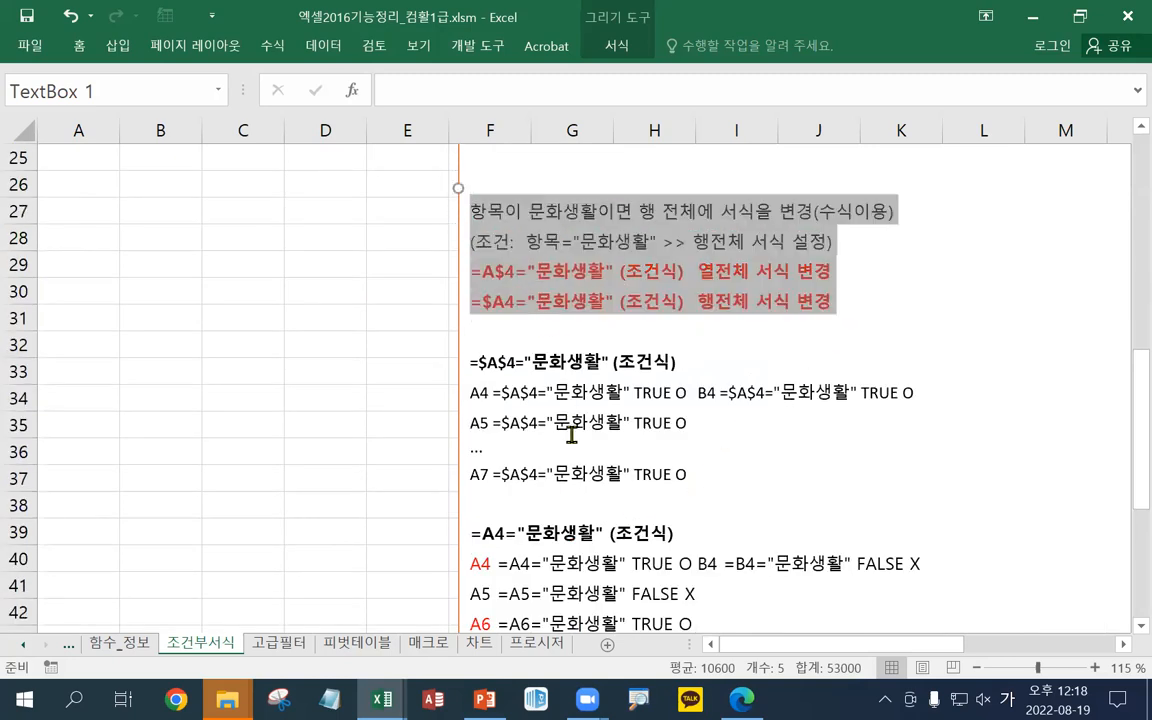
key("Delete")
scroll(575, 430, "up", 4)
scroll(575, 430, "up", 4)
left_click(472, 172)
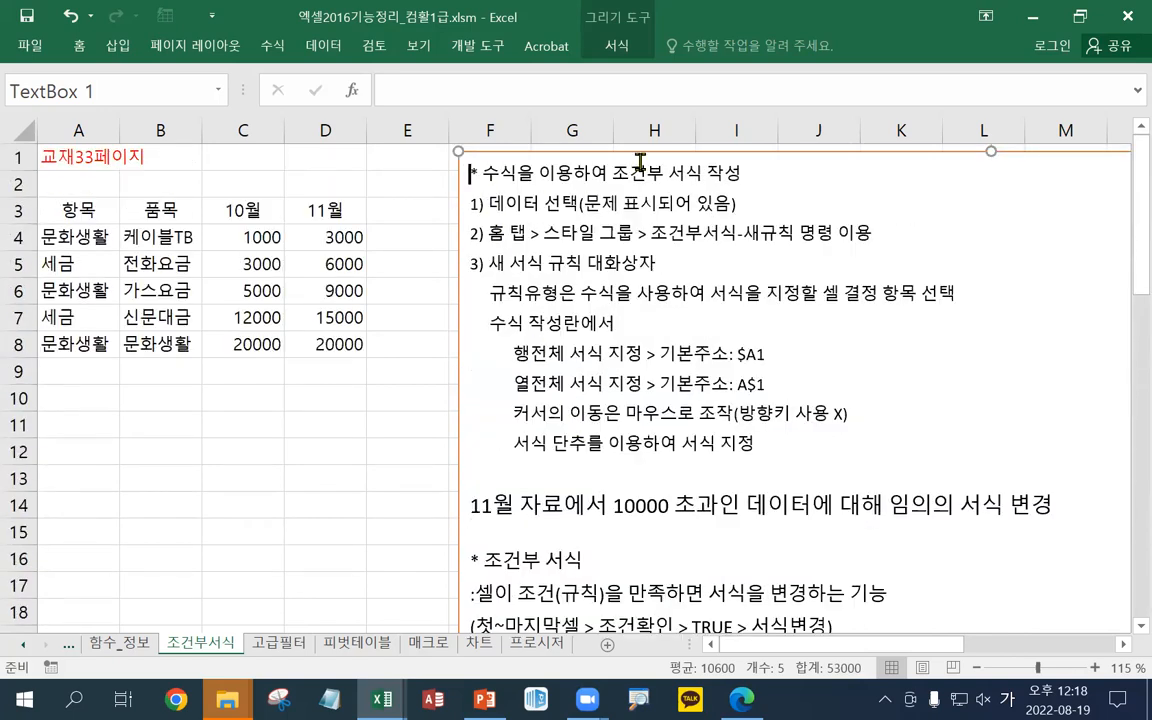
key("Return")
key("Return")
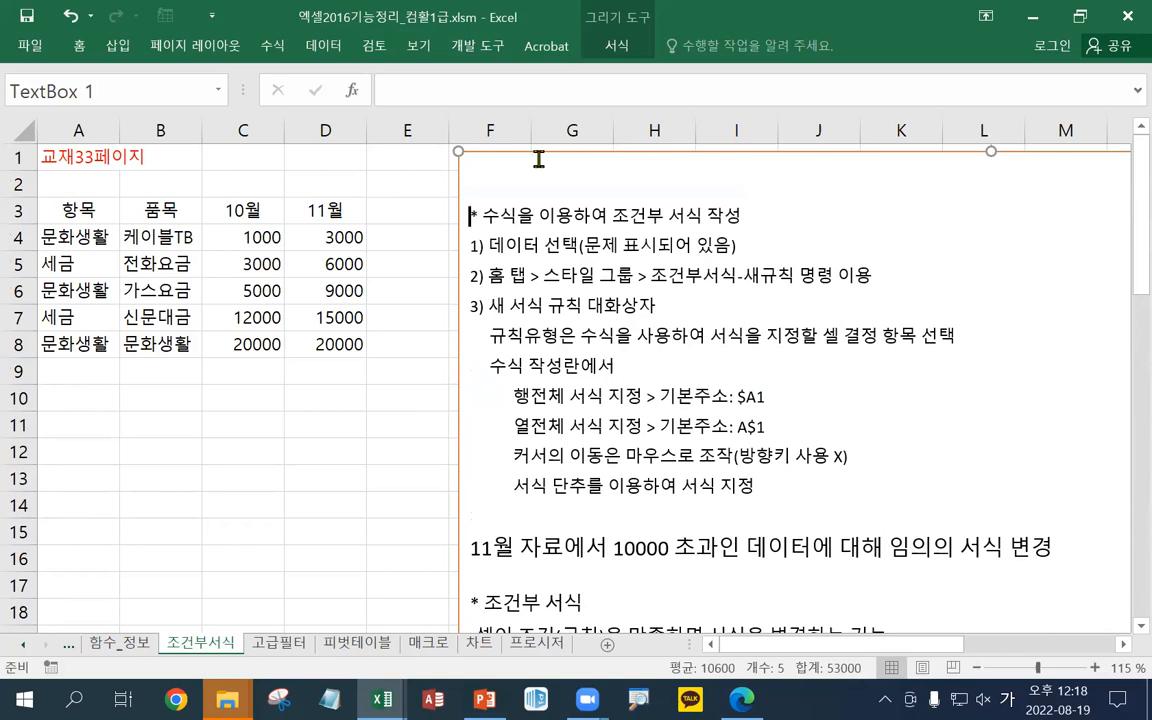
type("항목이 문화생활이면 행 전체에 서식을 변경(수식이용) (조건:  항목=\"문화생활\" >> 행전체 서식 설정) =A$4=\"문화생활\" (조건식)\t열전체 서식 변경 =$A4=\"문화생활\" (조건식)\t행전체 서식 변경")
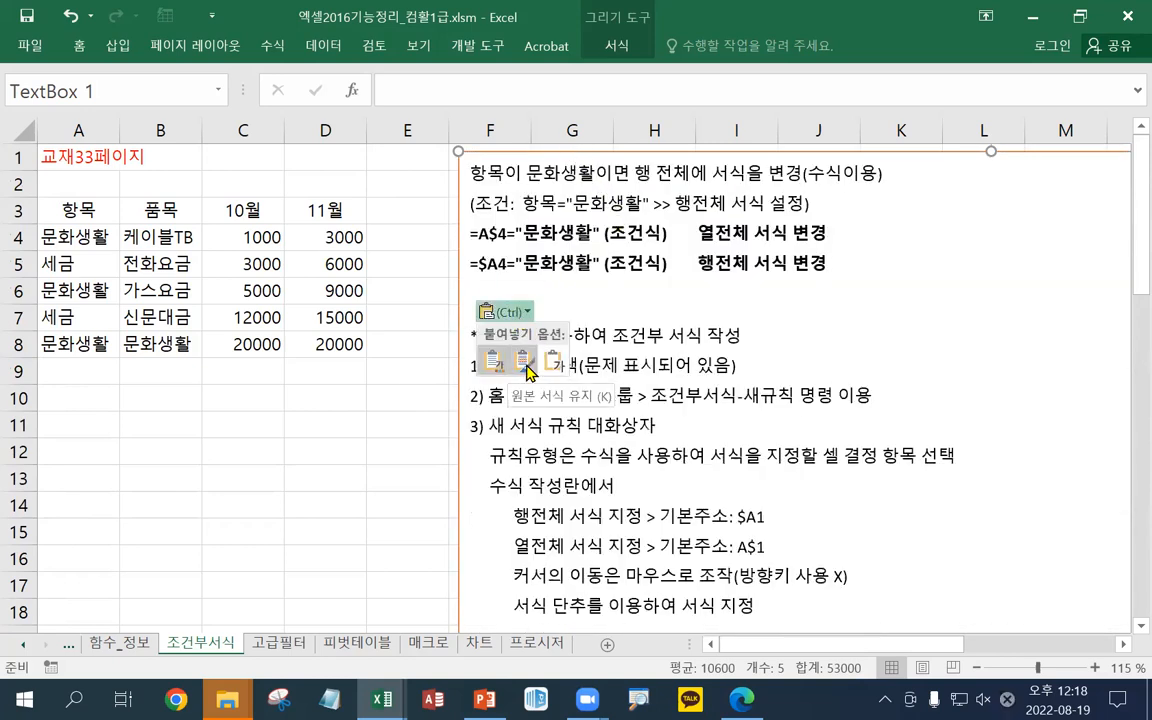
left_click(527, 364)
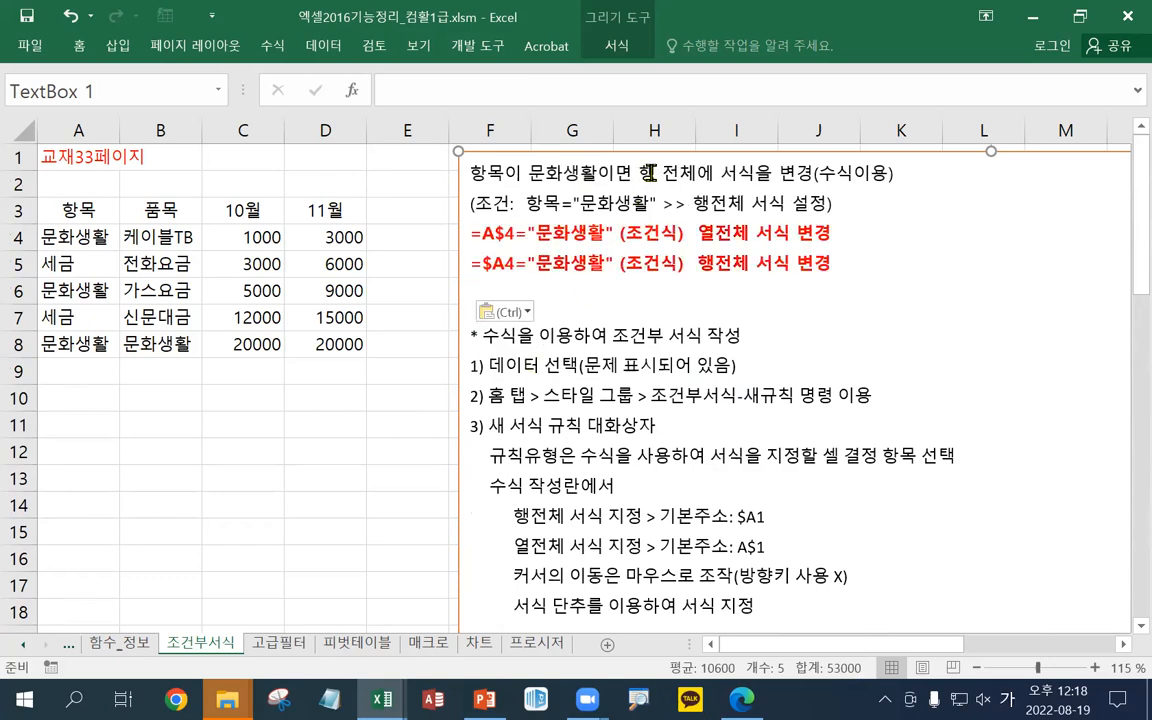
Examine the 문화생활 row-formatting task statement and the table's header row
left_click_drag(640, 172, 836, 172)
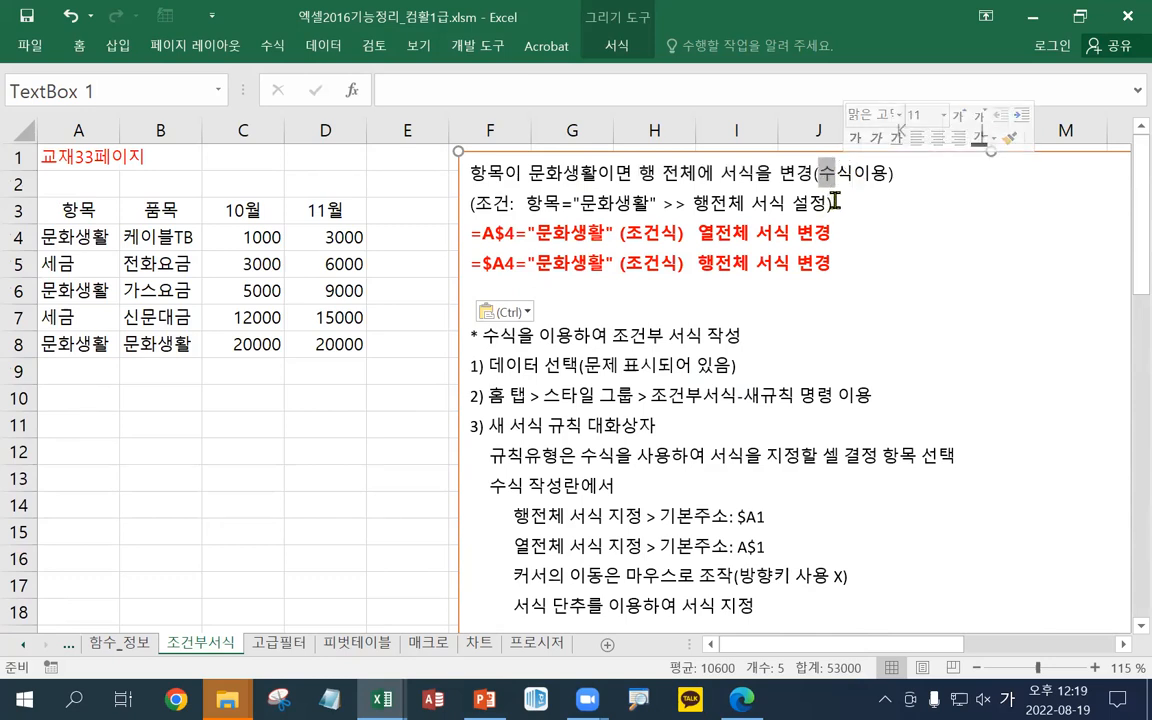
left_click(464, 278)
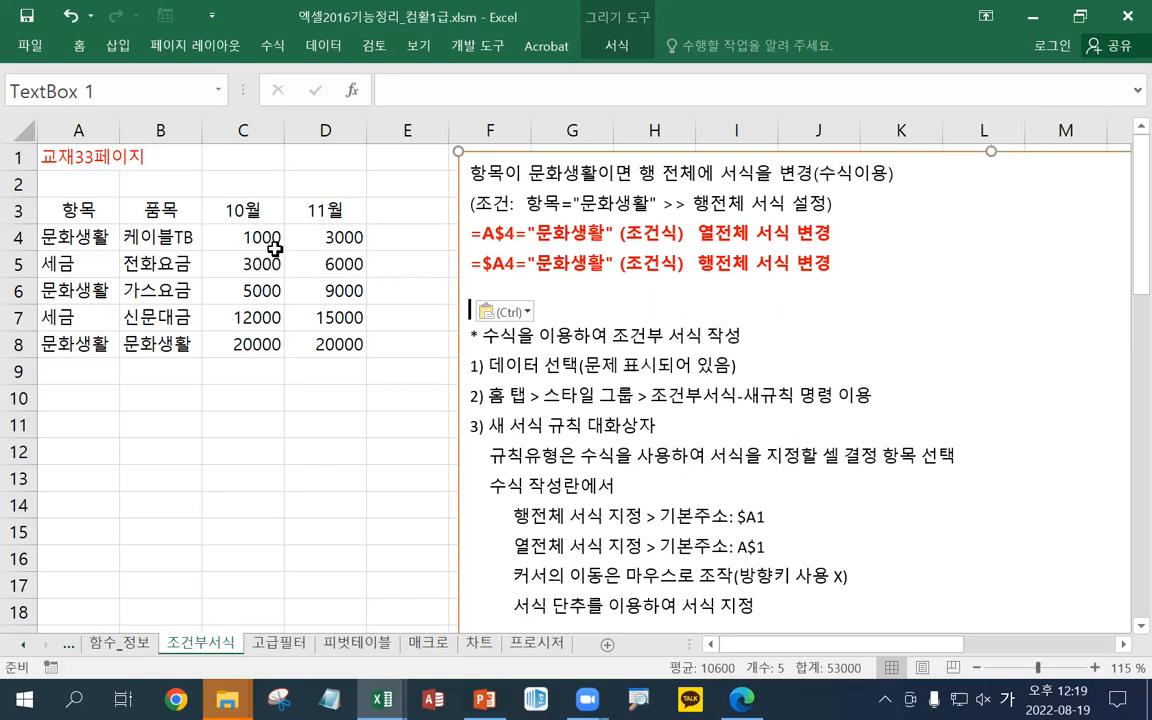
left_click(90, 214)
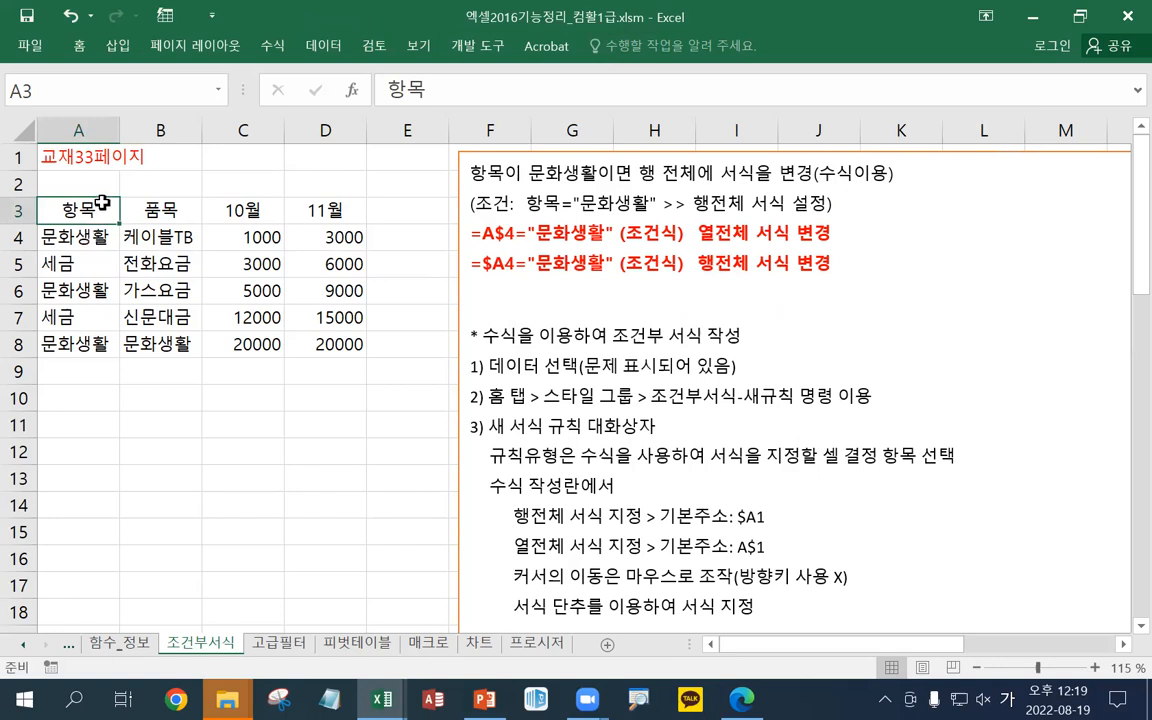
left_click_drag(92, 208, 330, 211)
Create a new conditional formatting rule for A4:D8 with the rule type "수식을 사용하여 서식을 지정할 셀 결정"
left_click_drag(95, 237, 286, 243)
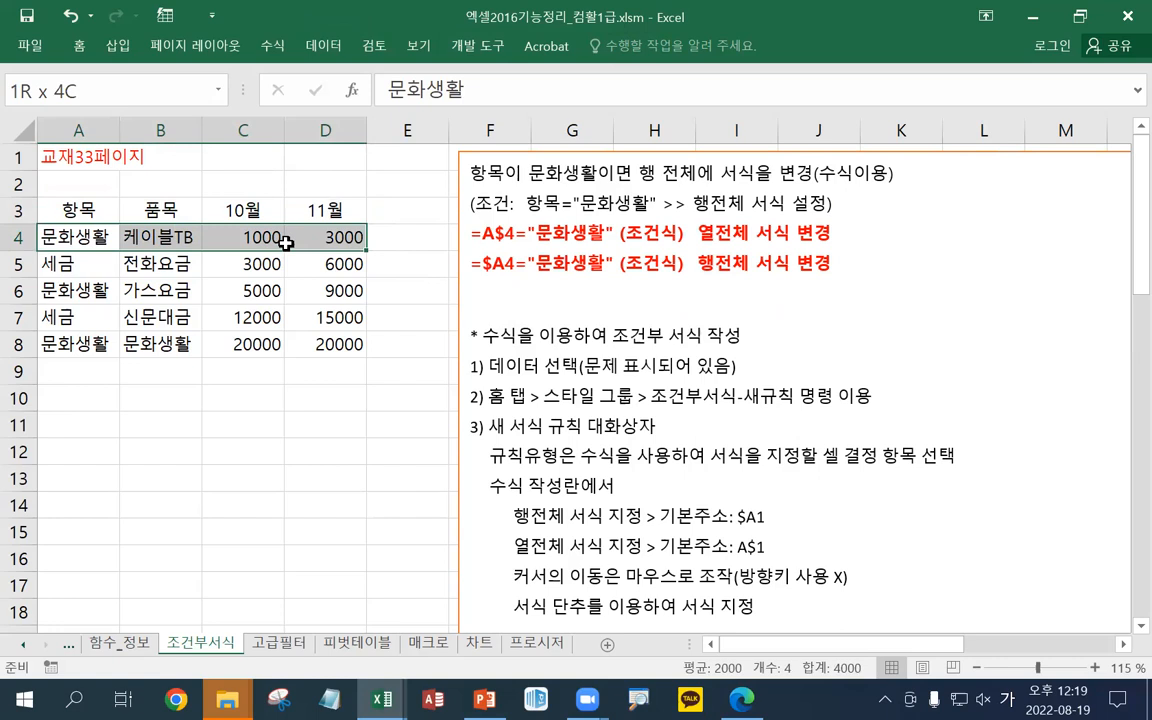
left_click_drag(286, 243, 298, 340)
scroll(546, 461, "down", 5)
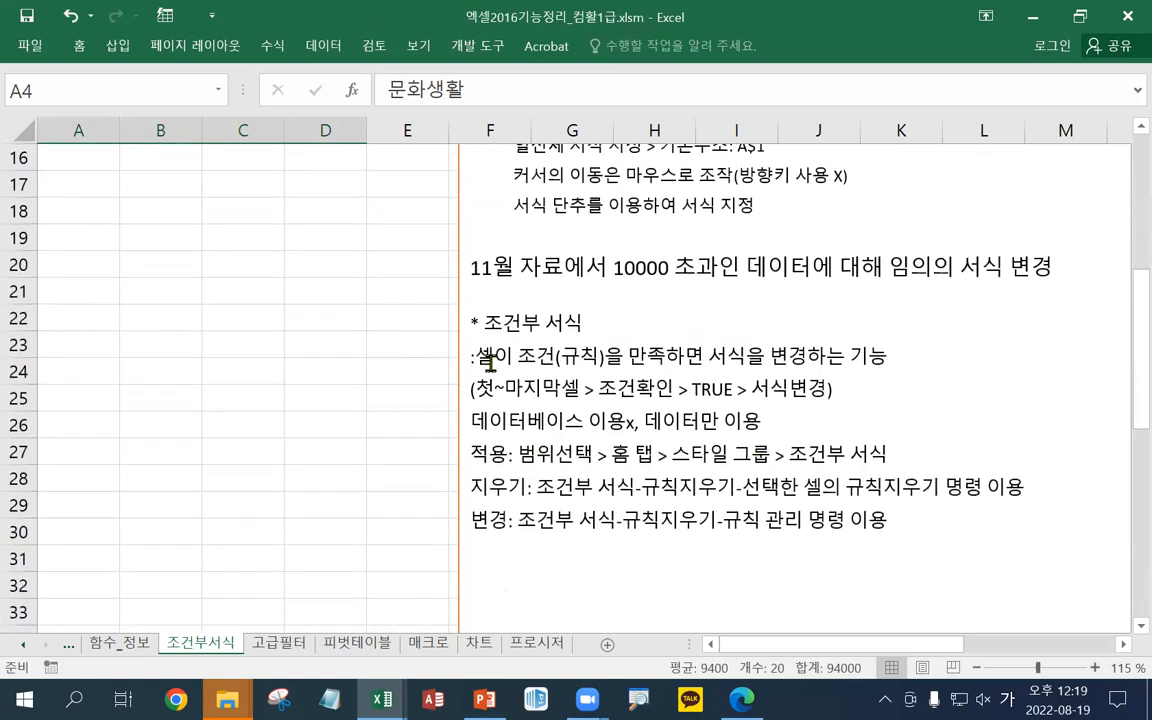
scroll(440, 330, "up", 5)
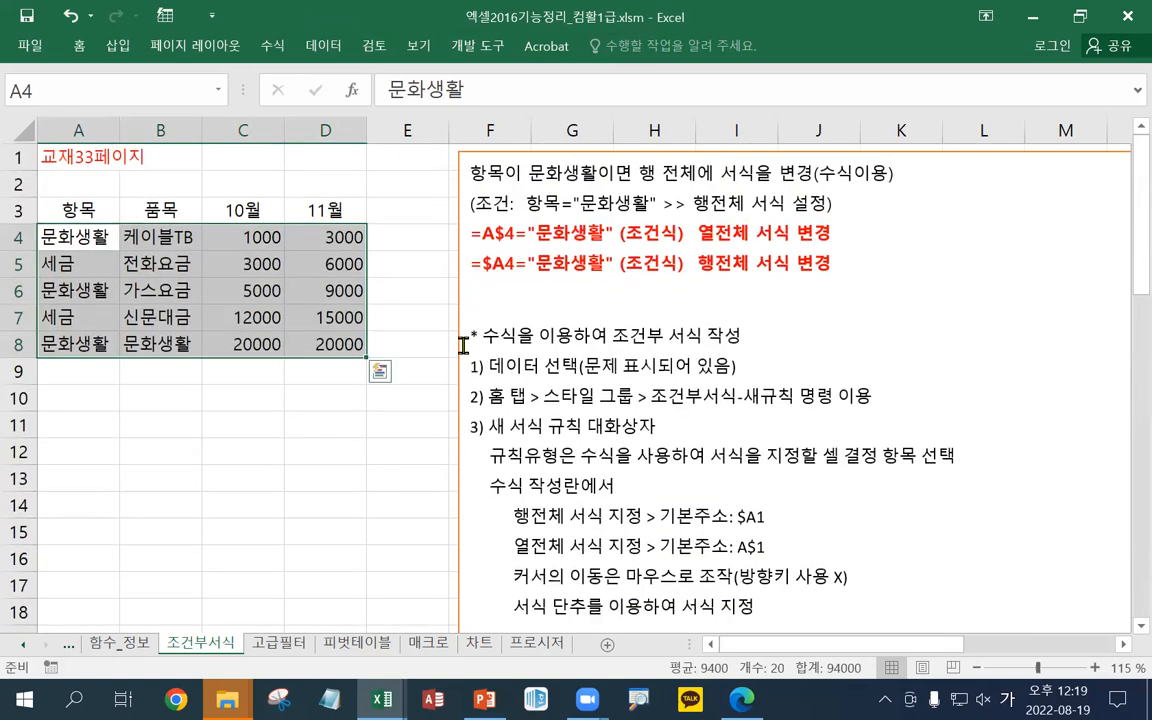
double_click(79, 45)
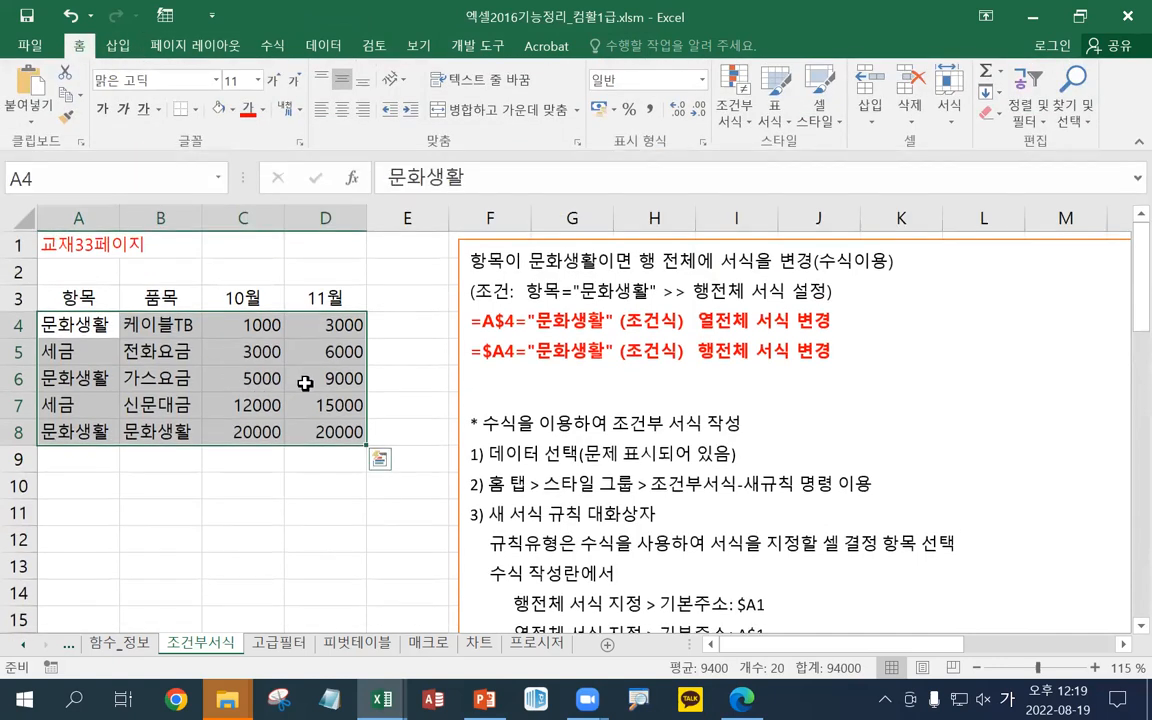
left_click(730, 110)
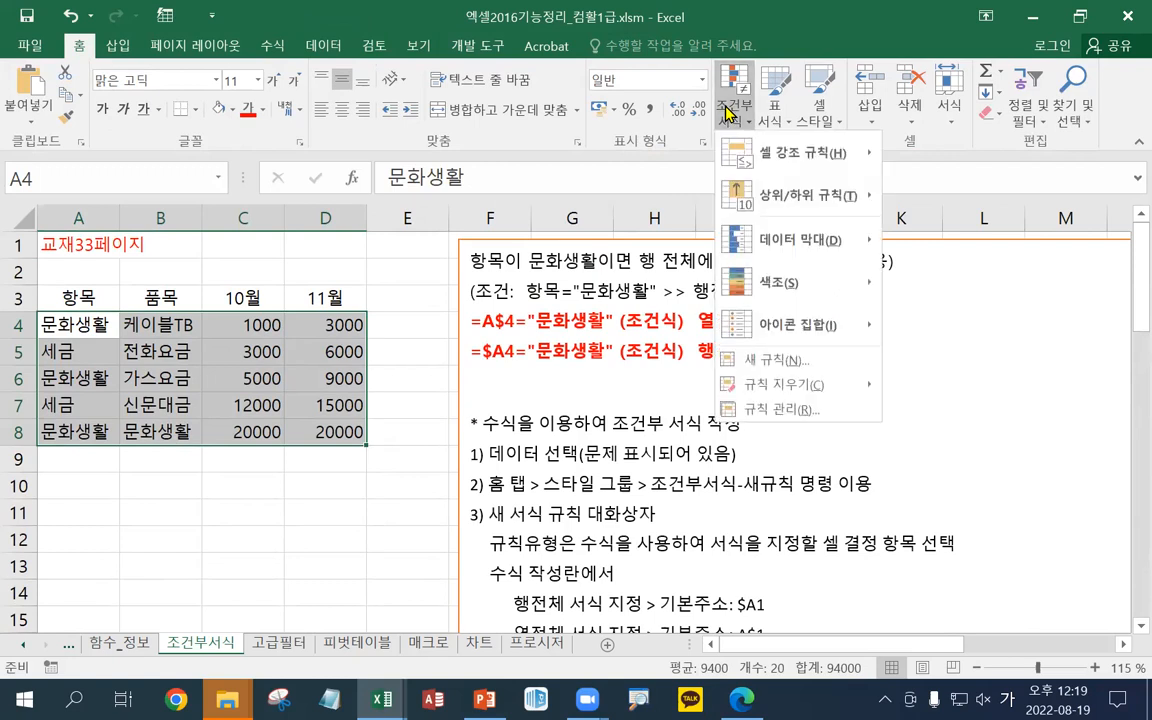
mouse_move(748, 152)
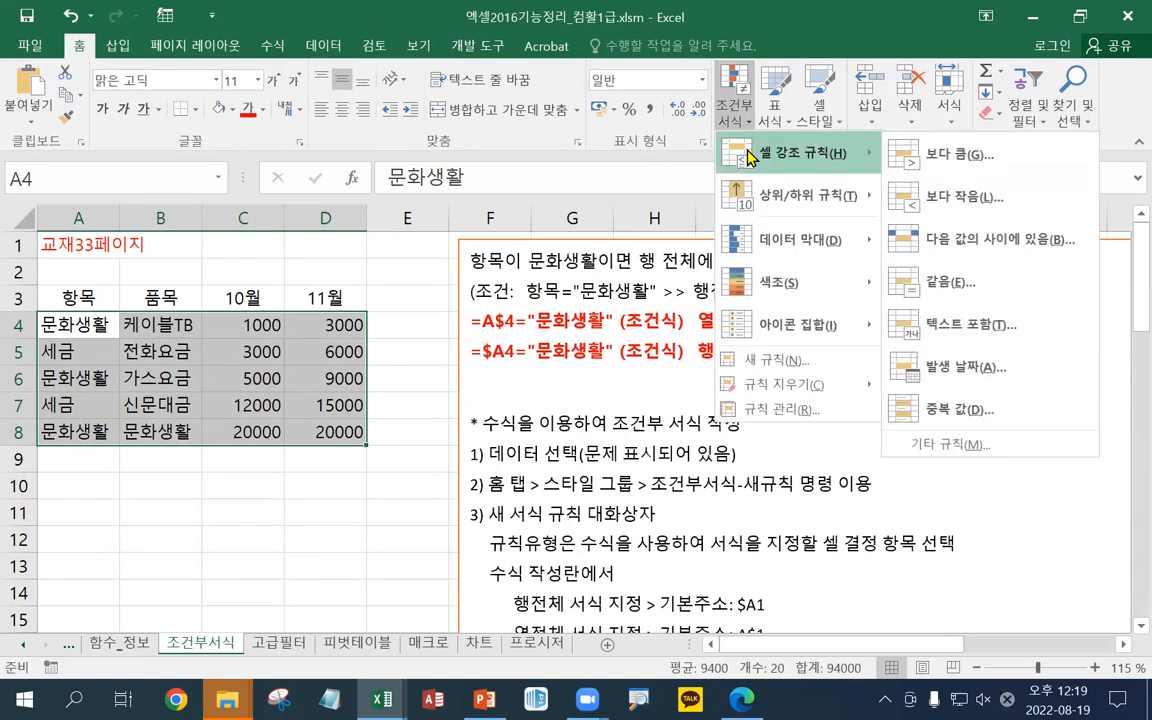
mouse_move(748, 190)
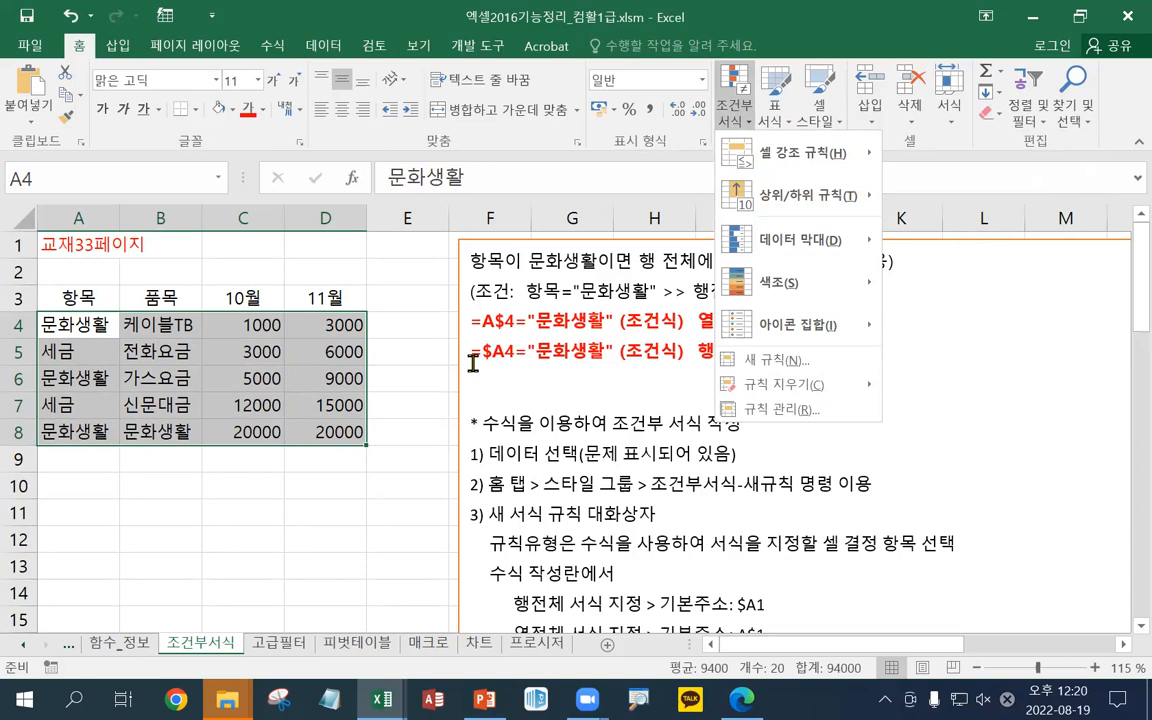
left_click(766, 362)
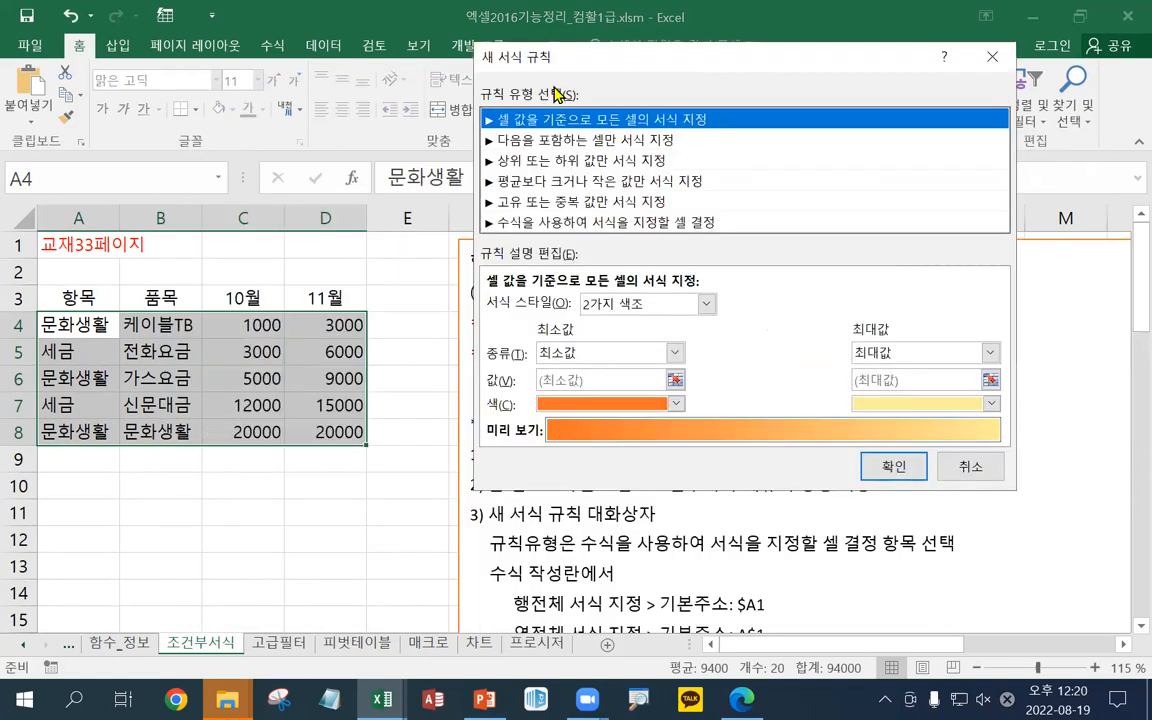
left_click(540, 223)
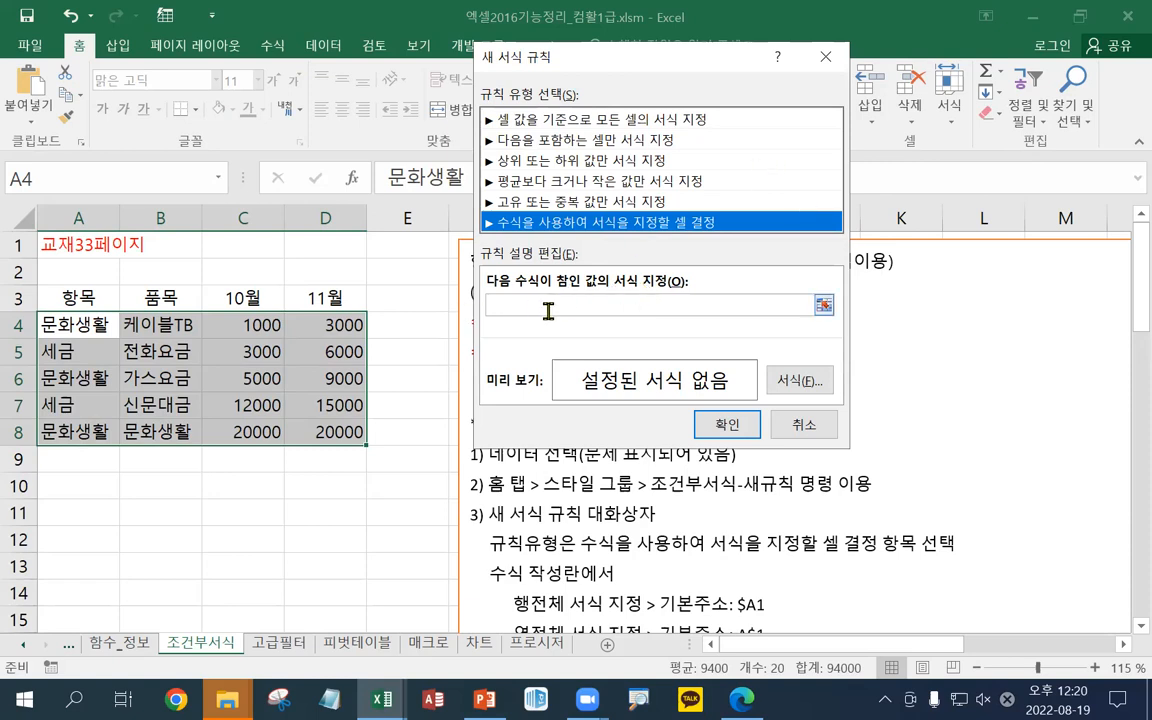
Enter =$A$4="문화생활" as the rule's formula, keeping the reference to A4 fully absolute
left_click(495, 304)
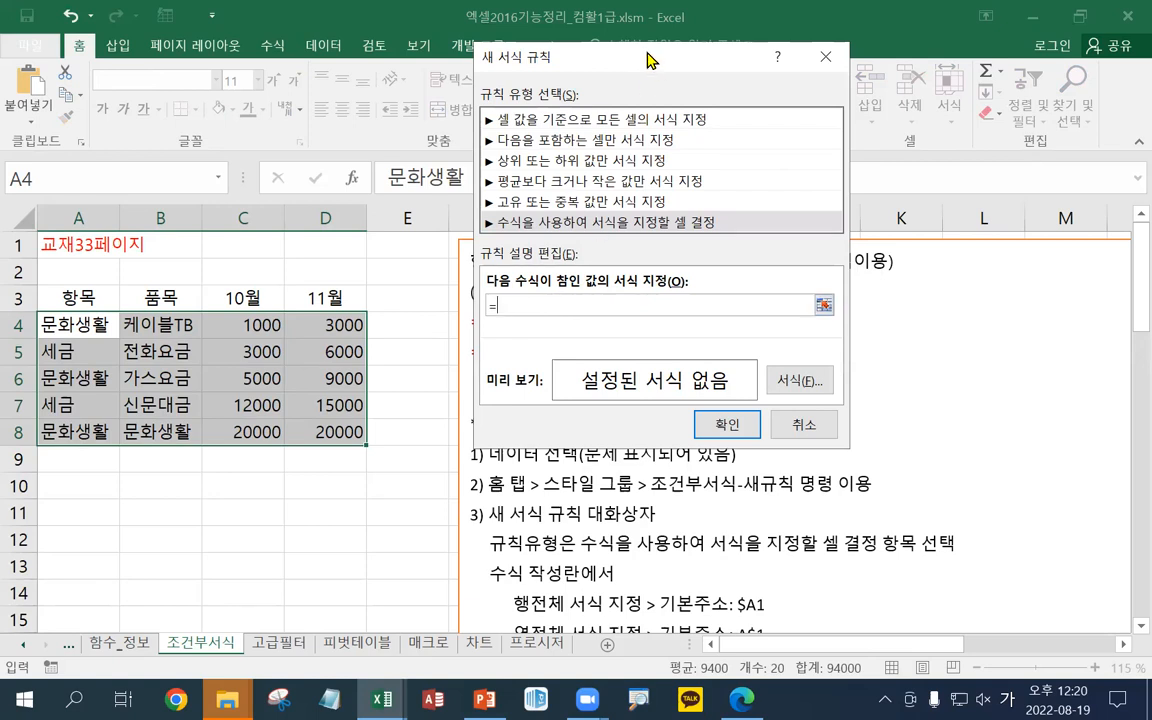
left_click_drag(646, 60, 677, 34)
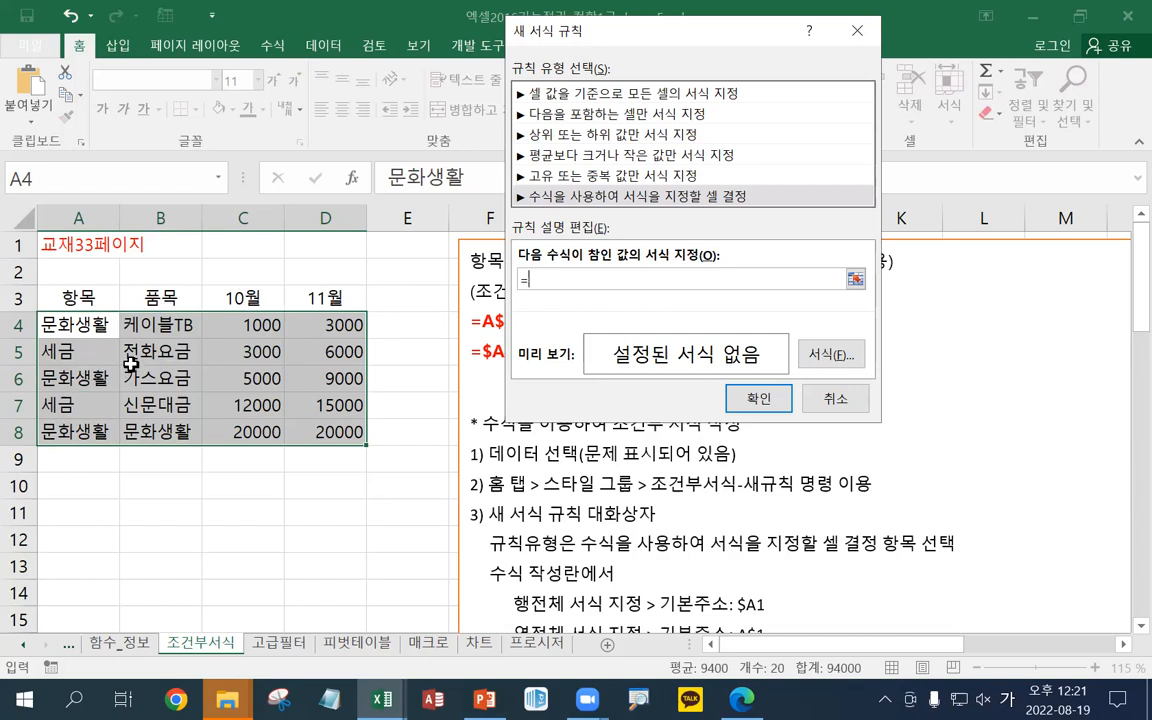
left_click_drag(614, 35, 576, 285)
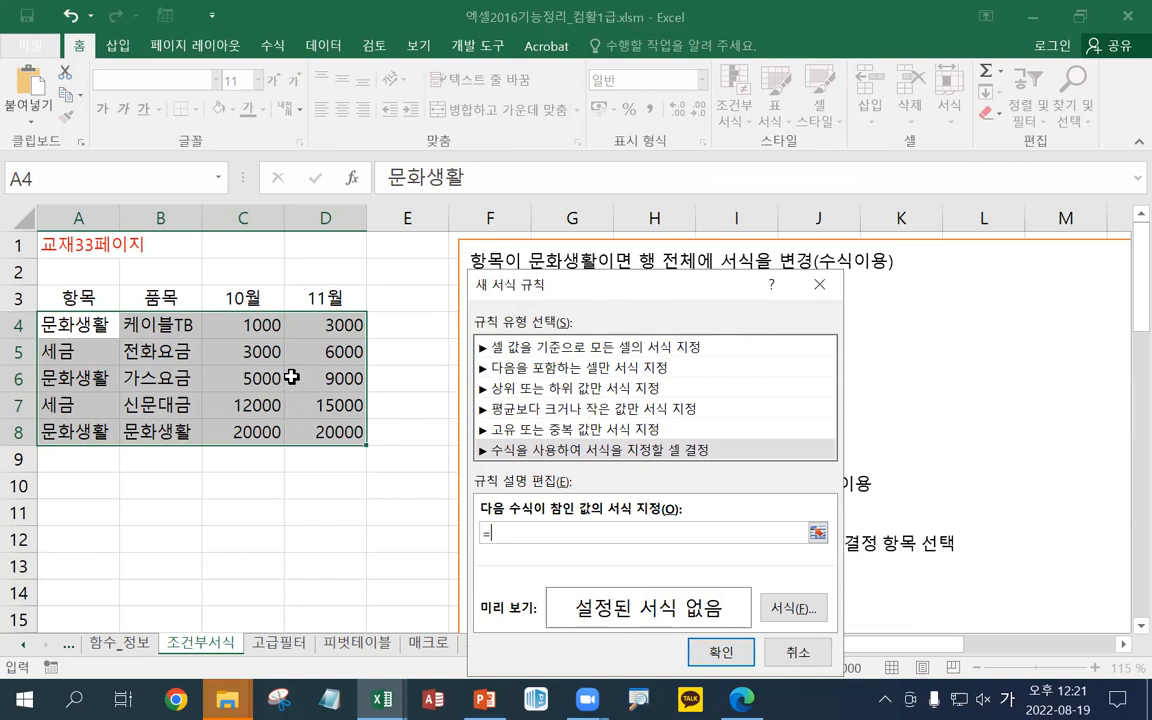
left_click(104, 328)
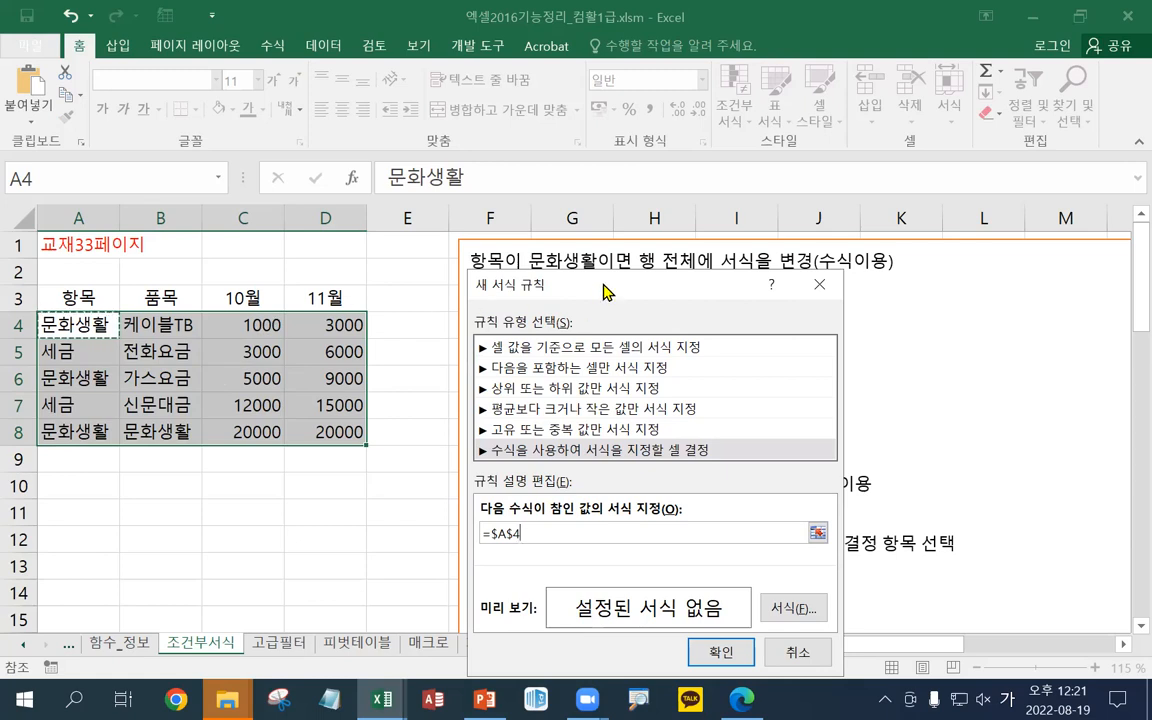
left_click_drag(605, 289, 741, 141)
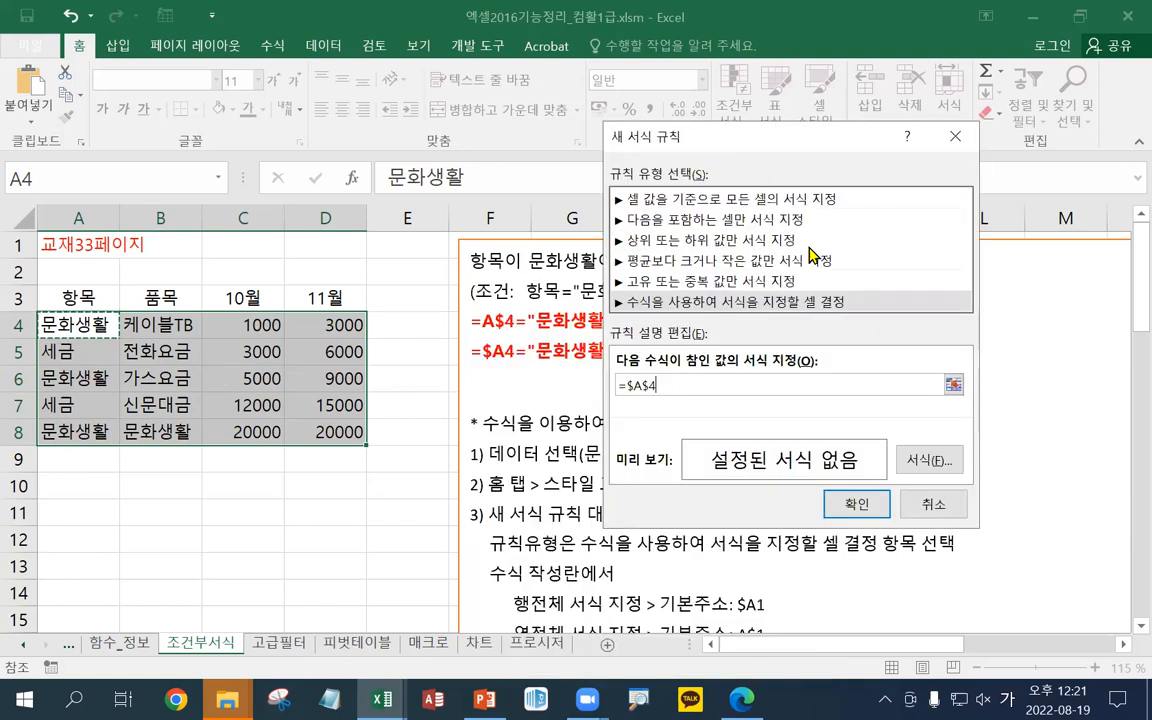
type("=\"")
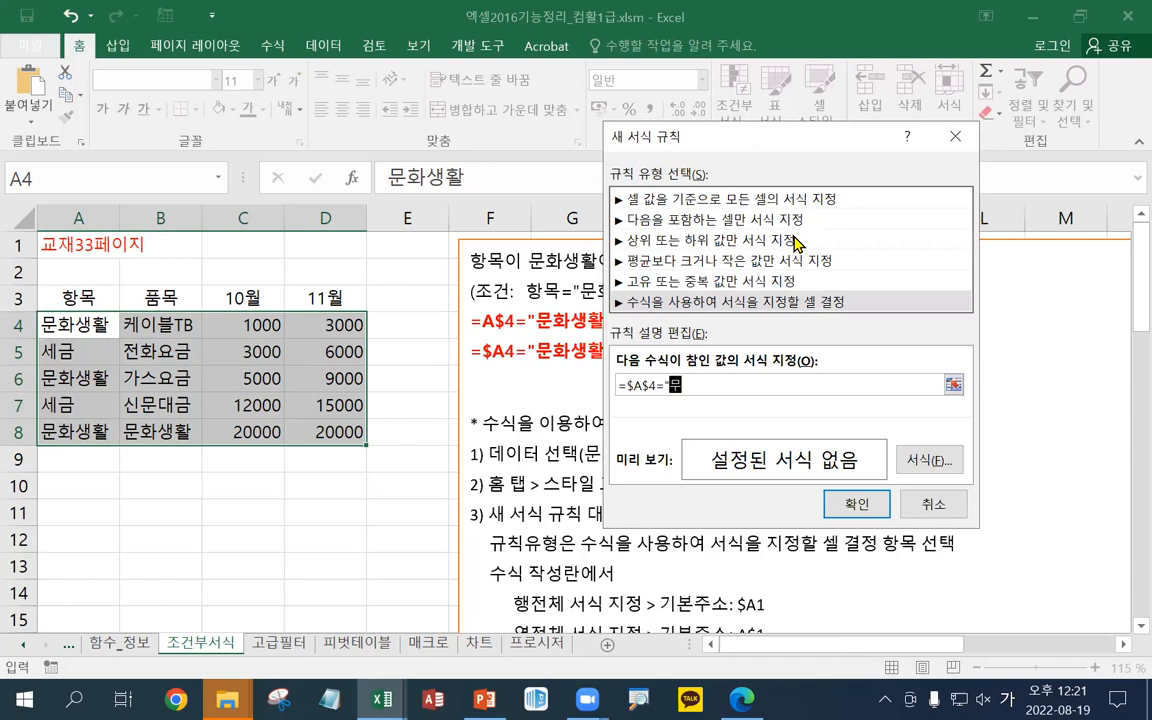
type("문화생호ㅠㅏㄹ")
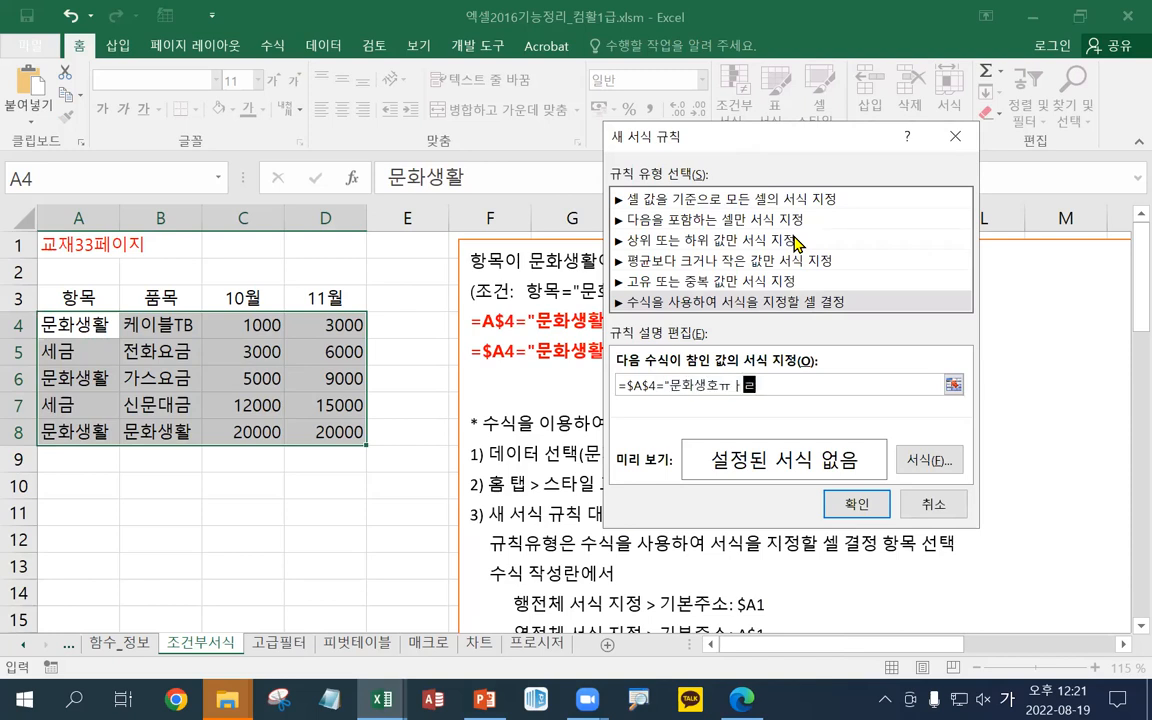
key("BackSpace")
key("BackSpace")
key("BackSpace")
key("BackSpace")
type("활\"")
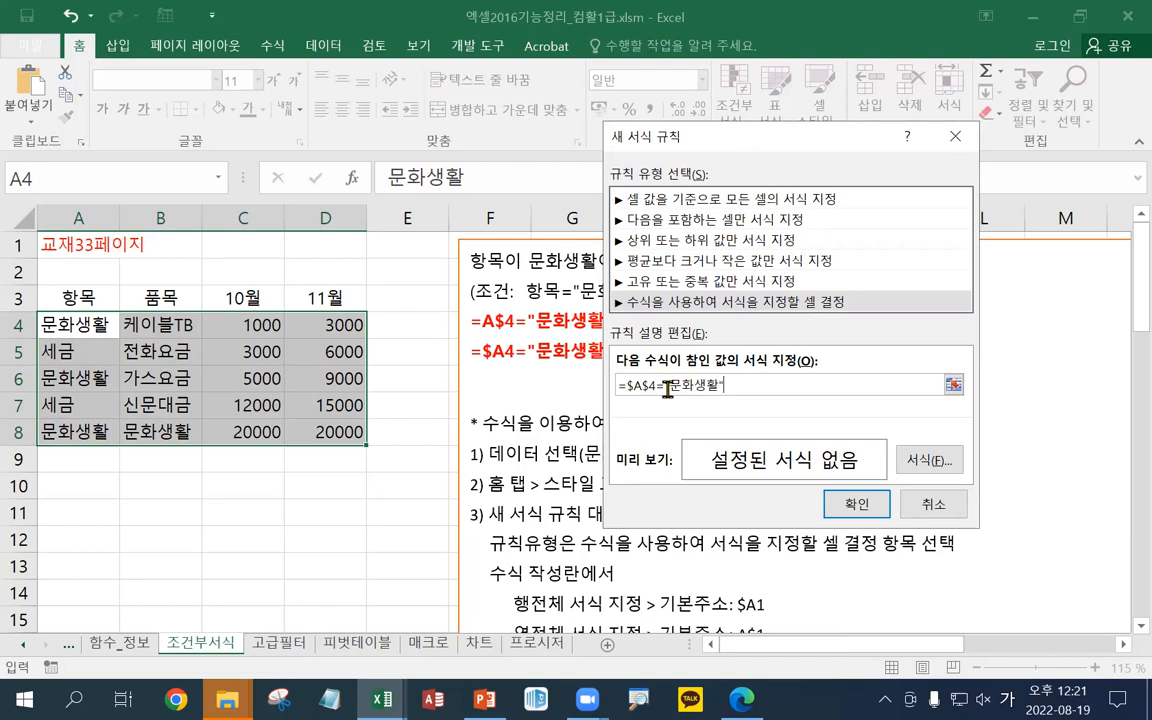
Set the rule's font format to 굵은 기울임꼴, standard red colour and 이중 실선 underline
left_click_drag(762, 131, 850, 36)
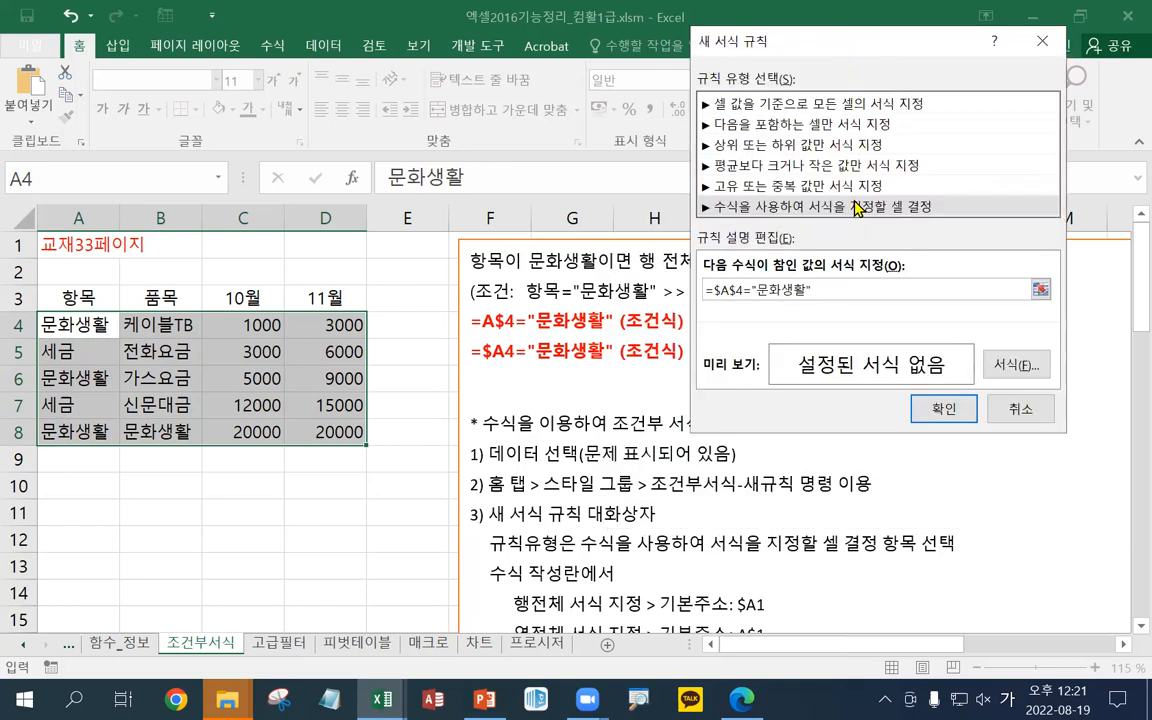
left_click(1007, 370)
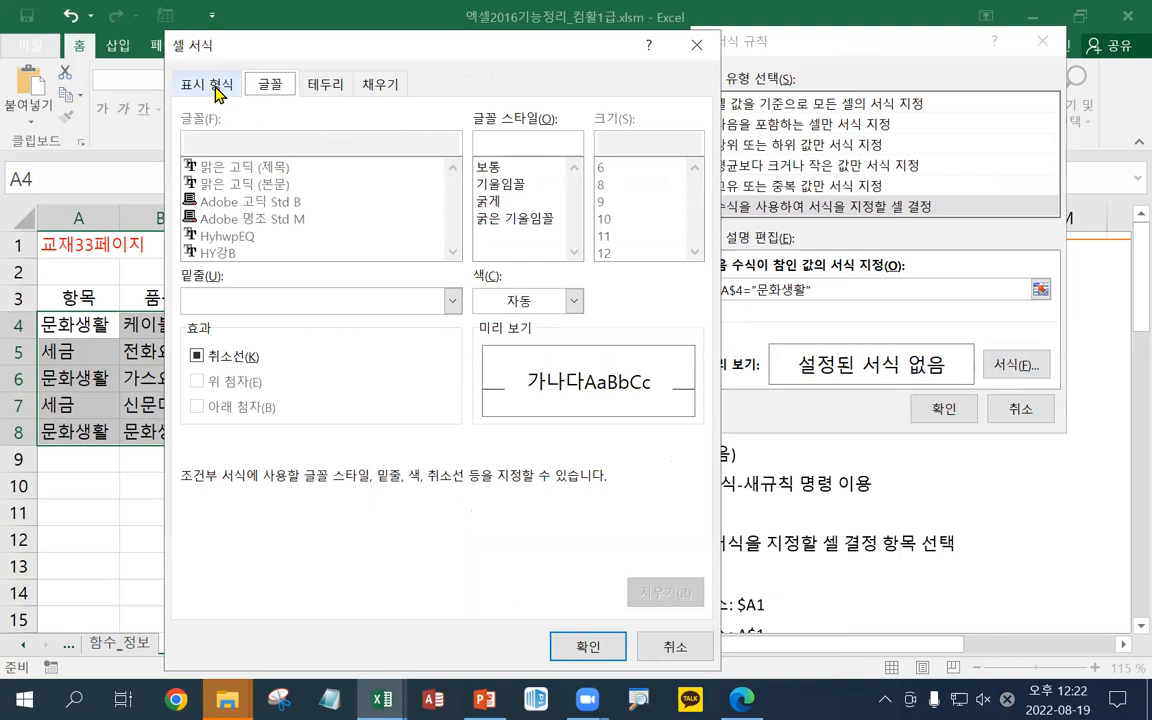
left_click(494, 168)
left_click(494, 185)
left_click(490, 201)
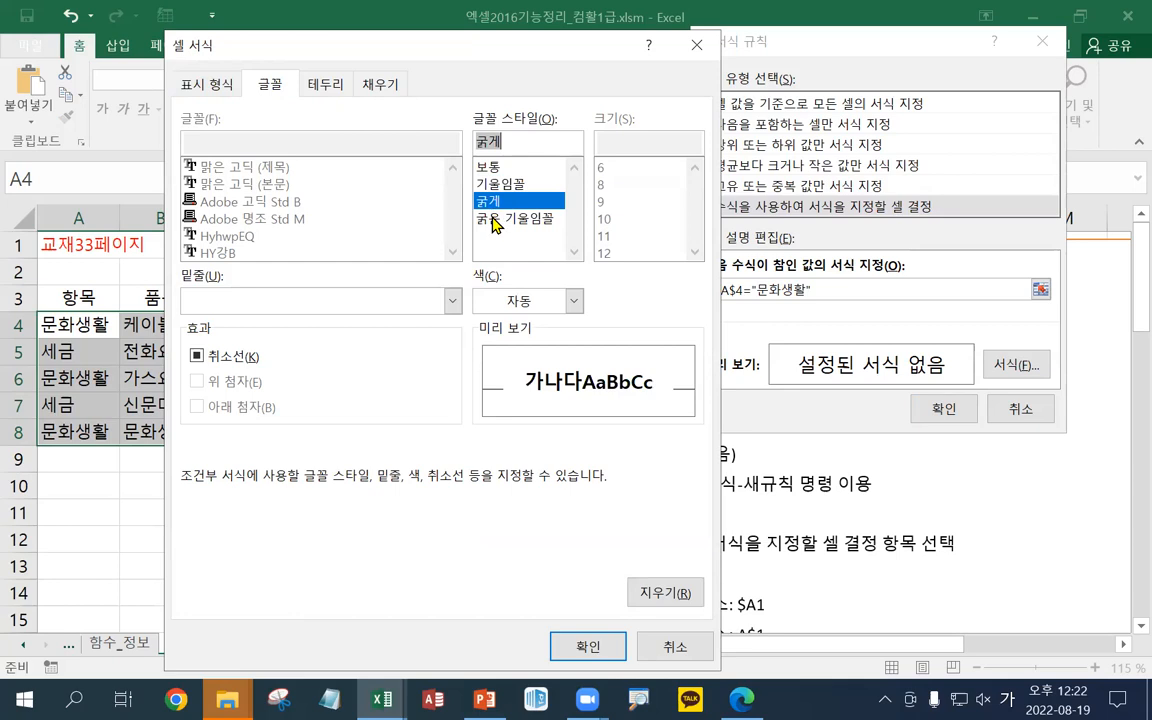
left_click(492, 218)
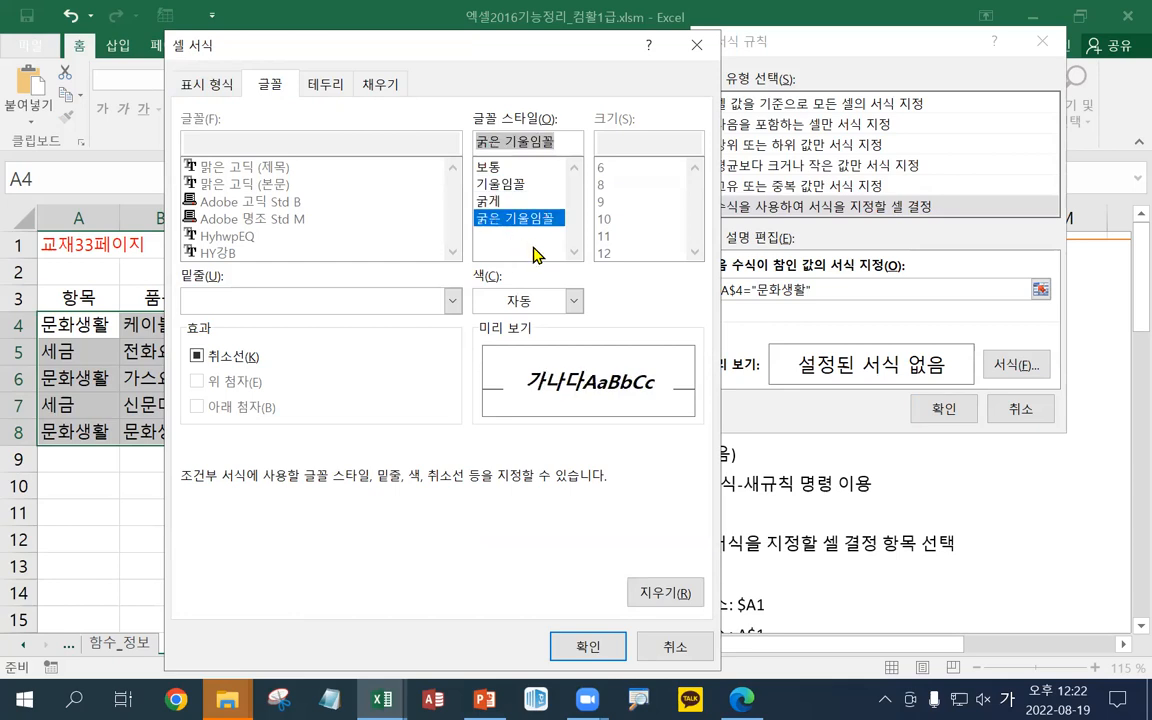
left_click(574, 302)
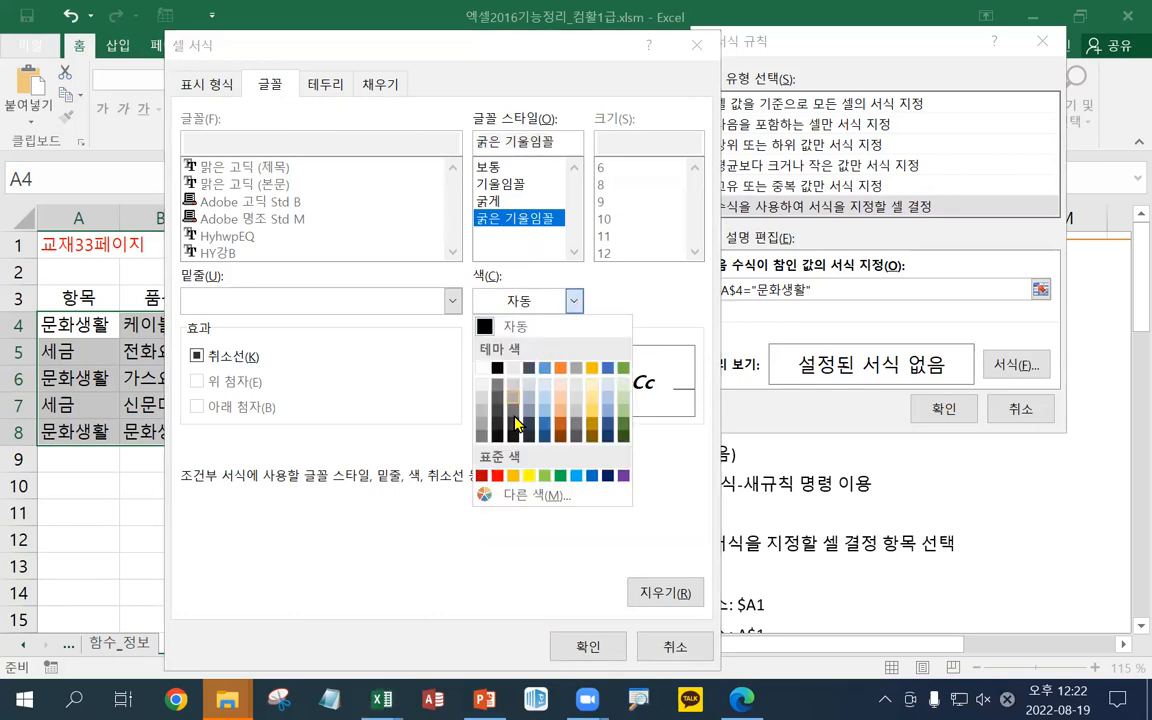
left_click(497, 476)
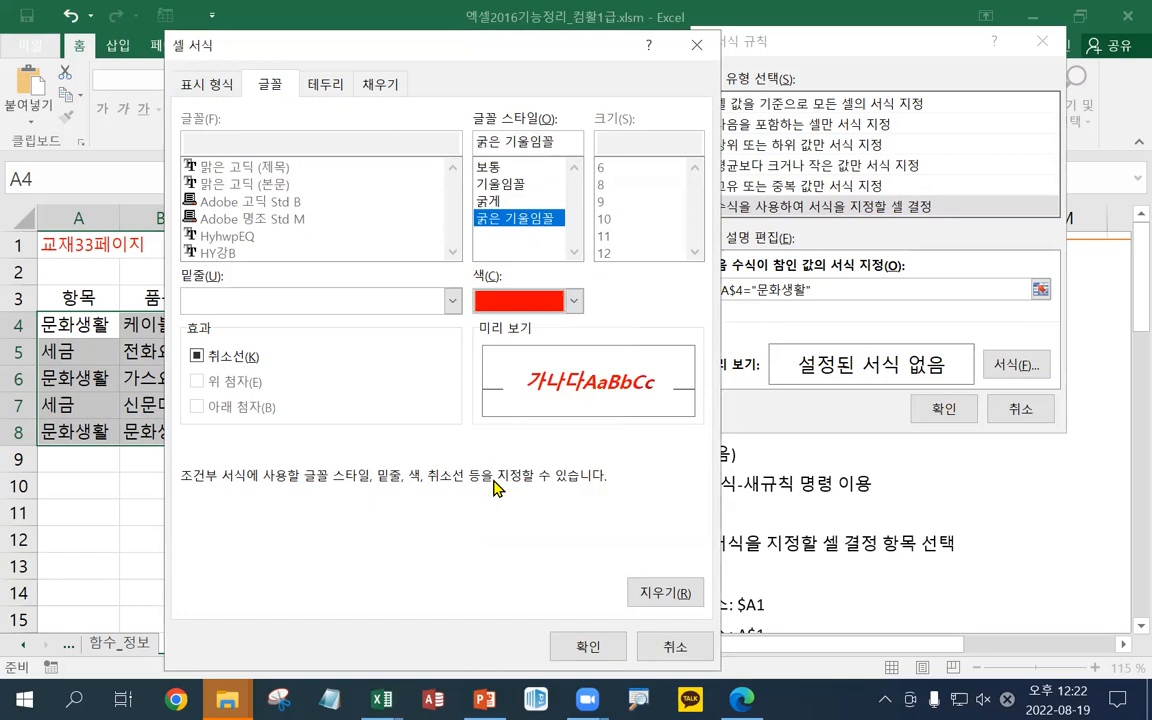
left_click(452, 302)
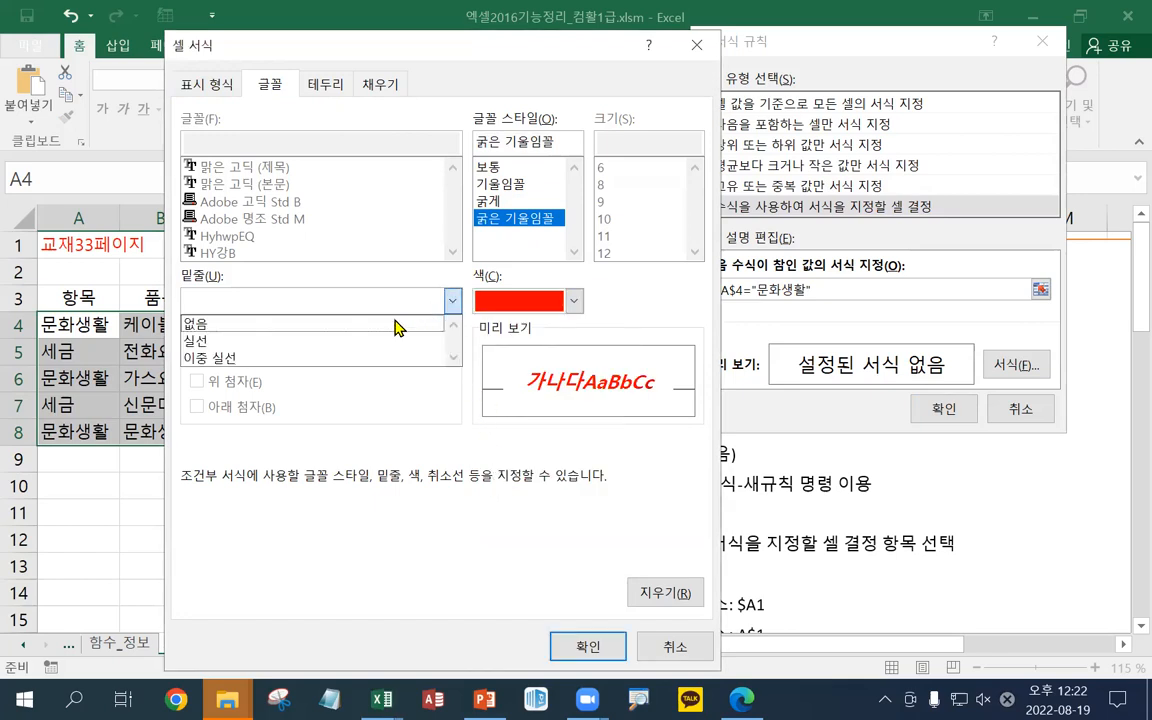
left_click(380, 358)
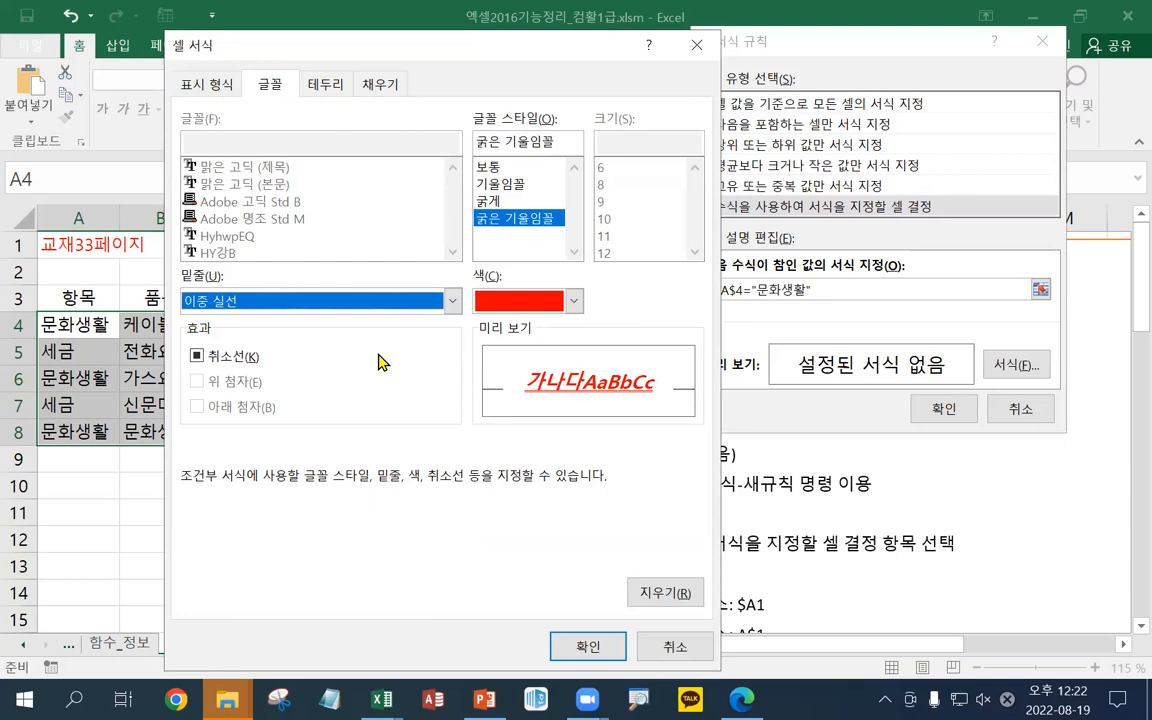
Set the rule's fill to standard yellow and apply the finished rule to A4:D8
left_click(390, 92)
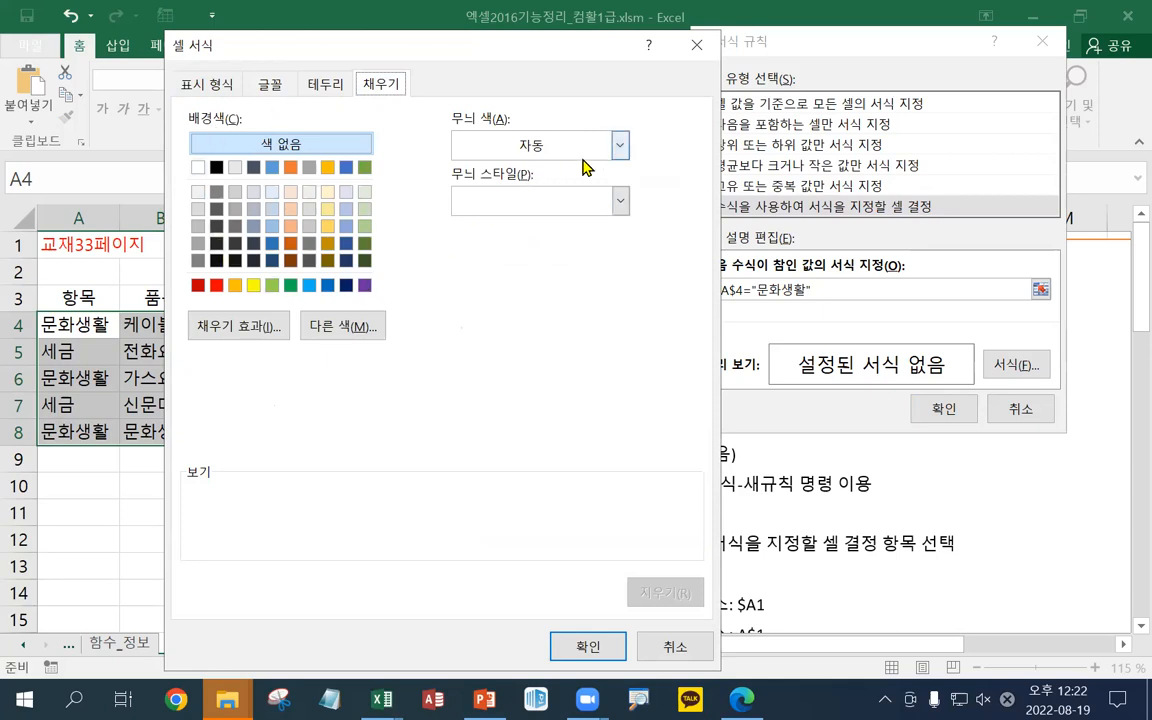
left_click(620, 146)
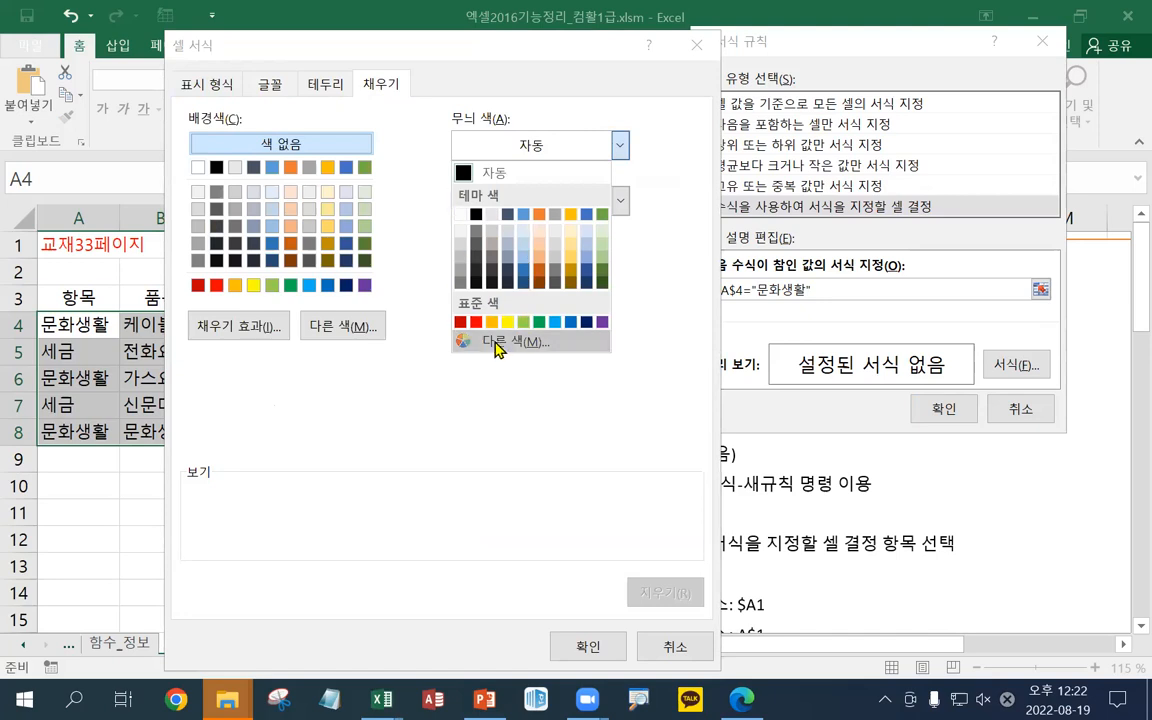
left_click(421, 310)
left_click(254, 285)
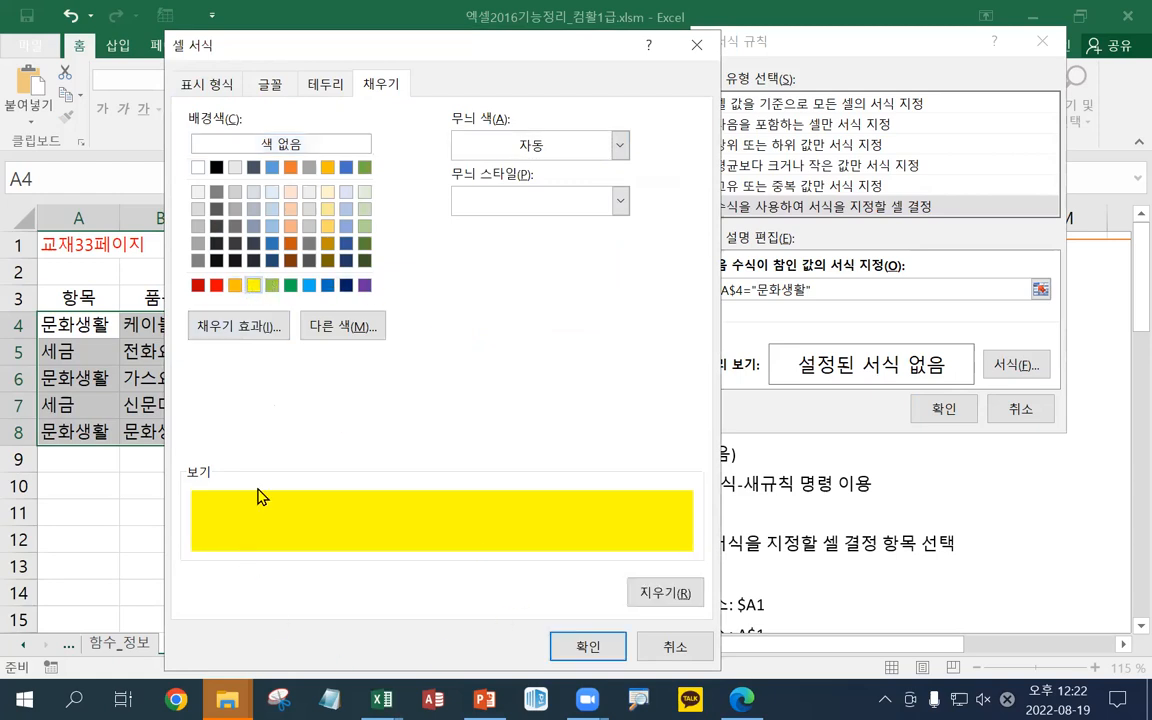
left_click_drag(524, 44, 588, 23)
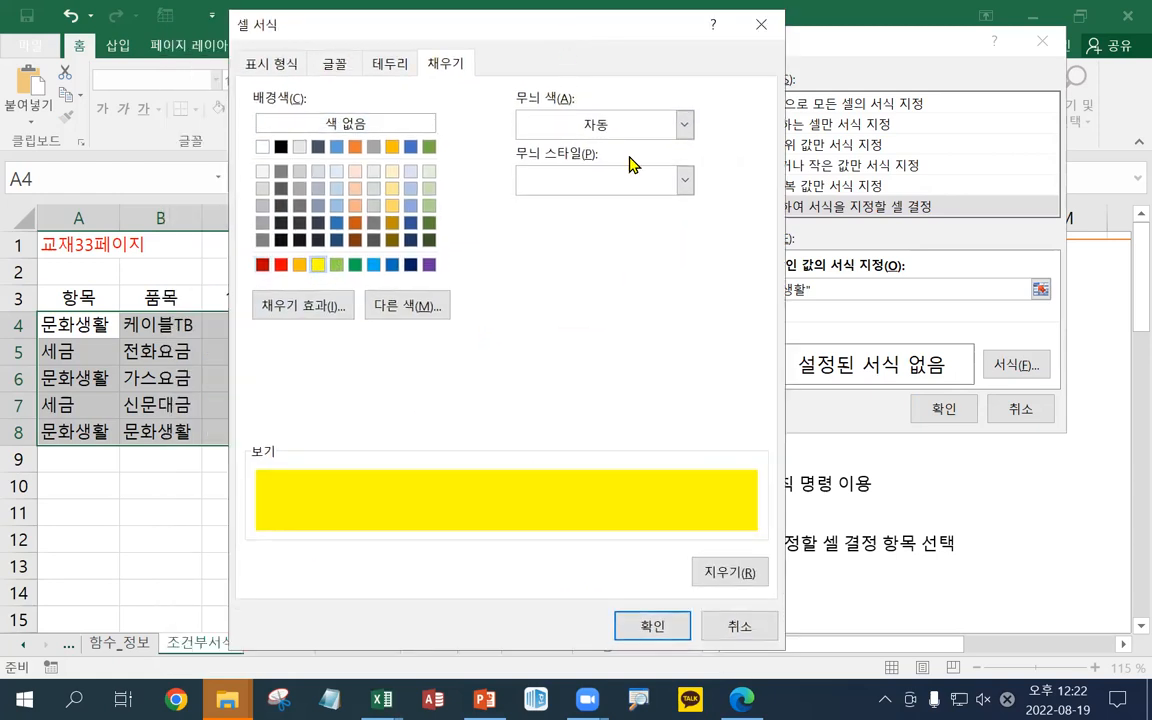
left_click(664, 626)
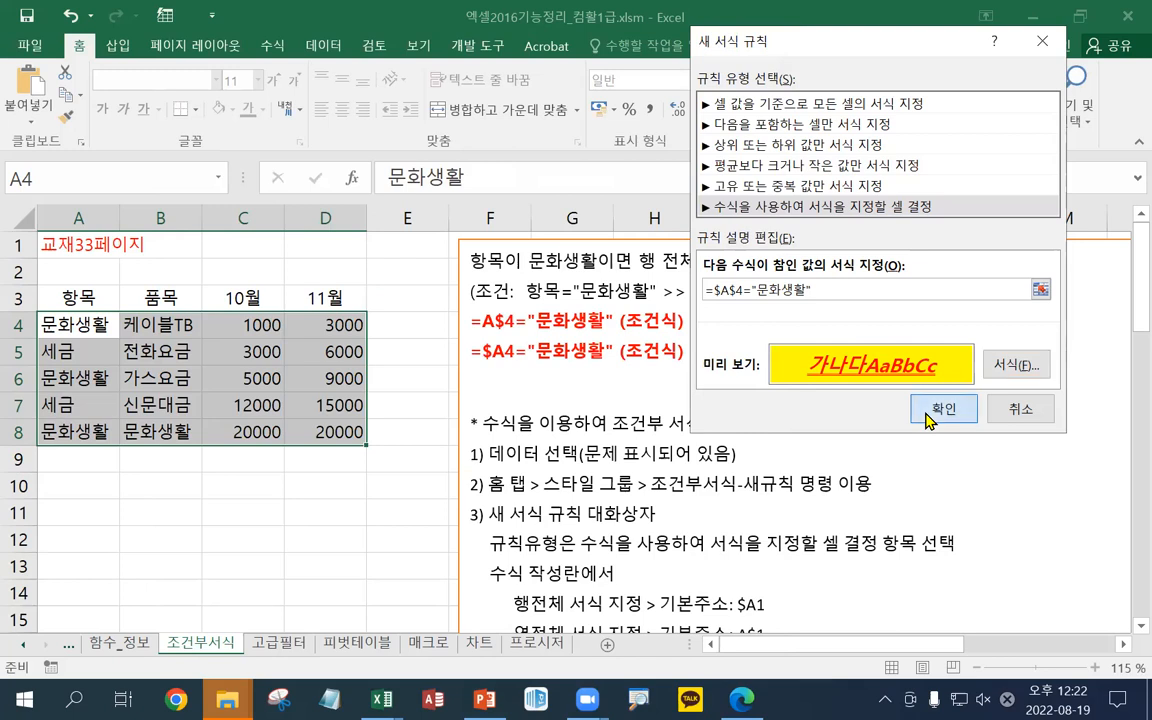
left_click(925, 412)
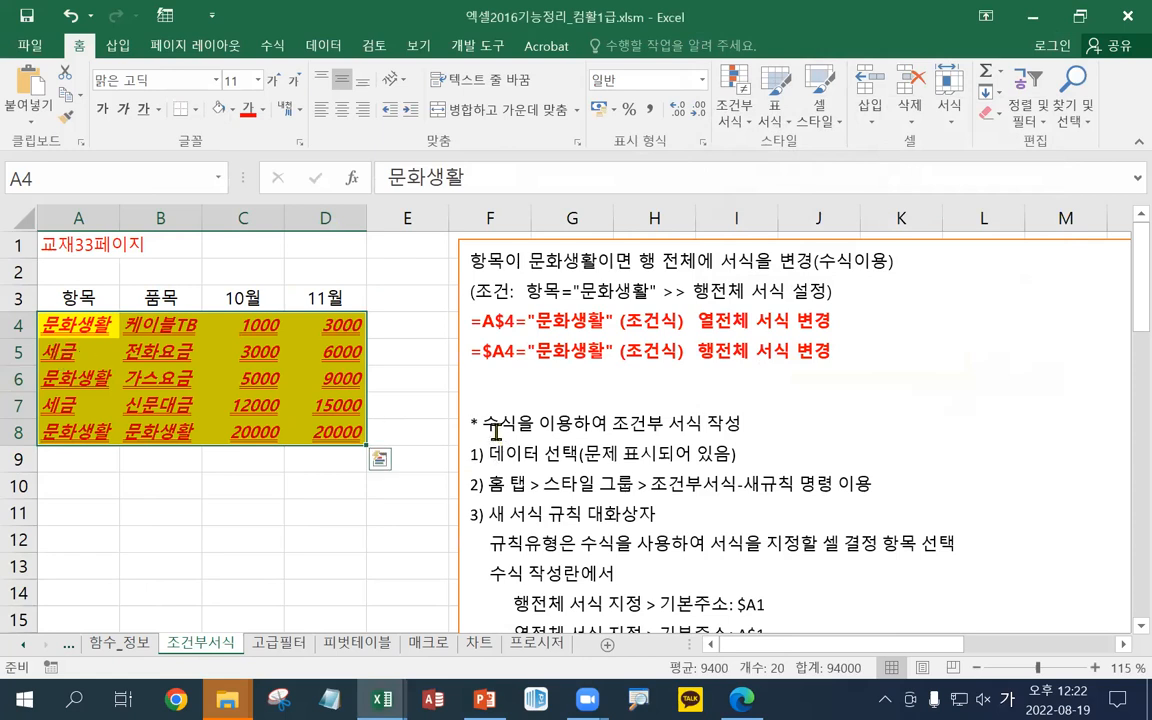
Move the =$A$4="문화생활" (조건식) note block from further down the text box to just below the red =$A4 line
left_click(495, 388)
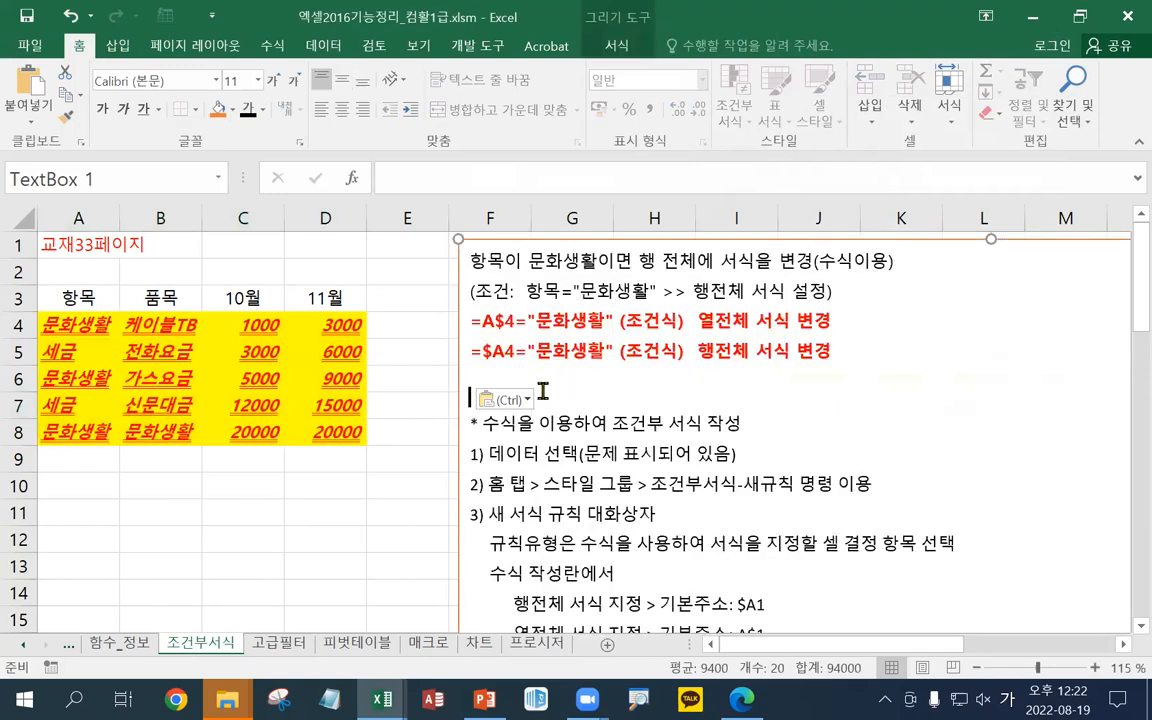
key("Return")
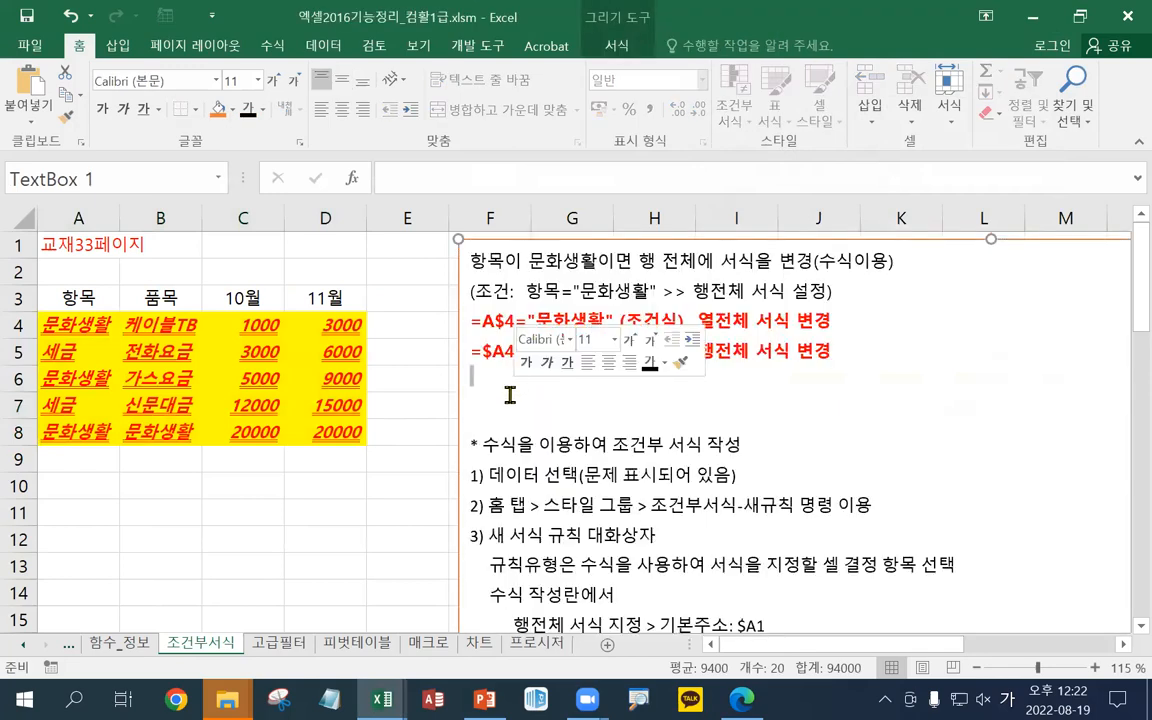
scroll(530, 450, "down", 6)
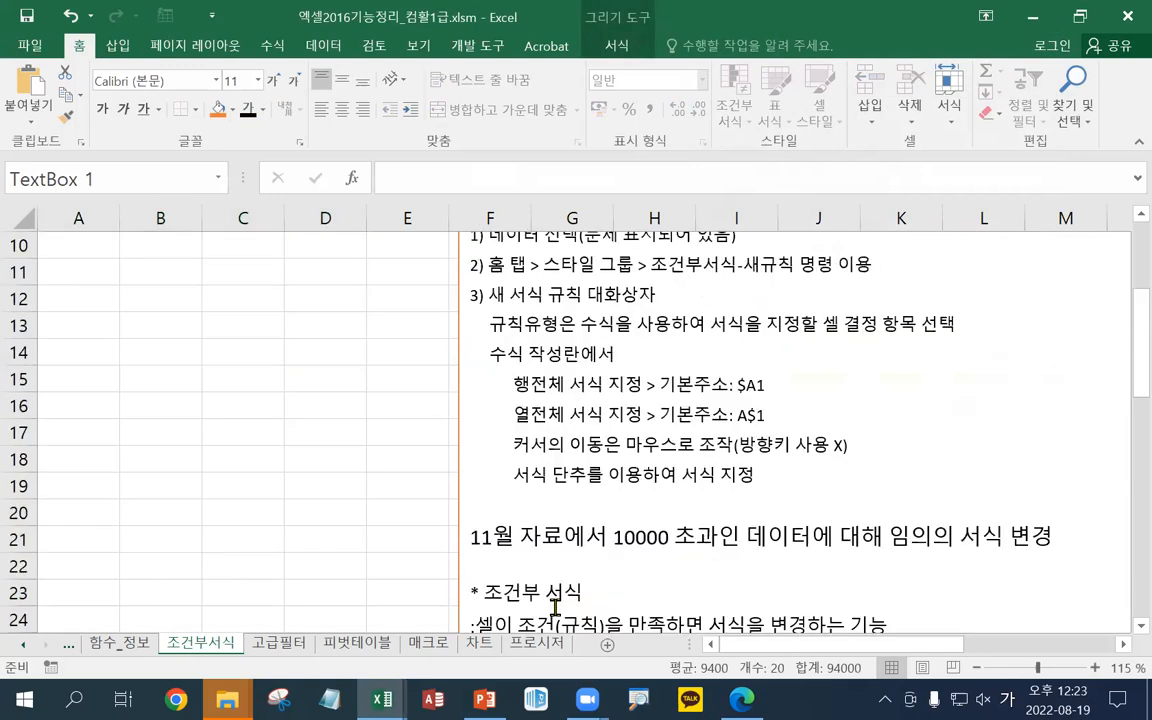
scroll(558, 603, "down", 5)
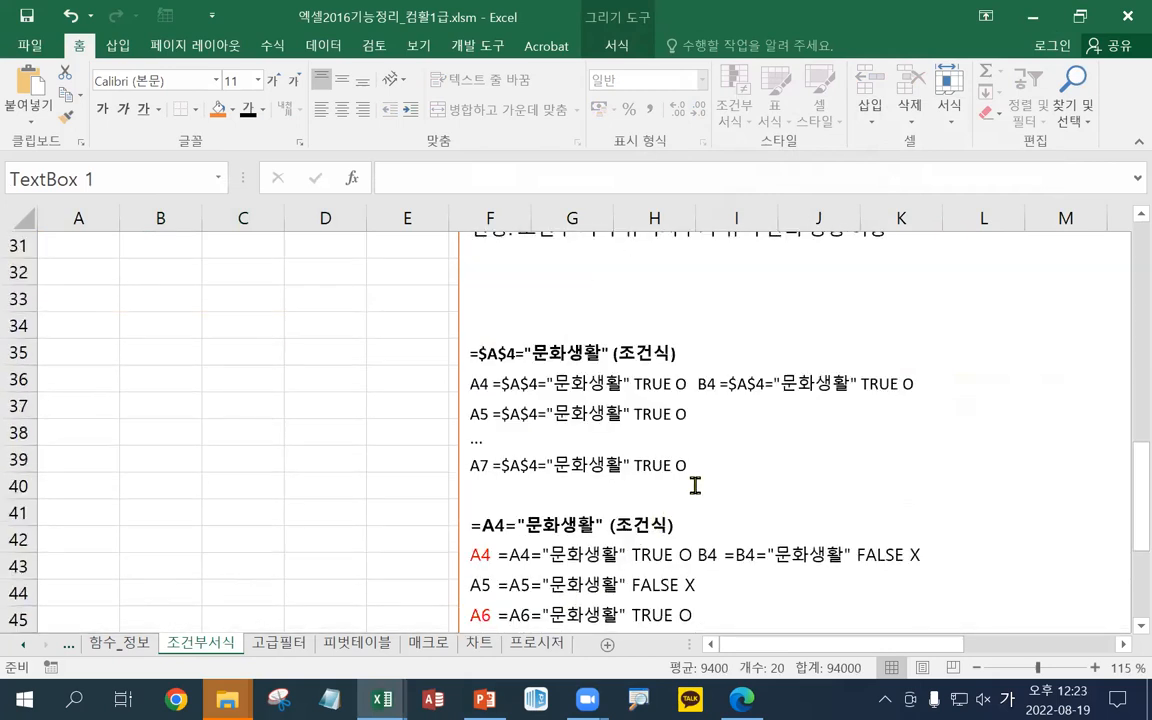
left_click_drag(688, 470, 432, 342)
key("ctrl+c")
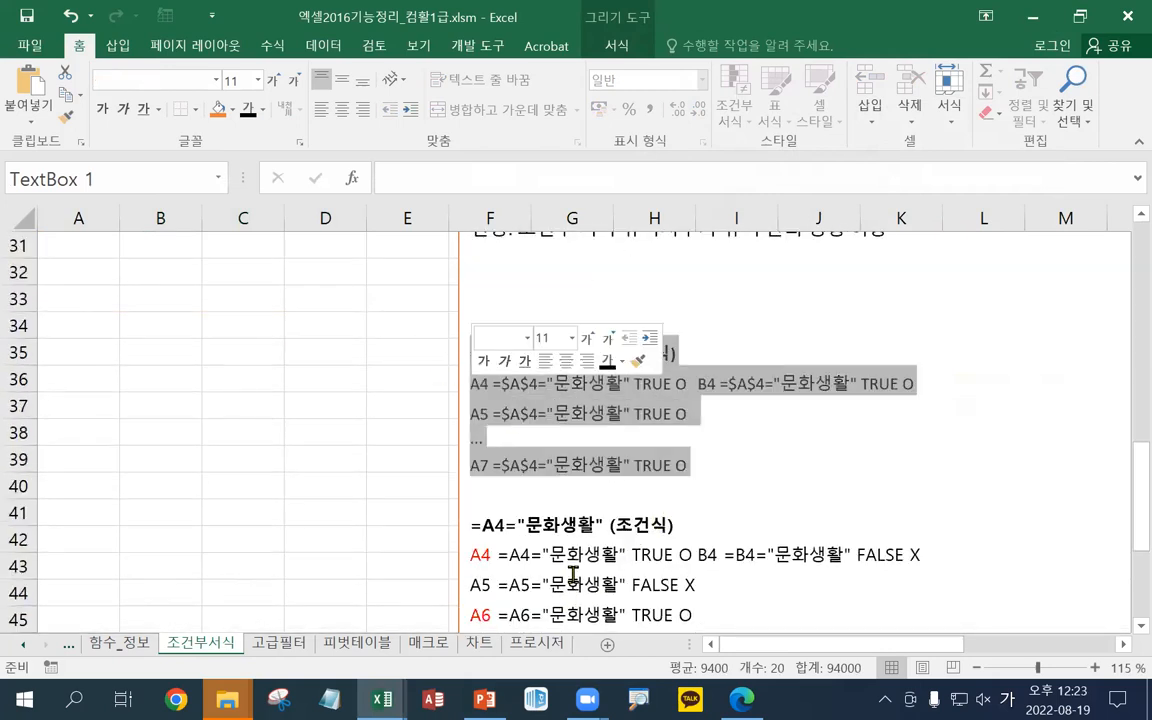
left_click(670, 585)
scroll(670, 585, "up", 7)
scroll(670, 585, "up", 3)
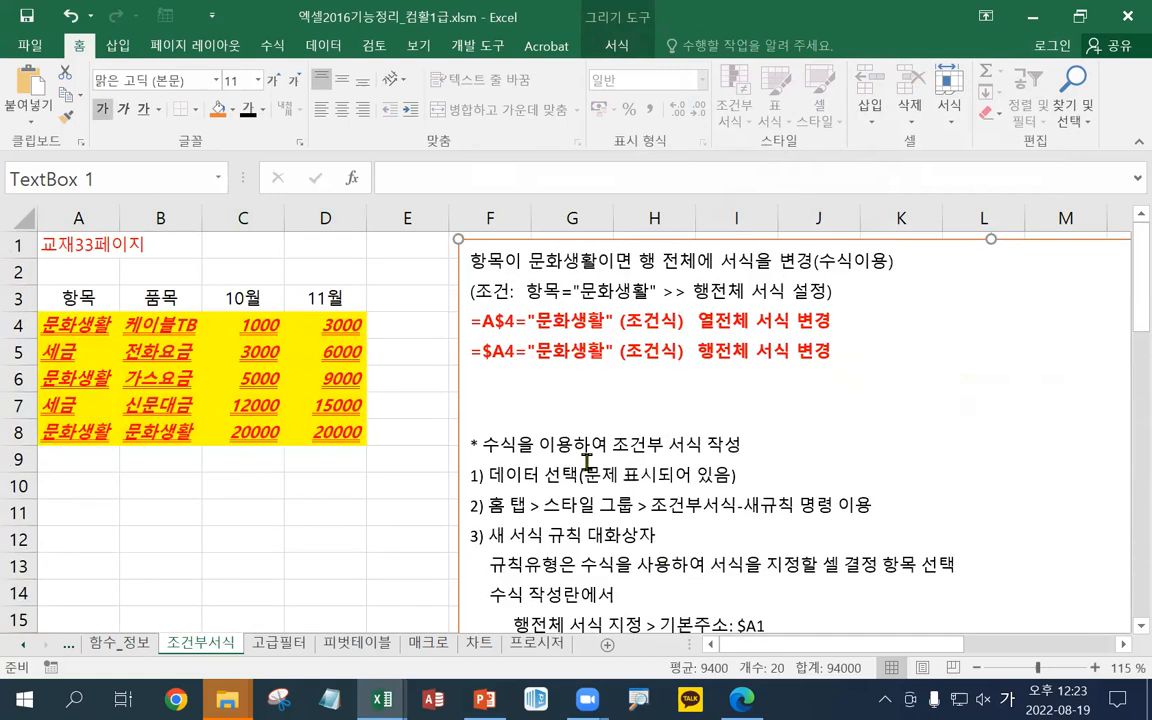
left_click(488, 391)
key("ctrl+v")
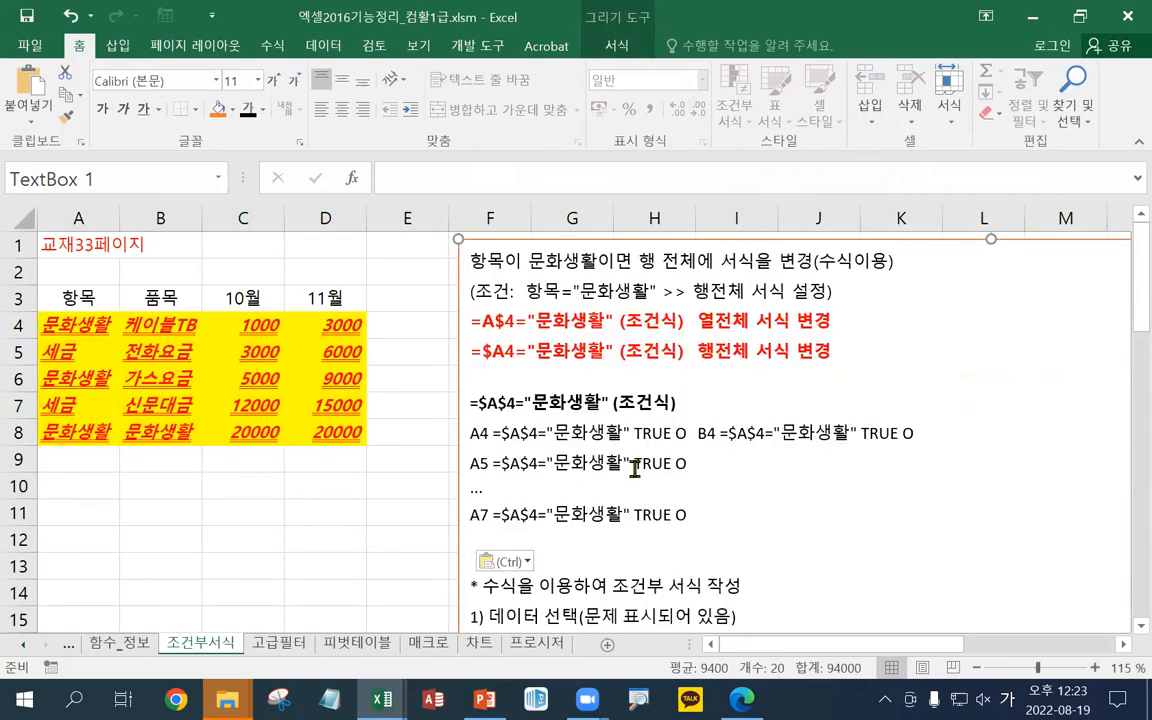
Examine the formatted cells one by one against the =$A$4 notes: A4, A5, B4, A6 and the cells of row 8
left_click(68, 324)
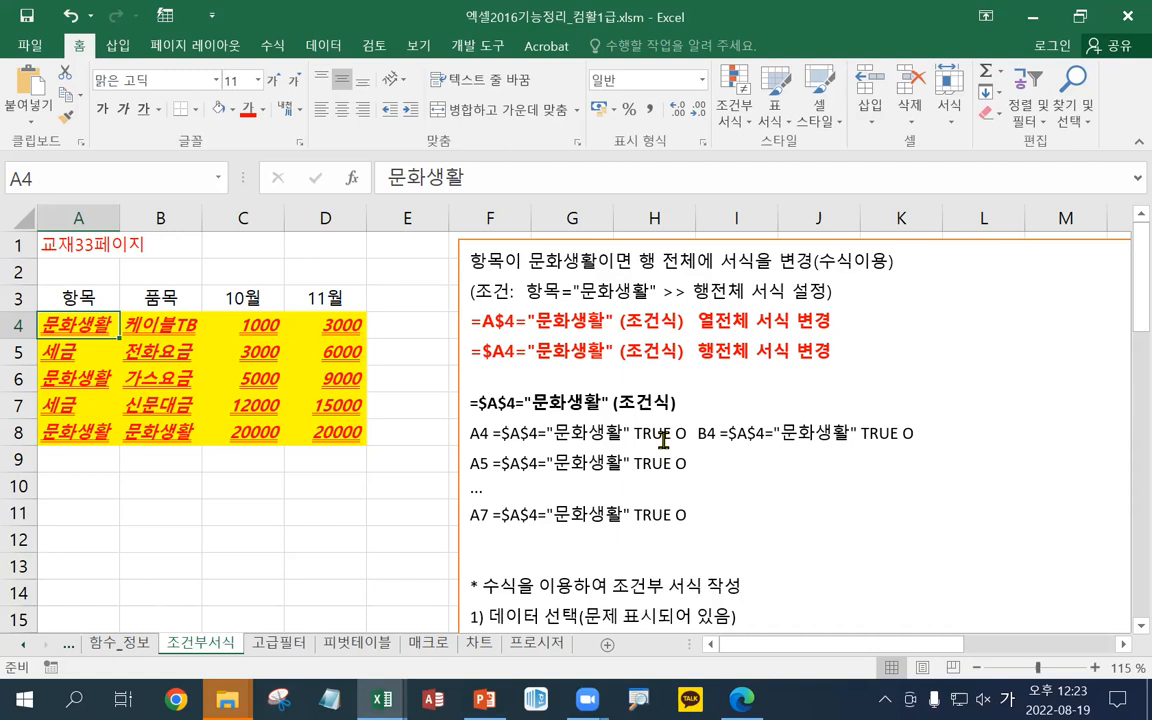
left_click(98, 353)
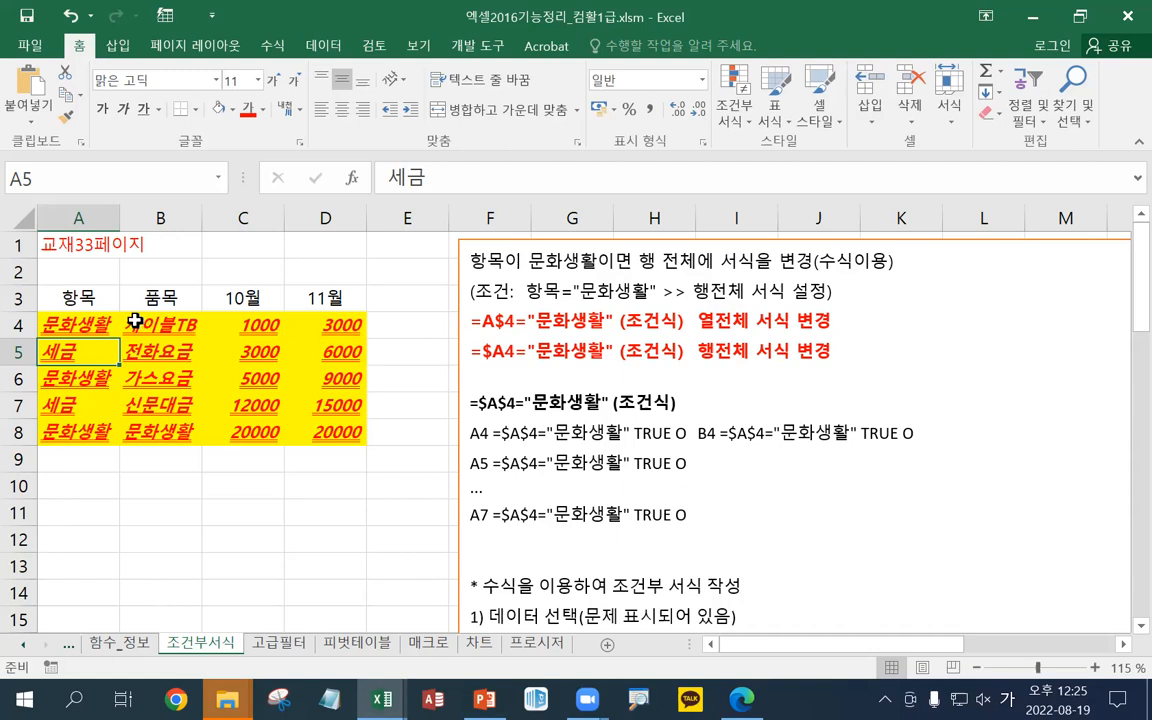
left_click(165, 327)
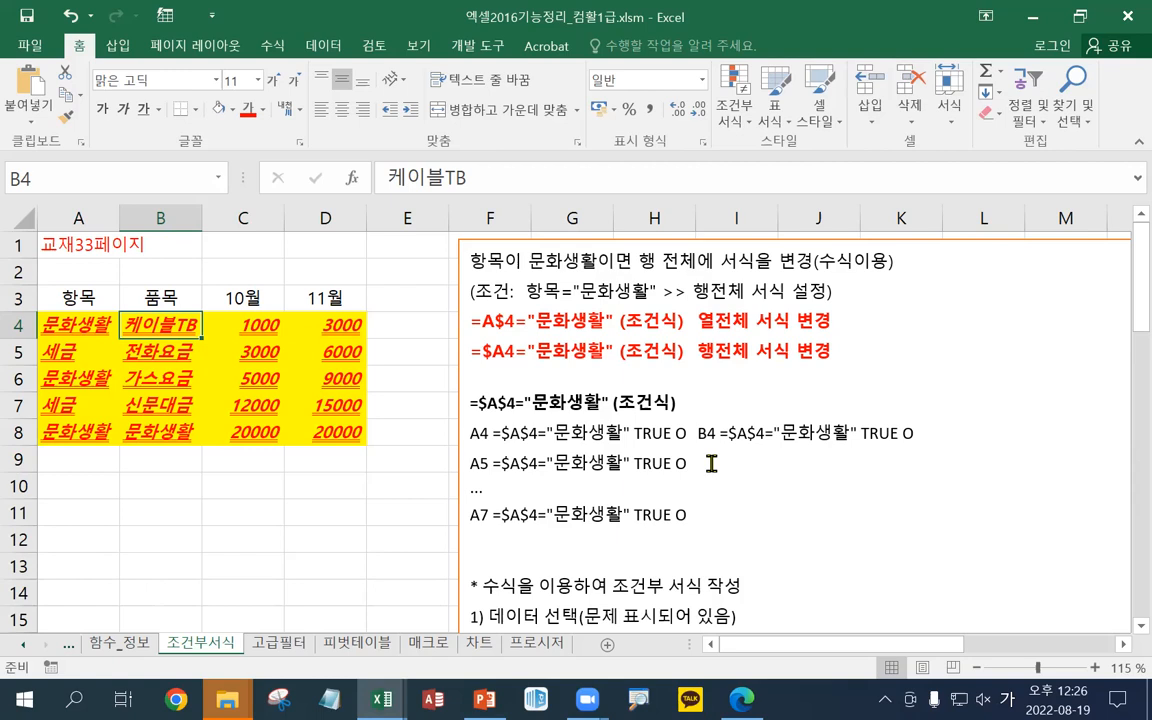
left_click(70, 378)
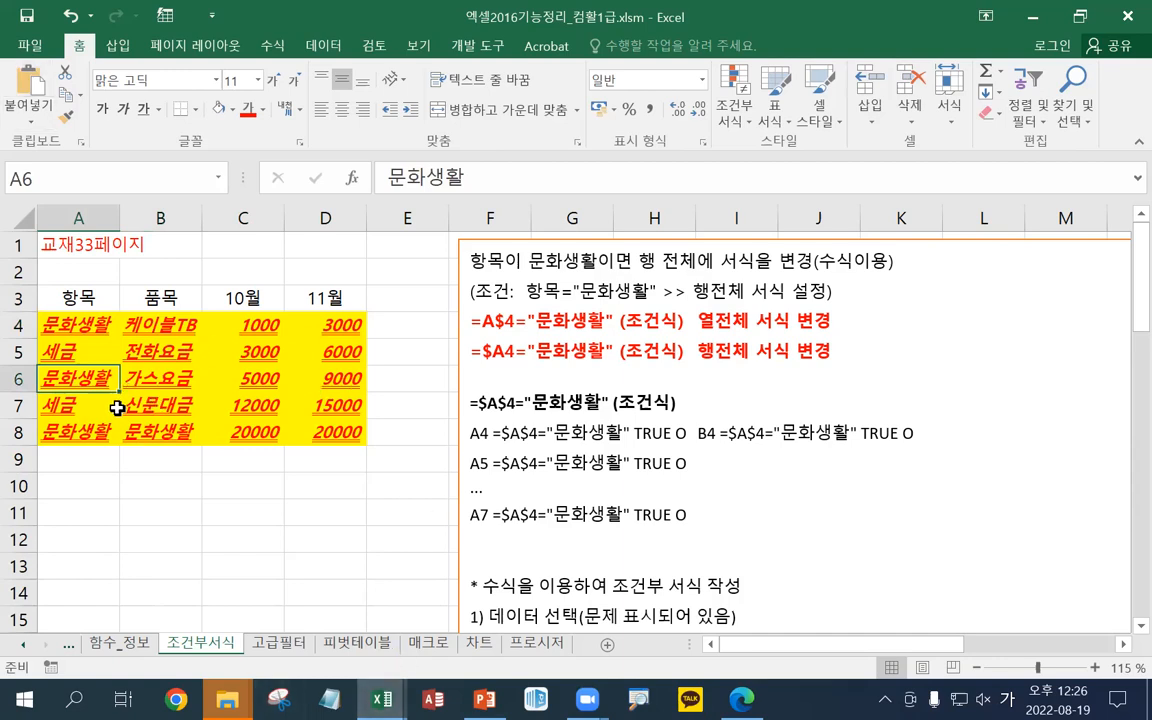
left_click(117, 405)
key("Down")
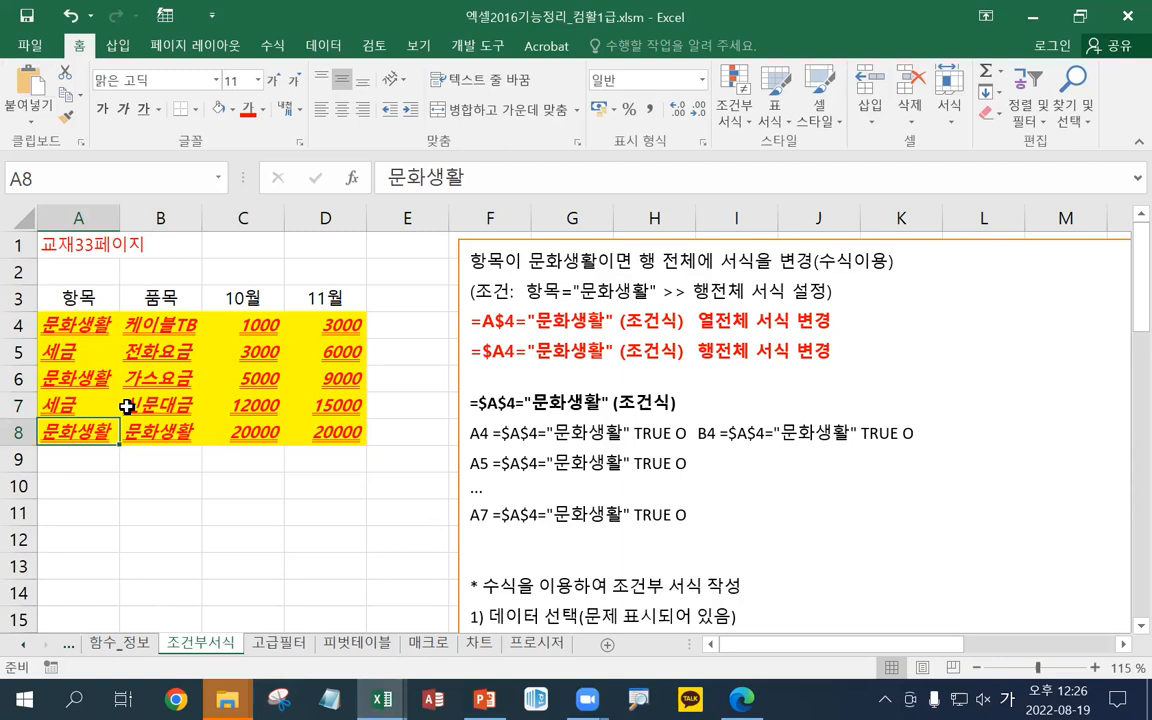
key("Right")
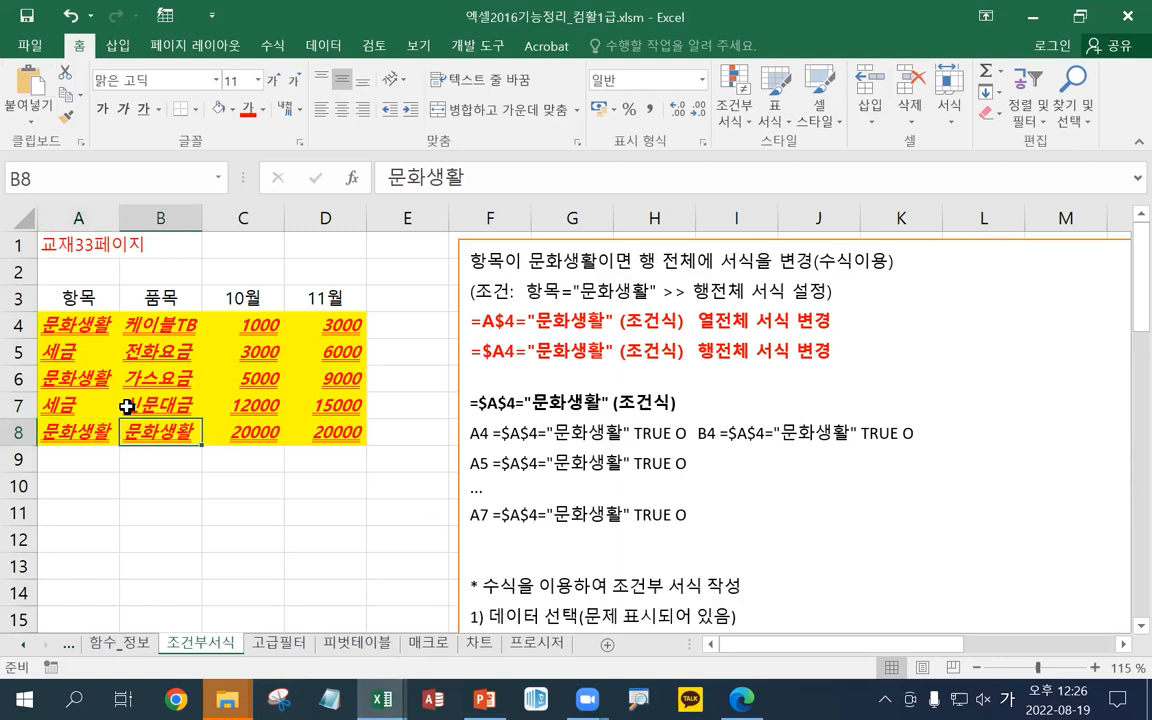
key("Right")
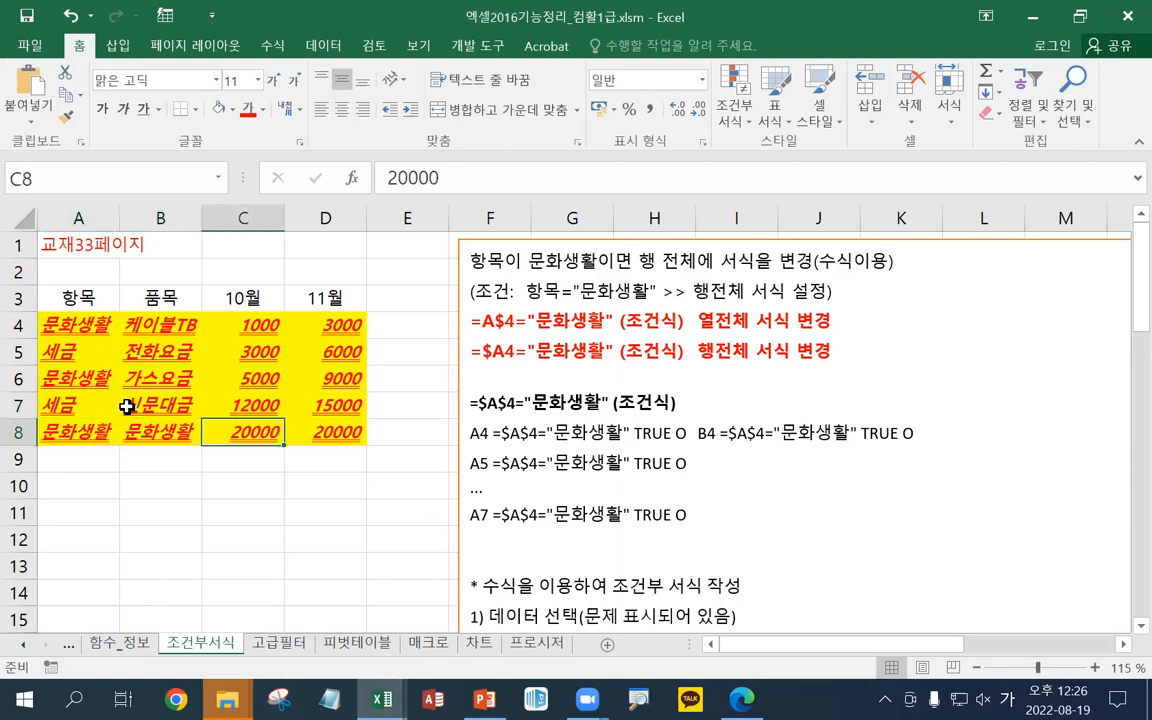
key("Right")
key("Right")
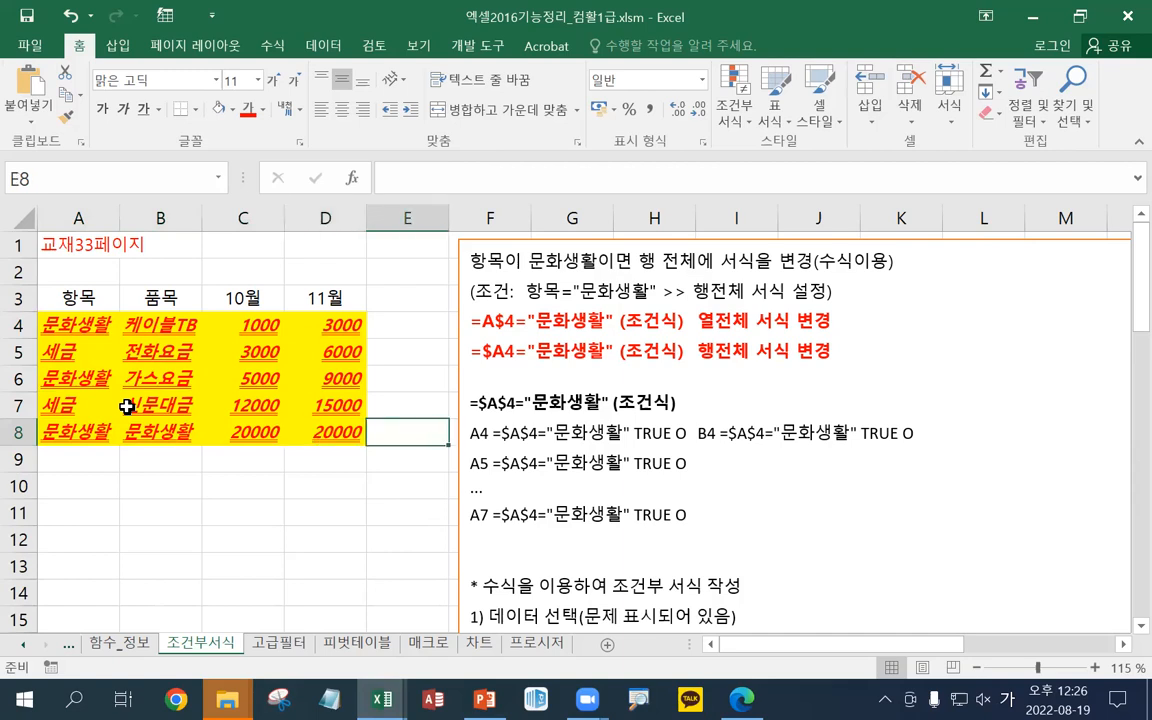
key("Left")
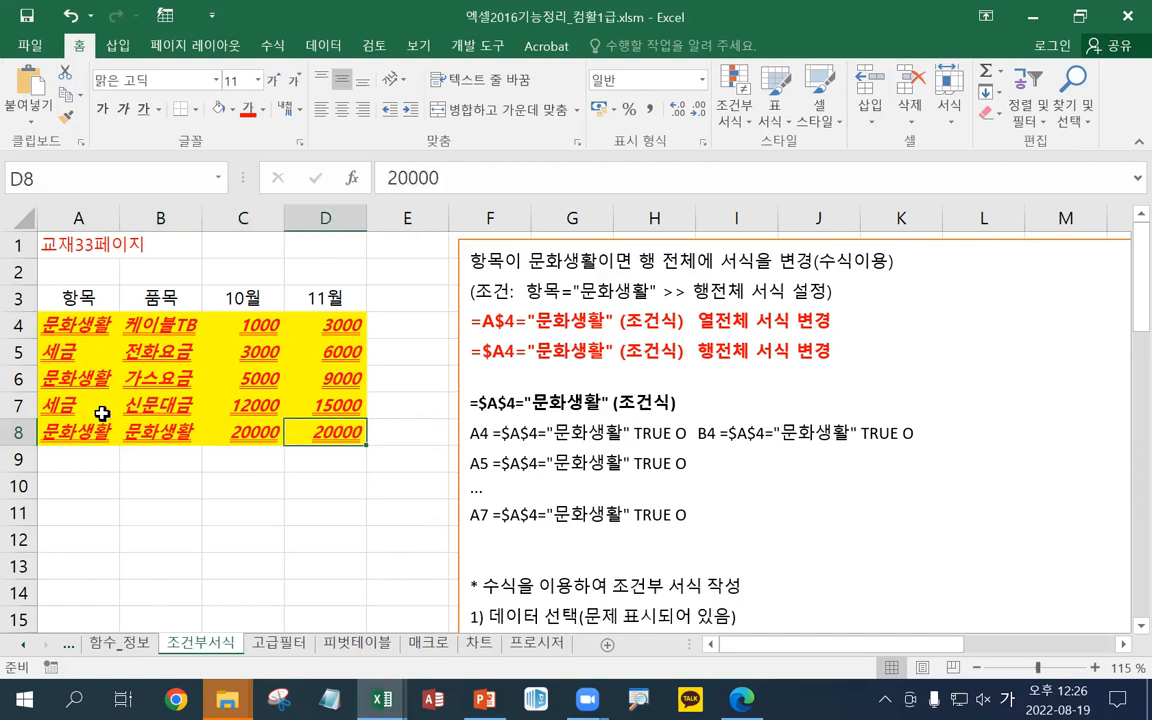
Examine the rows A4:D4 and A5:D5 against the condition that 항목 is 문화생활
left_click_drag(95, 324, 349, 331)
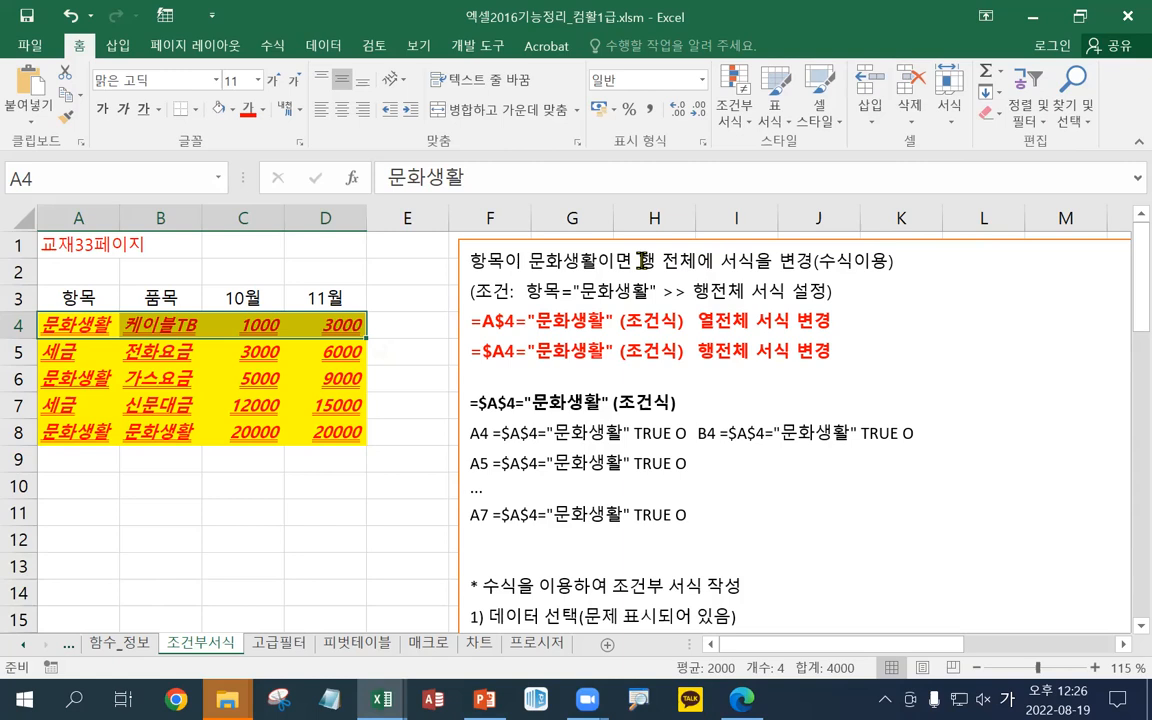
left_click(62, 297)
left_click_drag(62, 333, 322, 334)
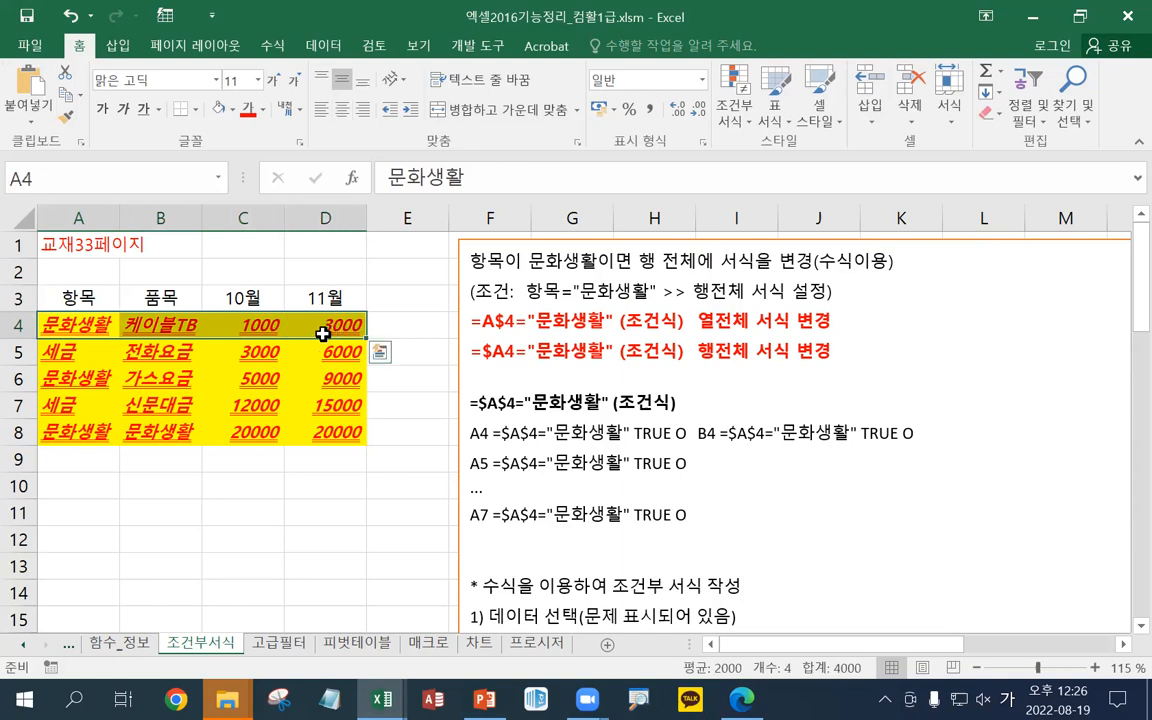
left_click(105, 297)
left_click(91, 358)
left_click_drag(91, 358, 346, 371)
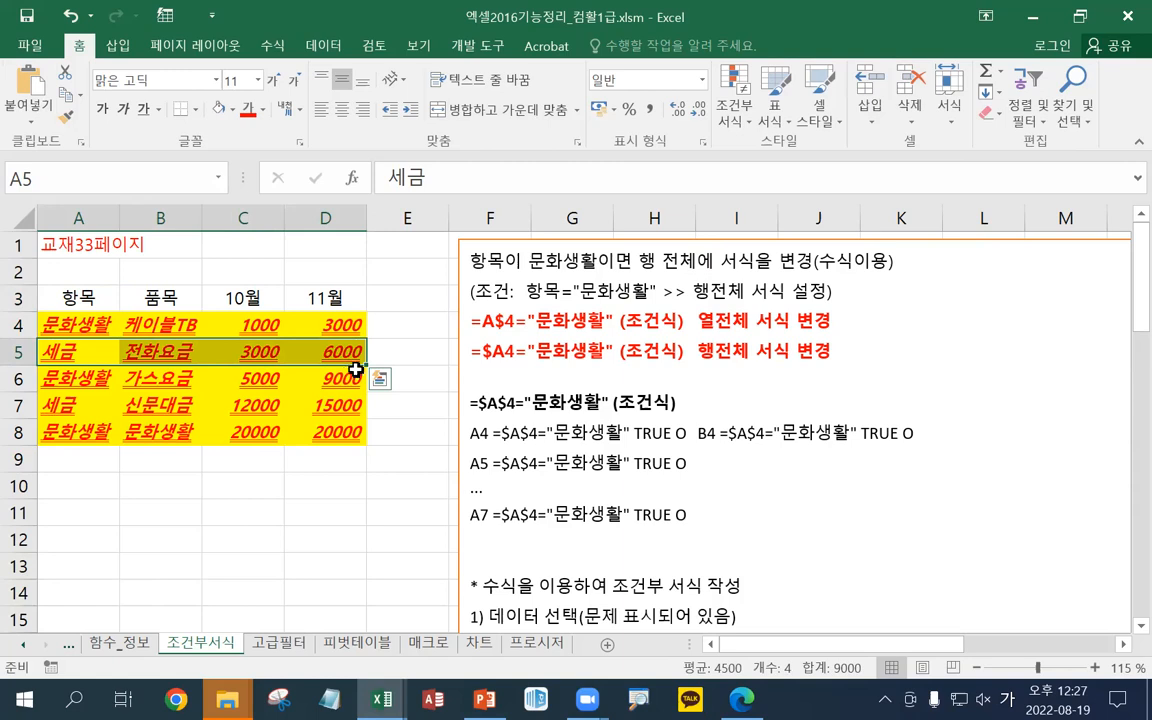
Open the existing =$A$4="문화생활" conditional formatting rule of A4:D8 for editing
left_click_drag(88, 326, 140, 326)
left_click_drag(228, 371, 335, 428)
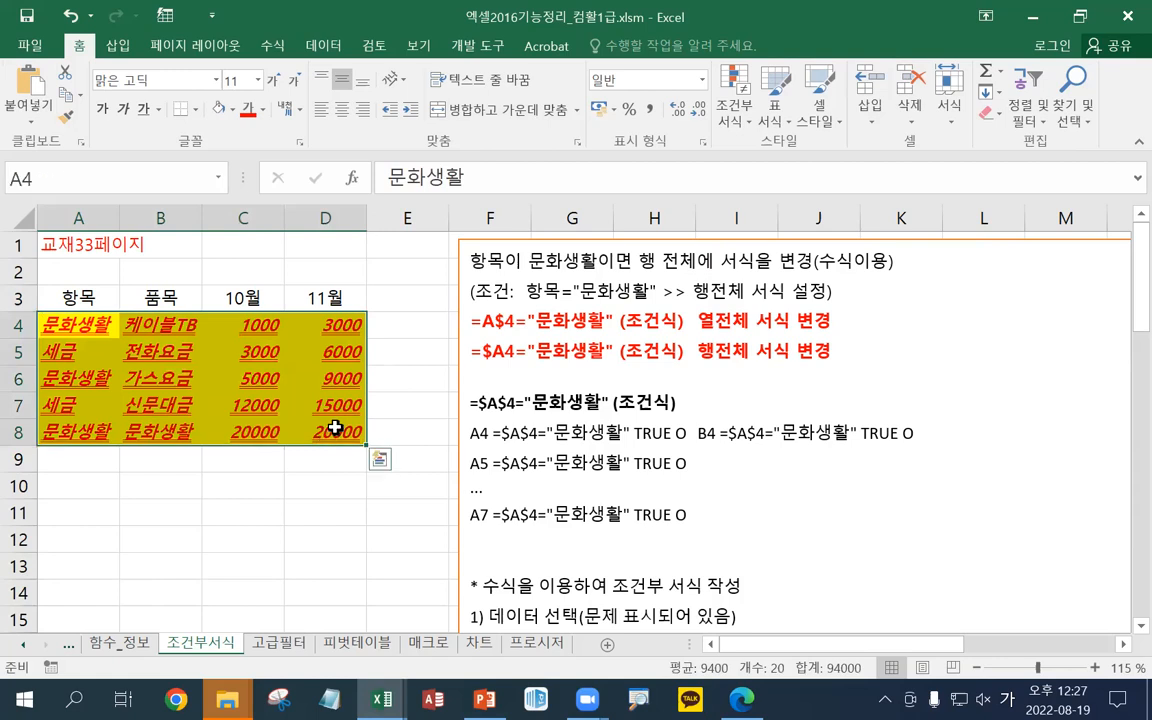
left_click(737, 118)
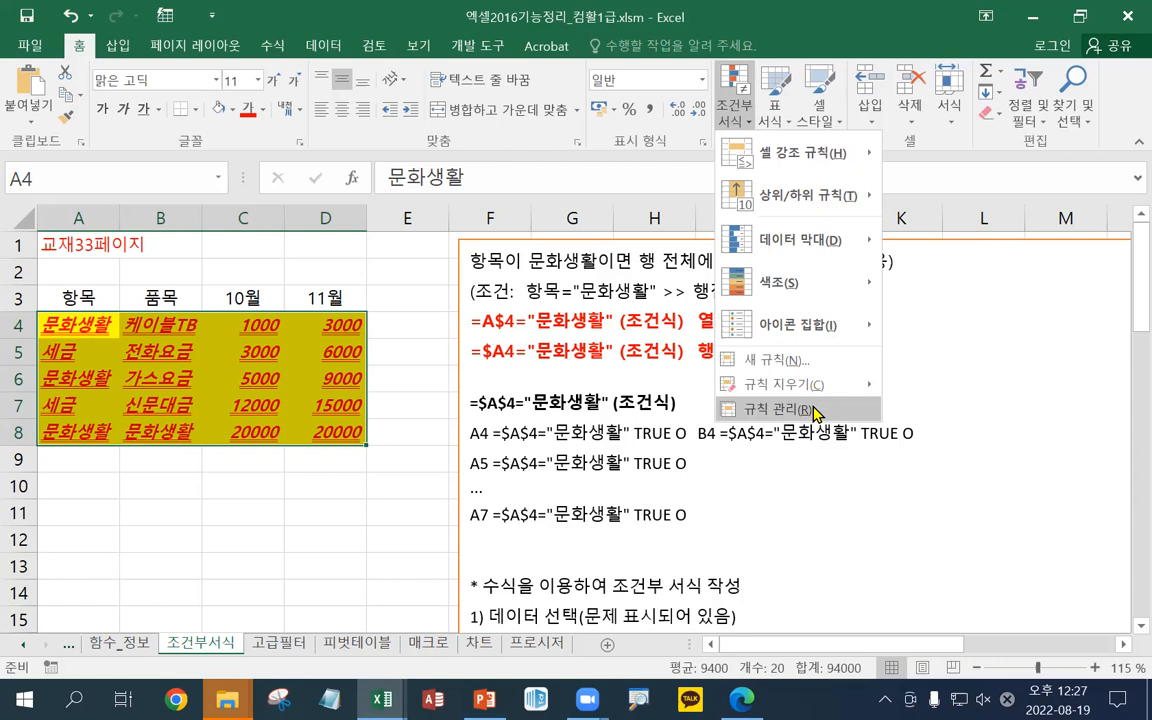
left_click(813, 410)
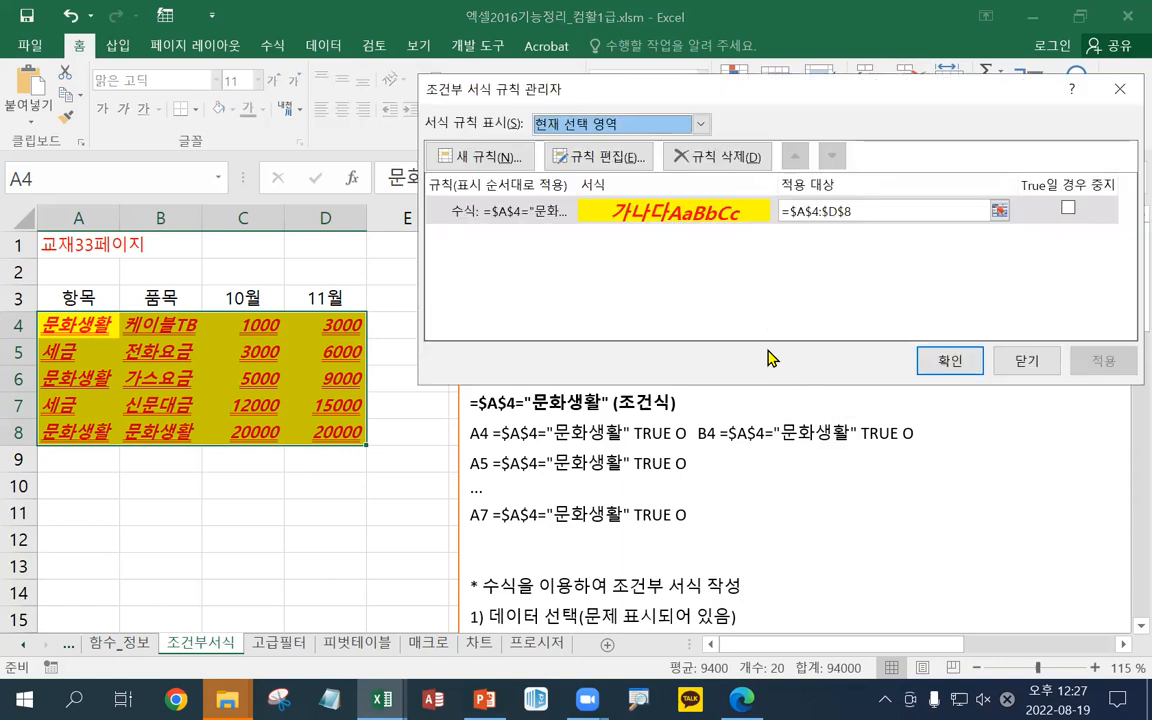
left_click(535, 211)
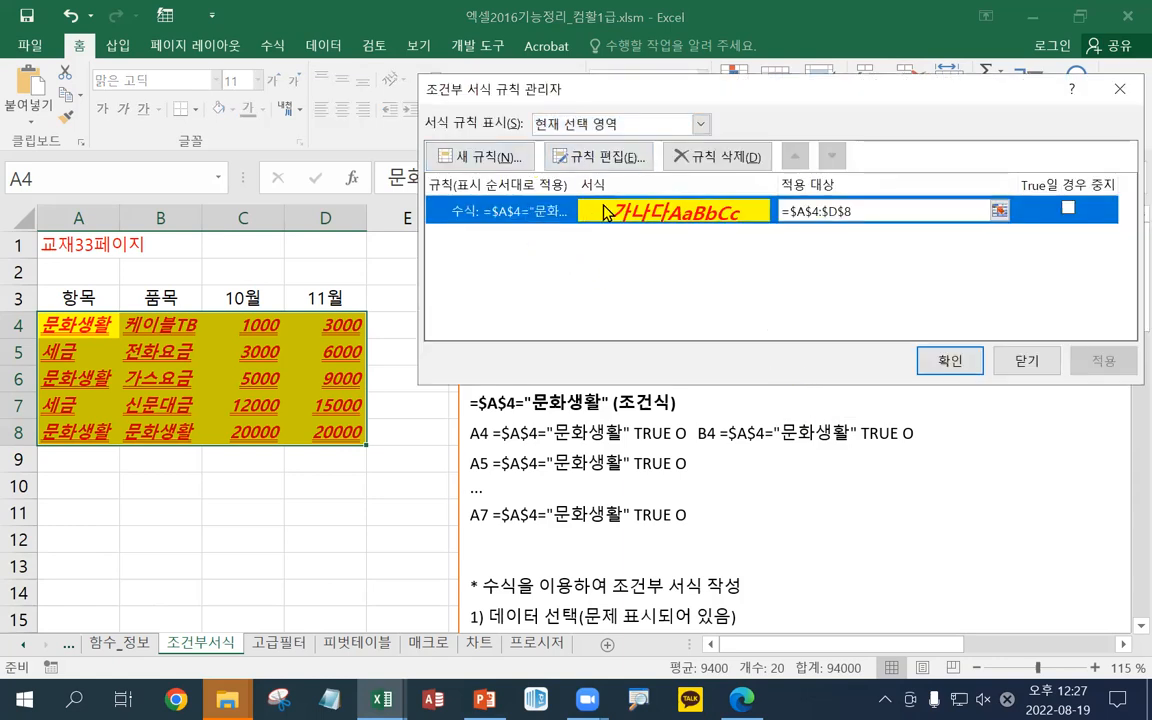
left_click(597, 157)
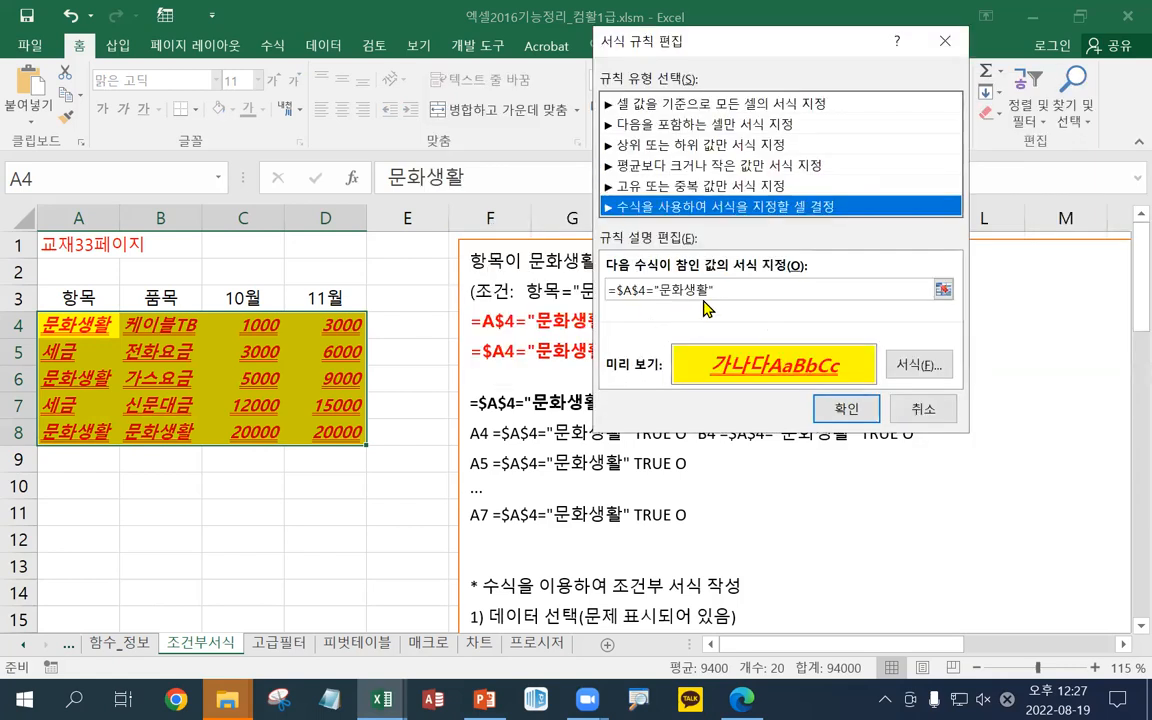
Append +$A$3 to the end of the rule's formula as a trial and remove it again
left_click(721, 289)
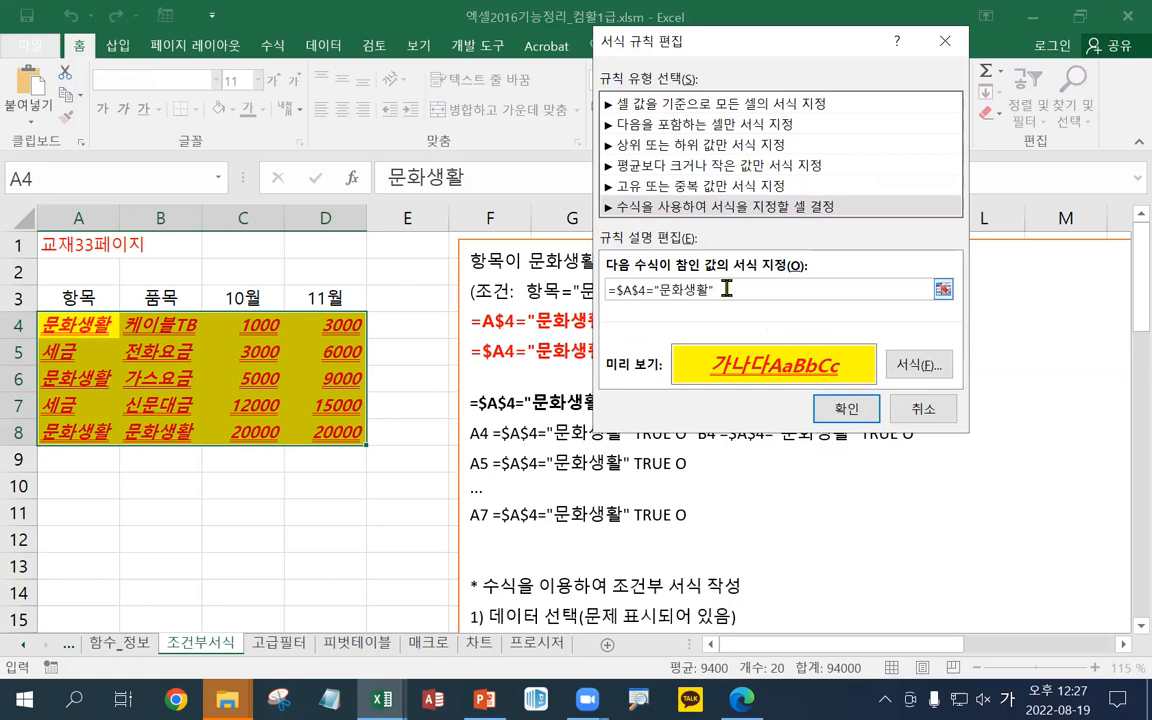
type("+")
key("Up")
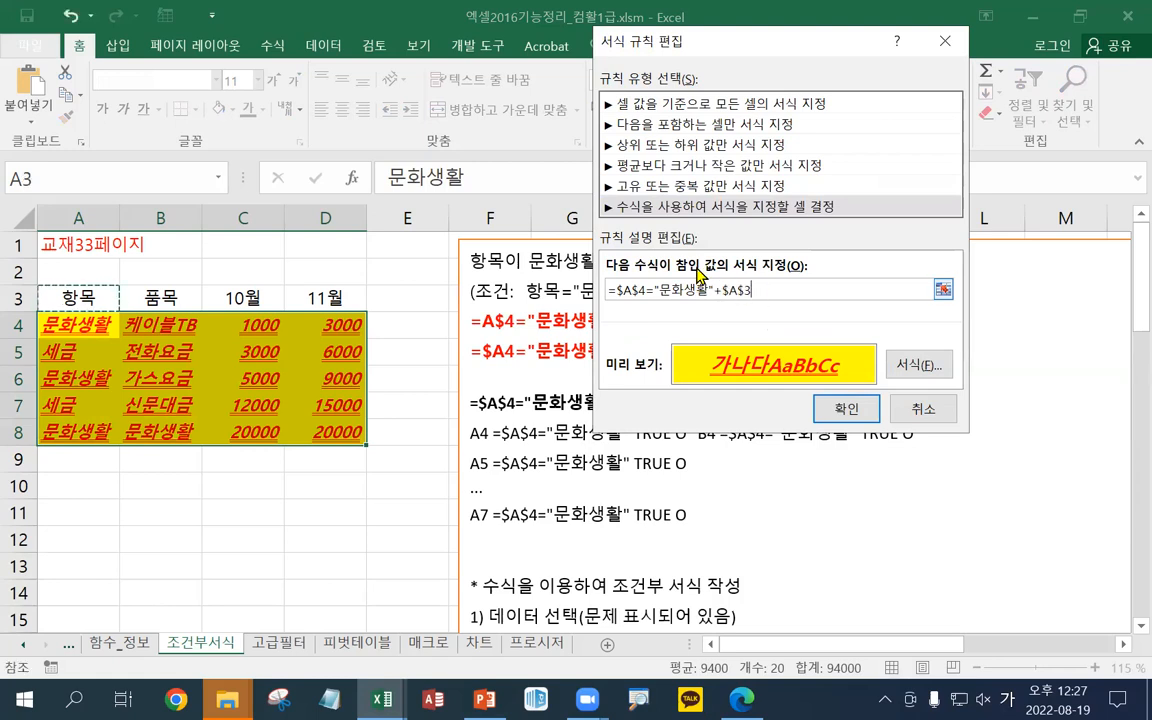
key("BackSpace")
key("BackSpace")
key("BackSpace")
key("BackSpace")
key("BackSpace")
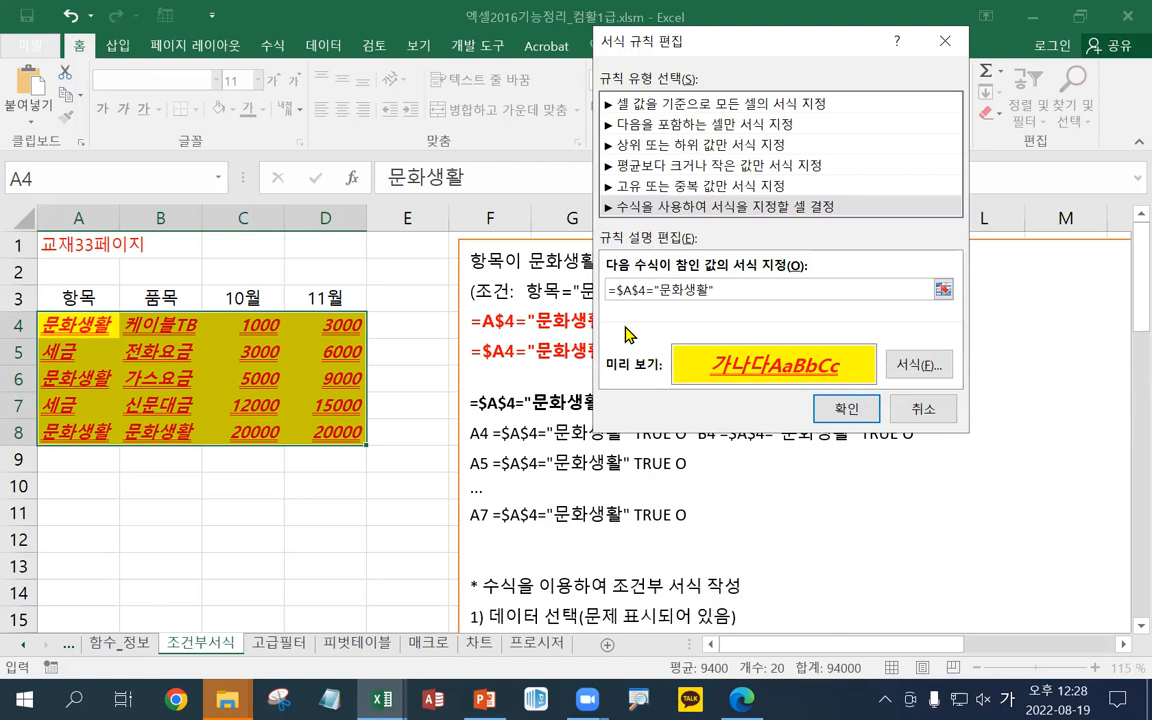
Change the rule's formula to =A4="문화생활" with a fully relative reference and apply the edited rule to A4:D8
left_click(631, 290)
key("F4")
key("F4")
key("F4")
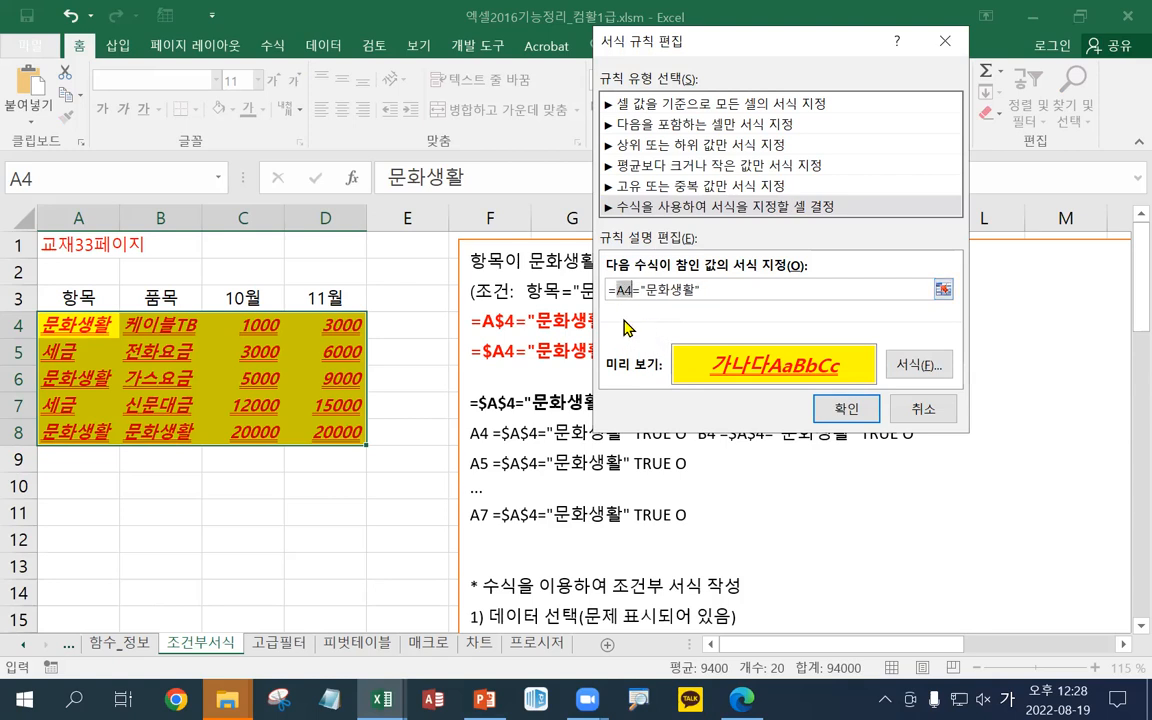
left_click(828, 410)
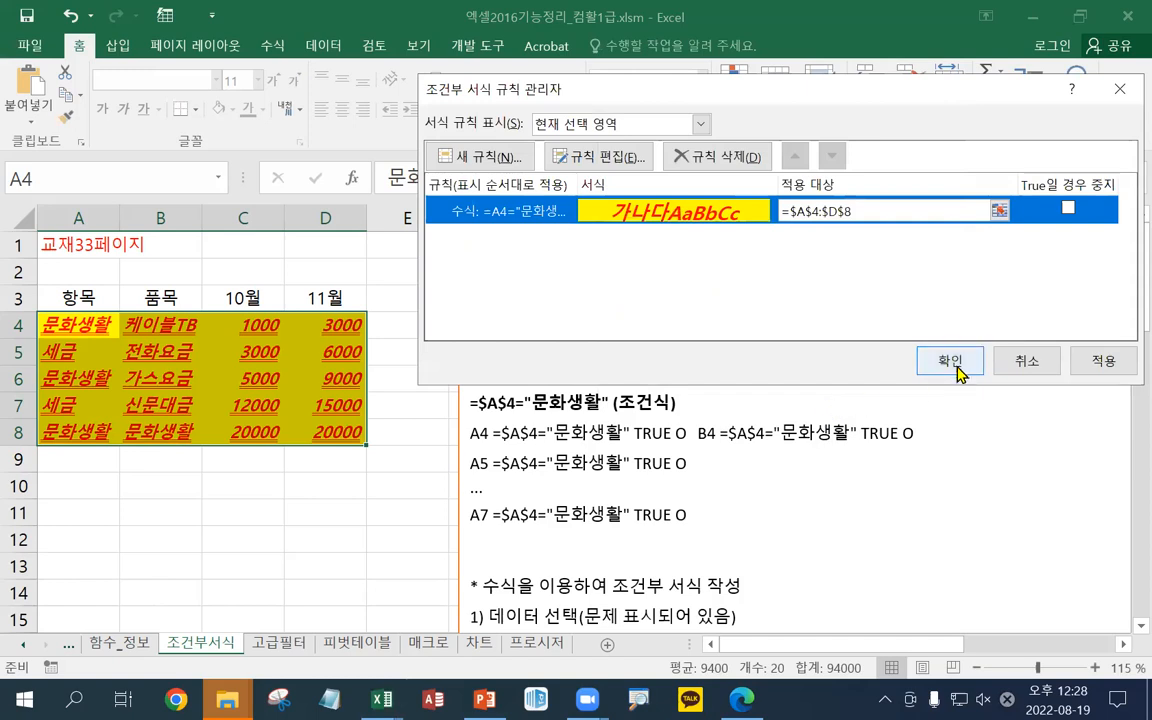
left_click(950, 362)
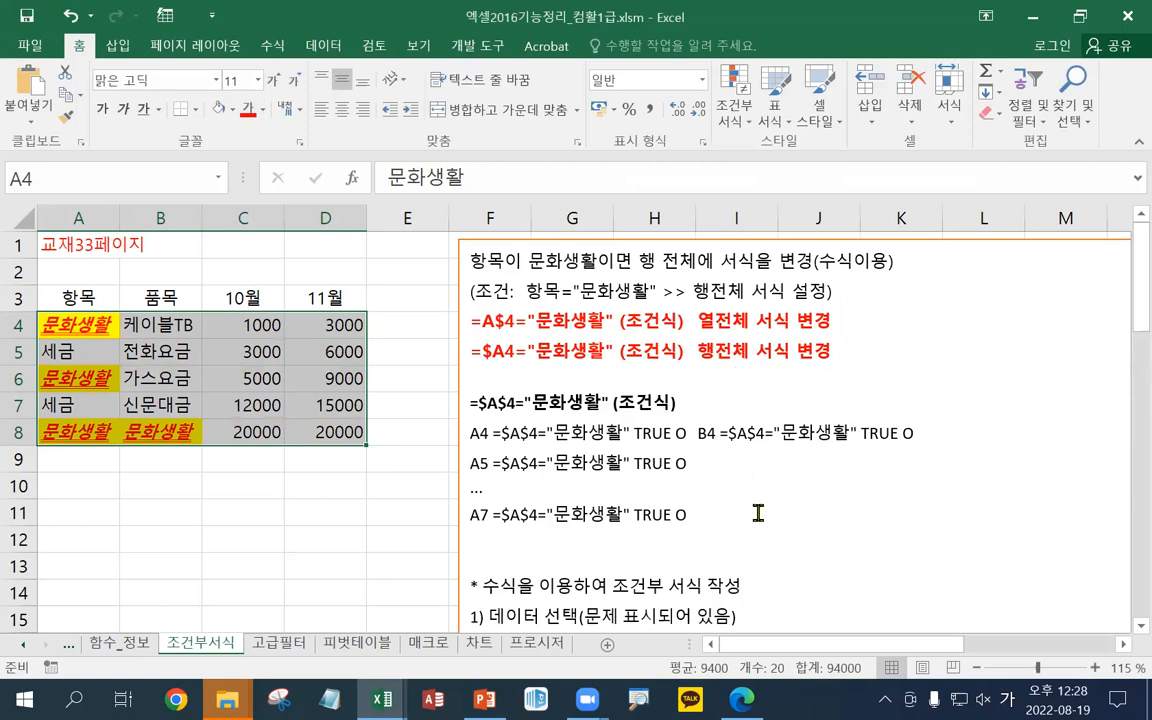
Move the =A4="문화생활" (조건식) note block up the text box to just above the =$A$4 block and select cell A4
scroll(756, 512, "down", 4)
scroll(760, 507, "down", 8)
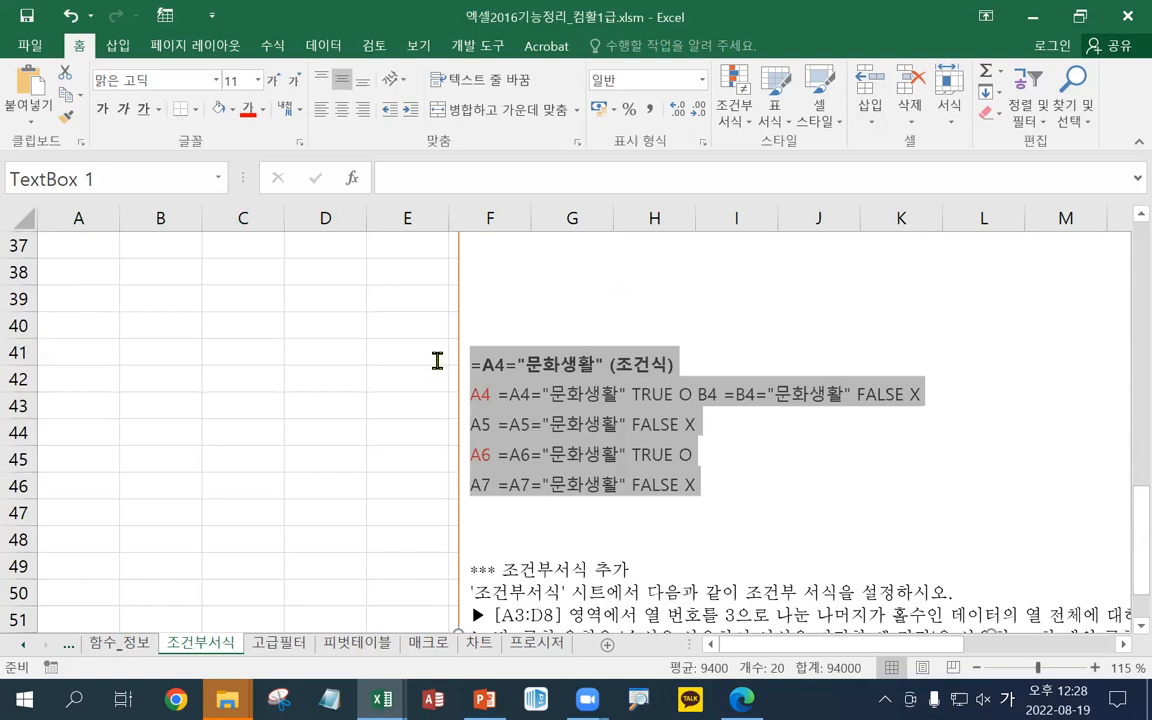
left_click(571, 404)
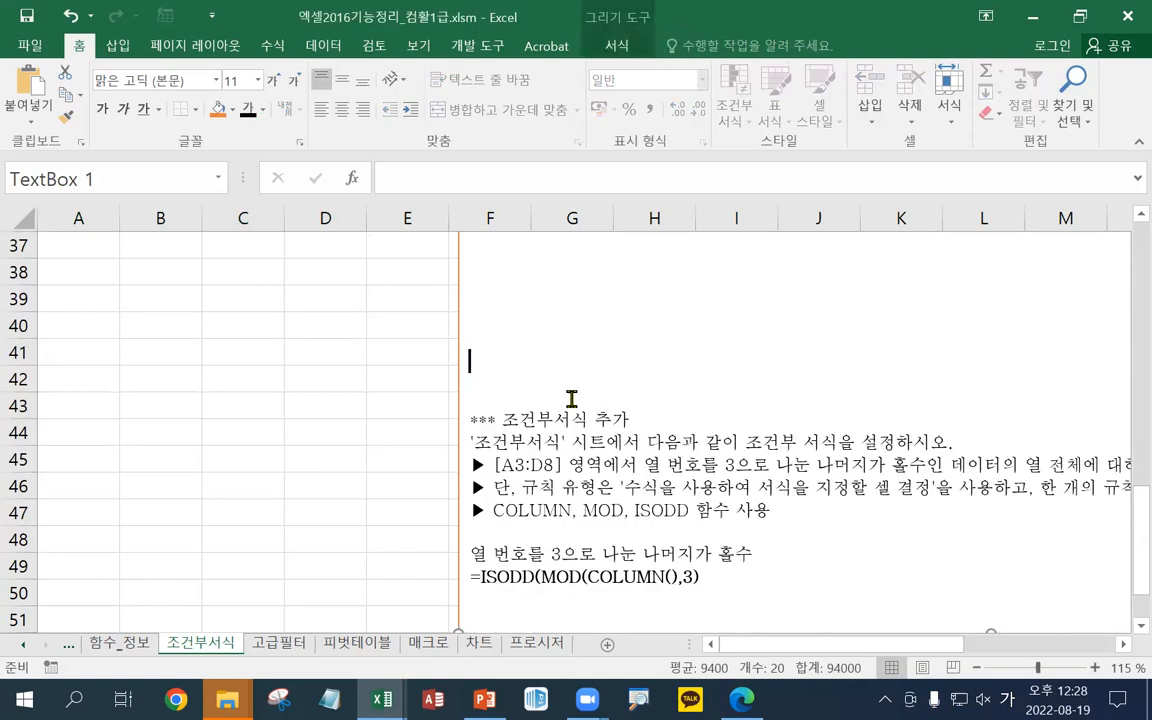
scroll(571, 404, "up", 9)
scroll(571, 398, "up", 3)
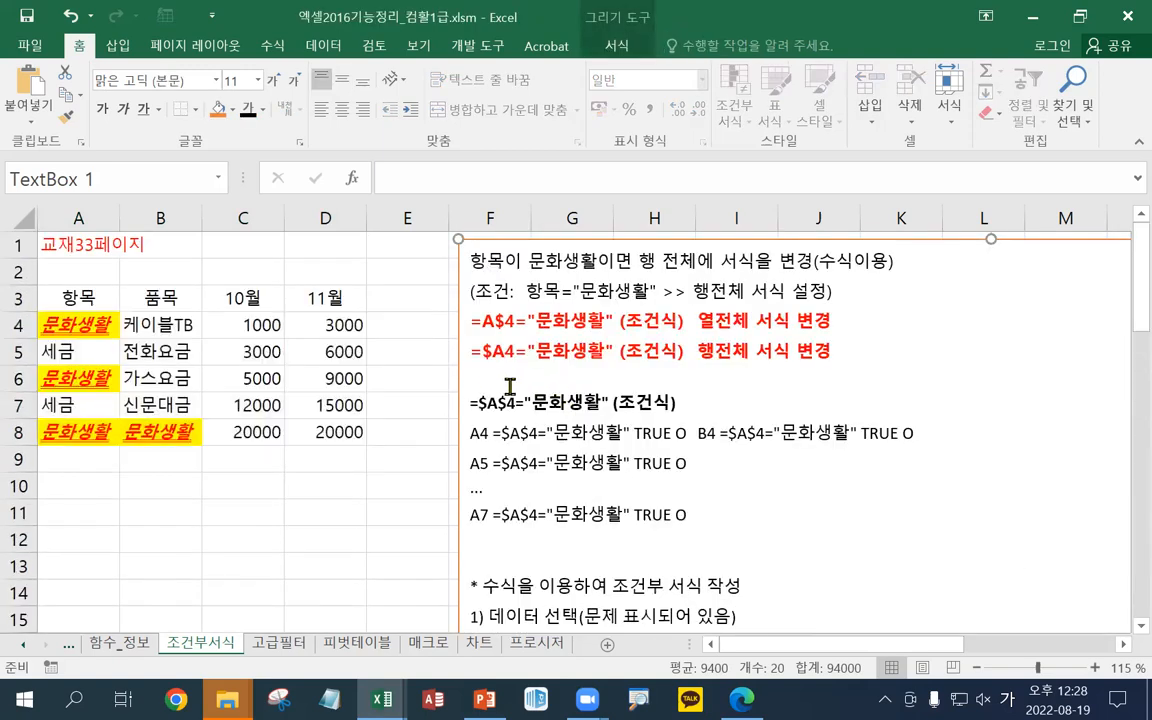
left_click(573, 373)
key("ctrl+v")
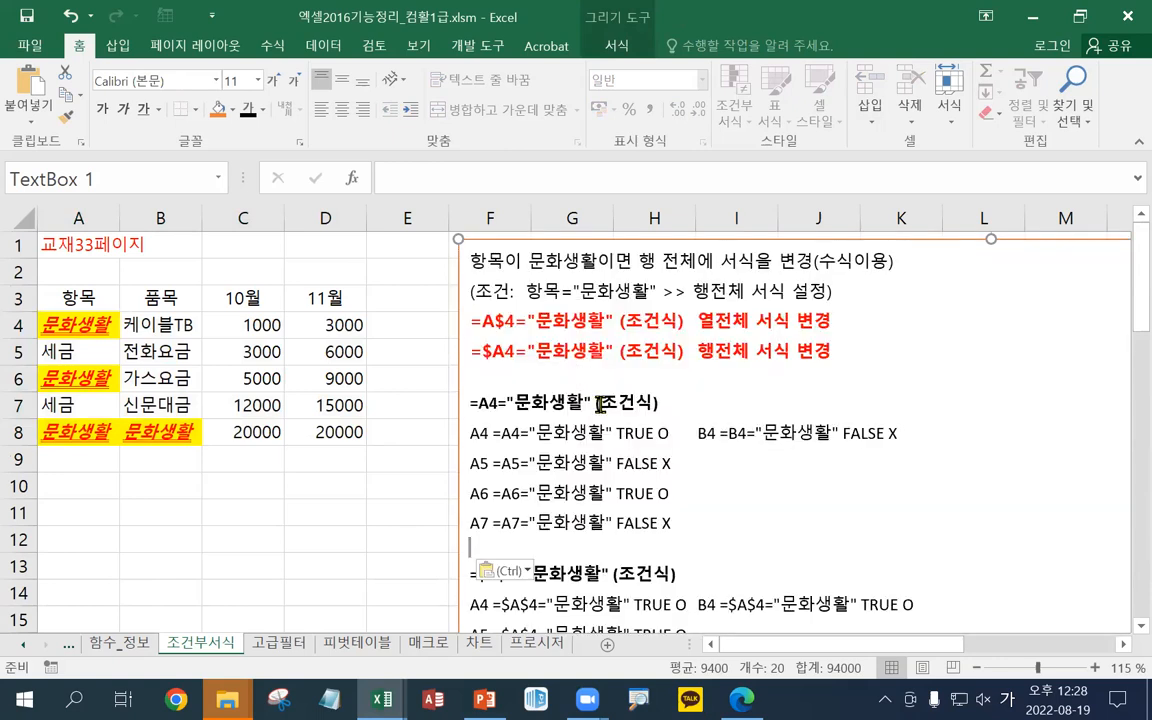
left_click(85, 325)
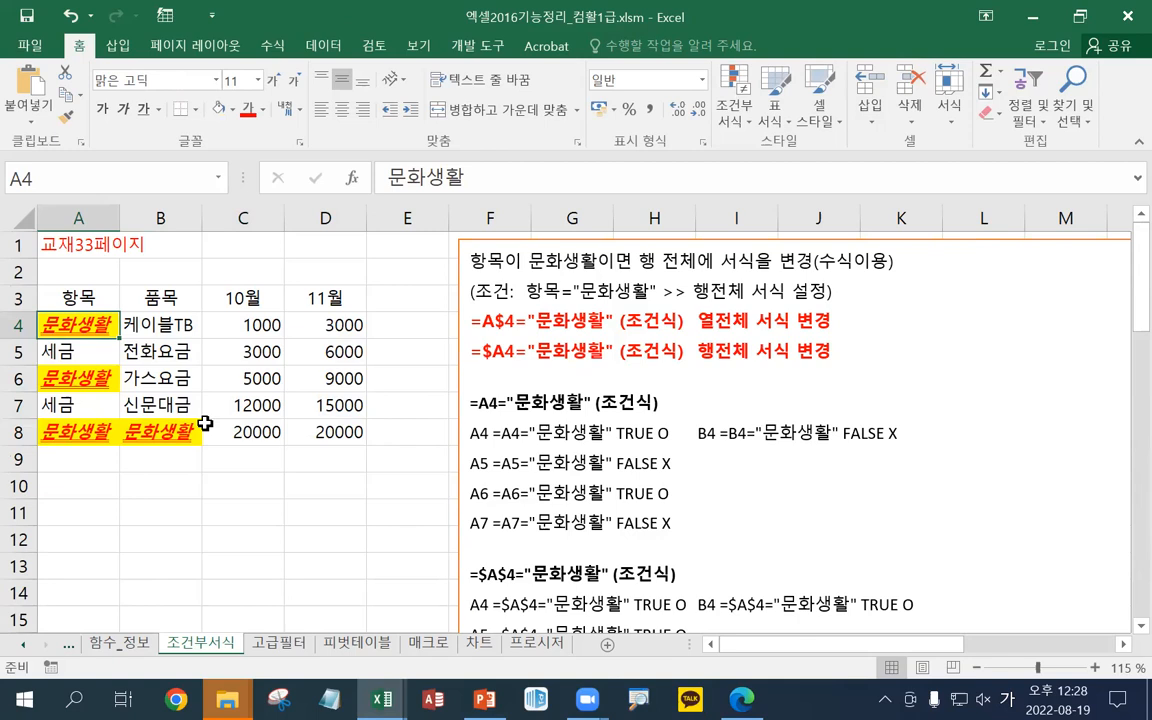
Examine cell by cell how the =A4="문화생활" rule evaluates across A4:D8, comparing row 4 with the =A4 note heading
key("Down")
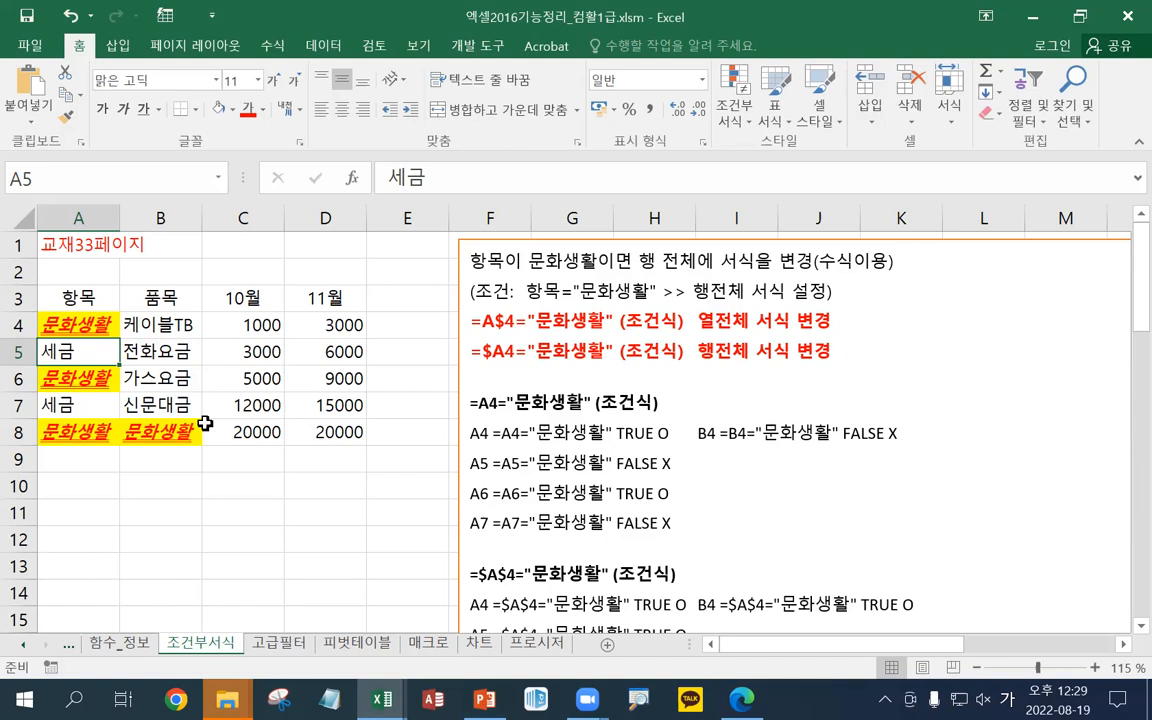
left_click(110, 375)
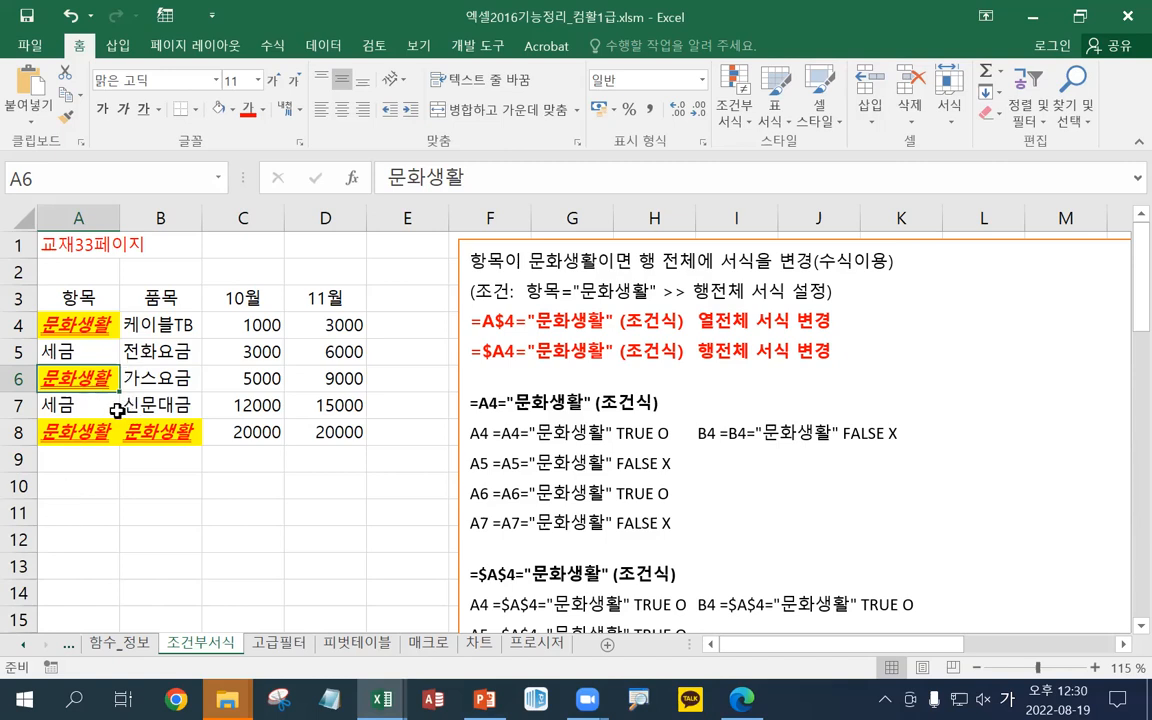
left_click(148, 324)
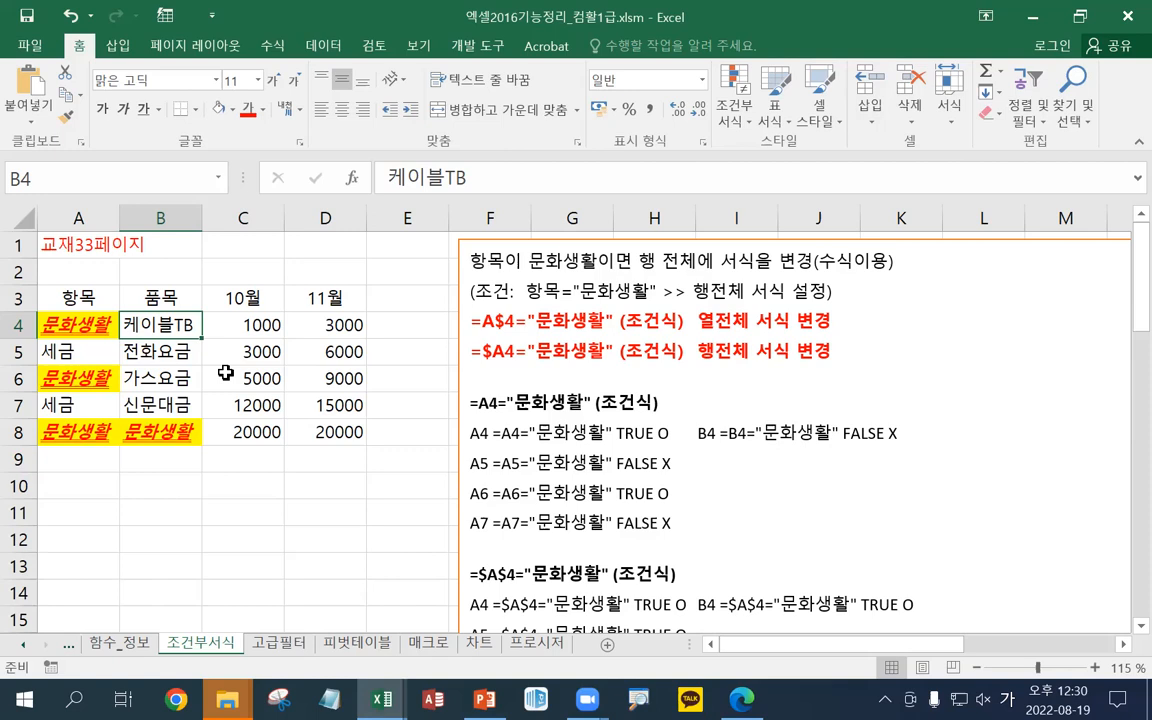
key("Down")
key("Down")
key("Down")
key("Down")
key("Right")
key("Right")
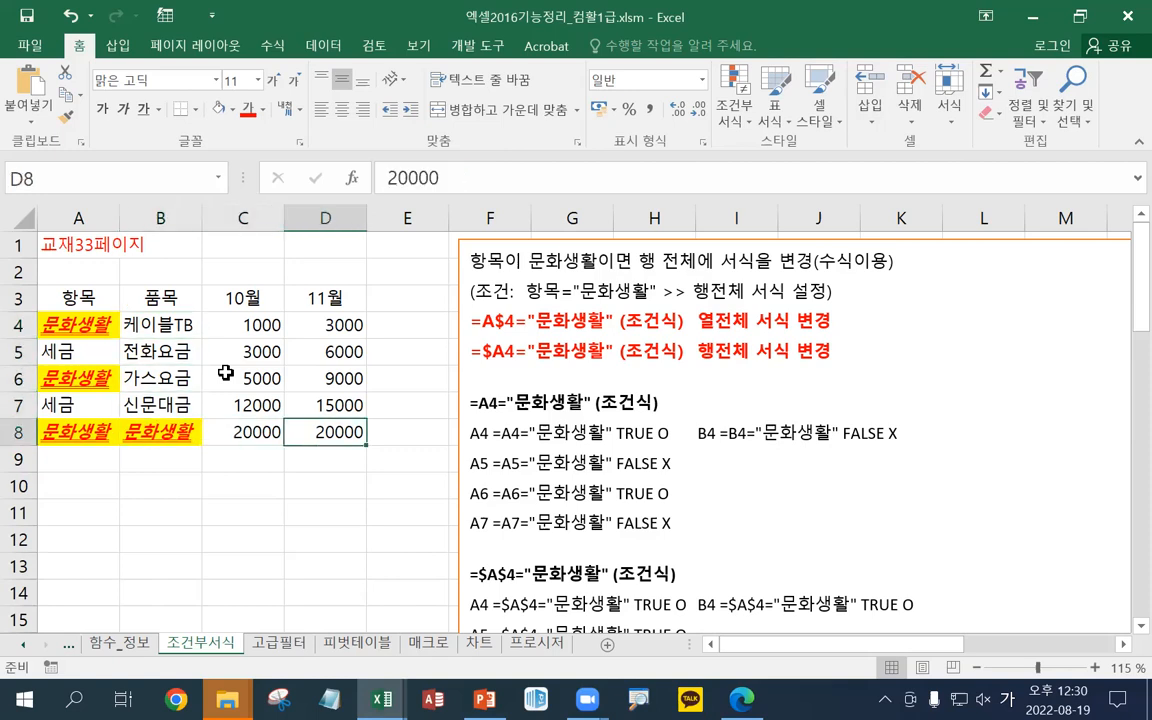
left_click_drag(92, 325, 303, 329)
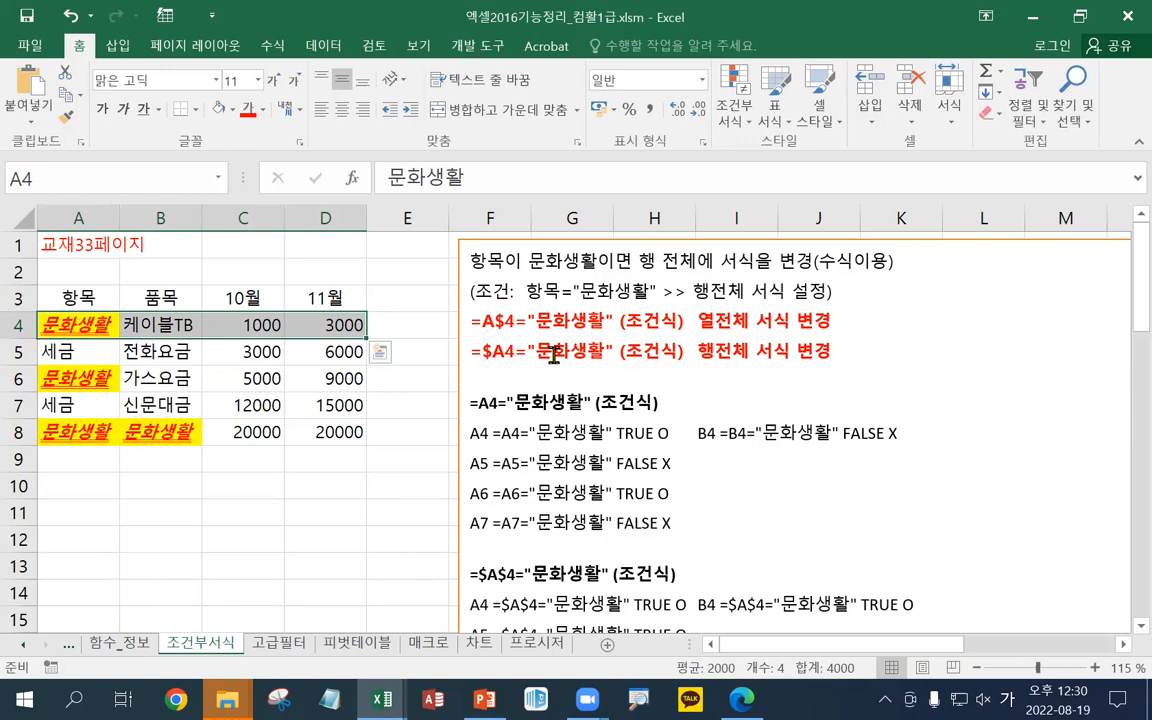
left_click_drag(668, 403, 476, 405)
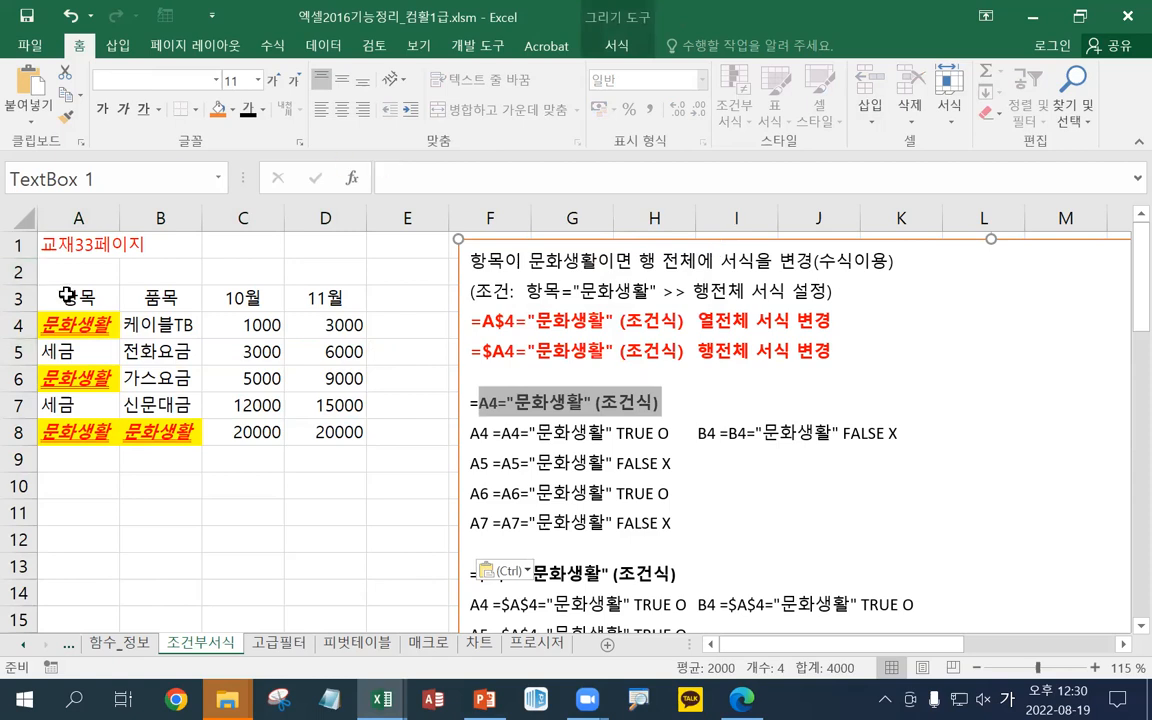
left_click_drag(80, 324, 330, 335)
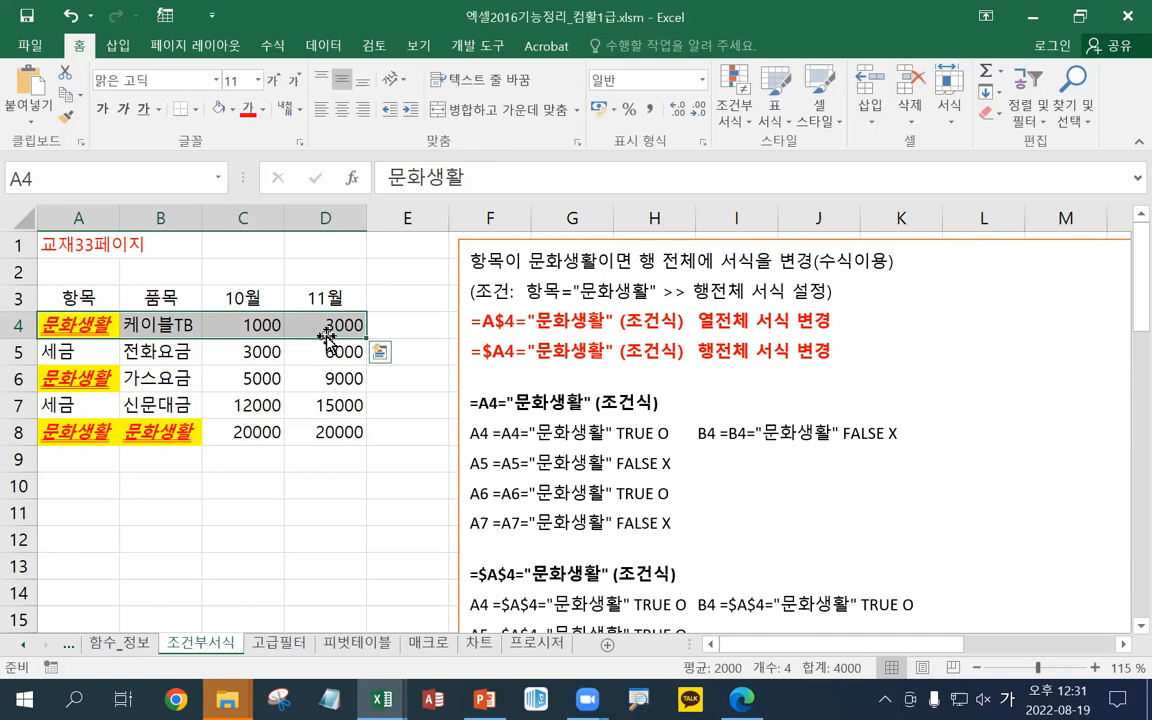
left_click(276, 358)
Open the =A4="문화생활" conditional formatting rule of A4:D8 for editing and check its format settings without changing them
left_click_drag(95, 327, 353, 426)
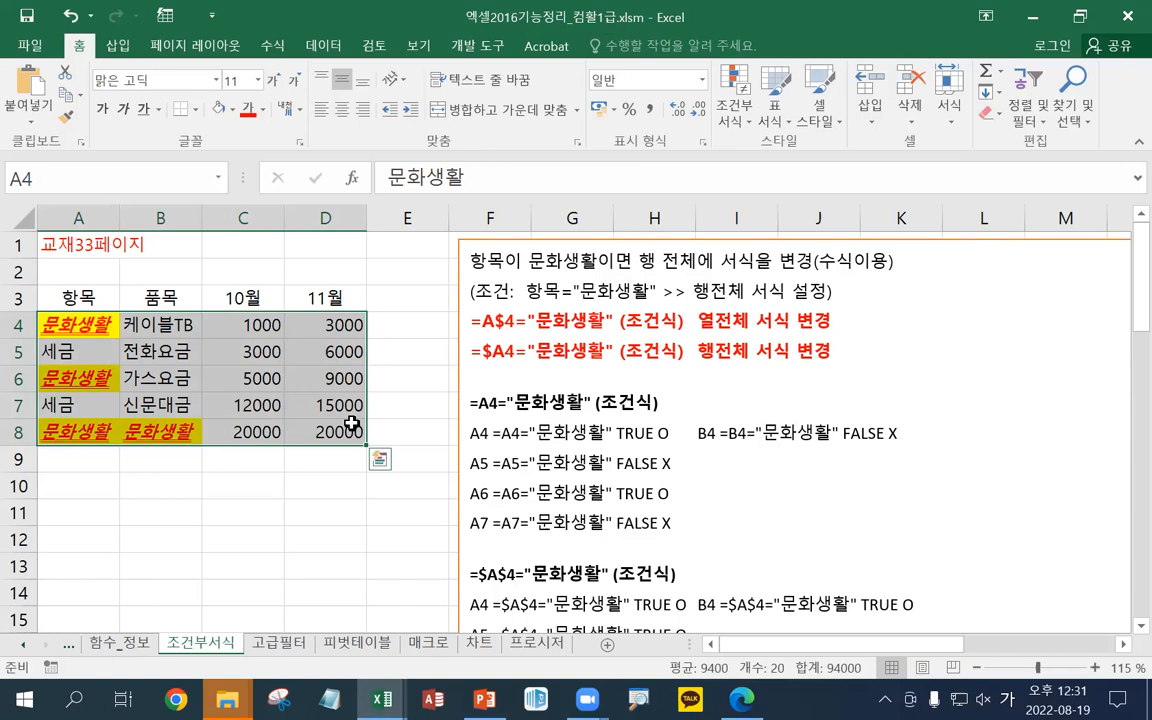
left_click(731, 119)
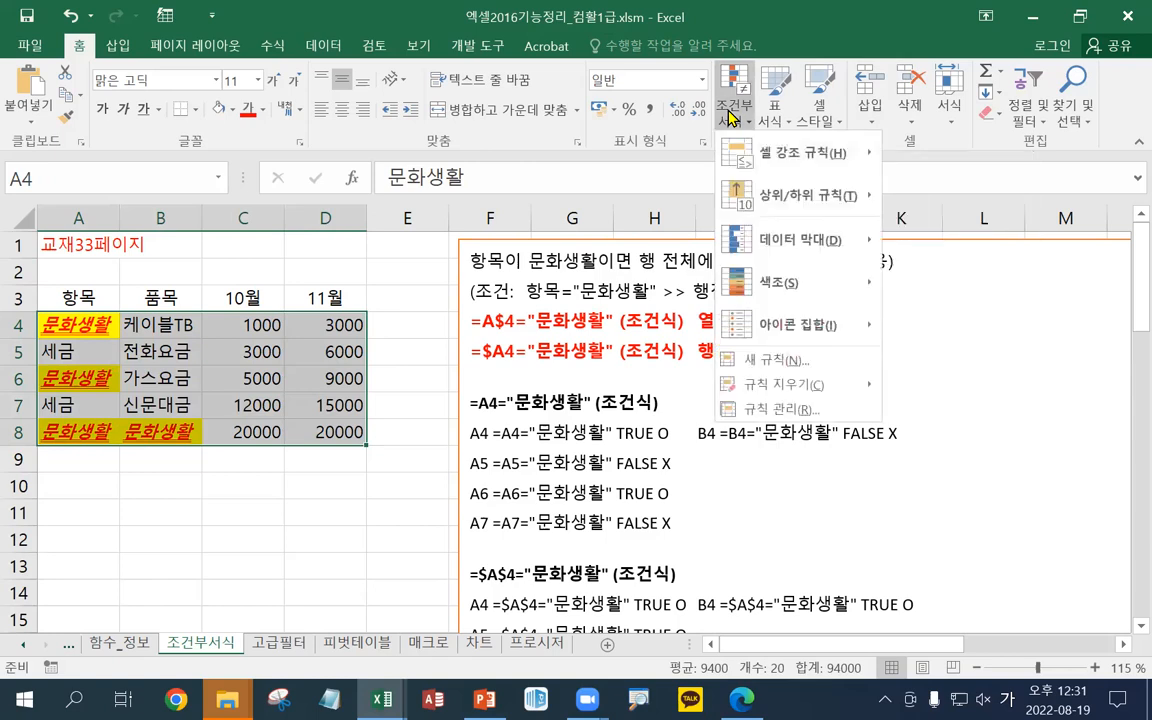
left_click(755, 410)
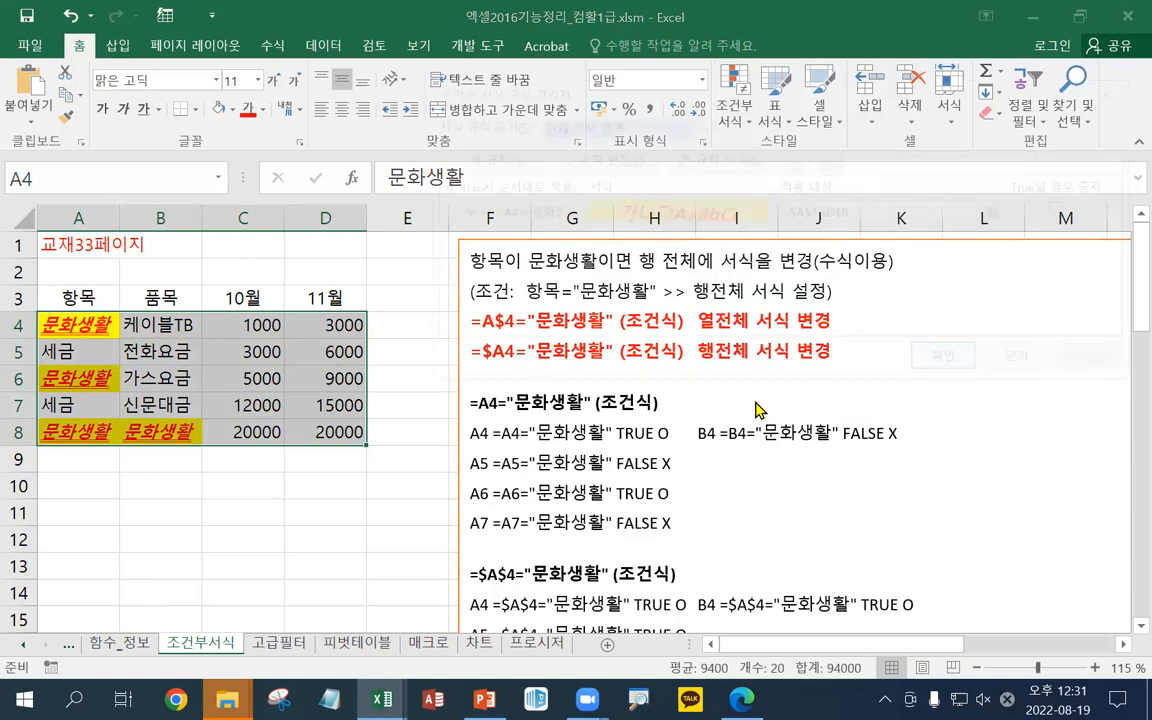
left_click(535, 220)
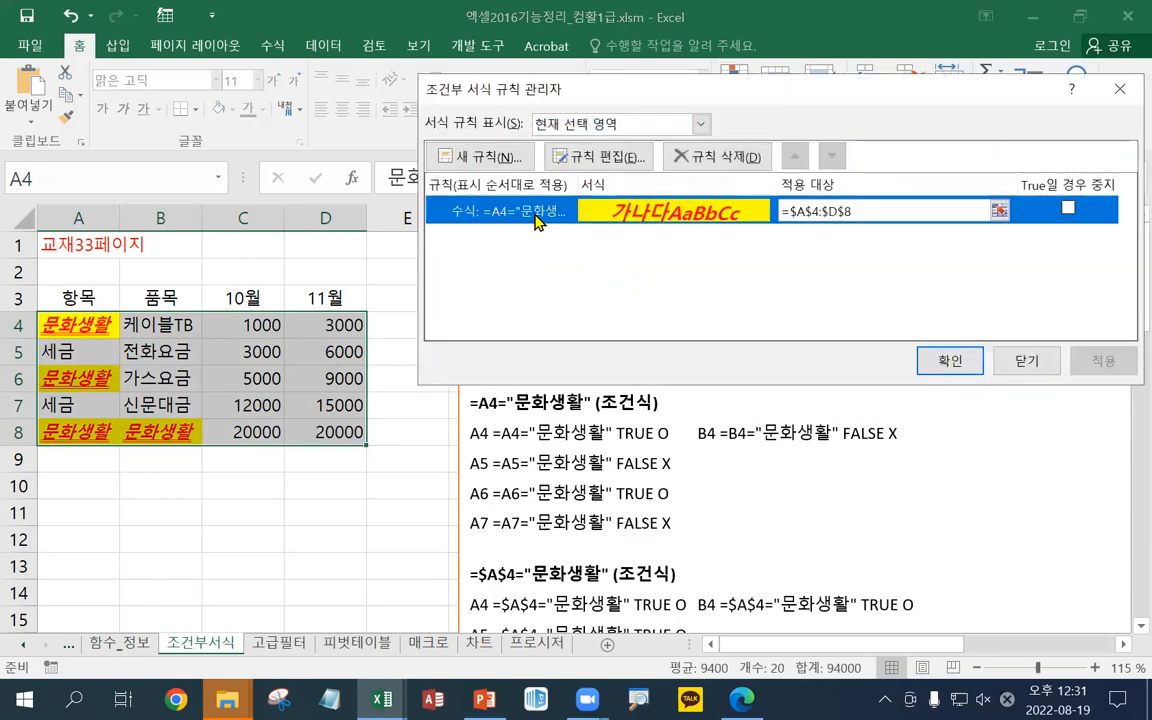
left_click(603, 157)
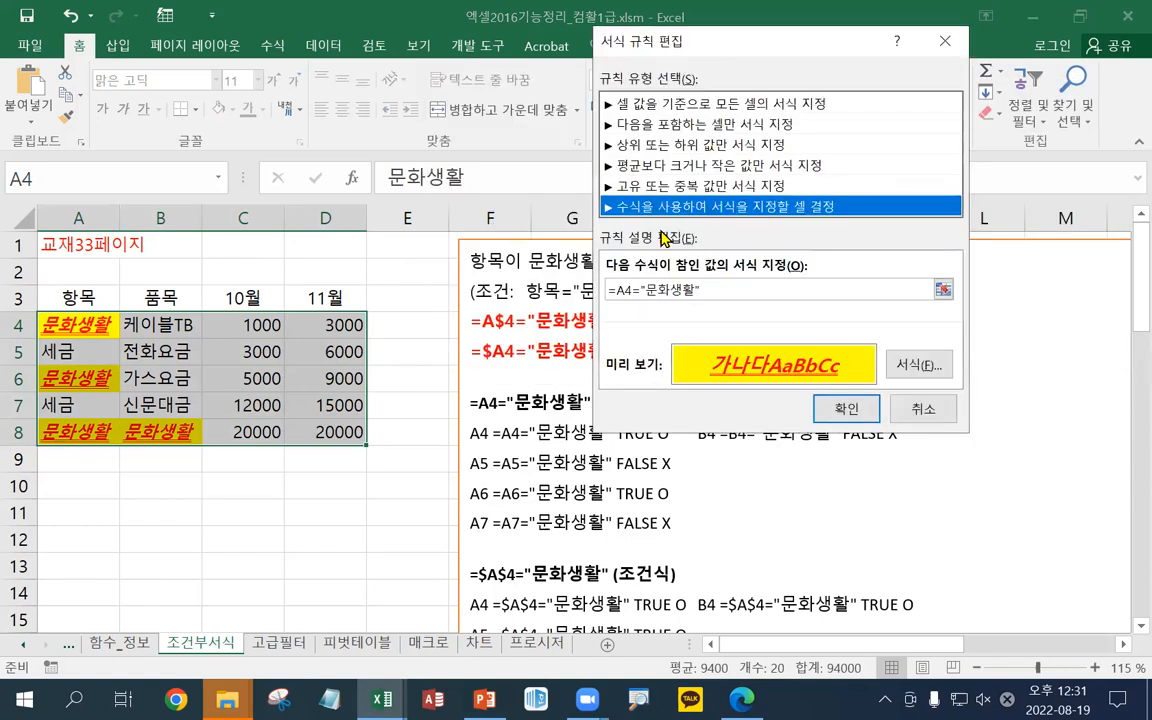
left_click(906, 368)
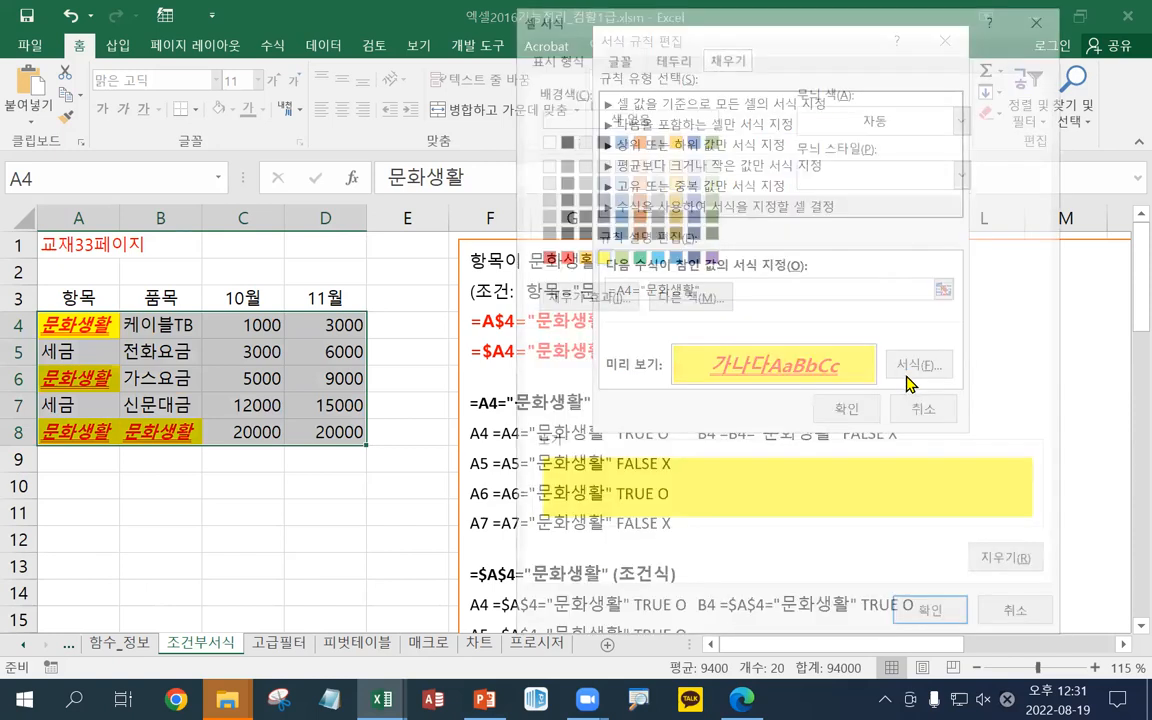
left_click(1015, 609)
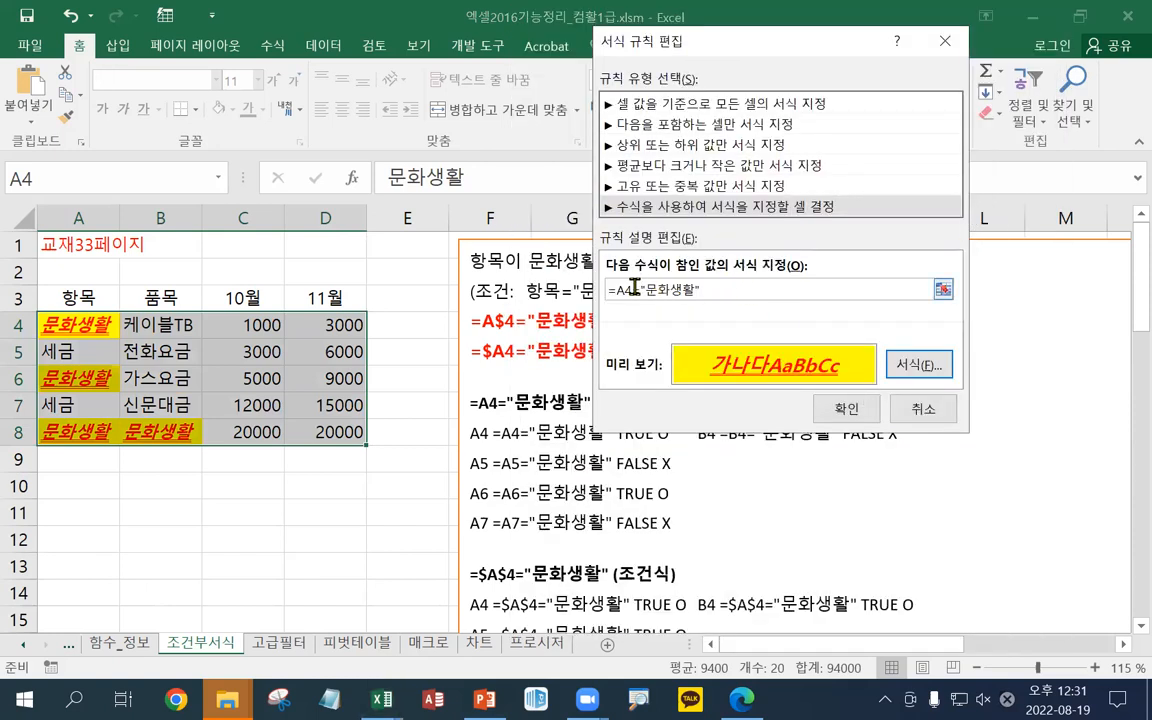
Change the rule's formula to =$A4="문화생활" with the column locked and apply it to A4:D8
left_click(646, 289)
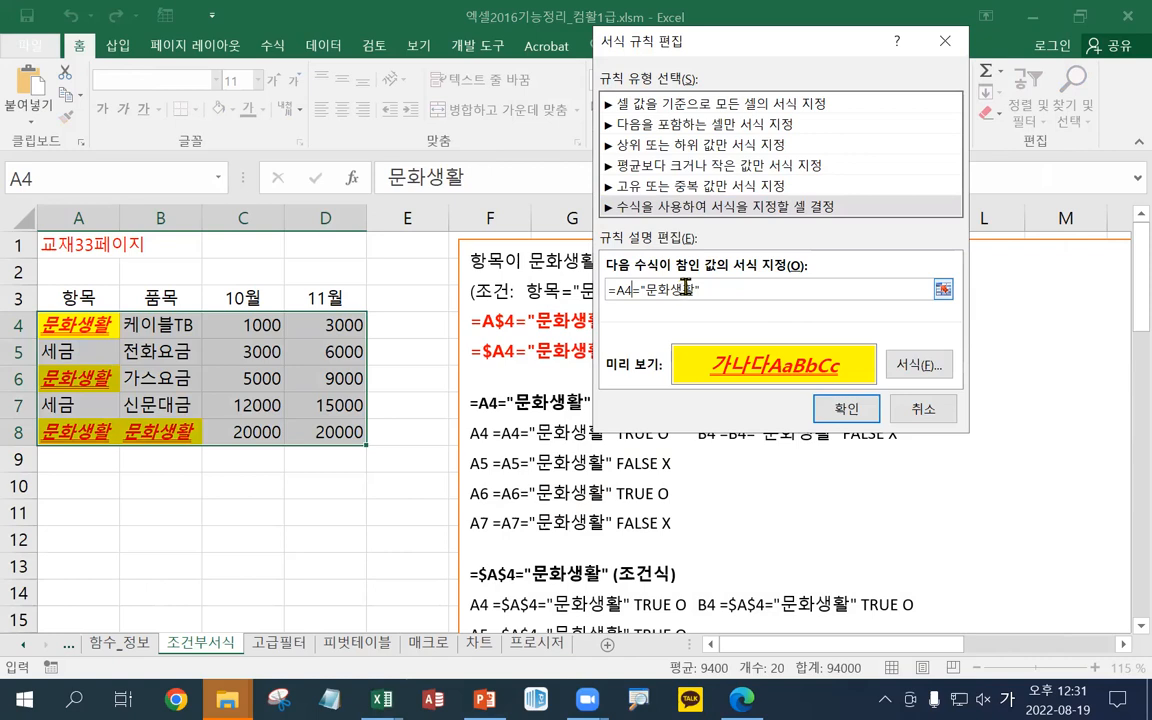
key("F4")
key("F4")
key("F4")
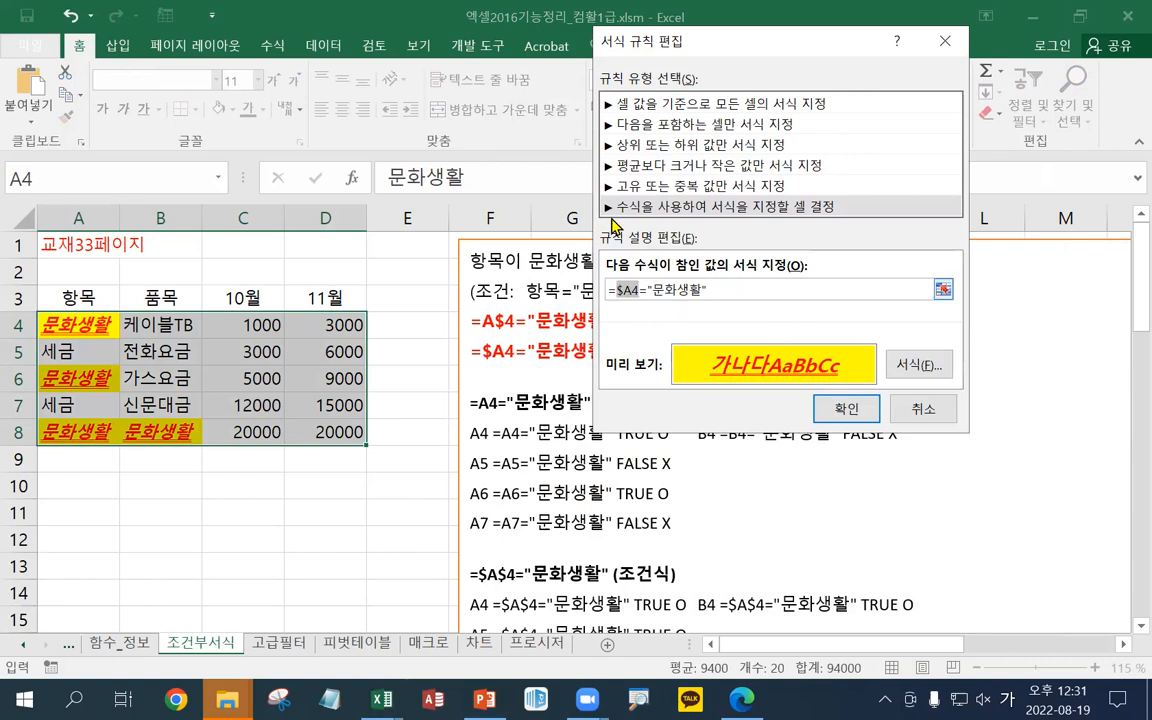
left_click_drag(702, 54, 768, 71)
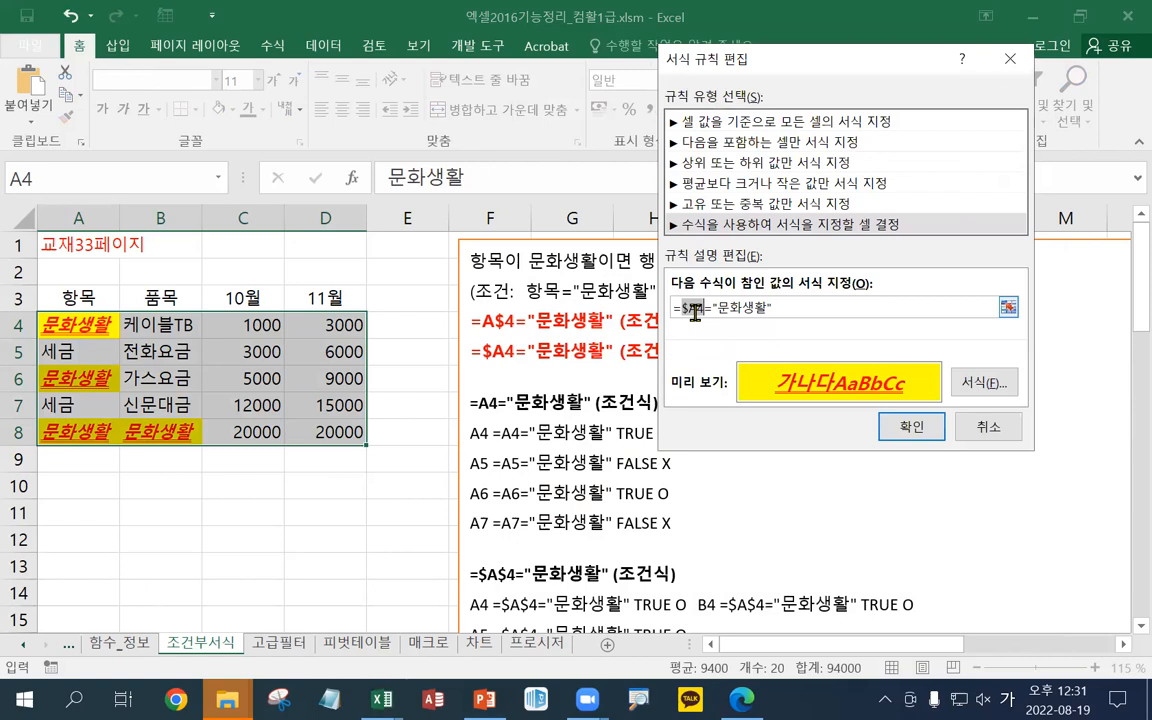
left_click(696, 311)
left_click(888, 436)
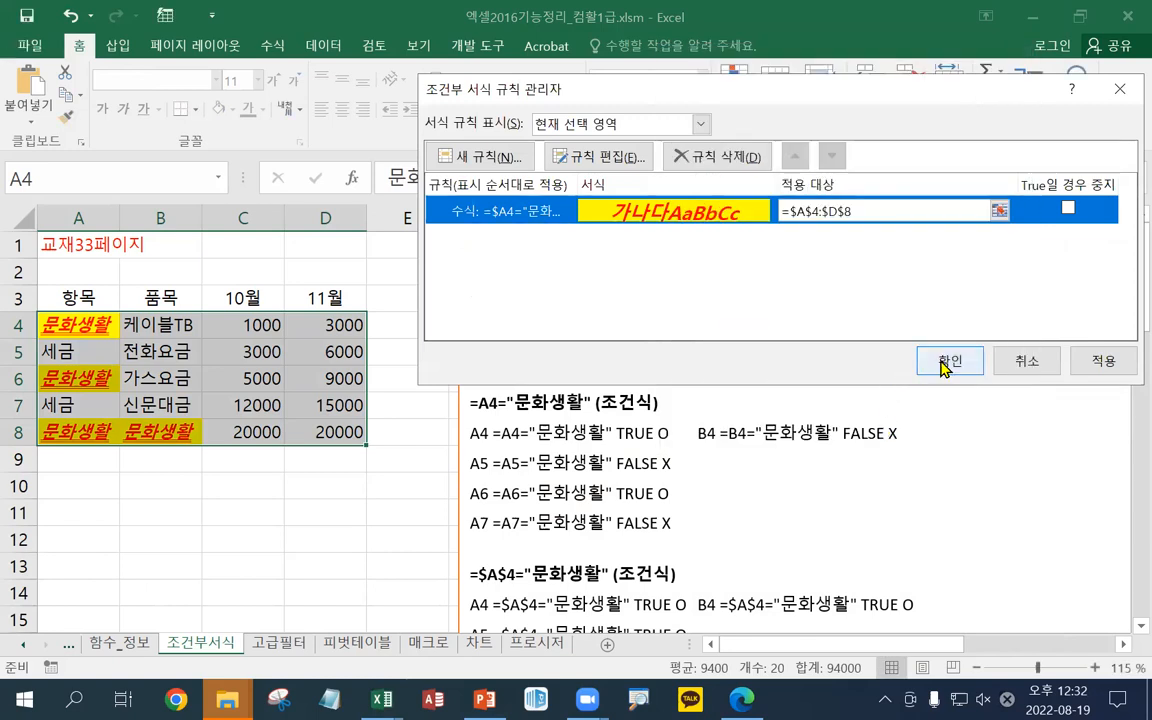
left_click(947, 362)
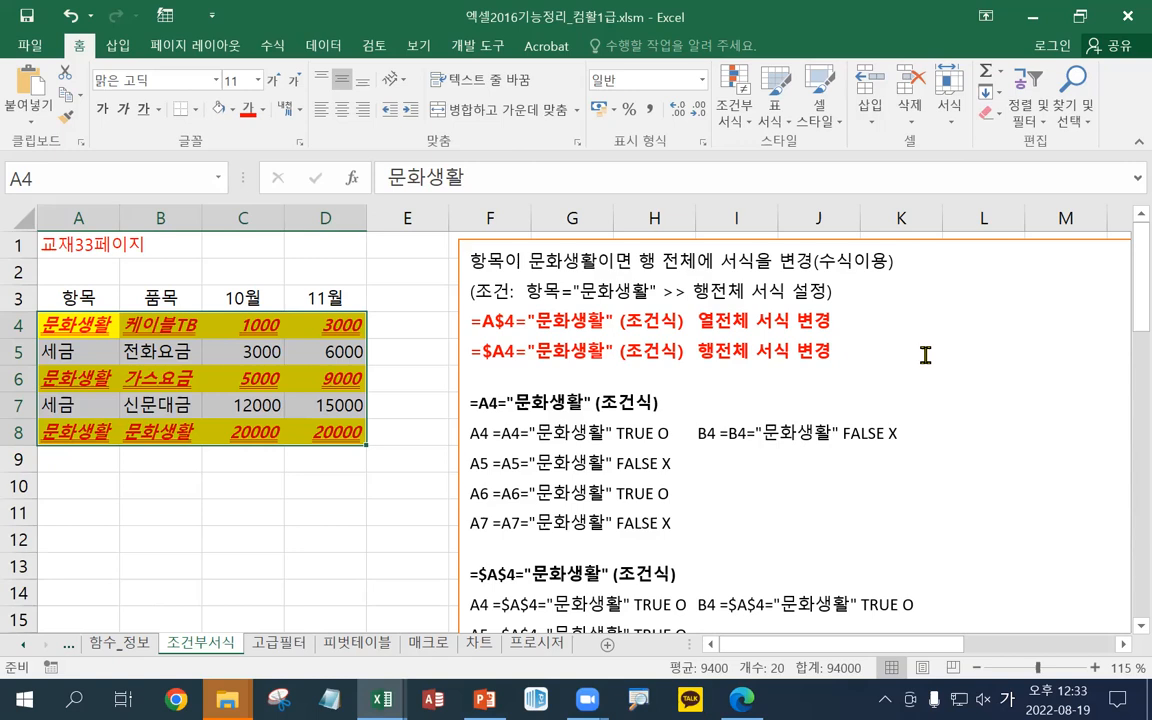
Highlight the =$A4 (행전체 서식 변경) and =A$4 (열전체 서식 변경) note lines to compare the two conditions
left_click_drag(493, 360, 797, 358)
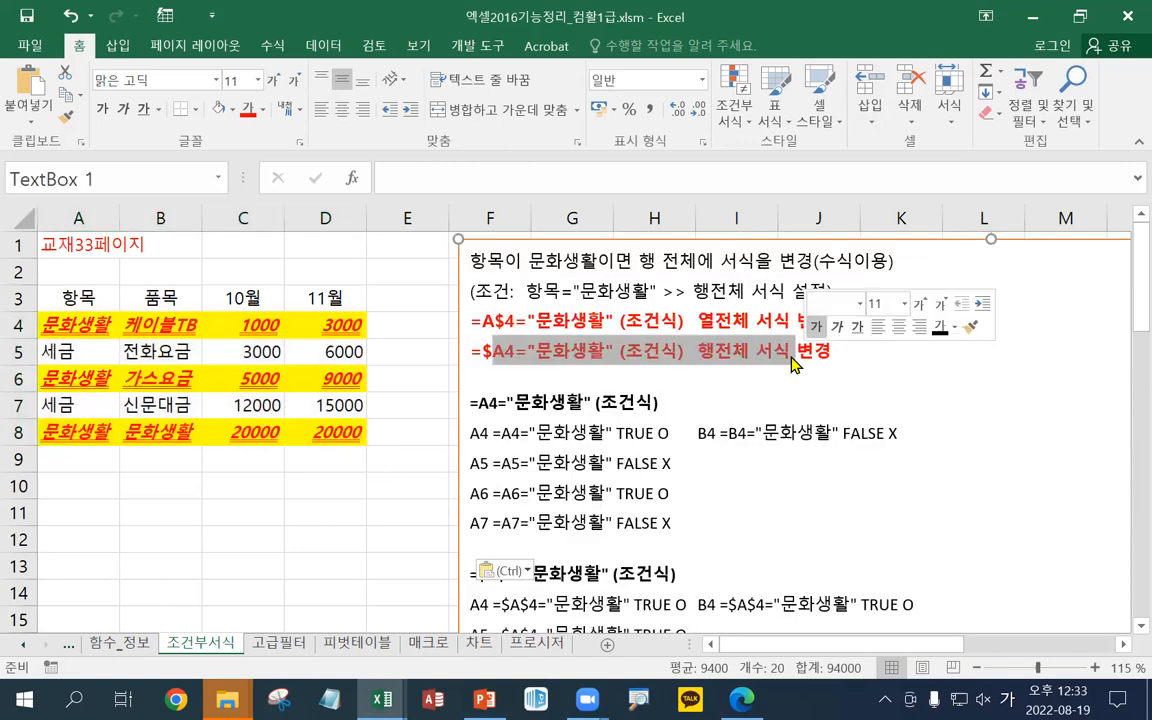
left_click(766, 358)
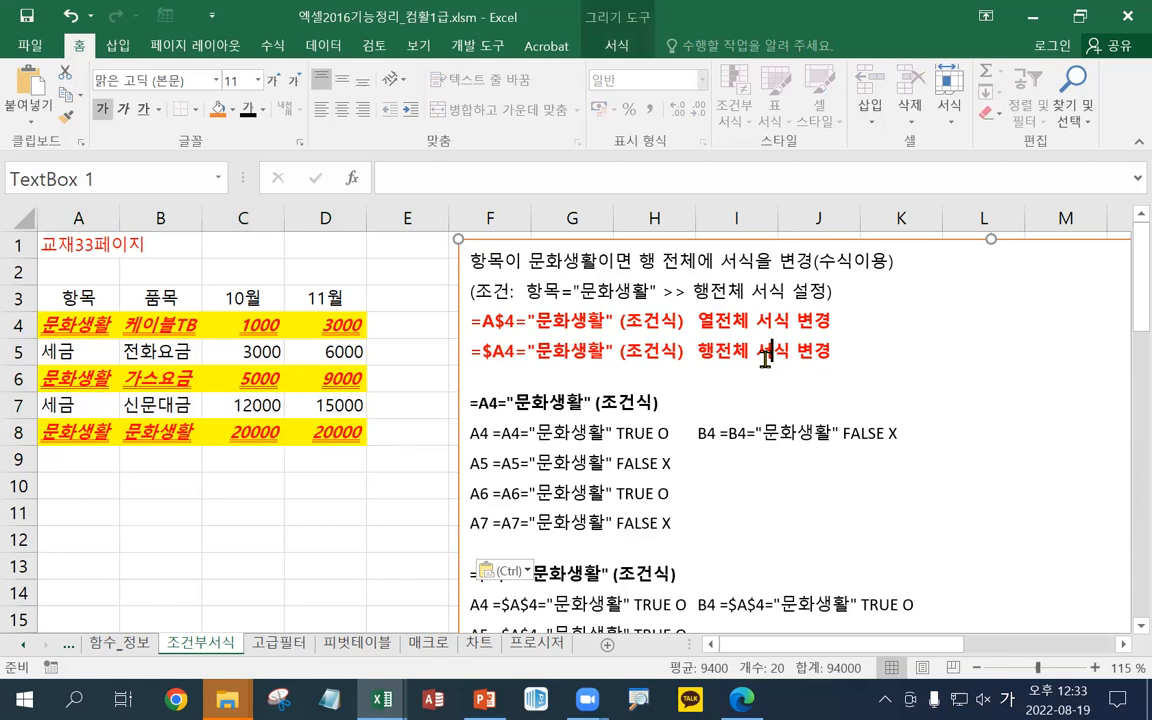
left_click_drag(828, 352, 465, 352)
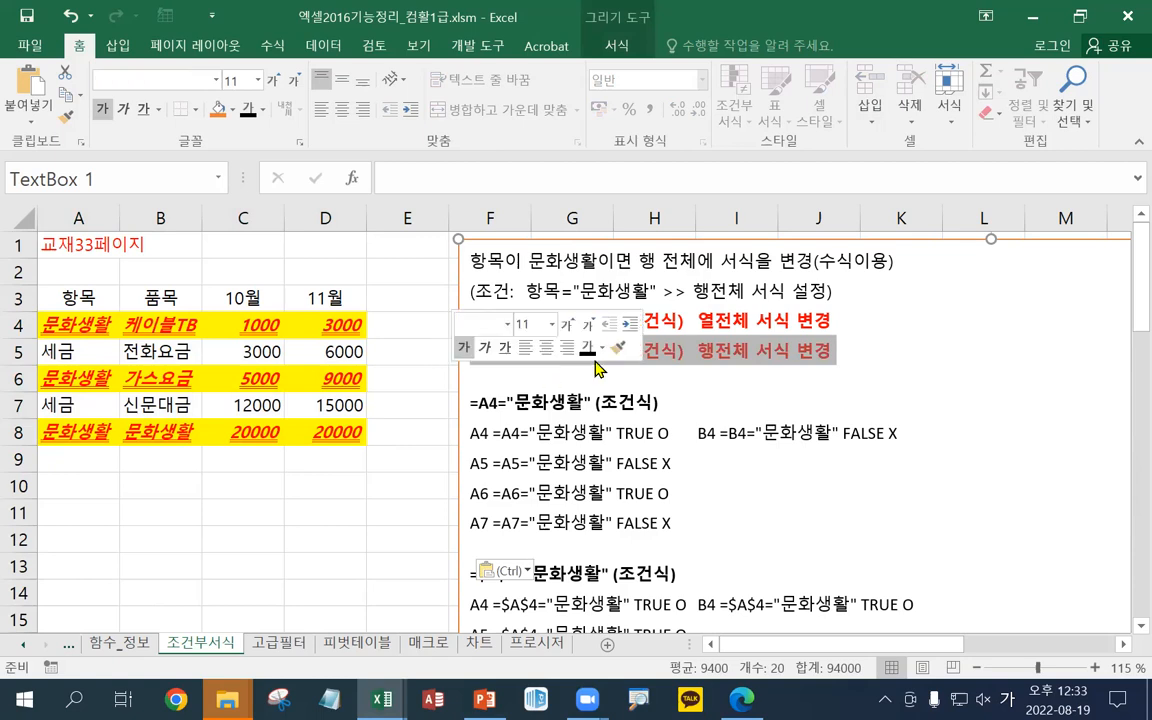
left_click(832, 322)
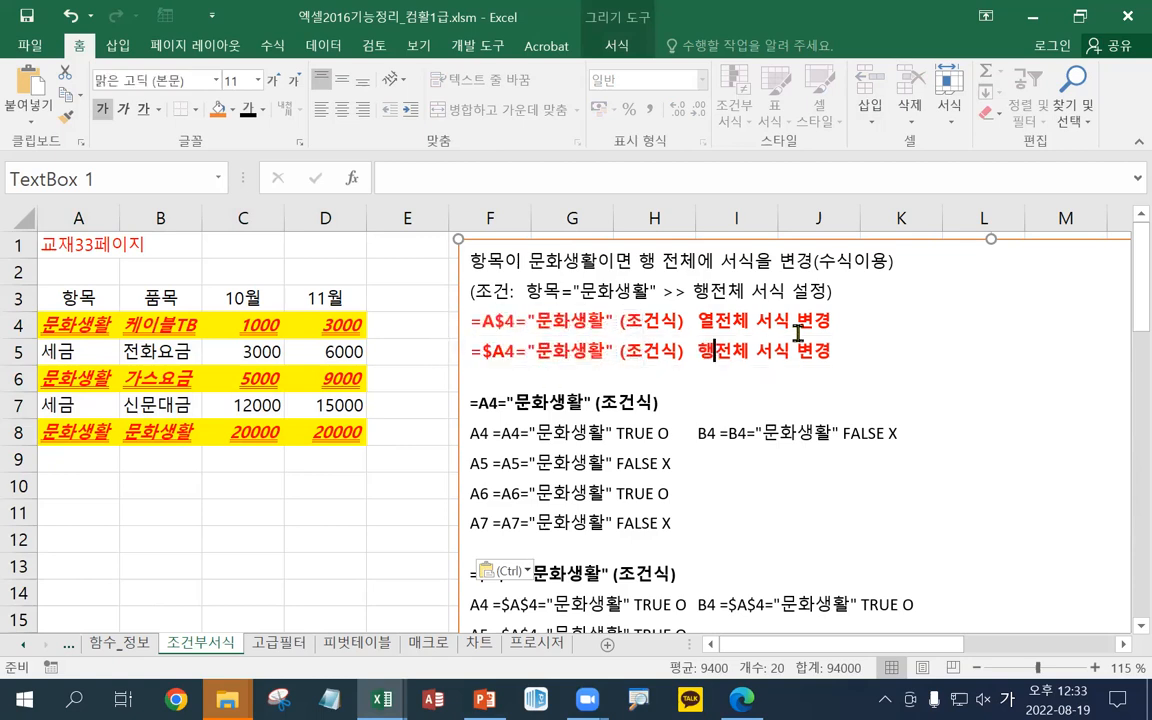
left_click(470, 320, "shift")
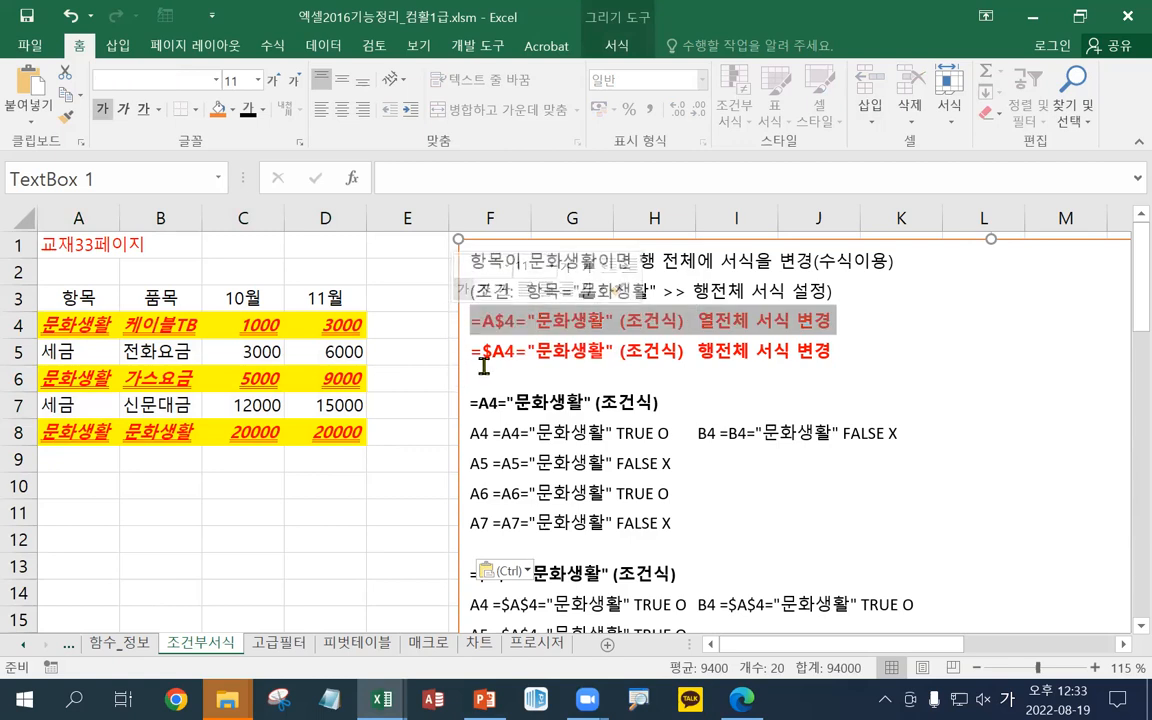
left_click(289, 386)
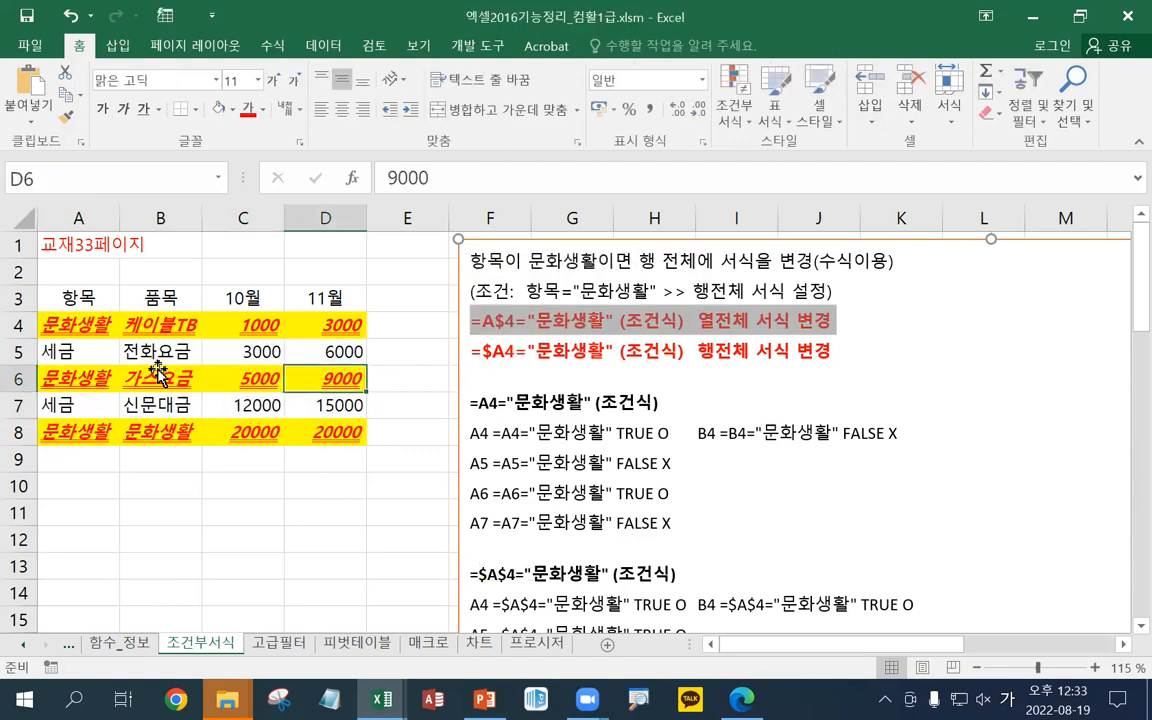
Open the =$A4="문화생활" conditional formatting rule of A4:D8 for editing
left_click_drag(88, 326, 316, 431)
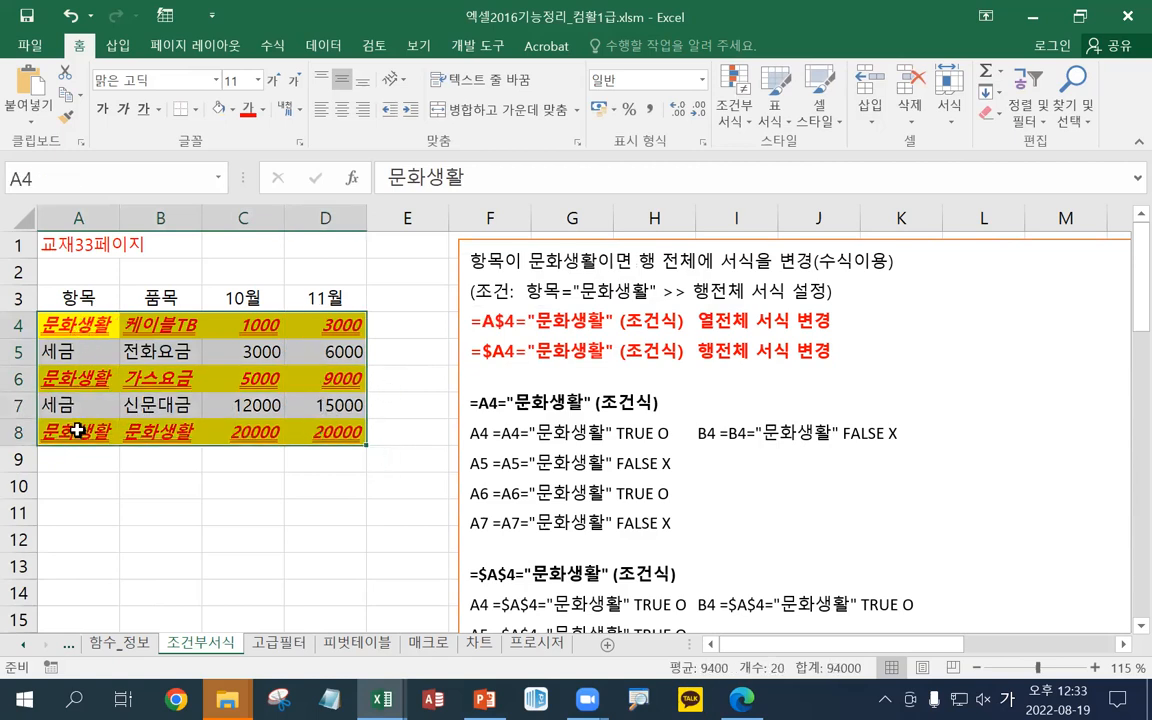
left_click(745, 132)
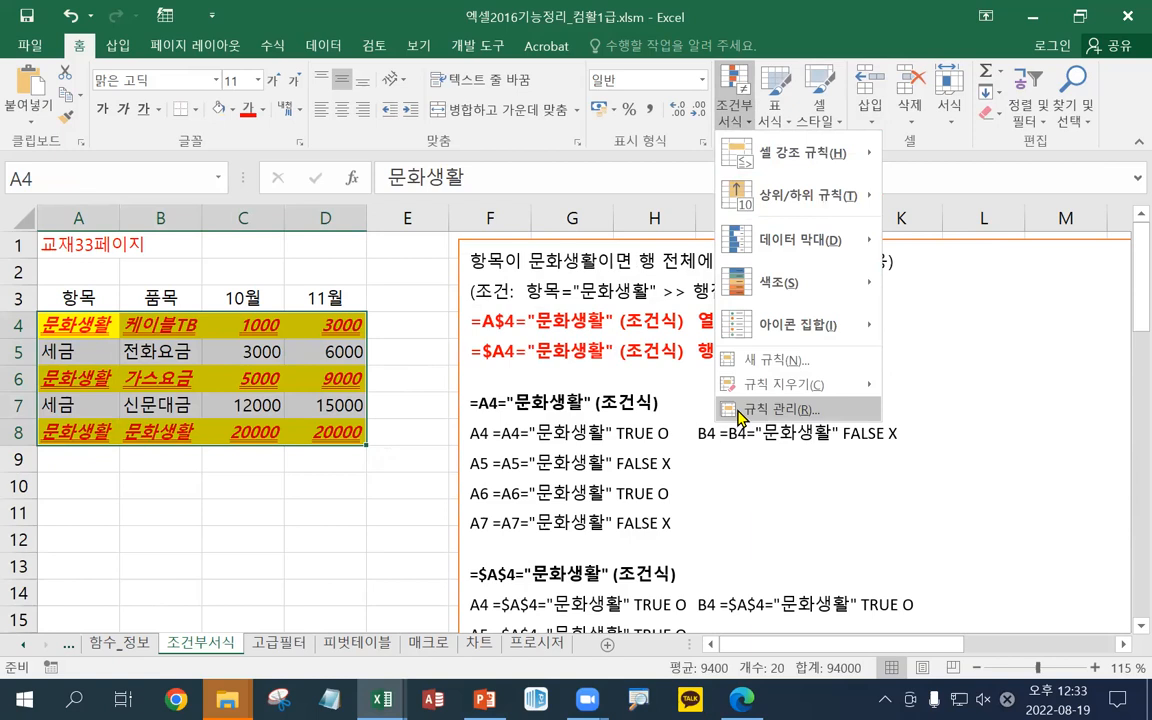
left_click(740, 412)
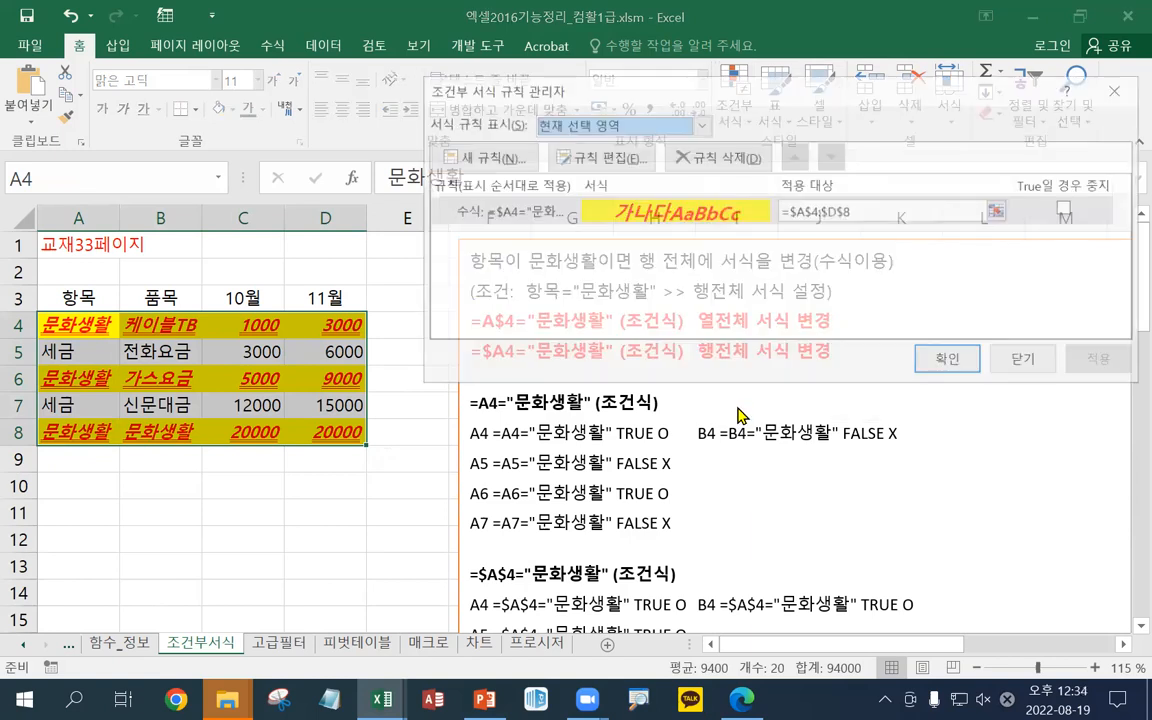
left_click_drag(814, 82, 754, 367)
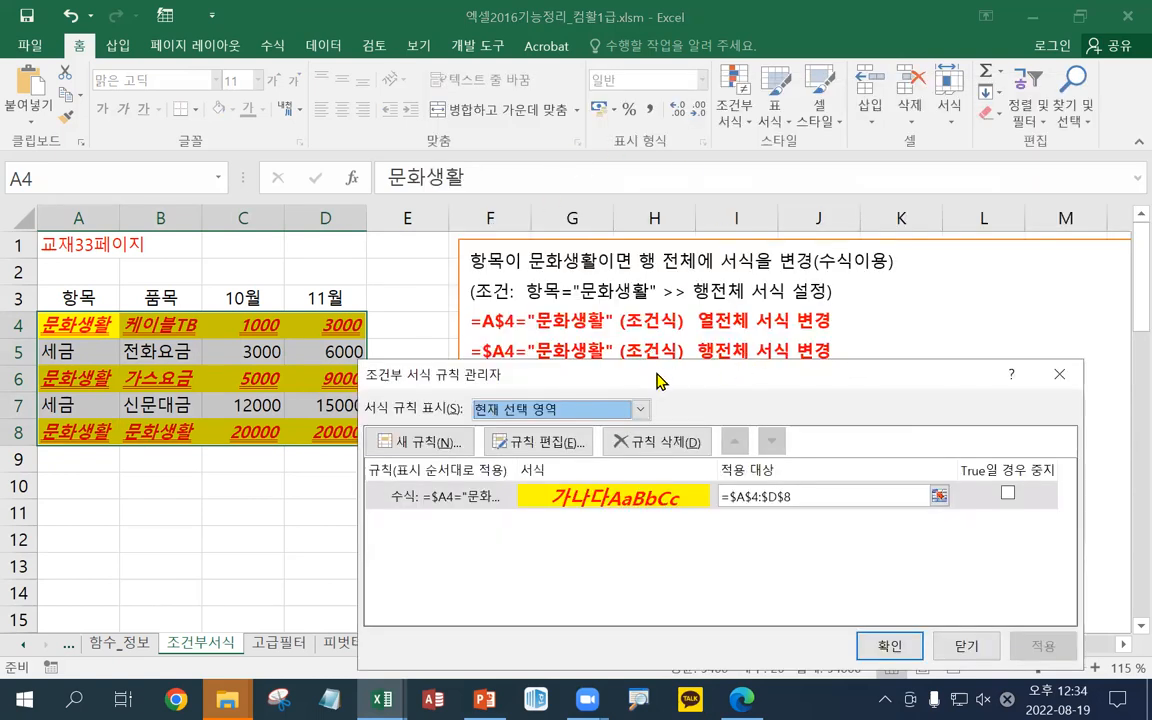
left_click_drag(657, 381, 668, 52)
left_click(434, 160)
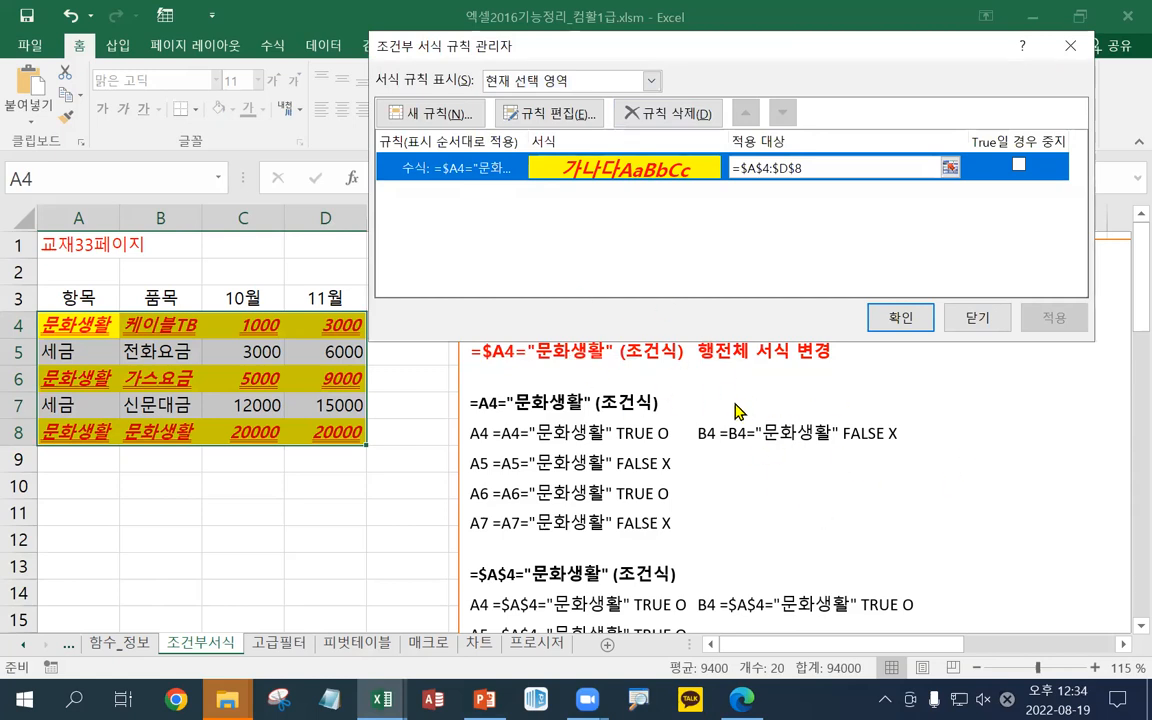
left_click(563, 117)
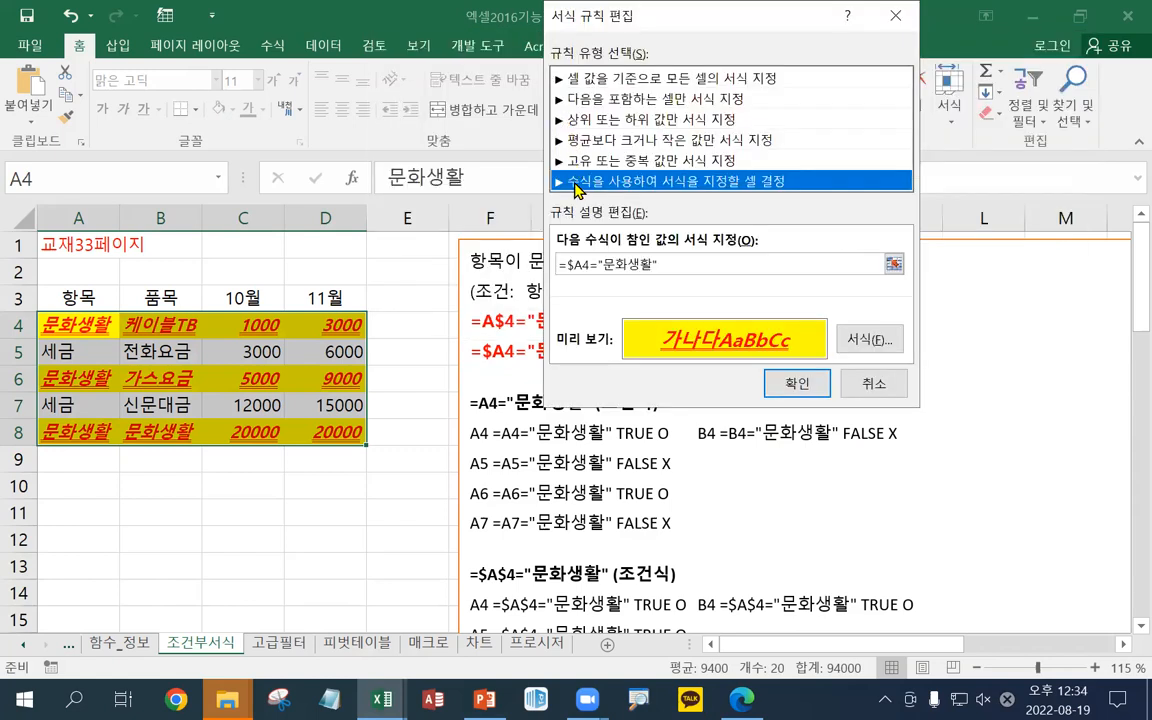
Change the rule's formula to =A$4="문화생활" with the row locked and apply it to A4:D8
left_click(572, 266)
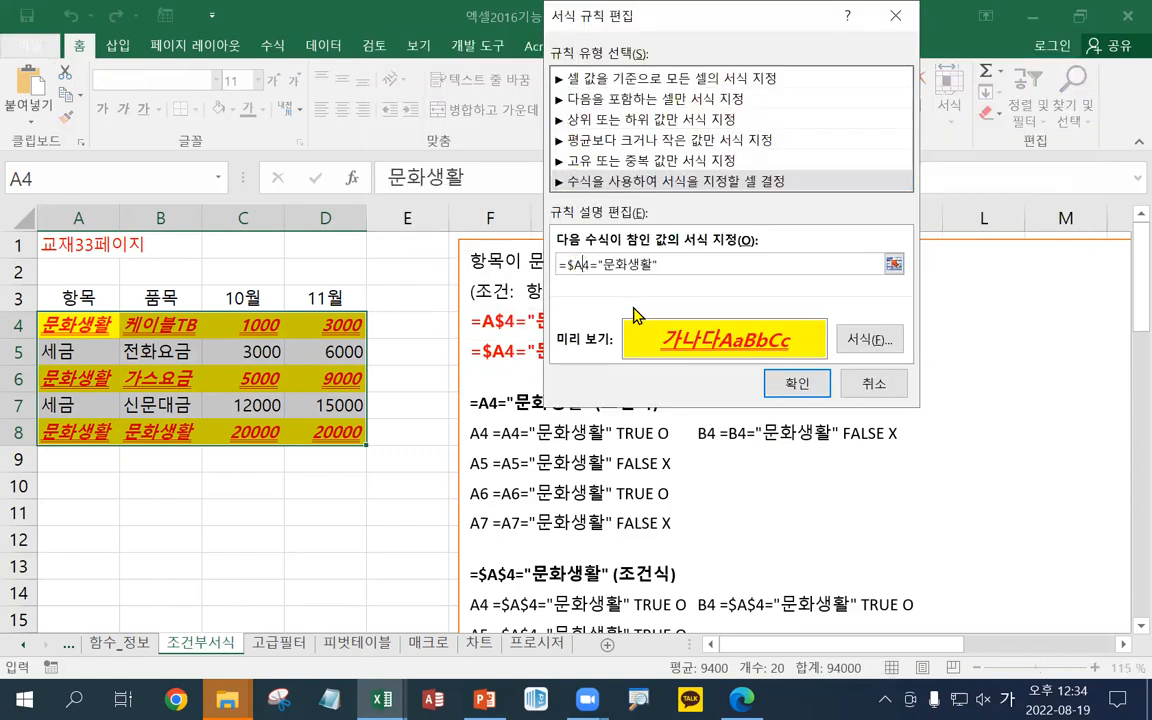
key("F4")
key("F4")
key("F4")
left_click(604, 265)
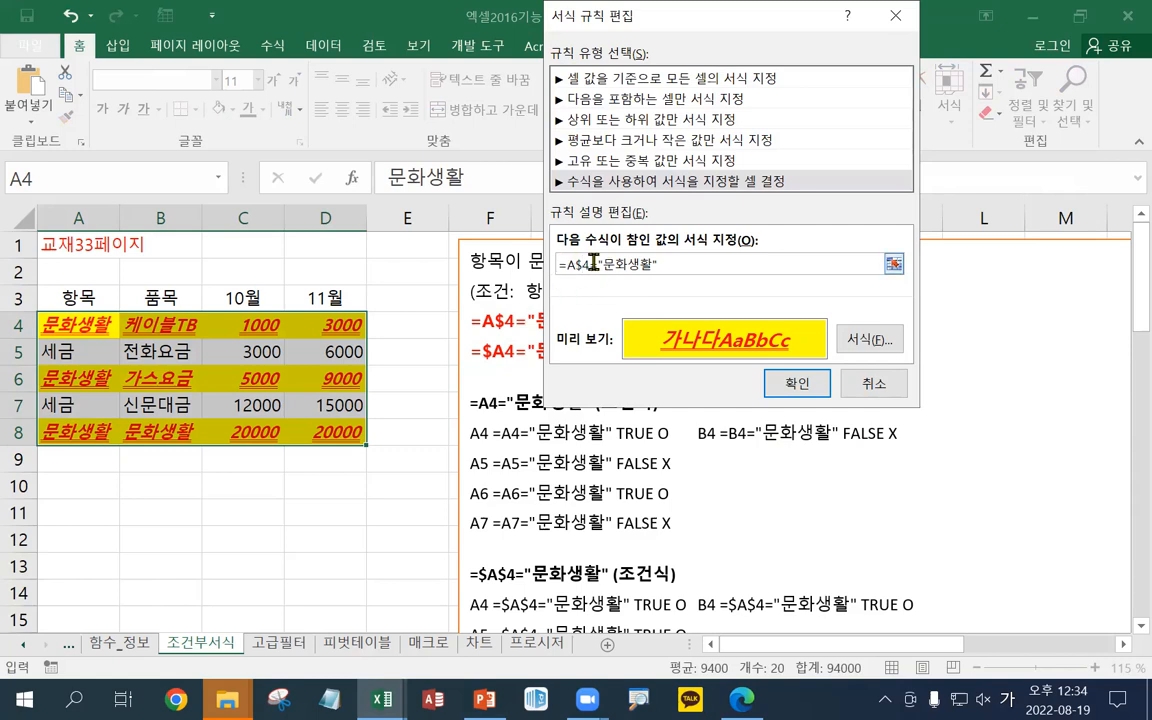
left_click(788, 390)
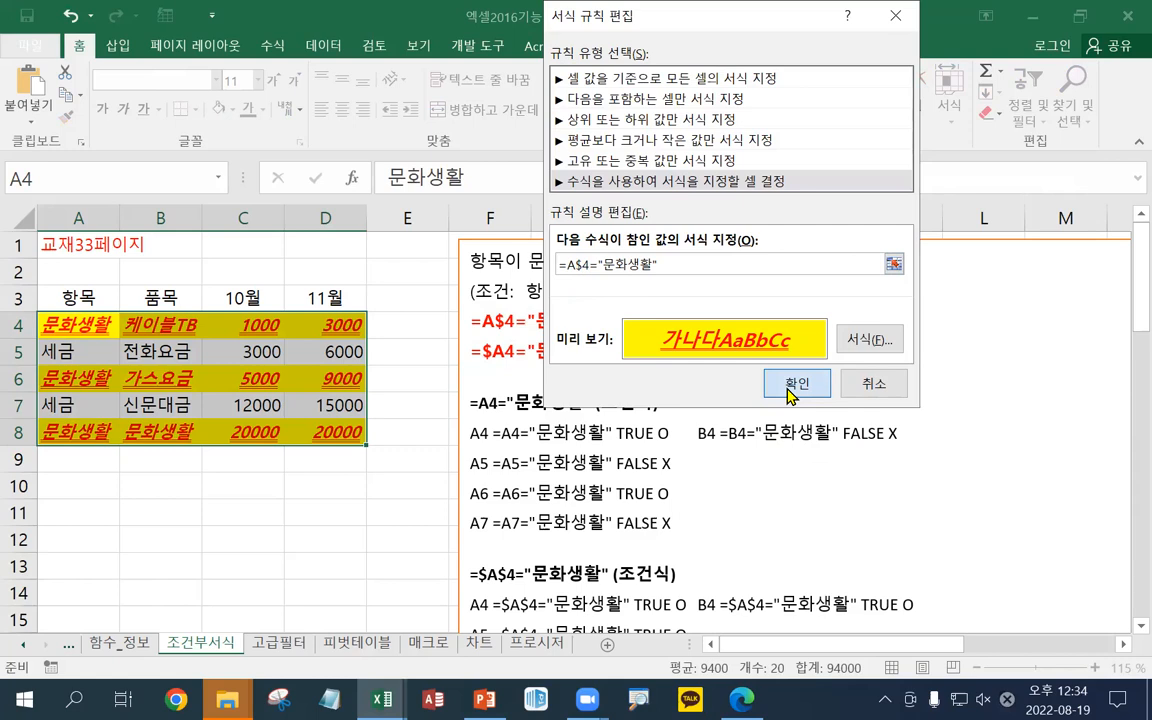
left_click(822, 312)
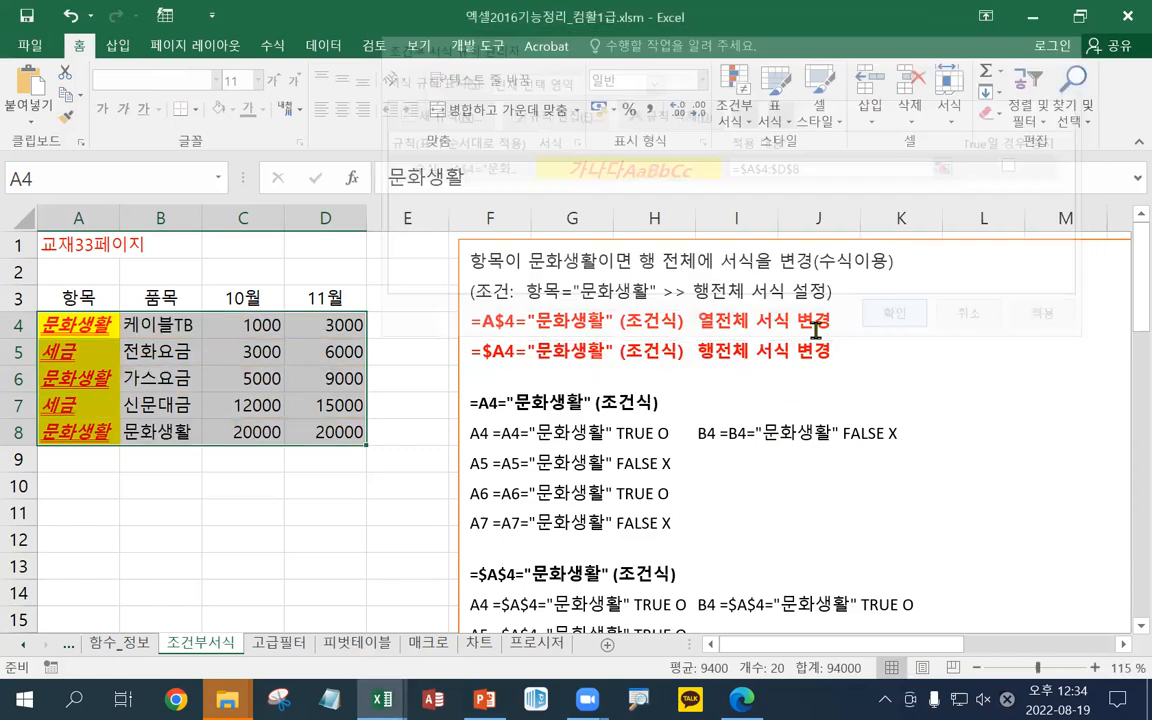
Select A4:A8 to examine the formatting the row-locked rule gives to the 항목 column
left_click(94, 295)
left_click_drag(96, 322, 95, 437)
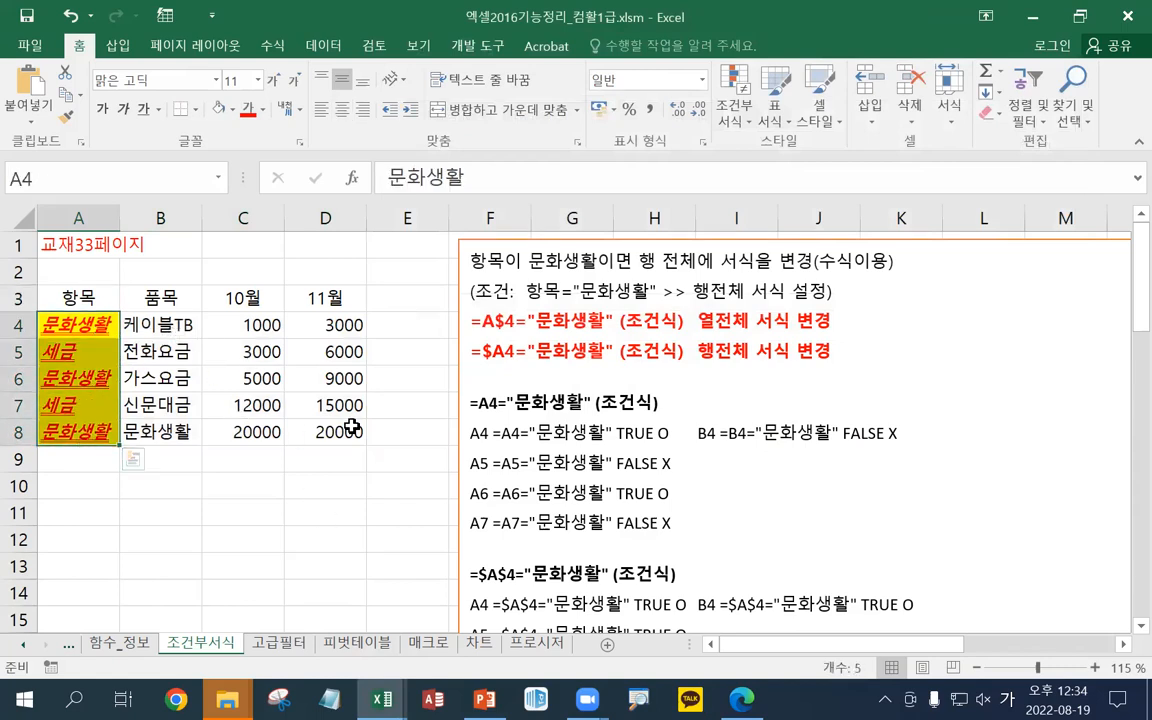
Move the =$A4 (행전체 서식 변경) note line above the =A$4 line and remove the leftover blank line
left_click_drag(812, 352, 437, 352)
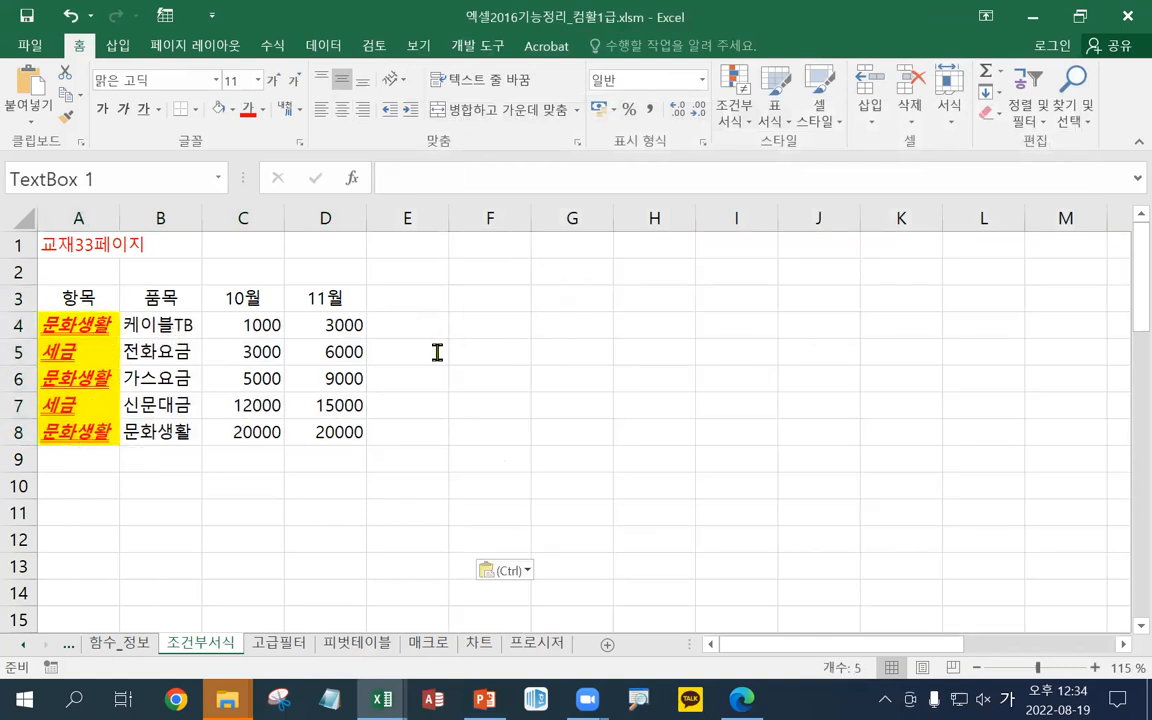
key("Delete")
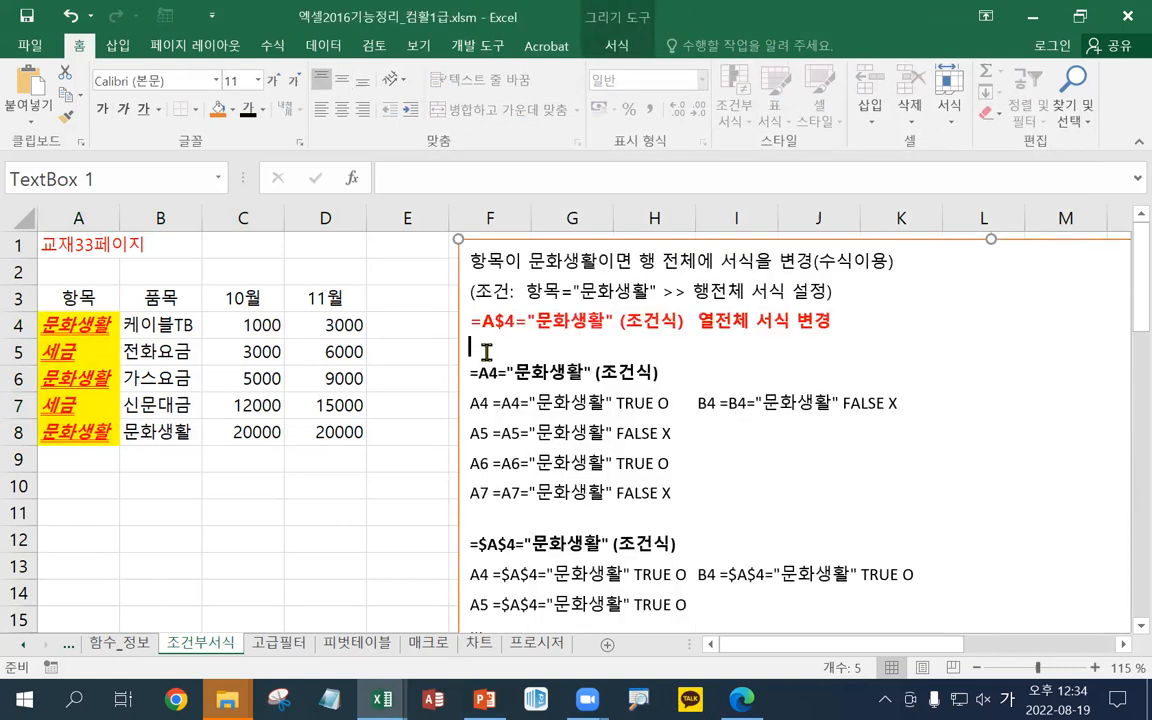
left_click(706, 314)
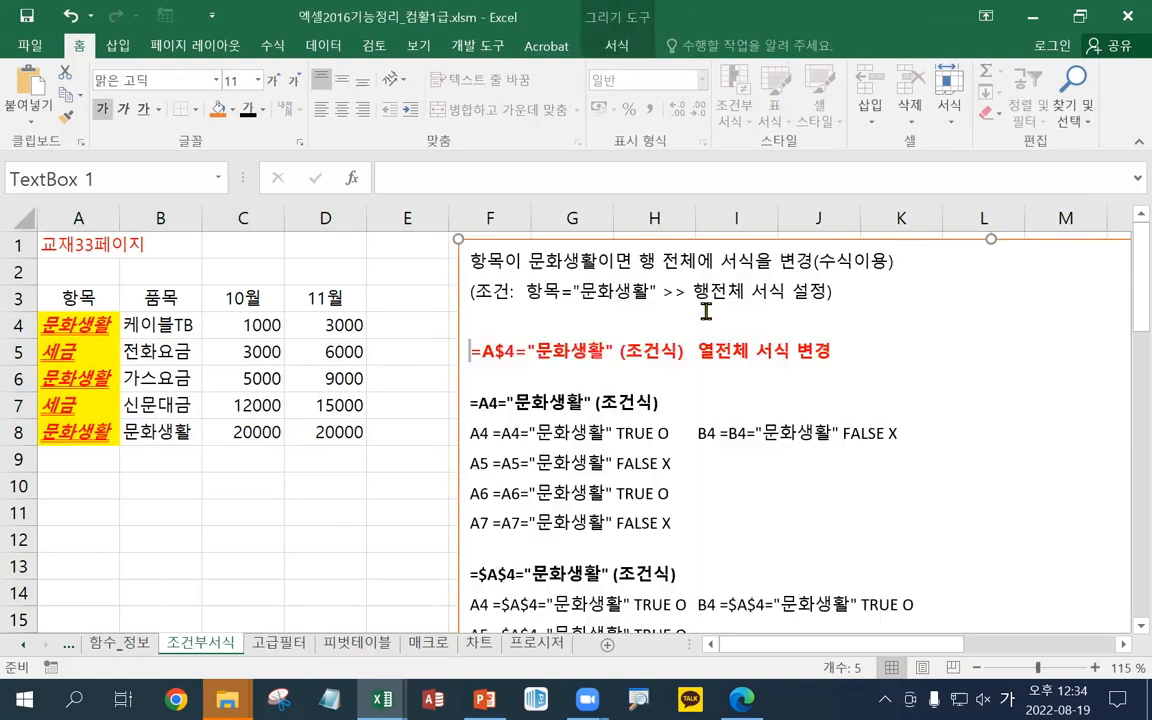
type("=$A4=\"문화생활\" (조건식) 행전체 서식 변경")
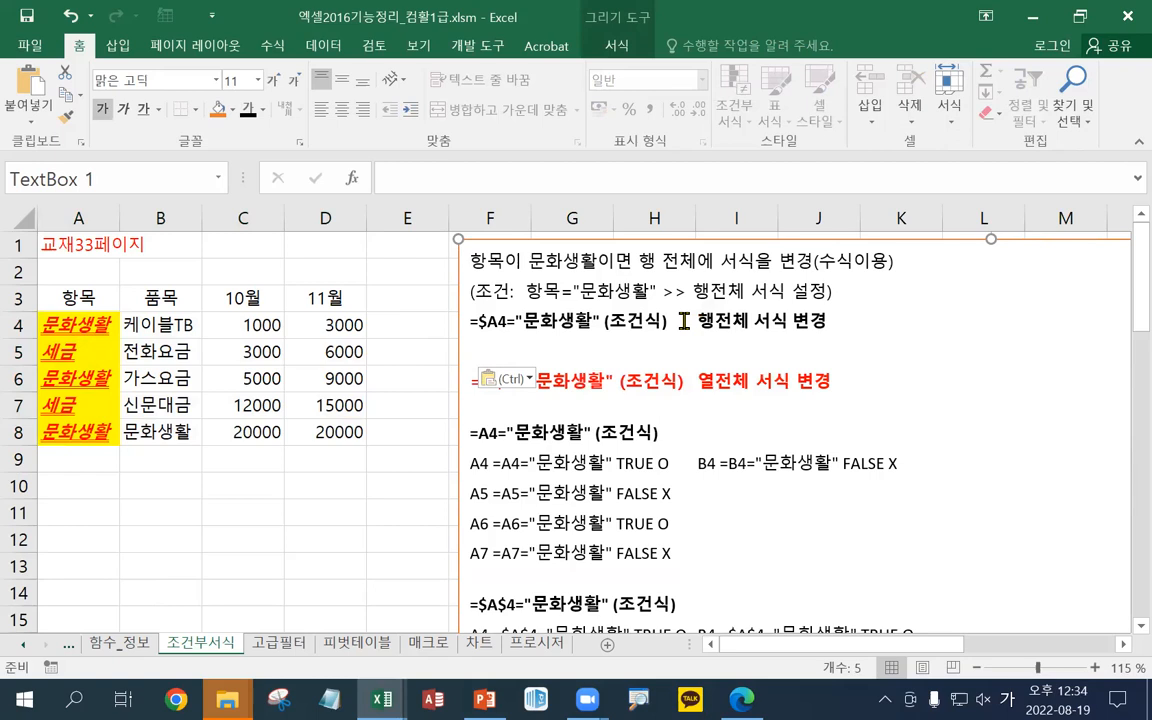
left_click(531, 383)
left_click(529, 425)
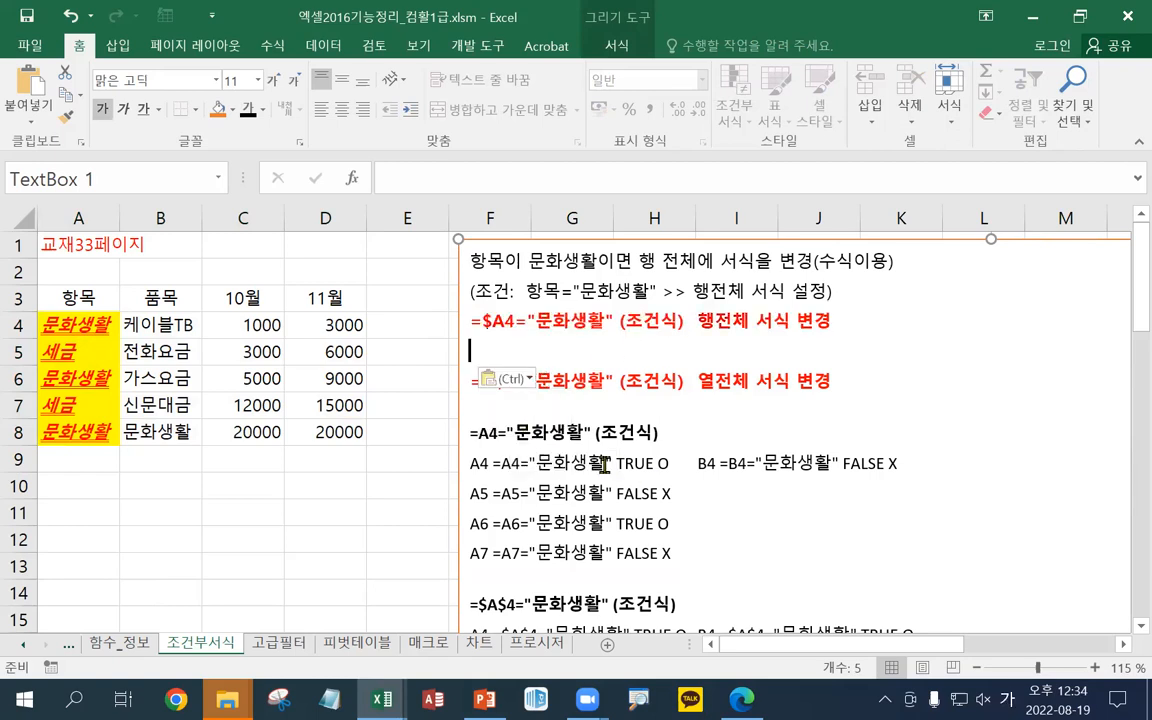
key("Delete")
left_click_drag(853, 352, 425, 309)
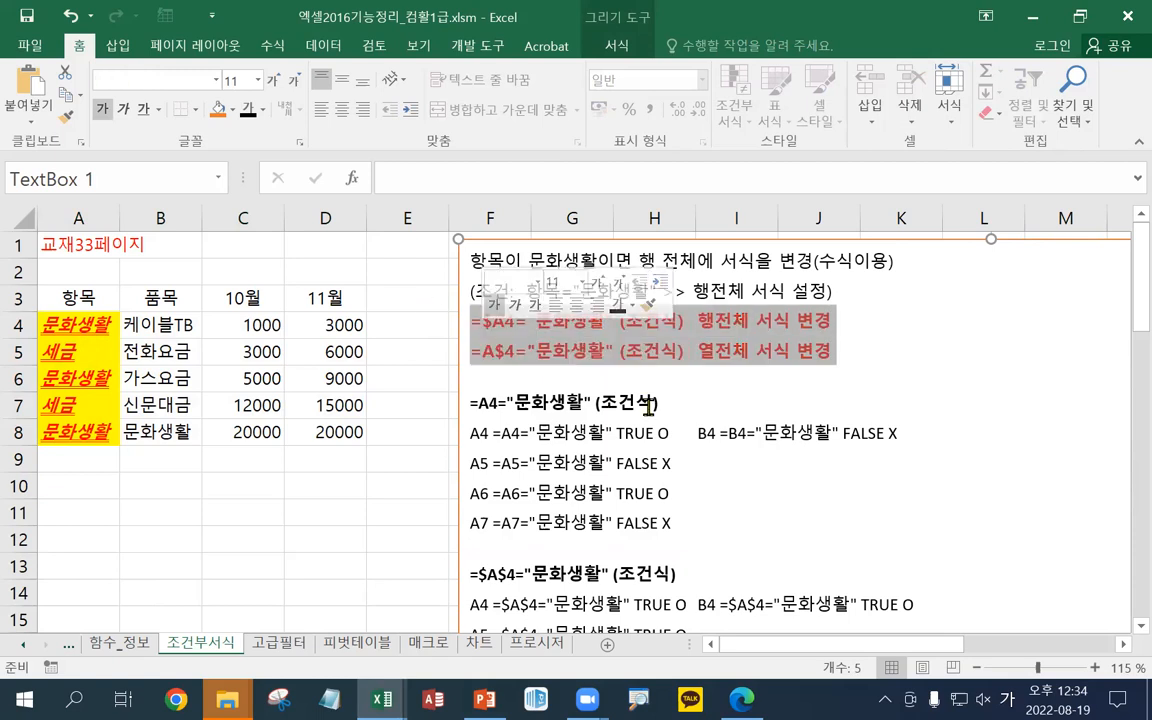
left_click(650, 369)
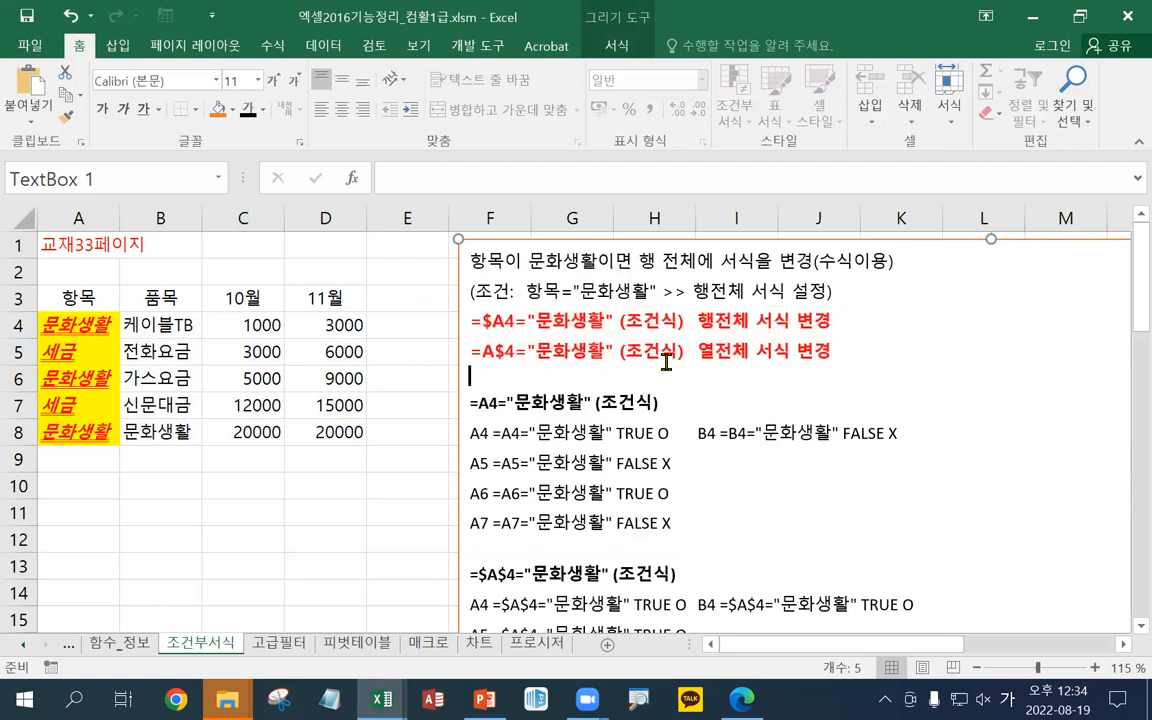
left_click(880, 310)
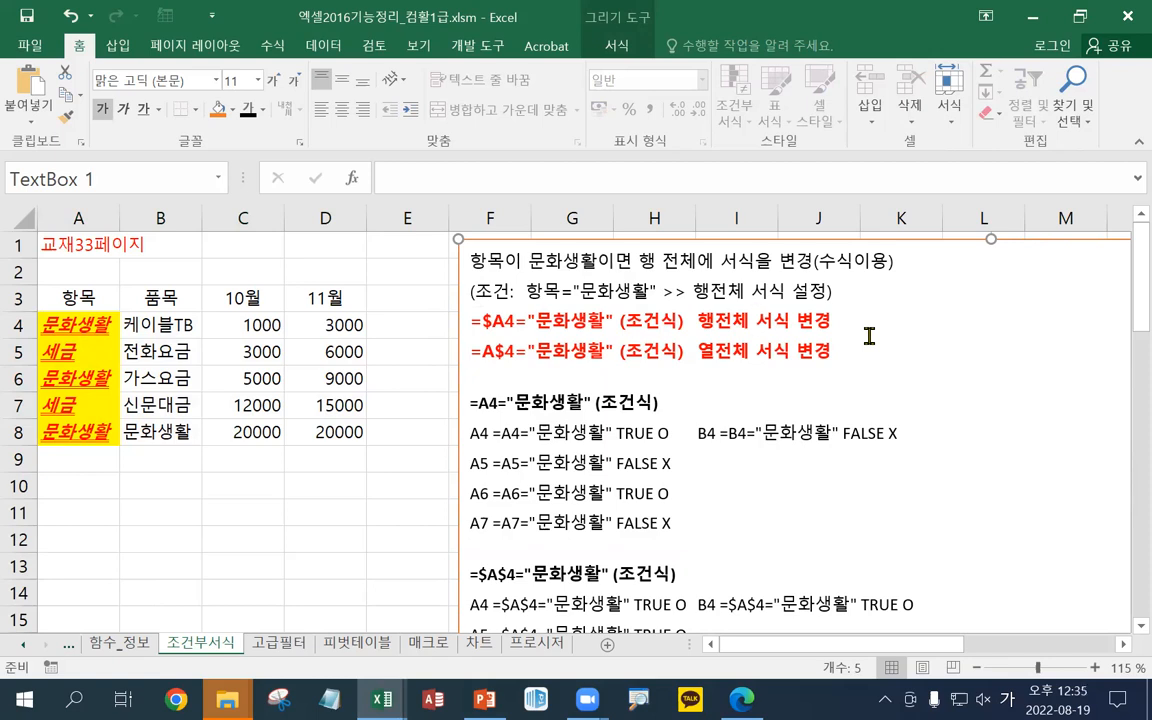
Highlight 행 전체에 in the notes and select table cells across rows 4 to 7 to illustrate row-wise formatting
left_click(91, 275)
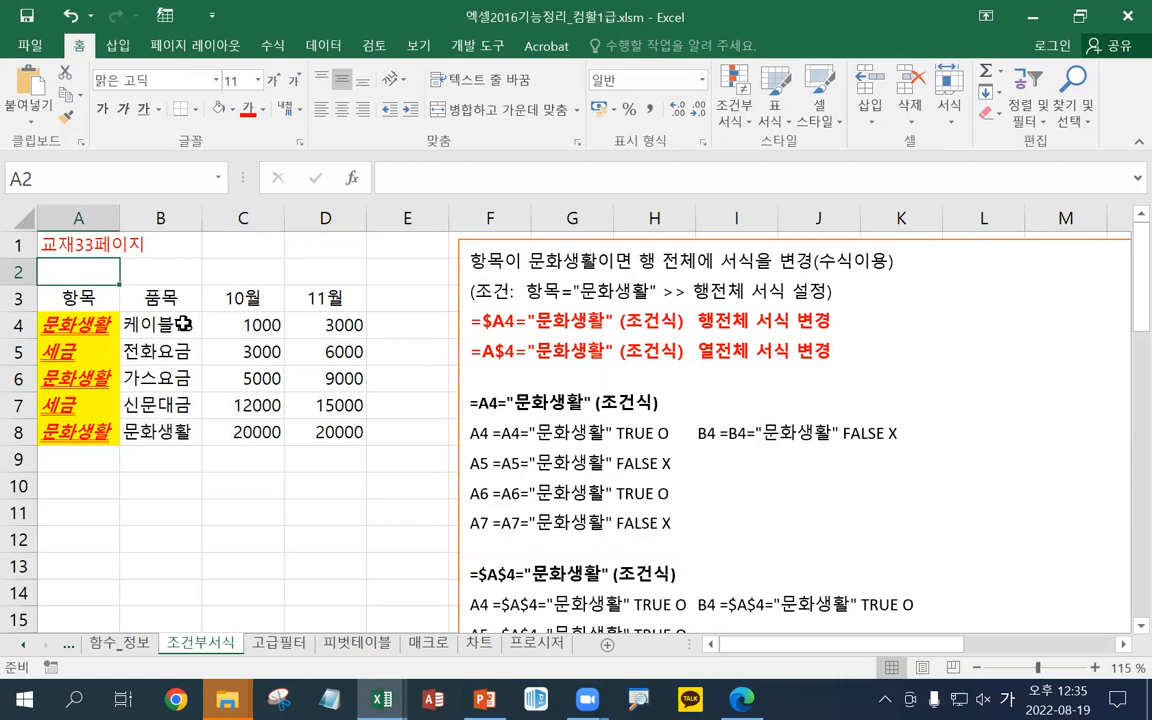
left_click_drag(640, 260, 690, 258)
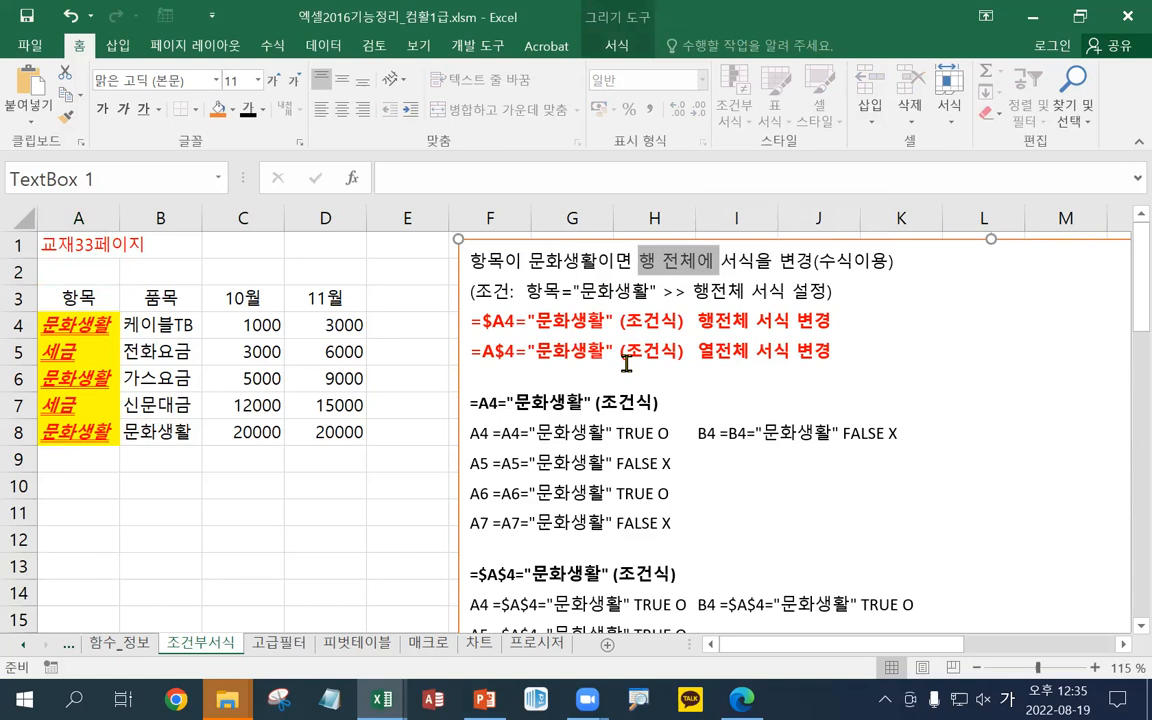
left_click_drag(82, 324, 345, 320)
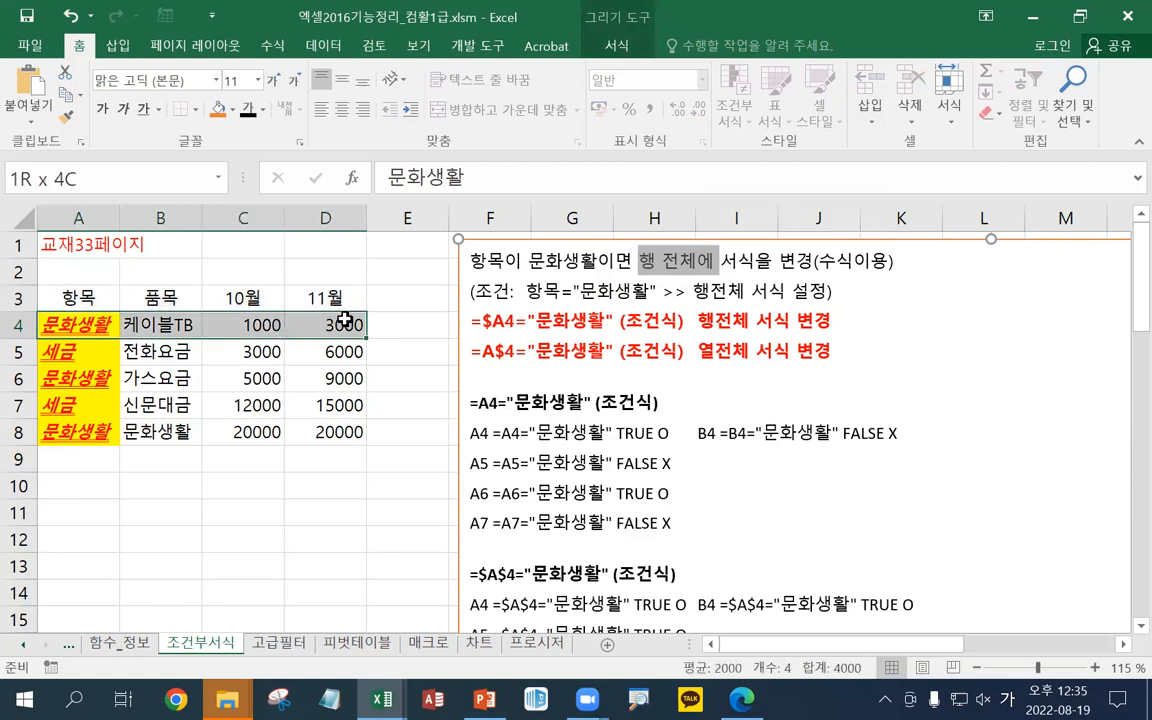
left_click_drag(345, 320, 345, 322)
left_click_drag(112, 352, 316, 352)
left_click_drag(133, 378, 268, 376)
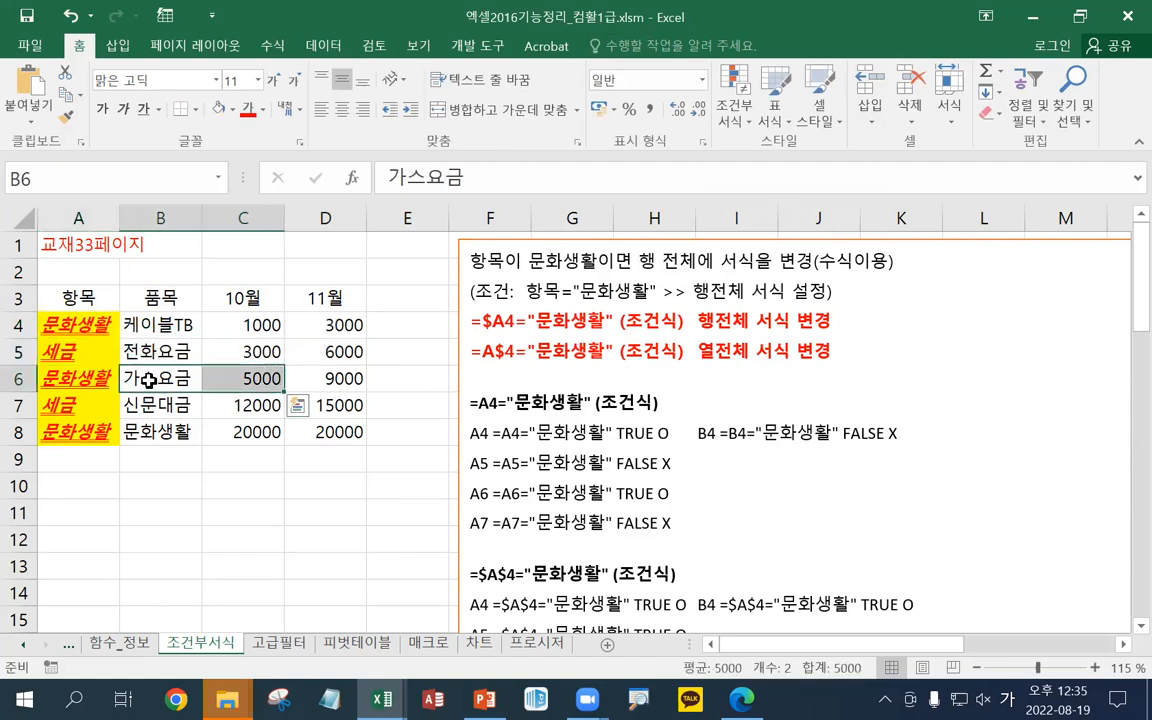
left_click_drag(106, 402, 303, 411)
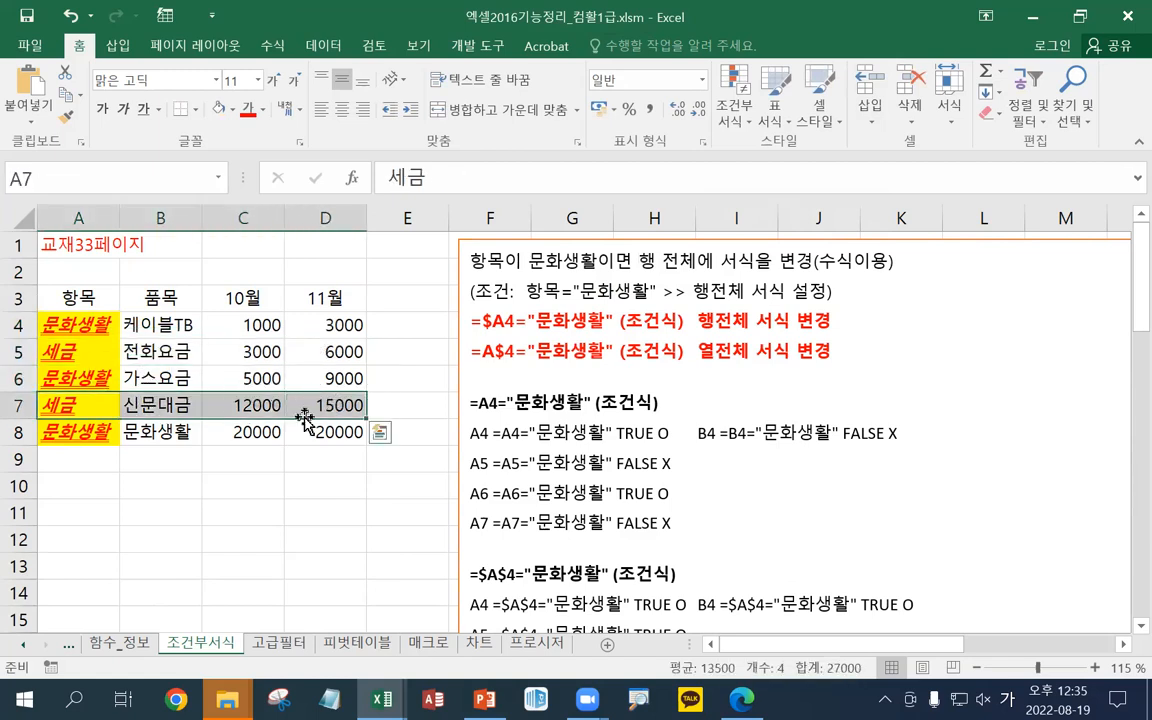
left_click(227, 372)
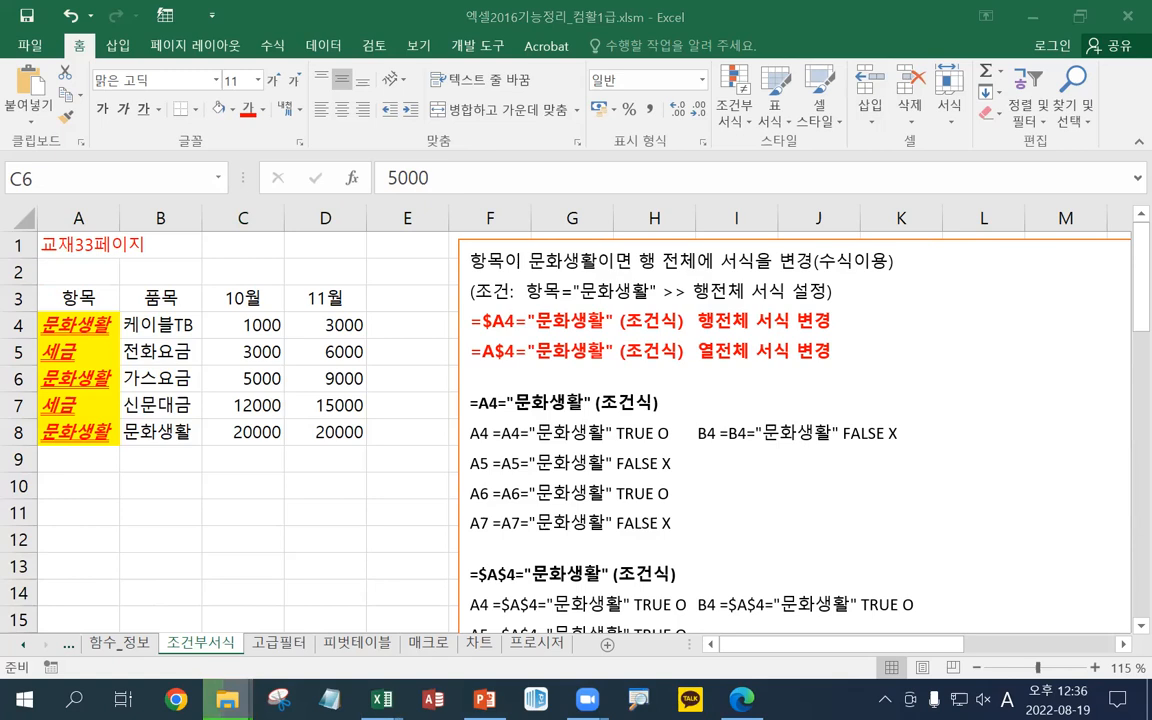
Open the workbook 기본작업(조건부서식).xlsx from the 이론 folder
left_click(33, 43)
left_click(33, 43)
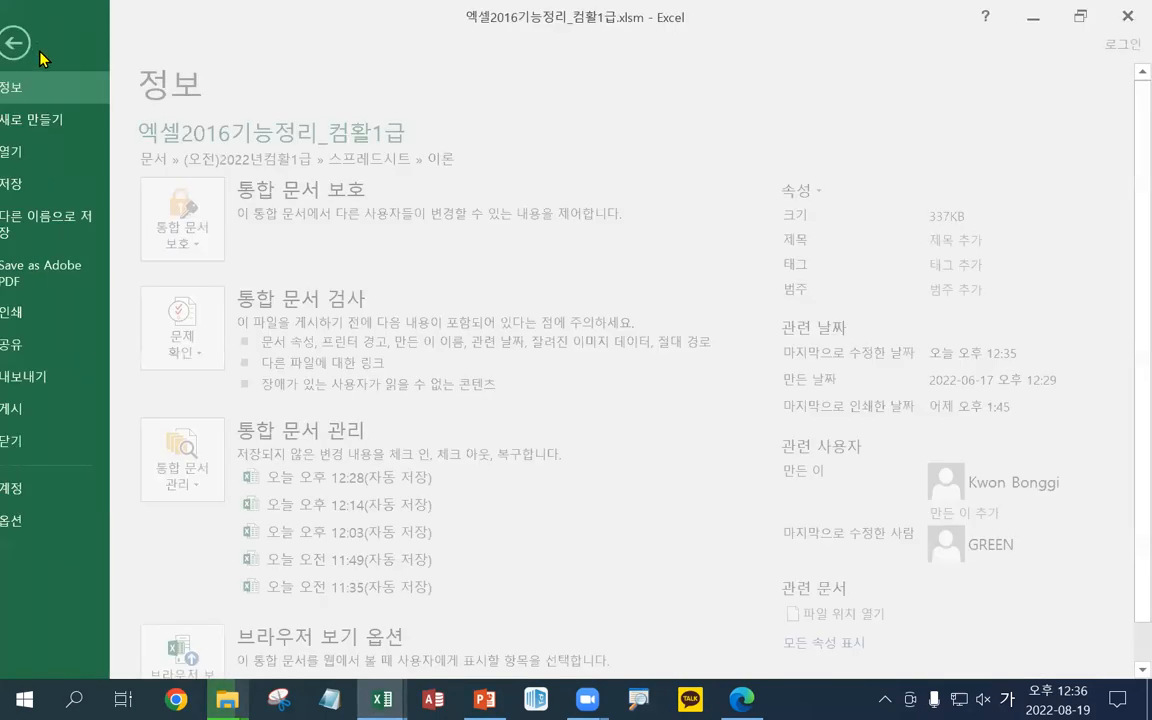
left_click(38, 152)
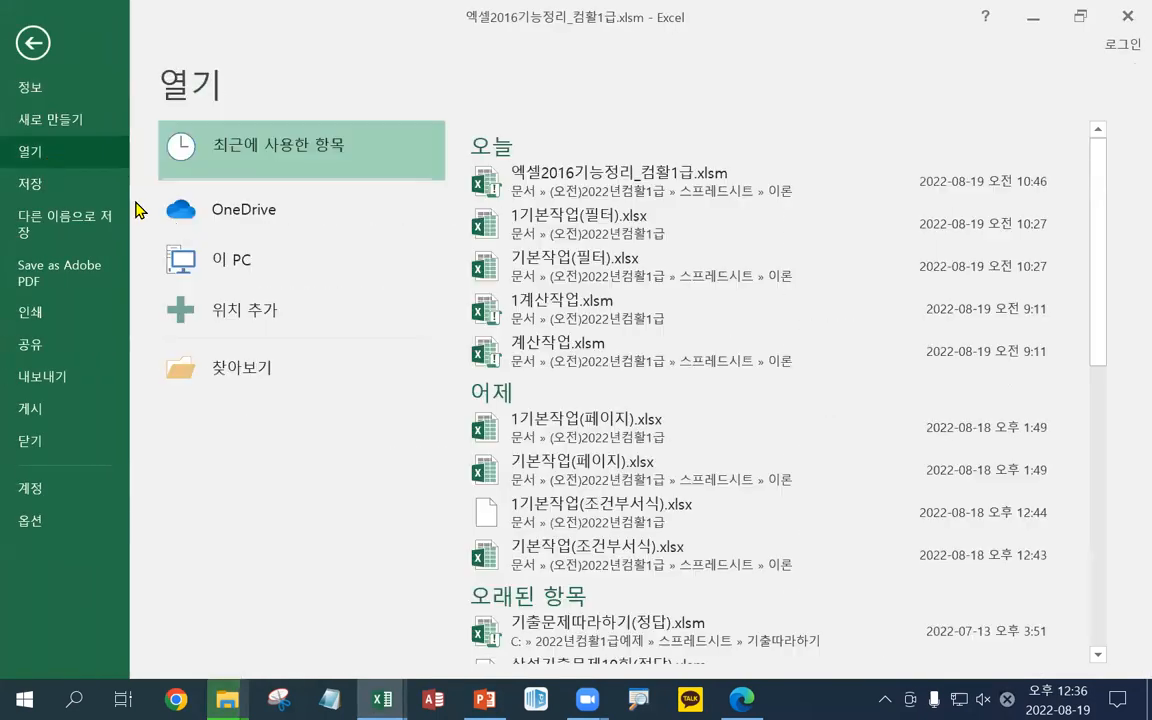
left_click(258, 377)
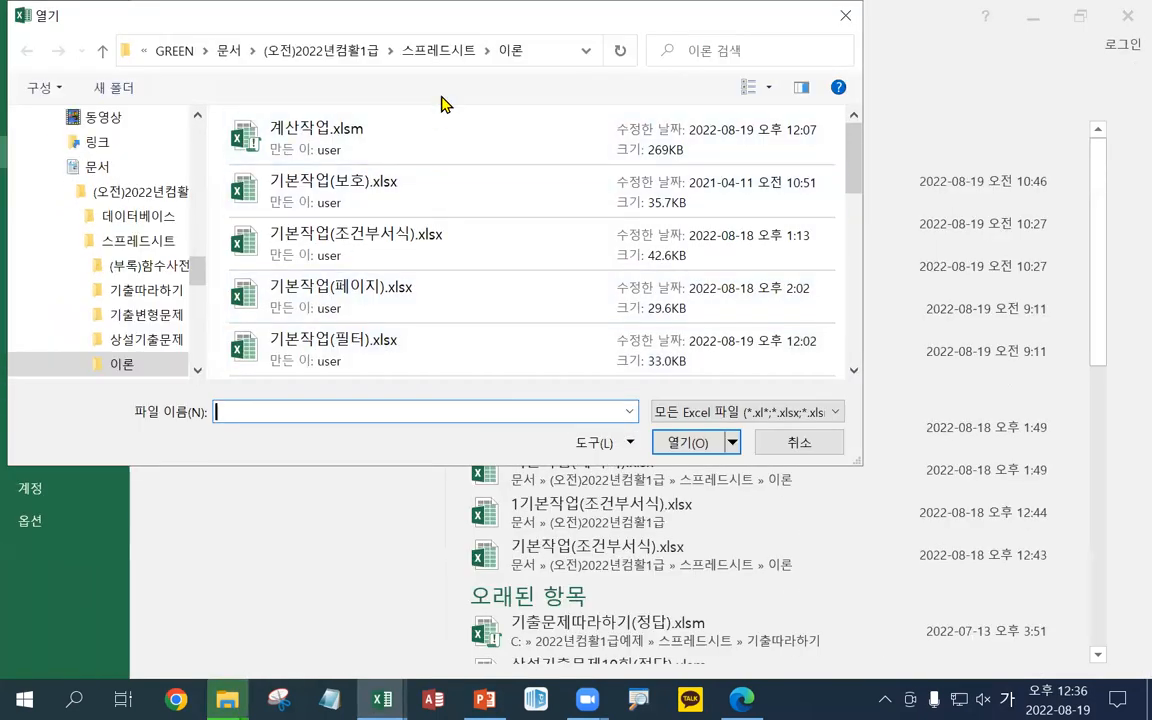
left_click(383, 246)
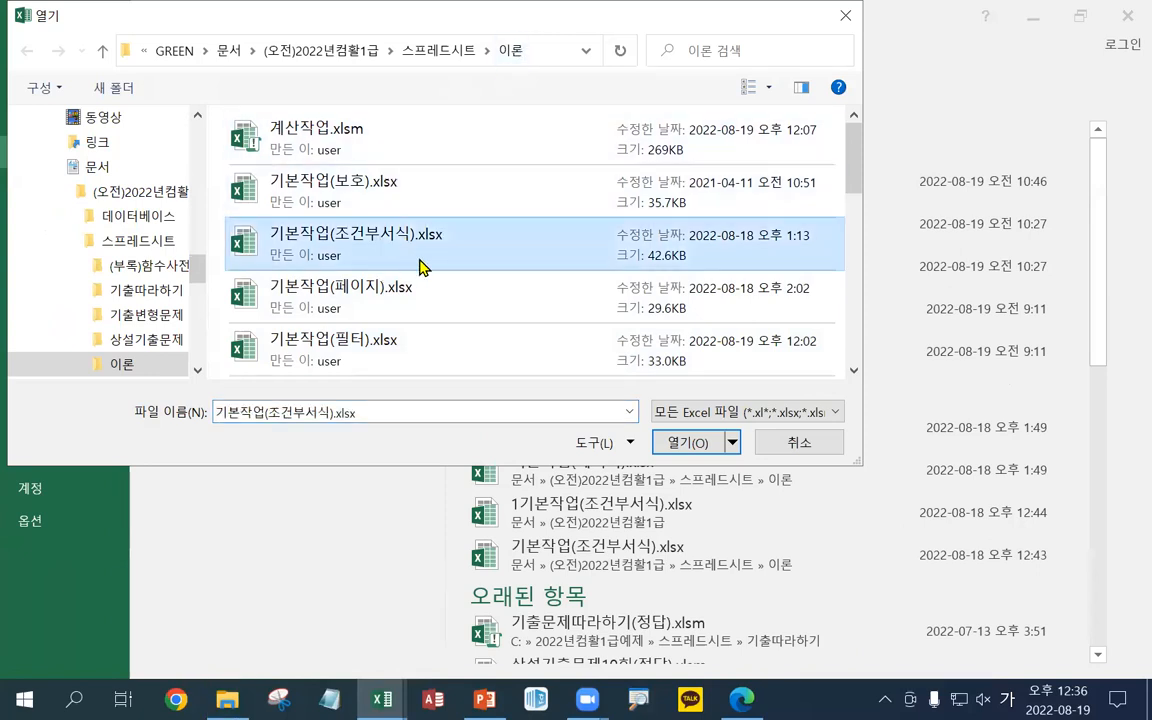
left_click(853, 371)
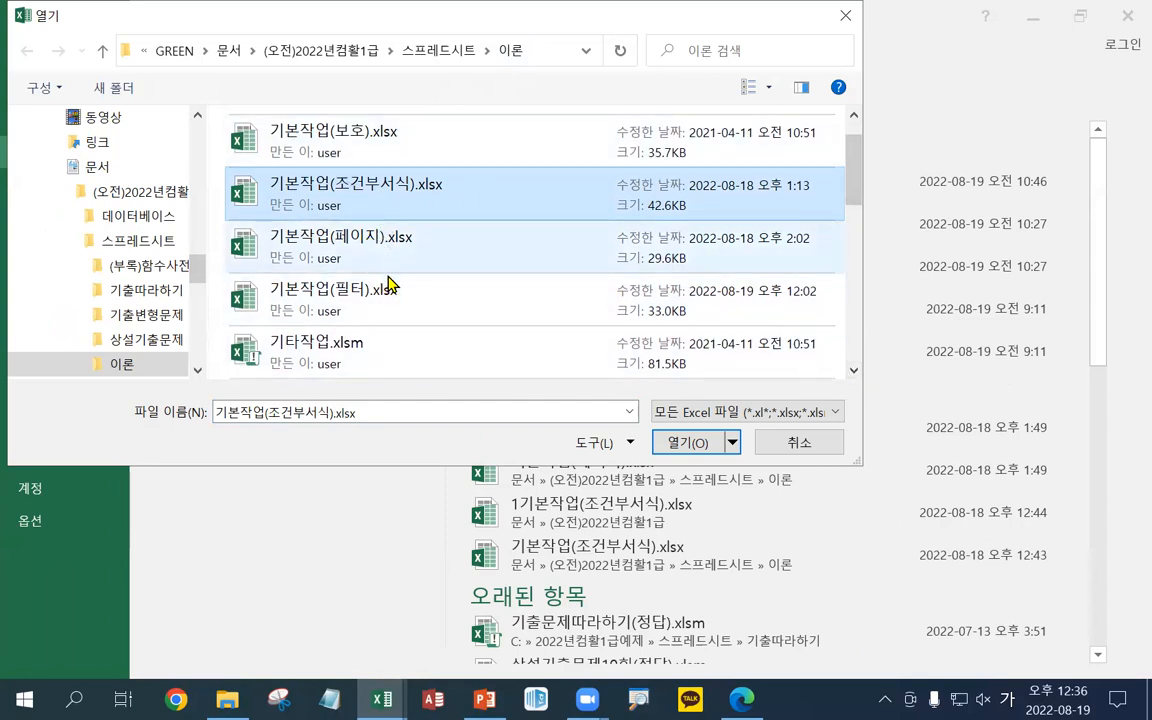
left_click(674, 448)
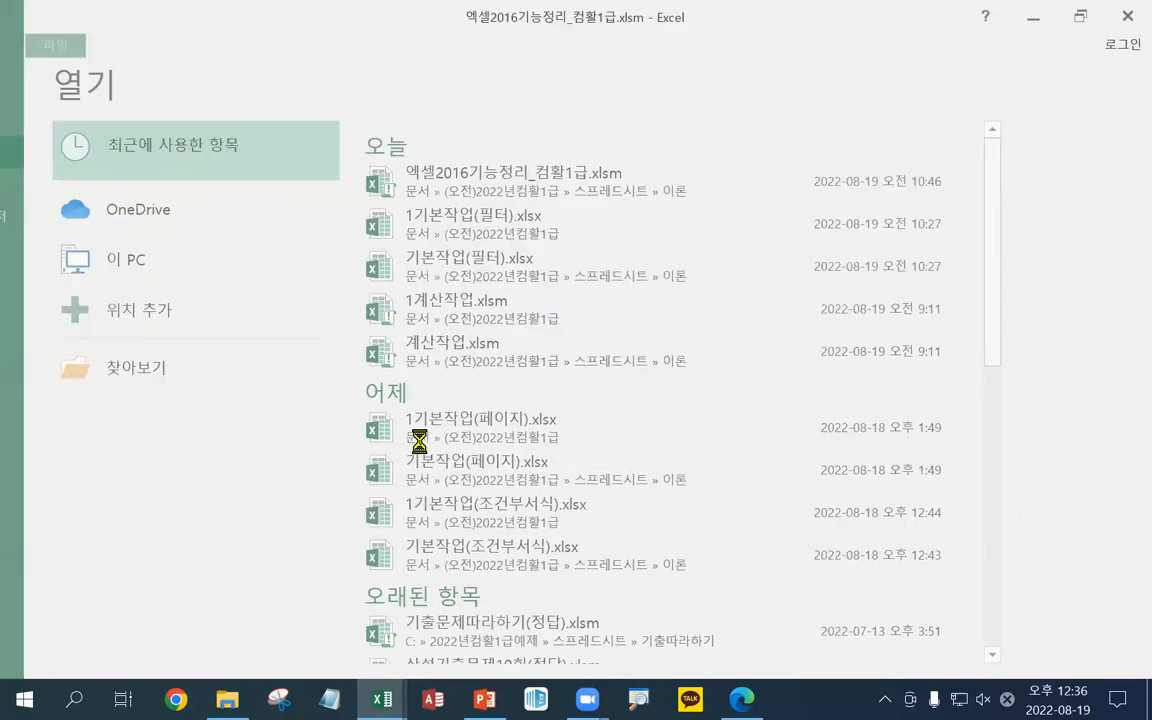
Move the 1기본작업(조건부서식).xlsx window aside and bring the first sheets of 기본작업(조건부서식).xlsx within reach
key("alt+Tab")
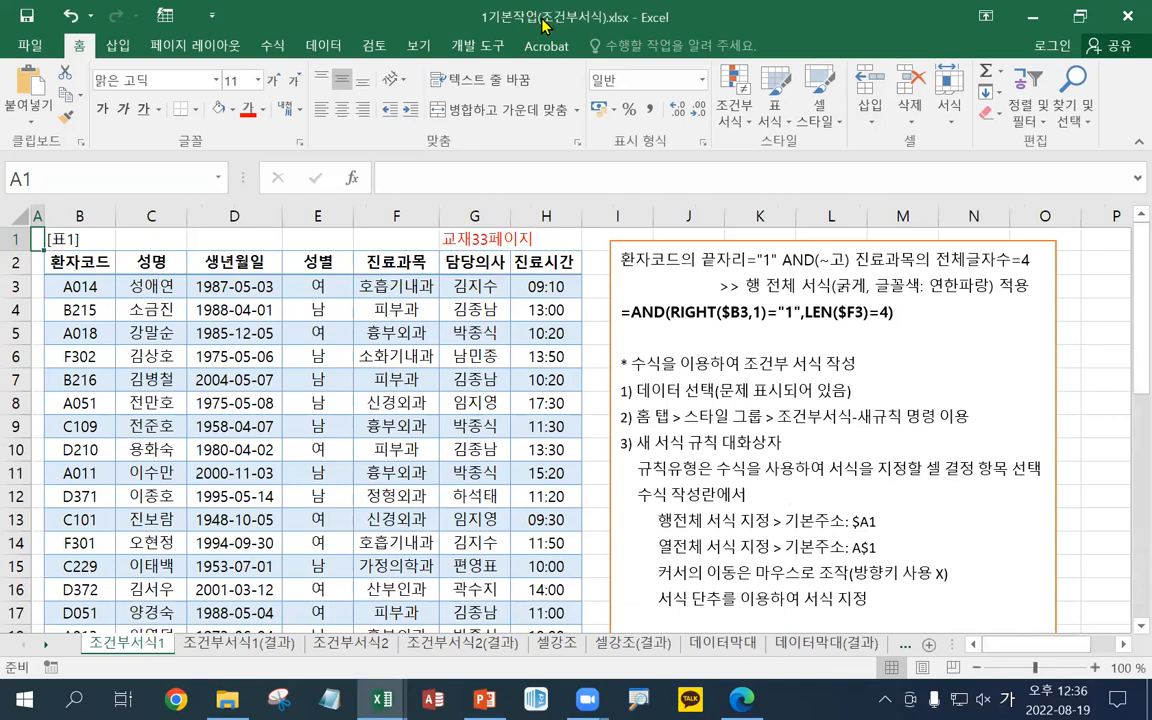
left_click_drag(543, 25, 1151, 25)
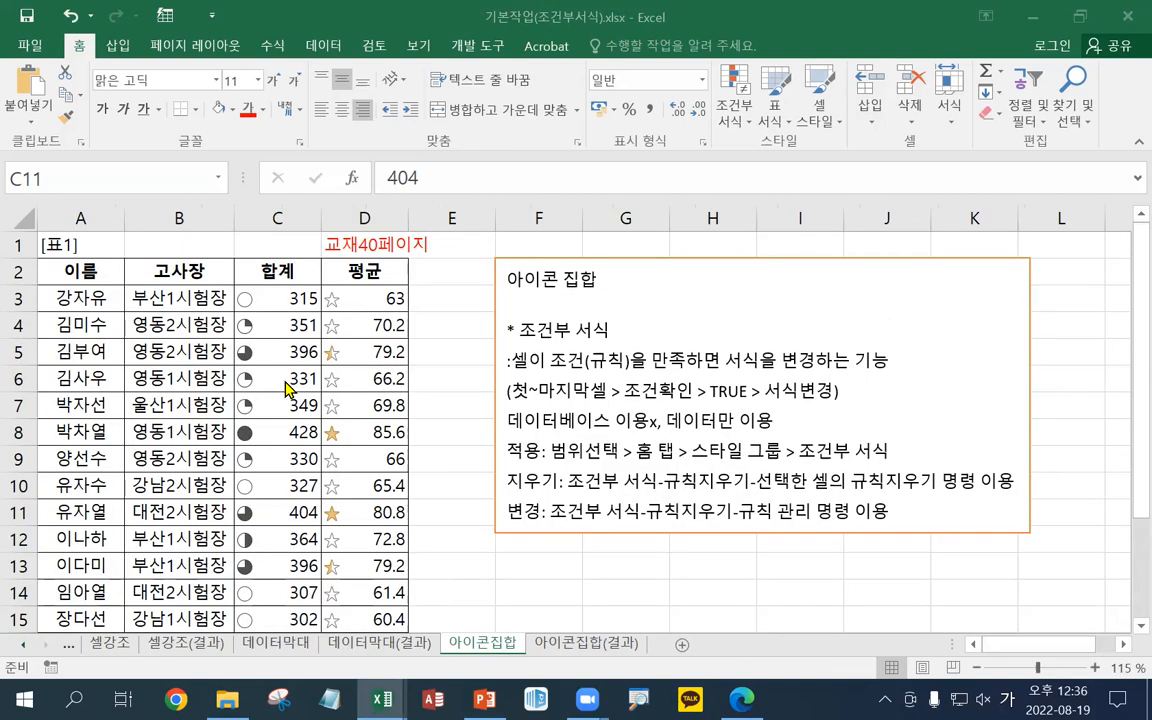
left_click(462, 391)
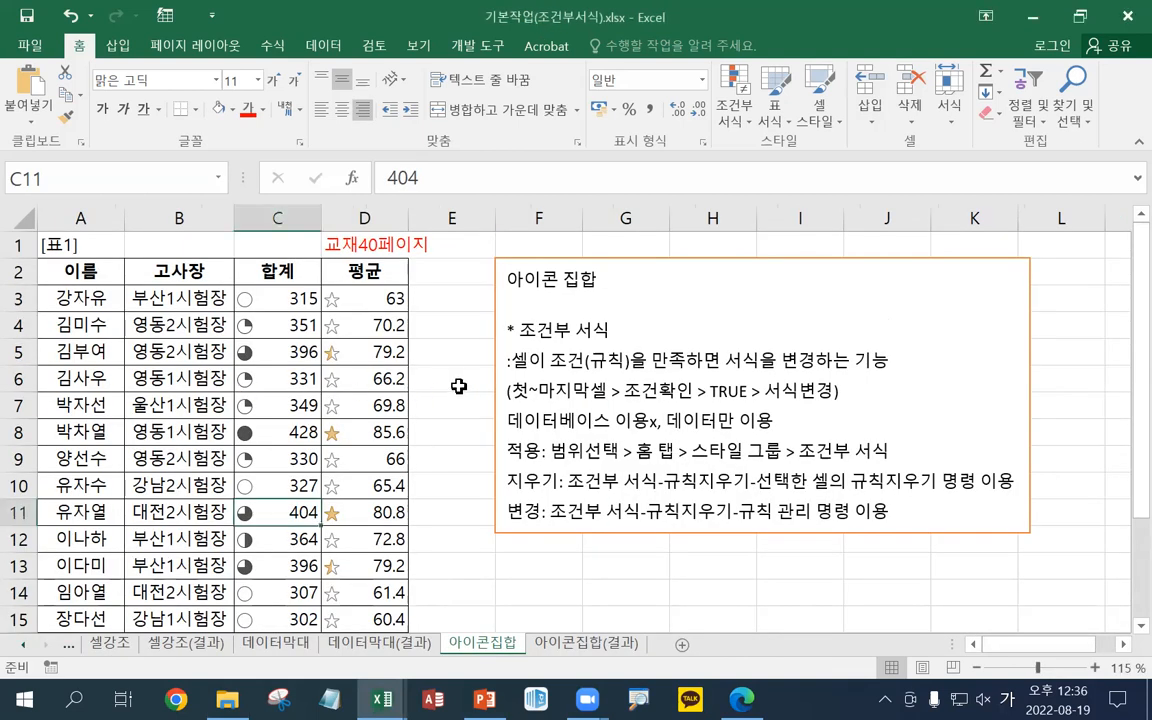
left_click(27, 645)
left_click(24, 645)
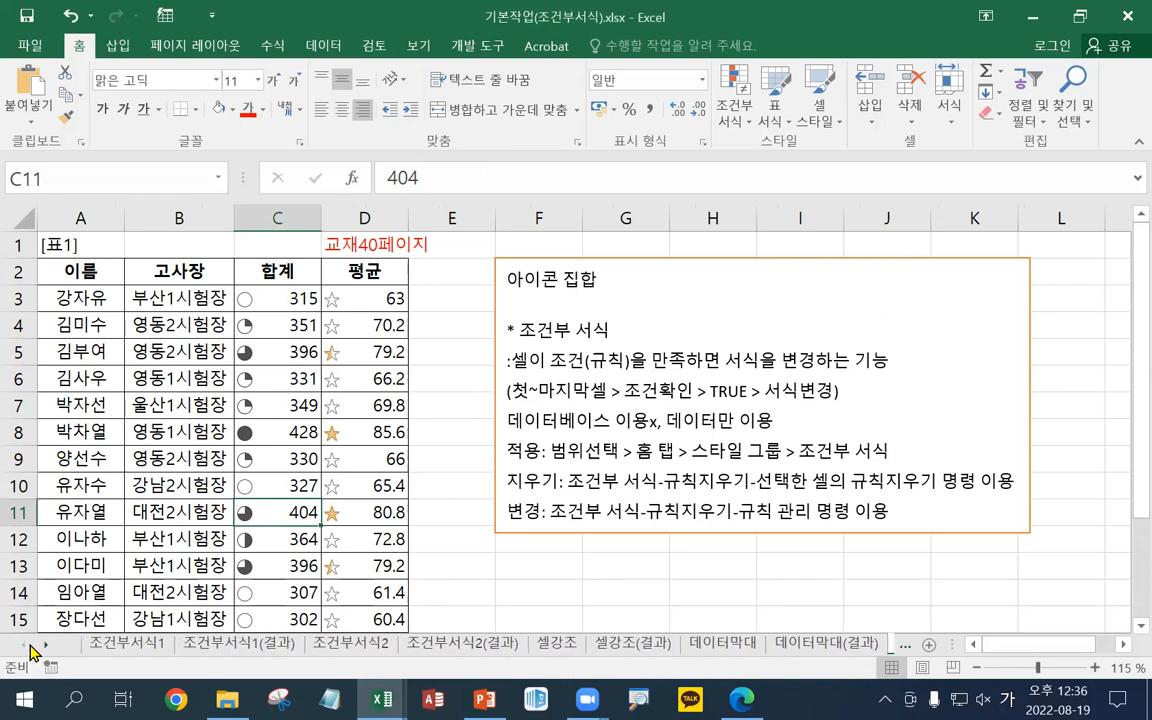
Restore the 기본작업(조건부서식).xlsx window to a smaller size, minimize the workbook behind it and reposition the smaller window
left_click(1087, 17)
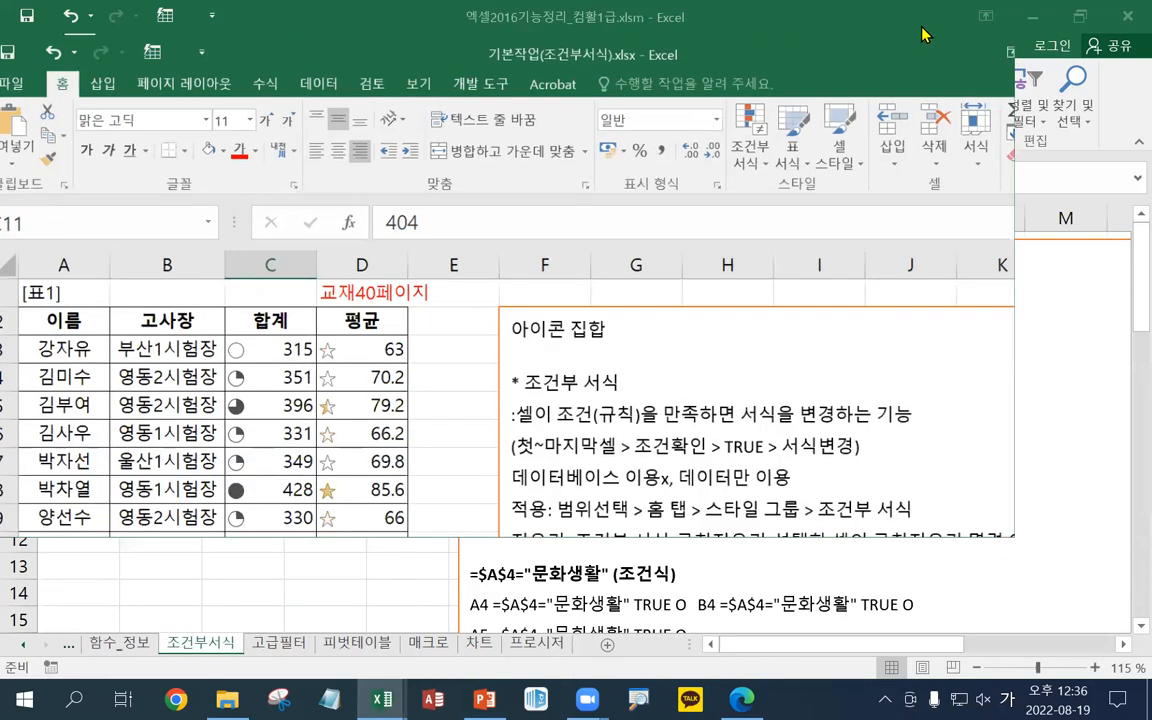
left_click(1031, 22)
left_click(1031, 17)
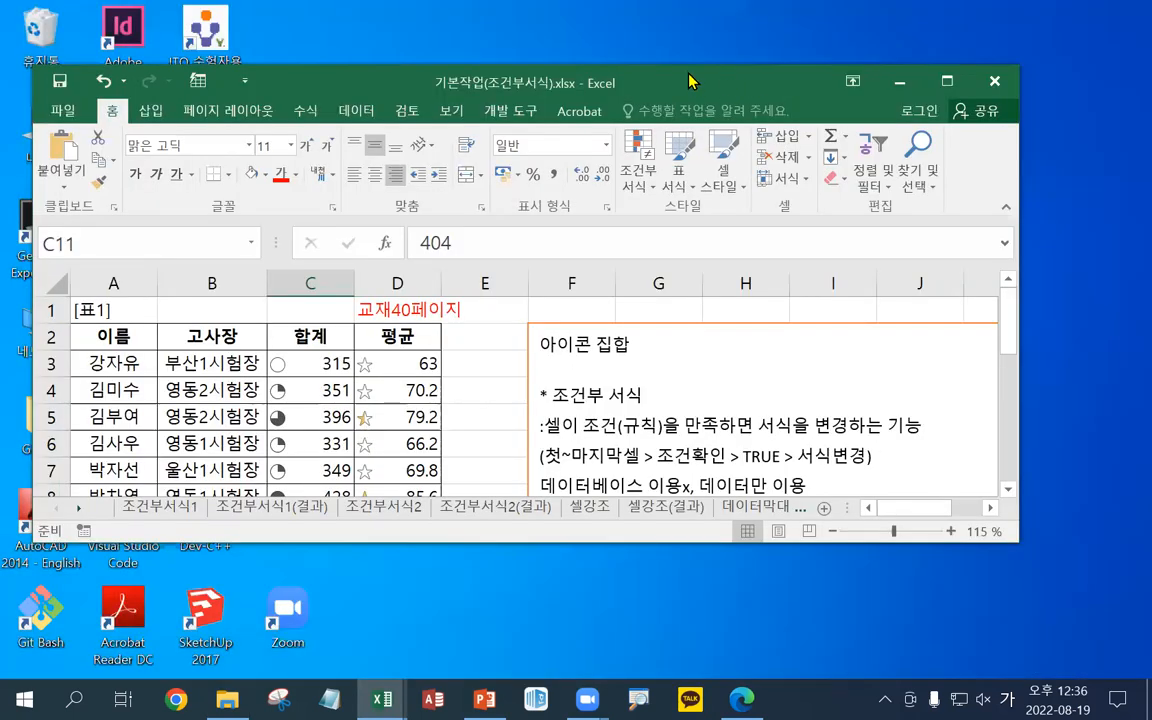
left_click_drag(688, 78, 669, 24)
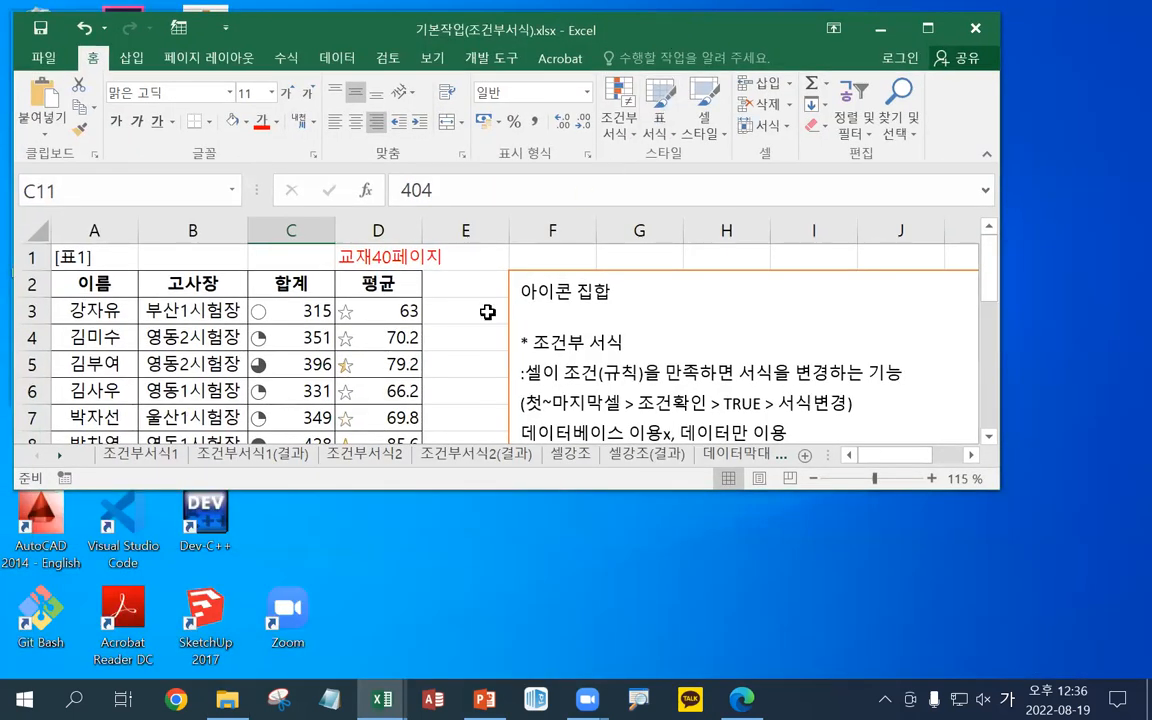
Paste the page reference 교재33페이지 into G1 of the sheet 조건부서식1 and maximize the workbook window
left_click(145, 455)
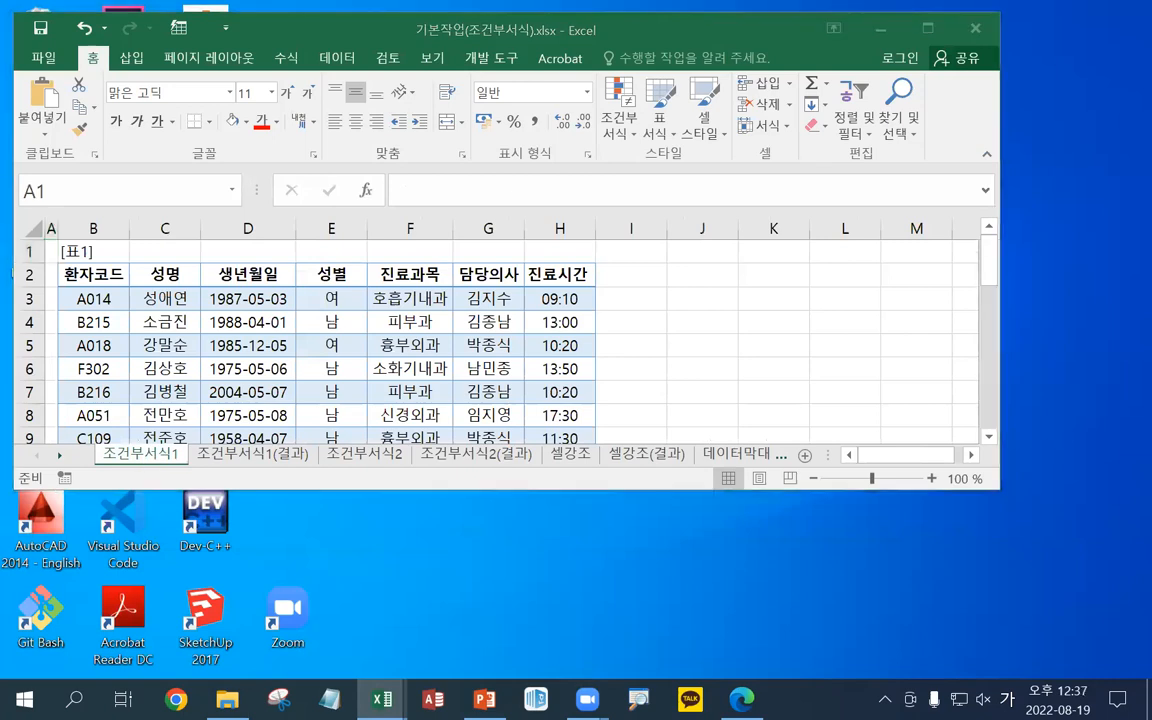
left_click(466, 243)
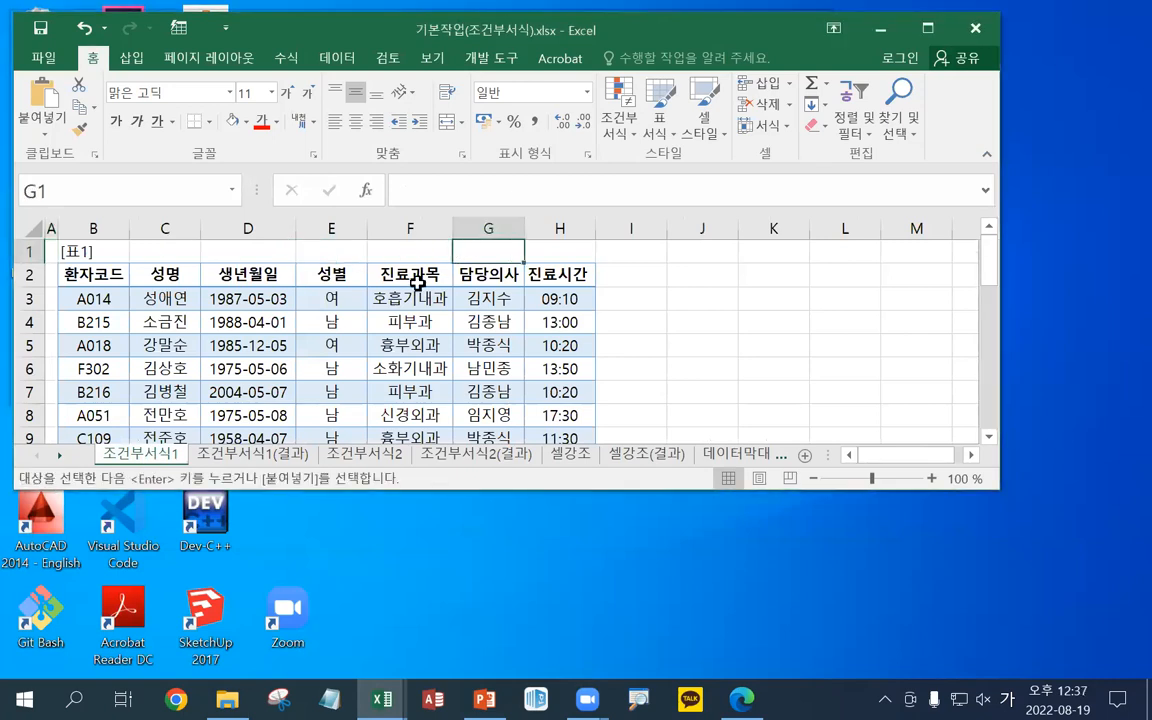
type("교재33페이지")
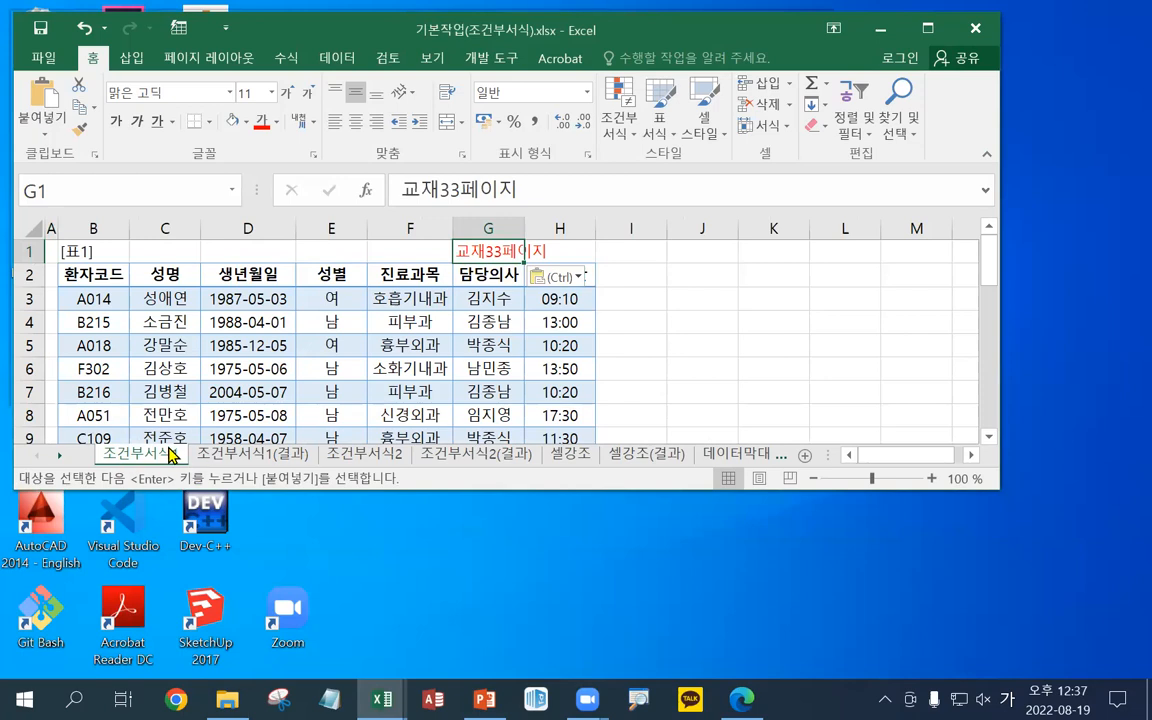
double_click(455, 30)
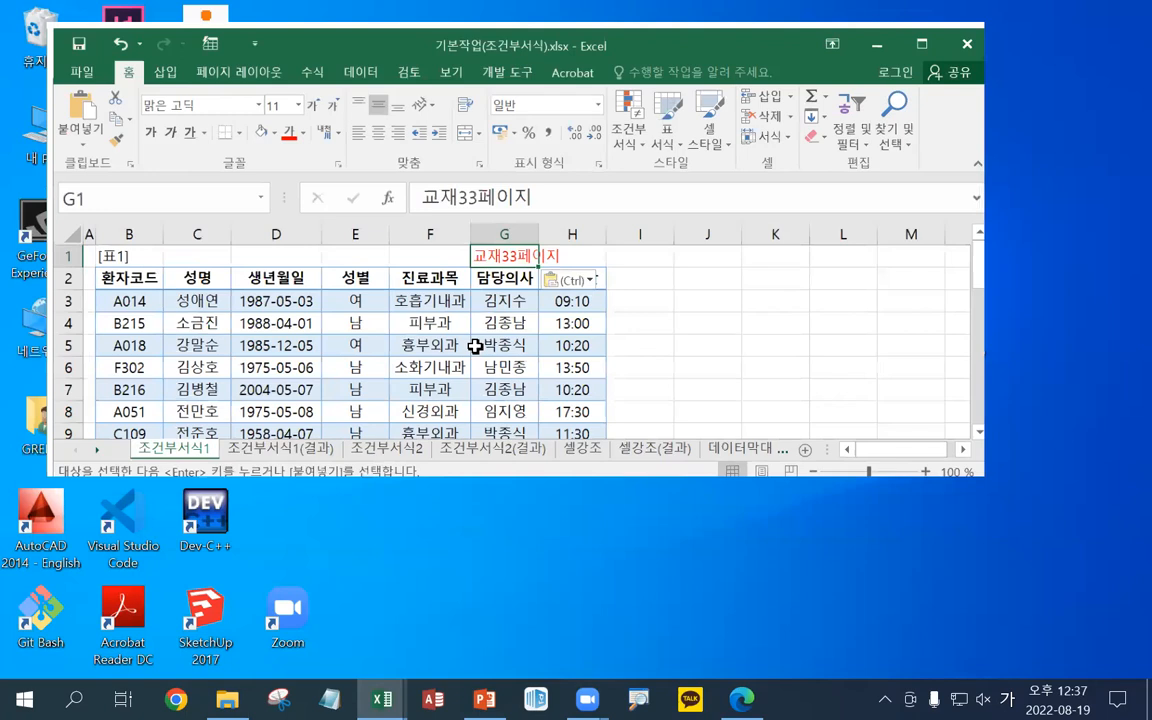
key("ctrl")
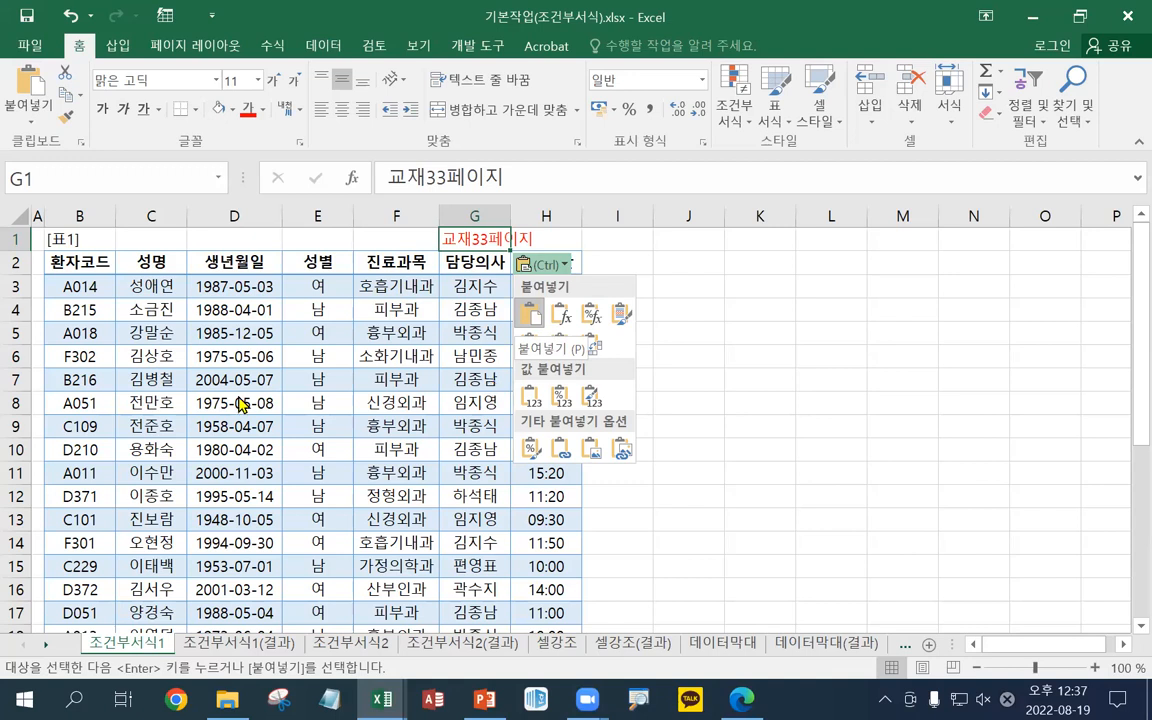
left_click(77, 370)
left_click(82, 285)
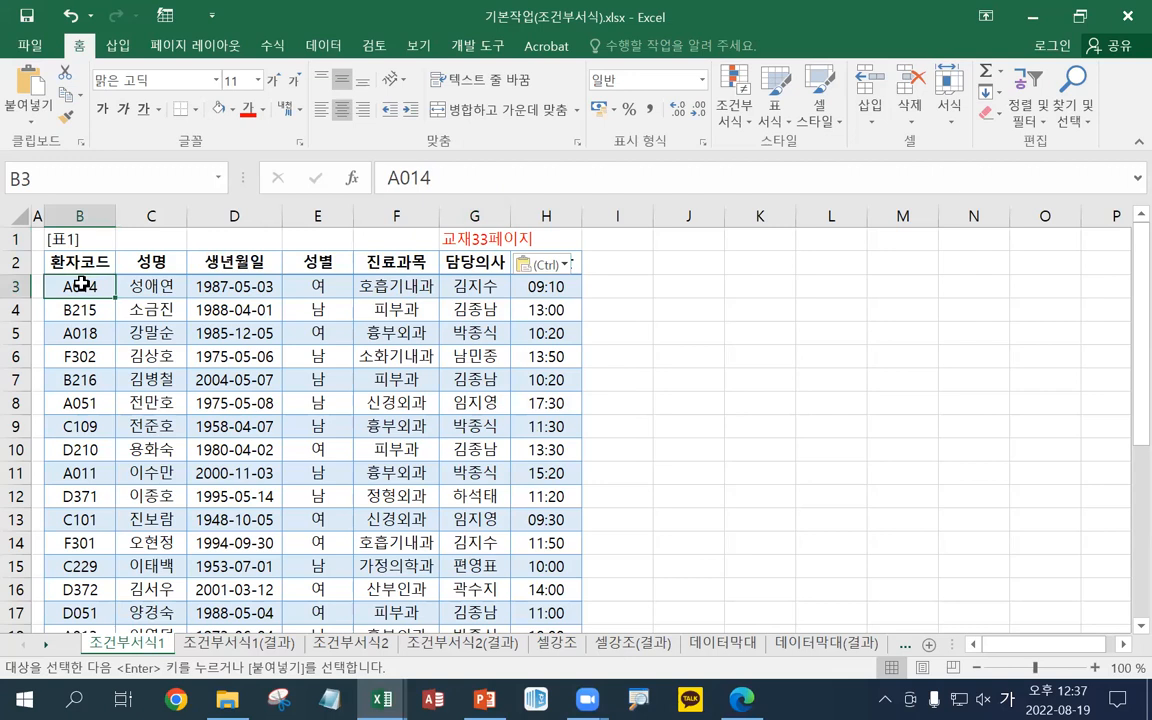
left_click(80, 263)
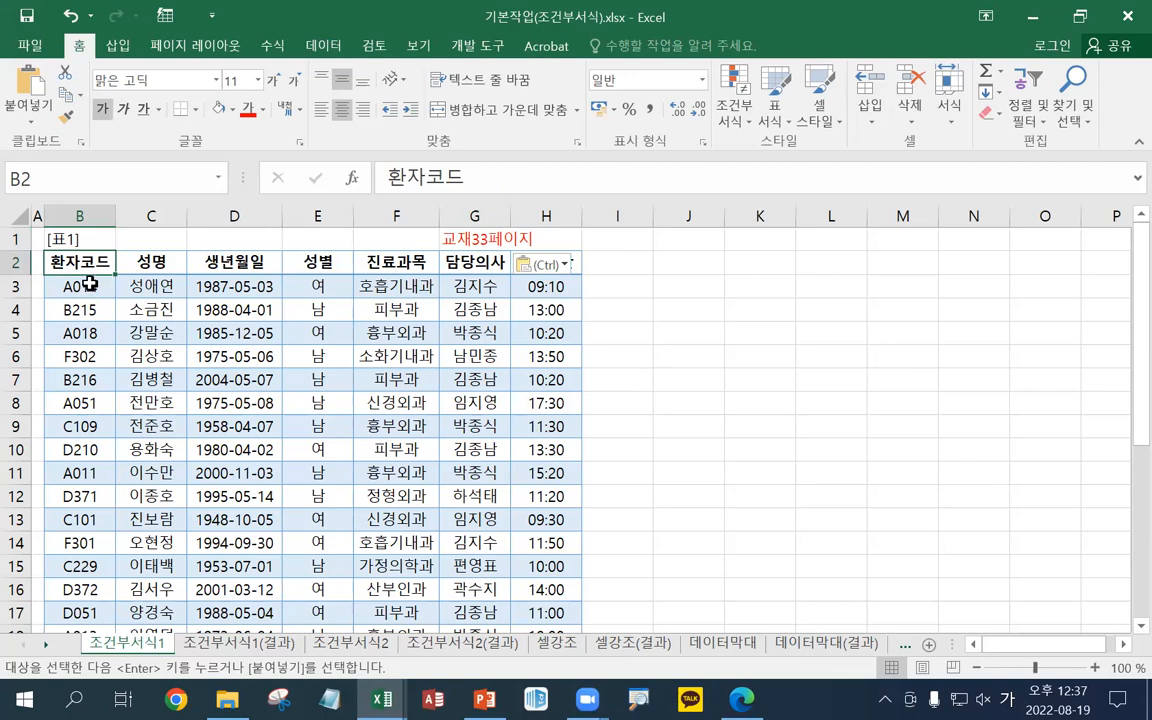
left_click(90, 289)
left_click_drag(91, 262, 405, 458)
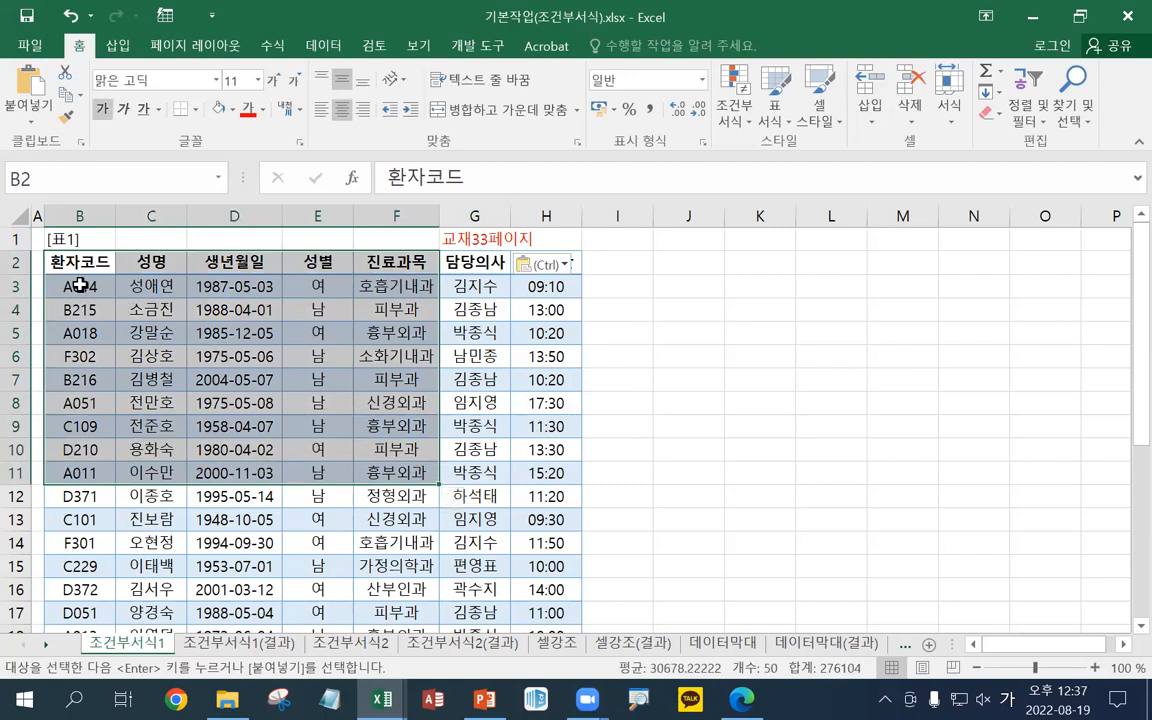
left_click(80, 286)
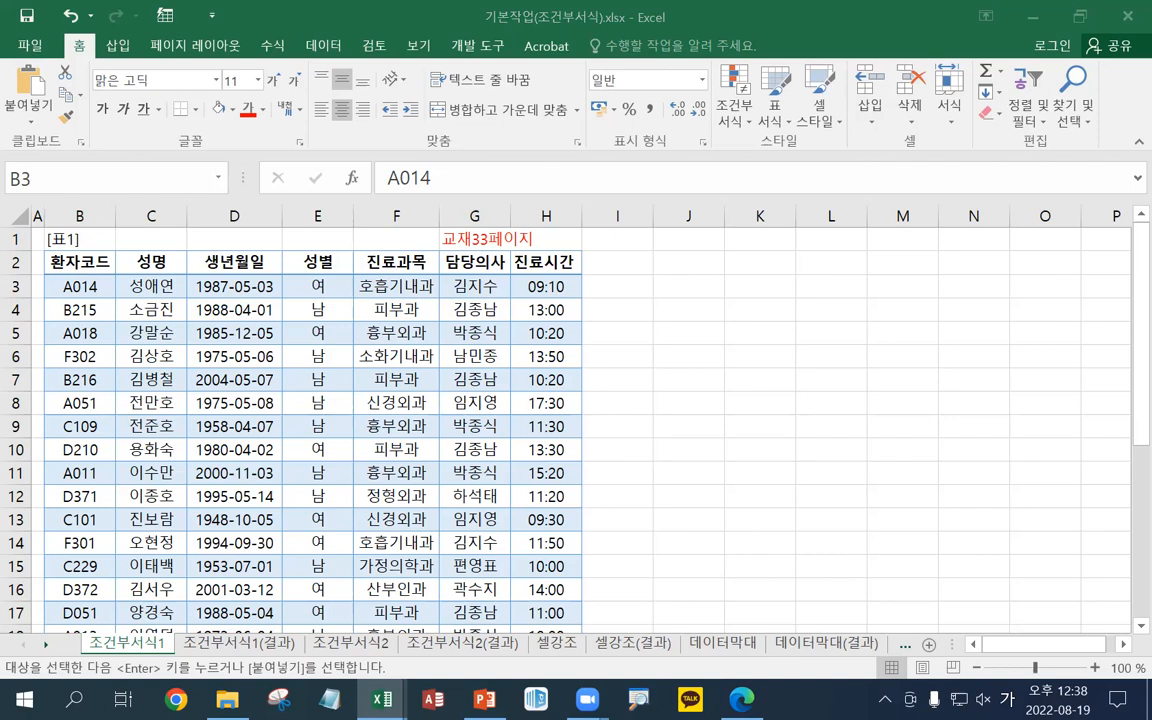
Paste the explanation text box beside the table around J1 and increase the font size of its first three lines
left_click(664, 240)
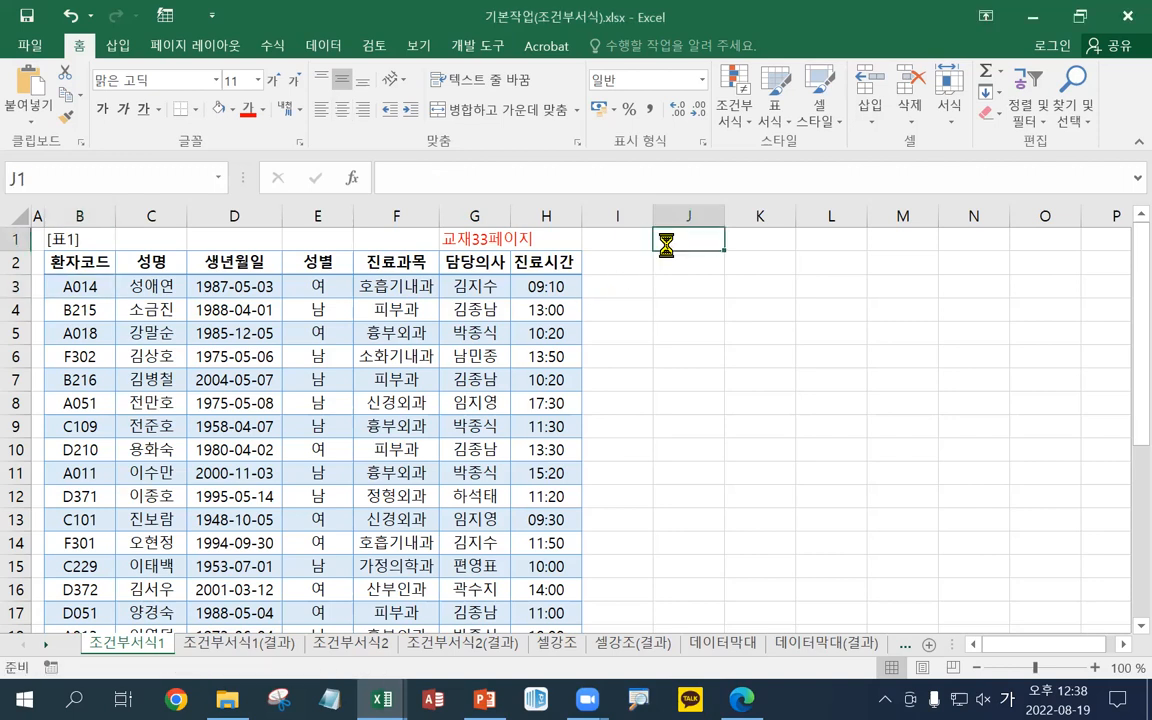
key("ctrl+v")
left_click_drag(647, 283, 634, 301)
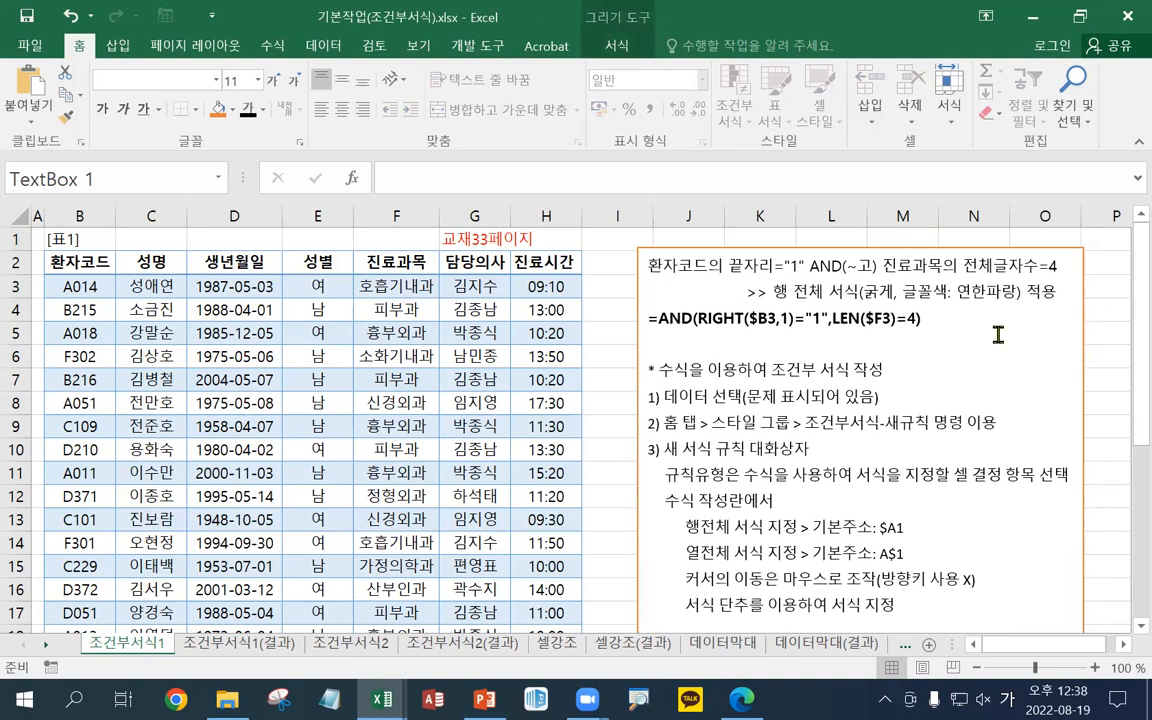
triple_click(677, 290)
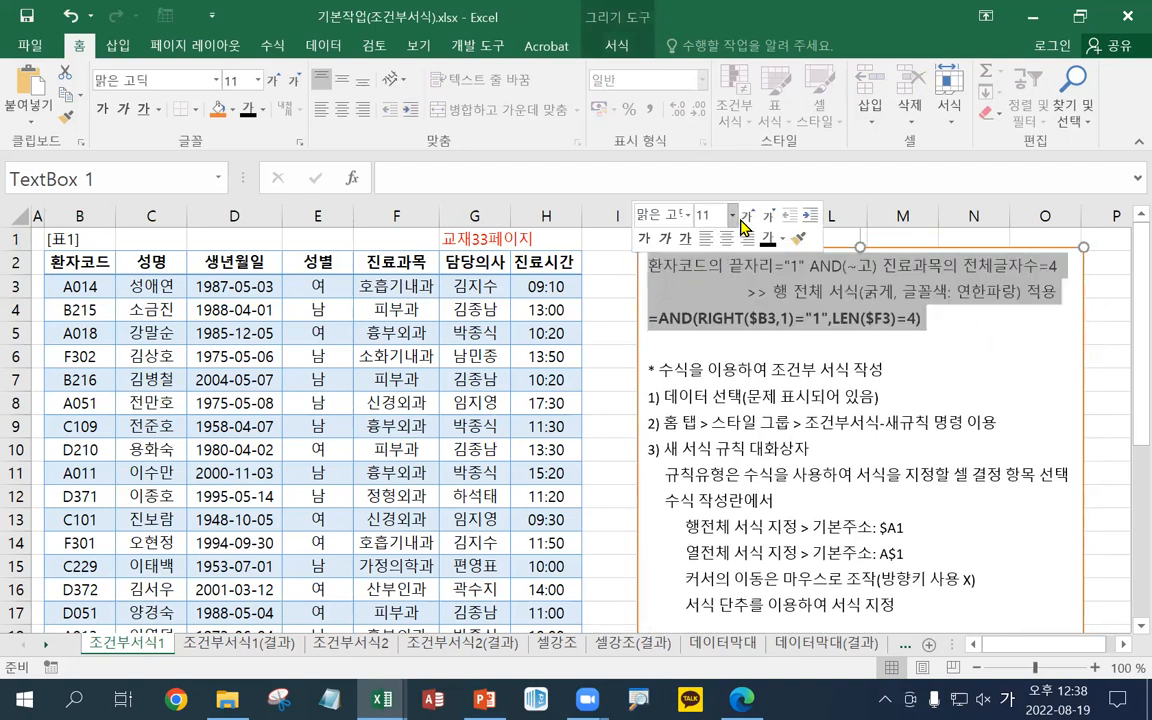
left_click(752, 224)
left_click(698, 330)
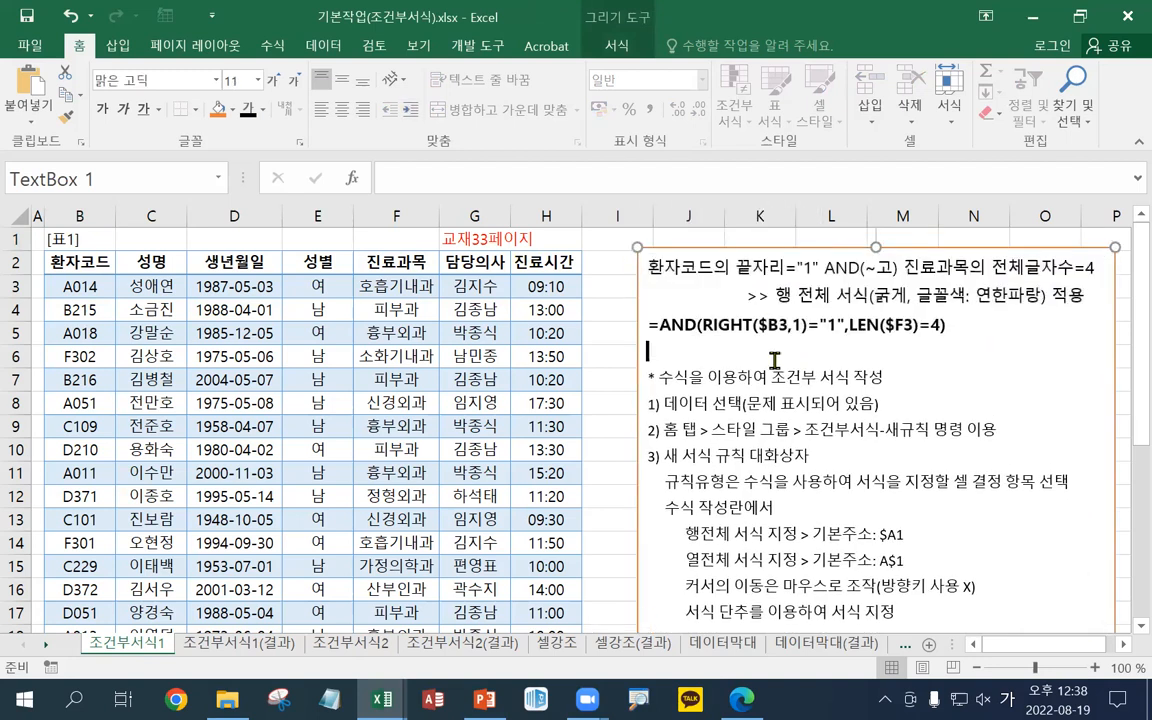
Select all patient data rows below the headers, from B3 across columns B to H
left_click_drag(82, 288, 530, 596)
scroll(530, 596, "up", 5)
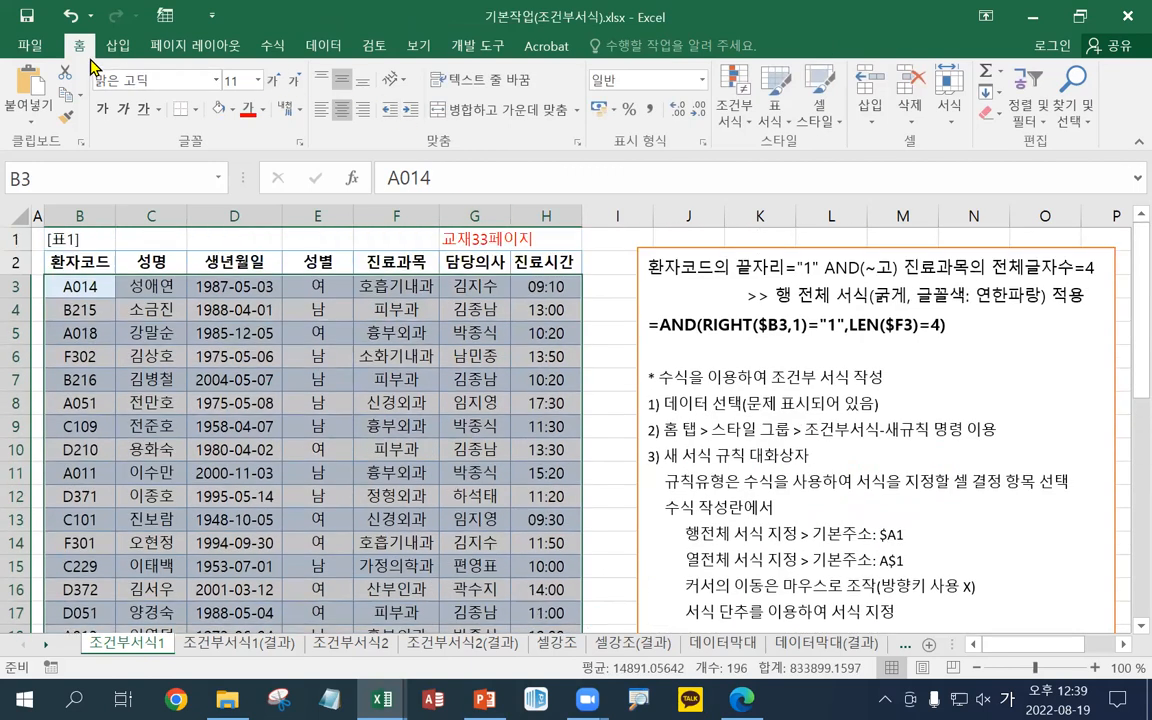
Start a new conditional formatting rule of the type 수식을 사용하여 서식을 지정할 셀 결정
left_click(737, 118)
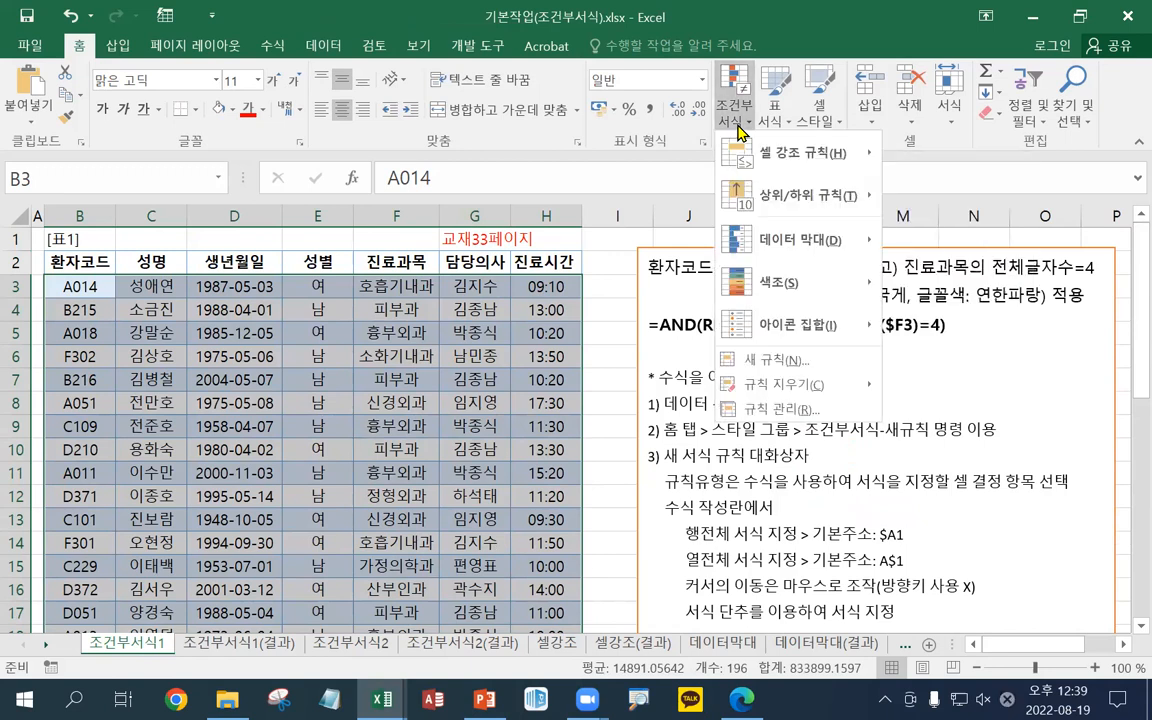
left_click(765, 360)
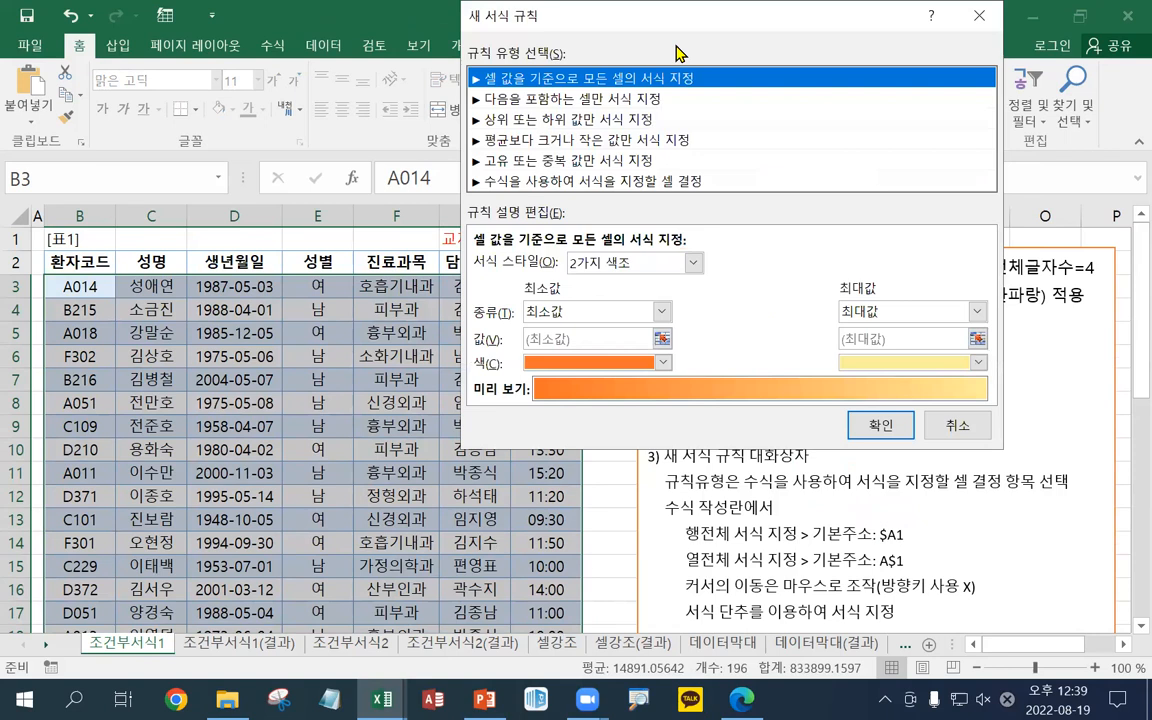
left_click_drag(635, 22, 257, 22)
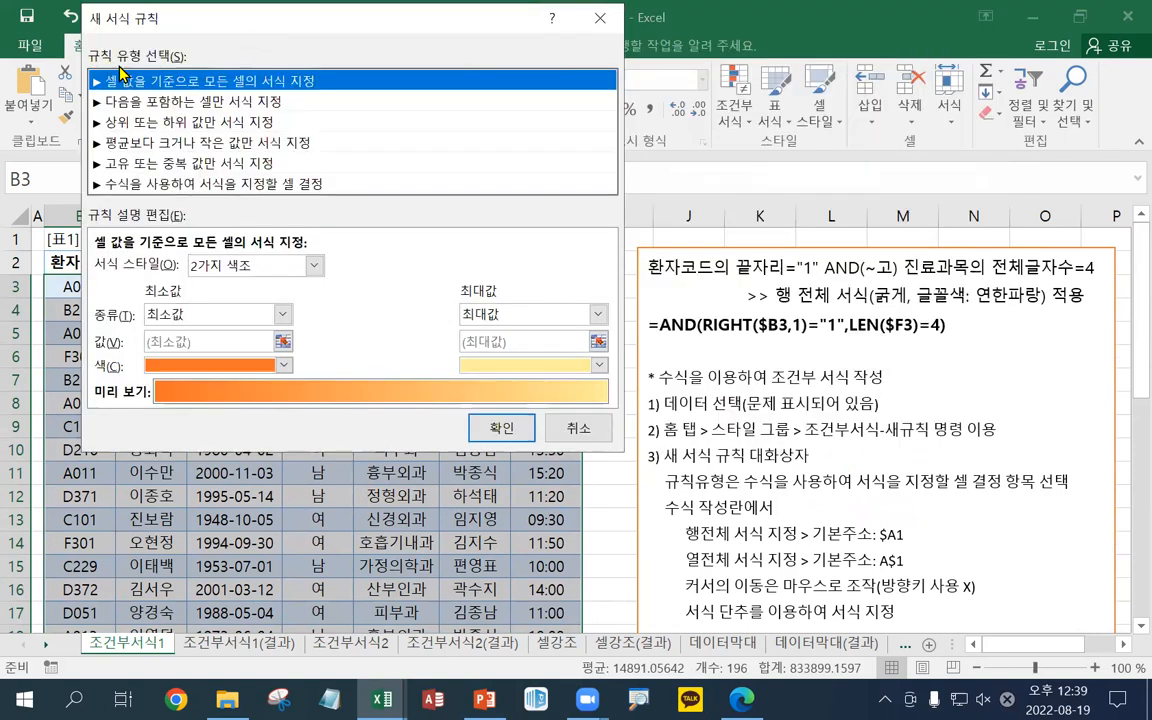
left_click(211, 185)
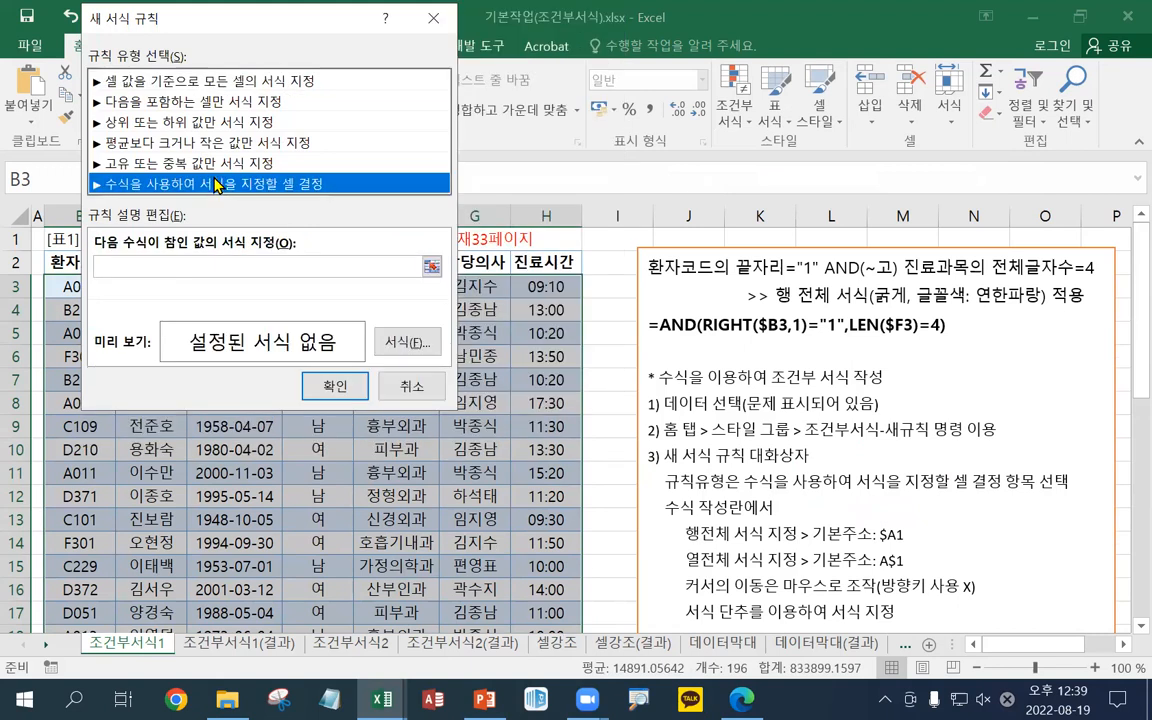
Begin the rule formula with the RIGHT function around a reference to the first patient code, as =RIGHT($B$3
left_click(211, 263)
type("=")
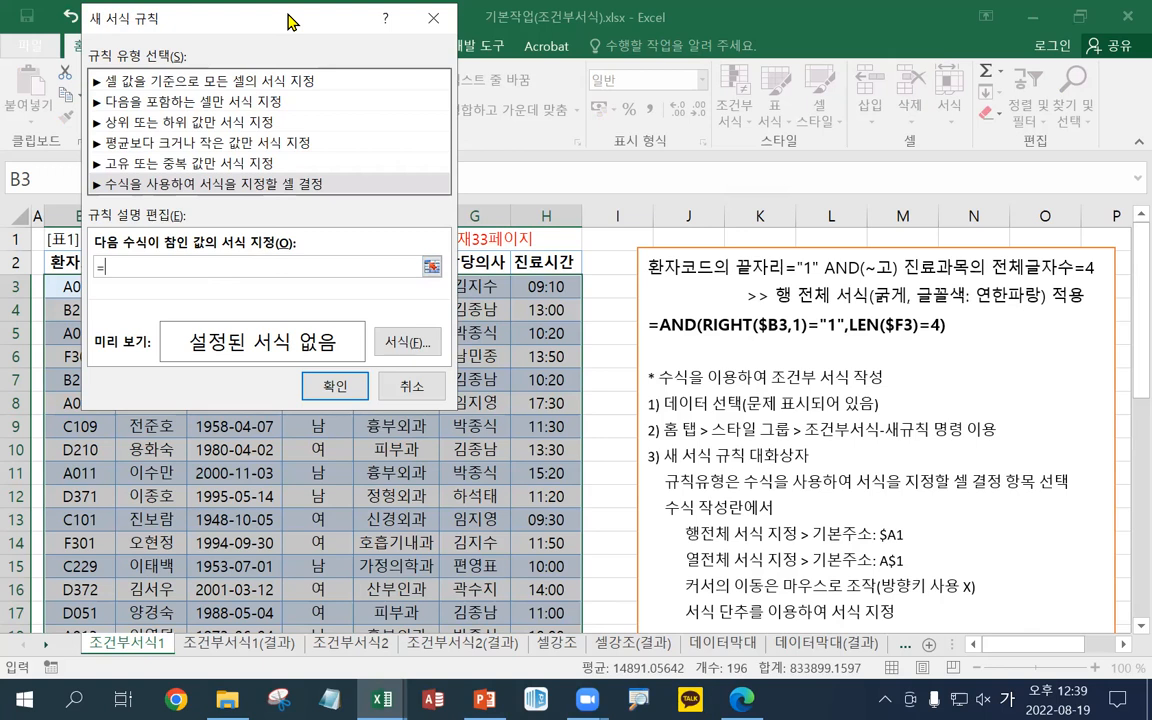
left_click_drag(288, 20, 802, 323)
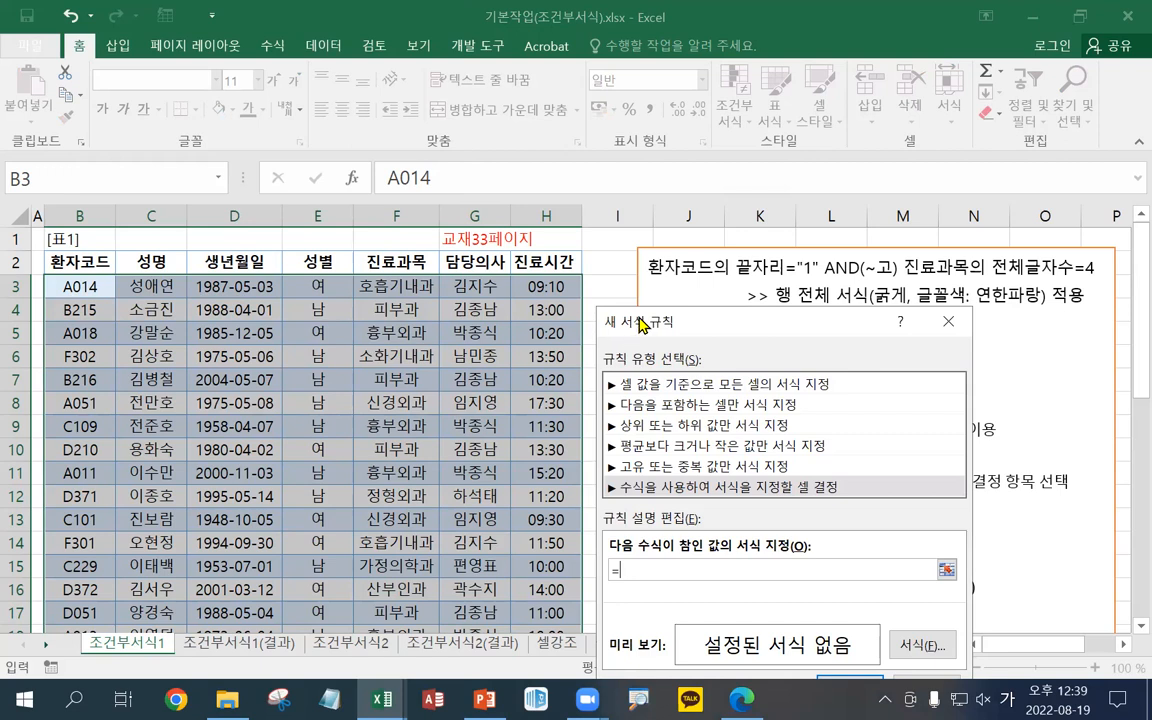
left_click(86, 287)
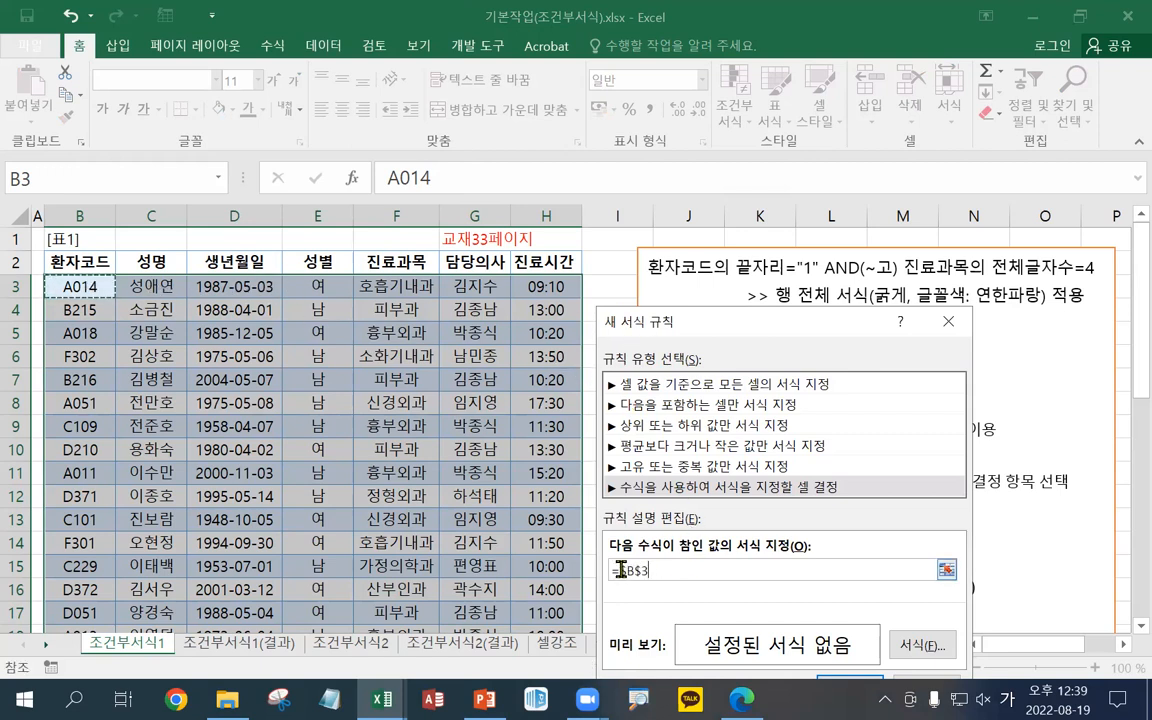
left_click_drag(723, 318, 346, 112)
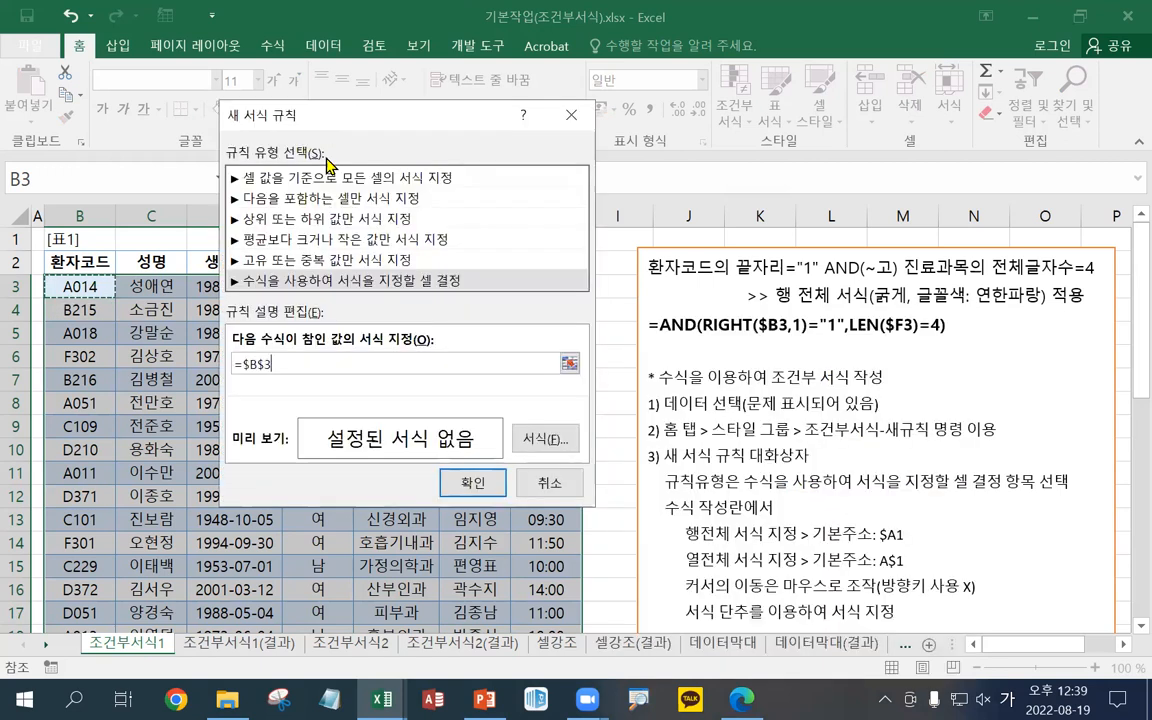
left_click(240, 364)
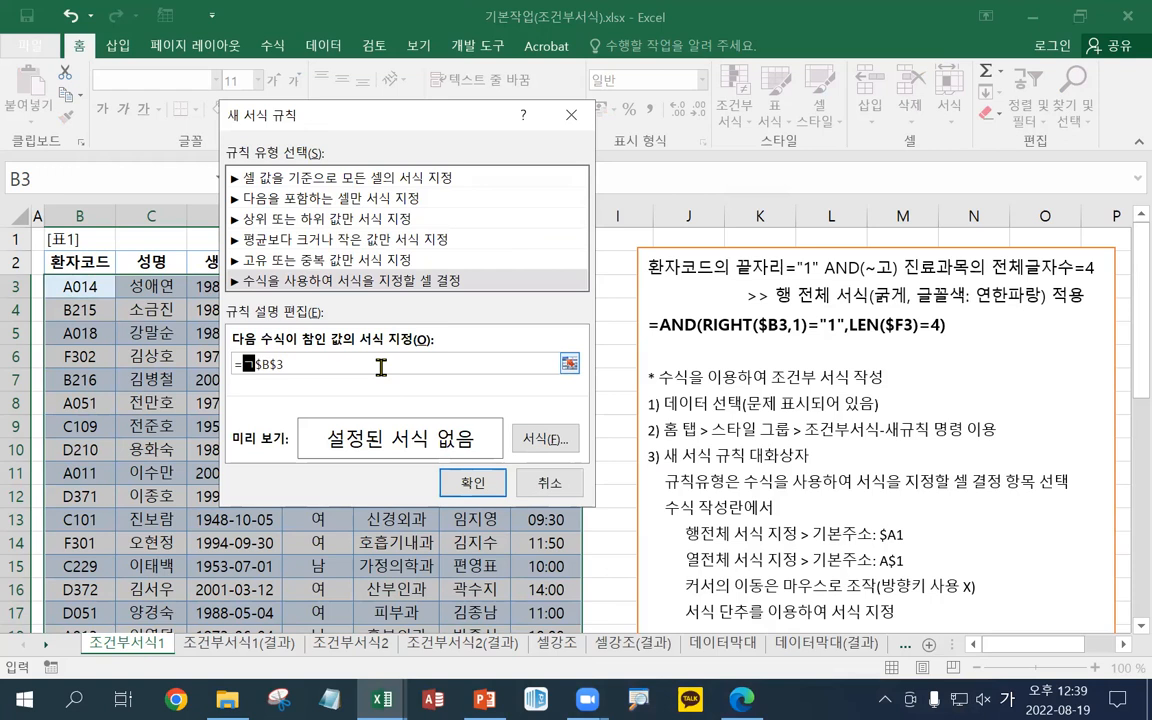
type("R")
scroll(826, 432, "down", 1)
scroll(837, 610, "up", 1)
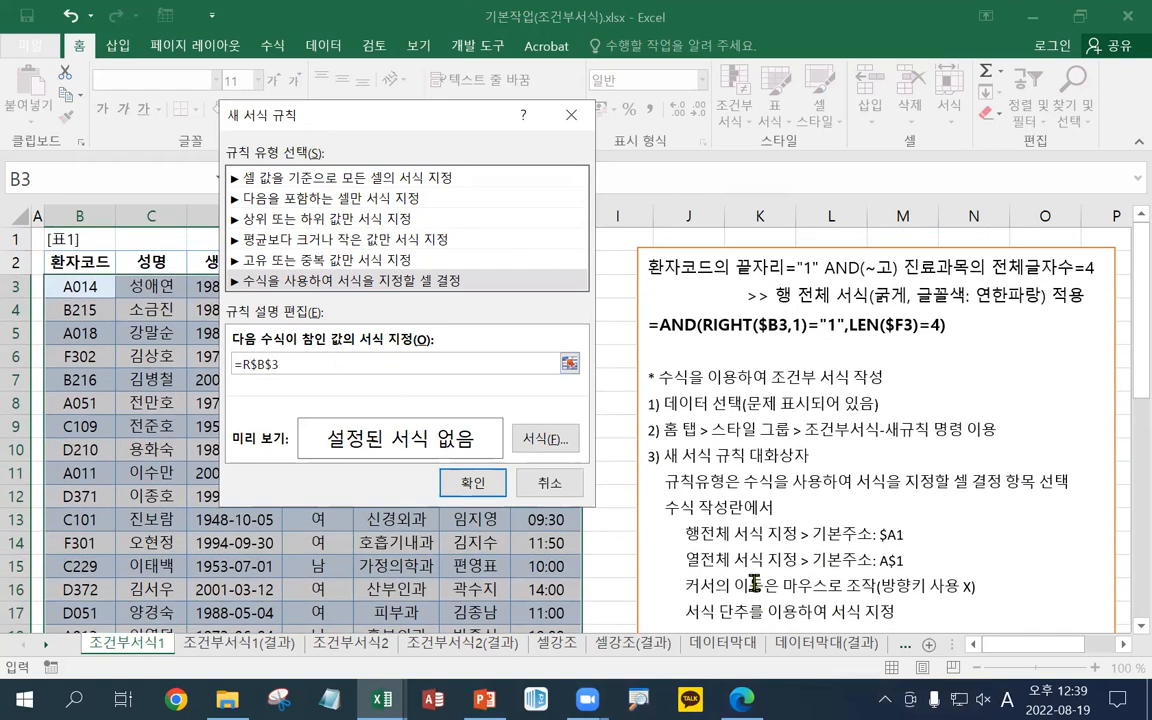
scroll(874, 496, "down", 2)
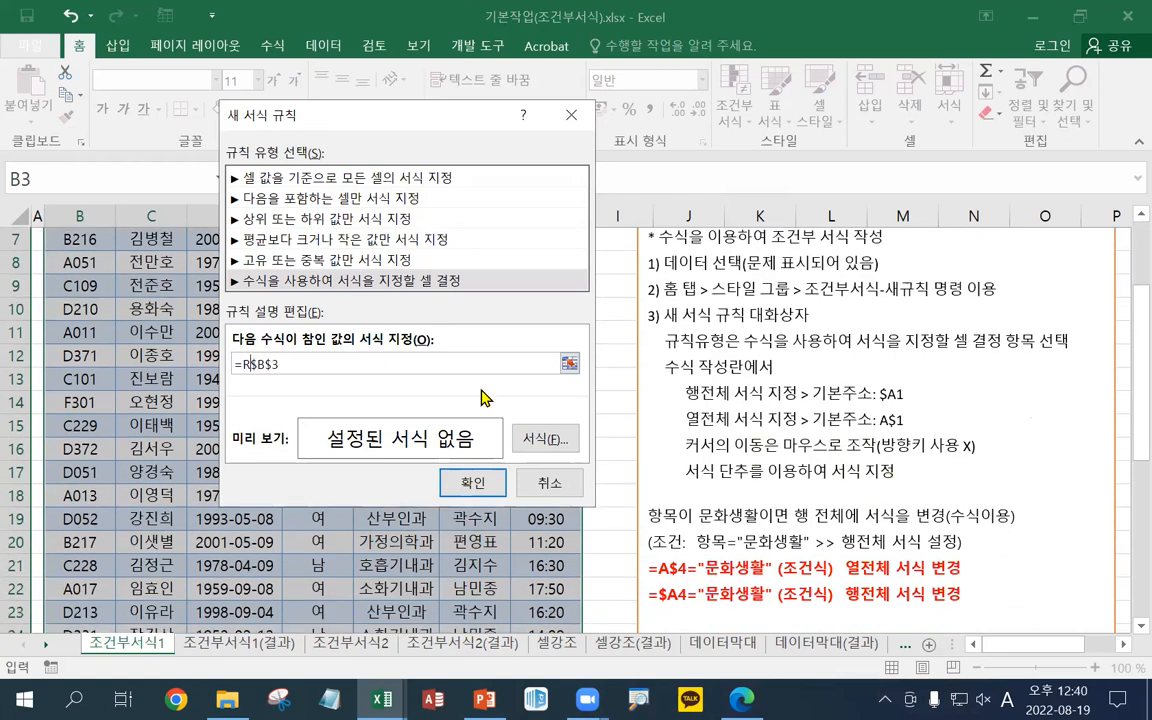
type("IGHT(")
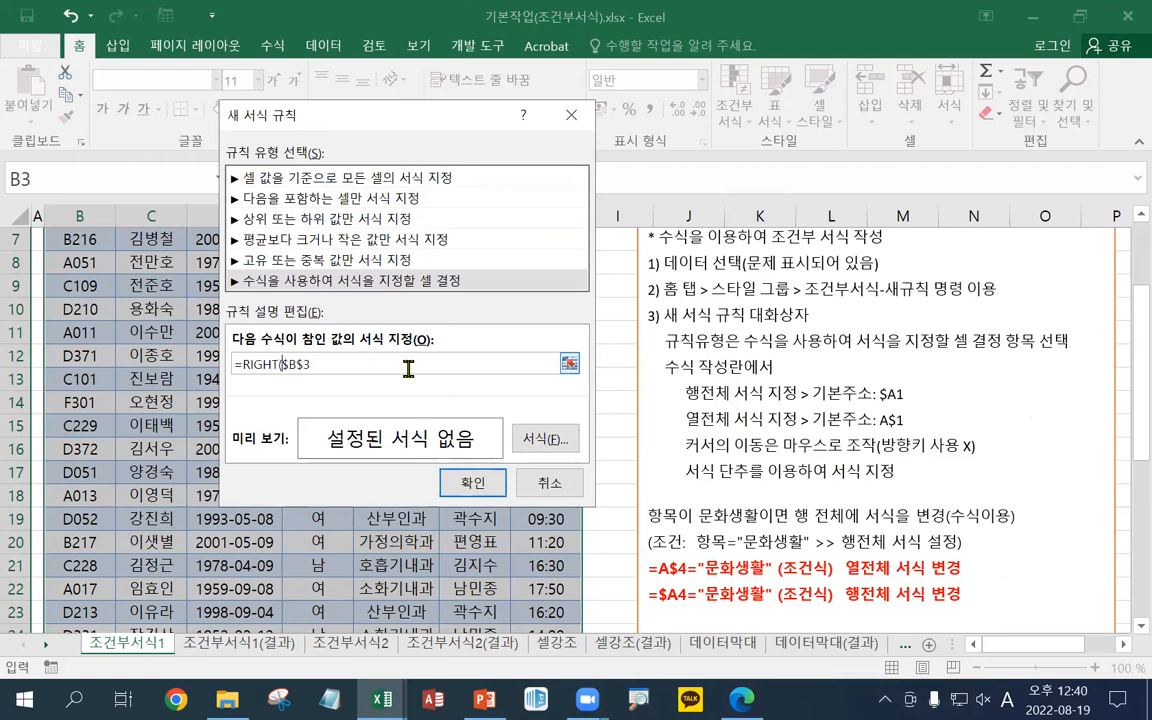
Change the reference in the rule formula to $B3 so that only the column is locked
left_click(328, 363)
key("F4")
key("F4")
key("F4")
key("F4")
key("F4")
key("F4")
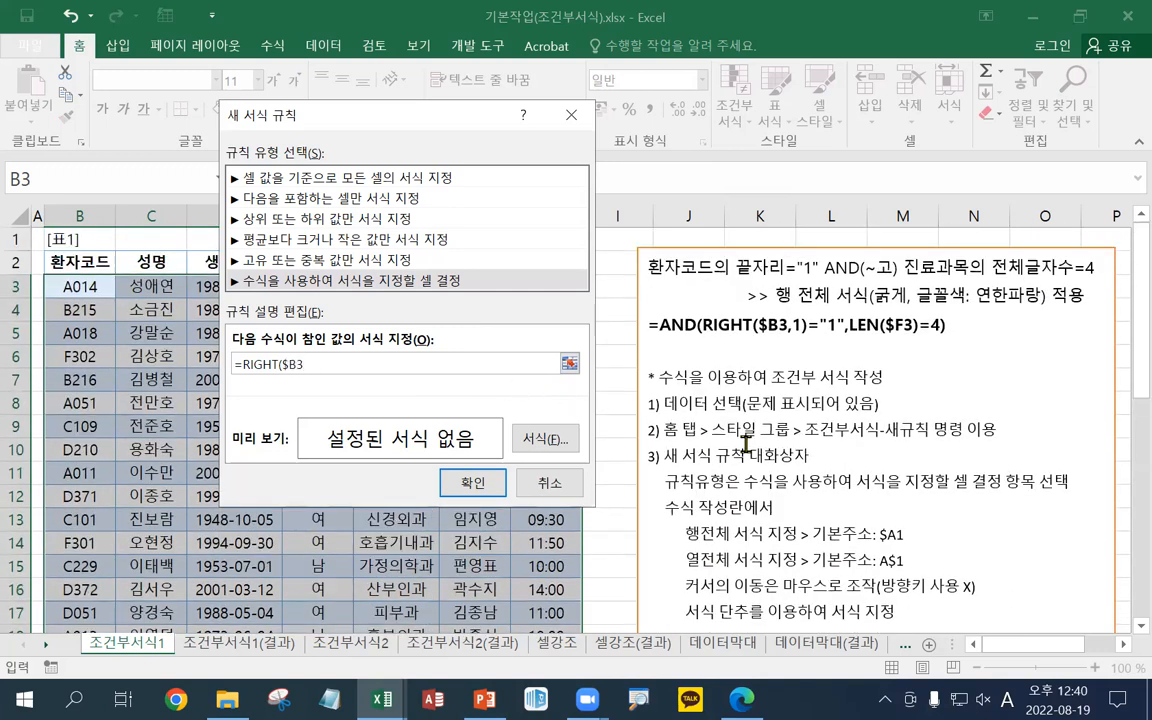
Complete the rule formula as =RIGHT($B3,1)=1 and discard the new rule without applying it
scroll(745, 443, "down", 2)
scroll(745, 443, "up", 1)
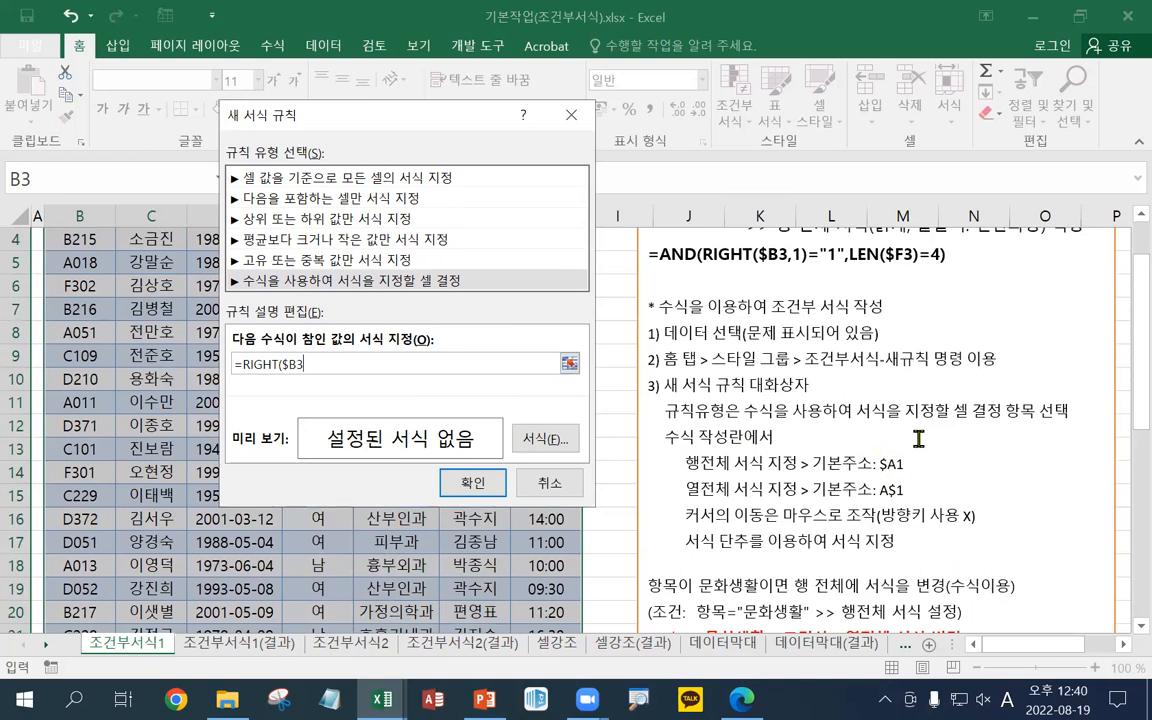
type(",1)=1")
key("Left")
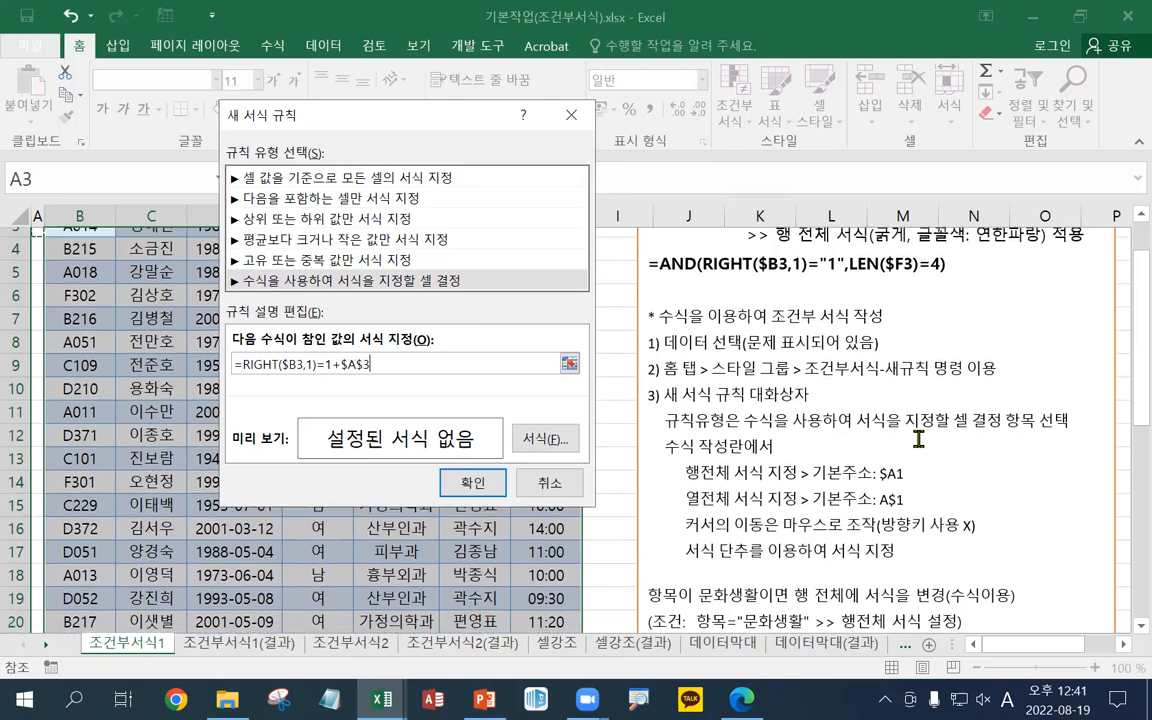
key("BackSpace")
key("BackSpace")
key("BackSpace")
key("BackSpace")
key("BackSpace")
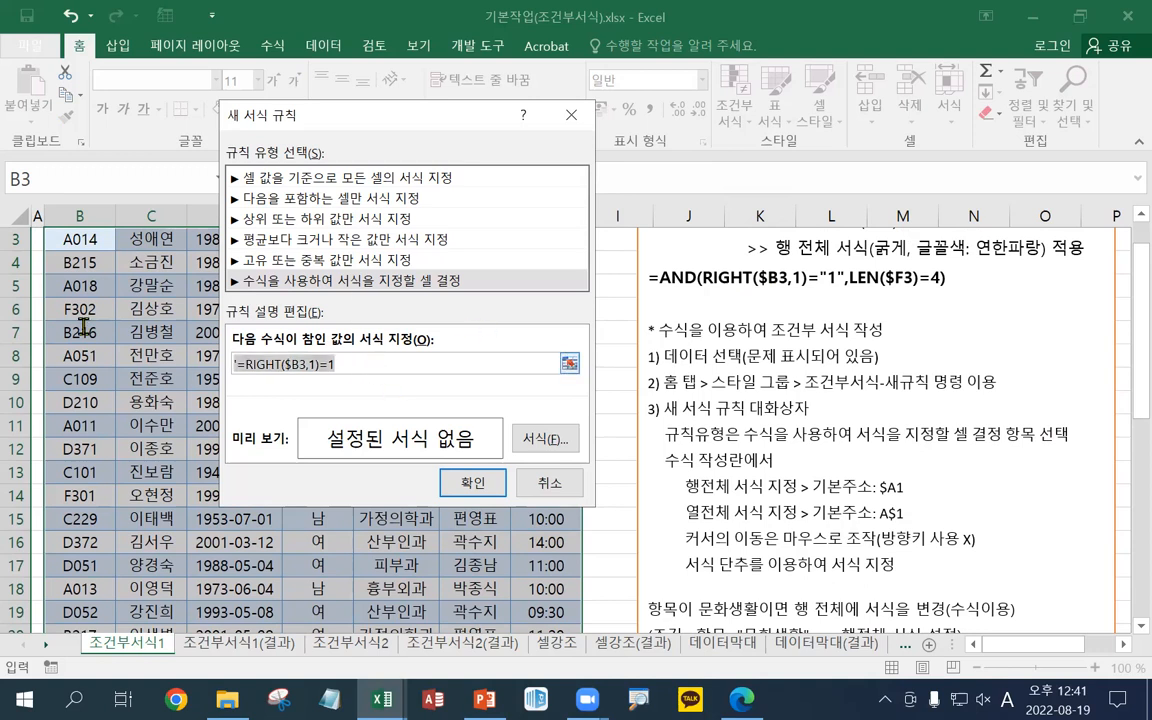
key("Delete")
left_click(544, 481)
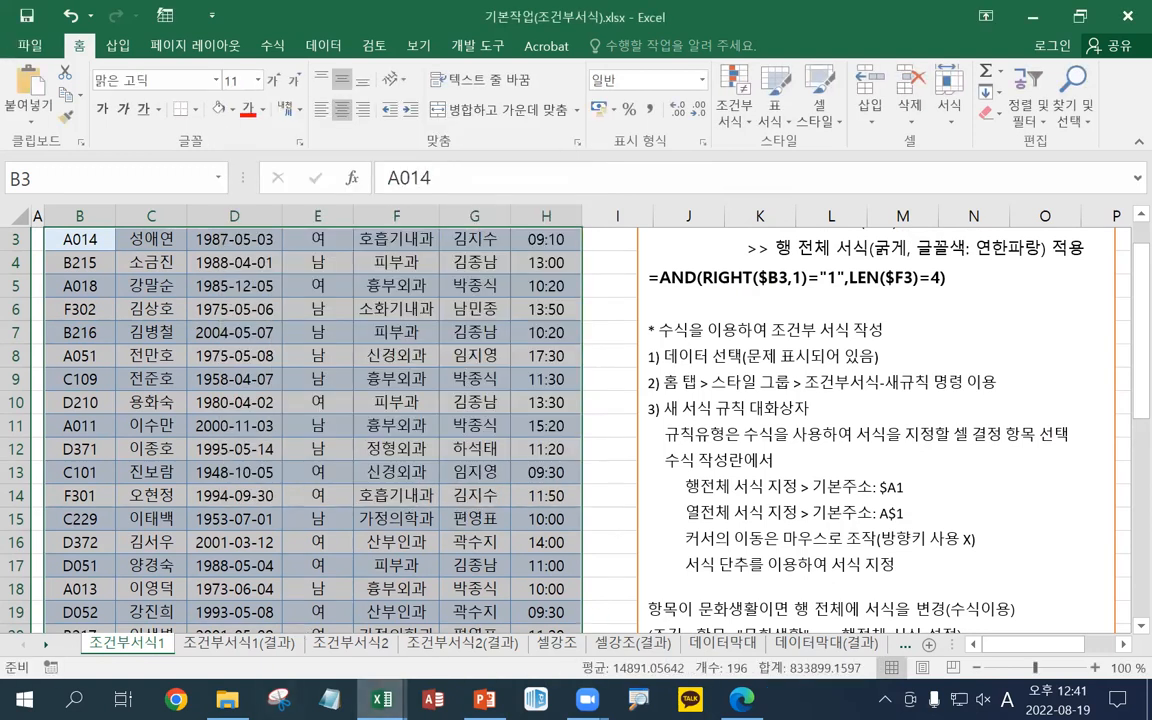
Switch to the workbook 엑셀2016기능정리_컴활1급.xlsm and open its sheet 함수_텍스트
left_click(382, 699)
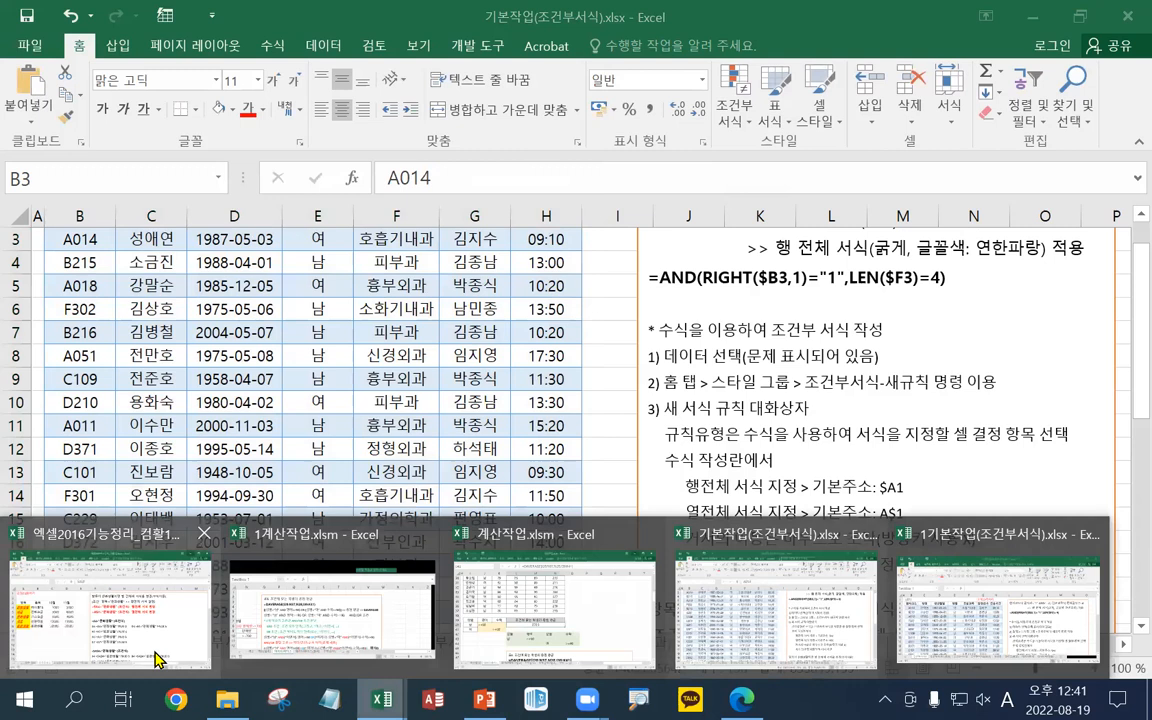
left_click(143, 594)
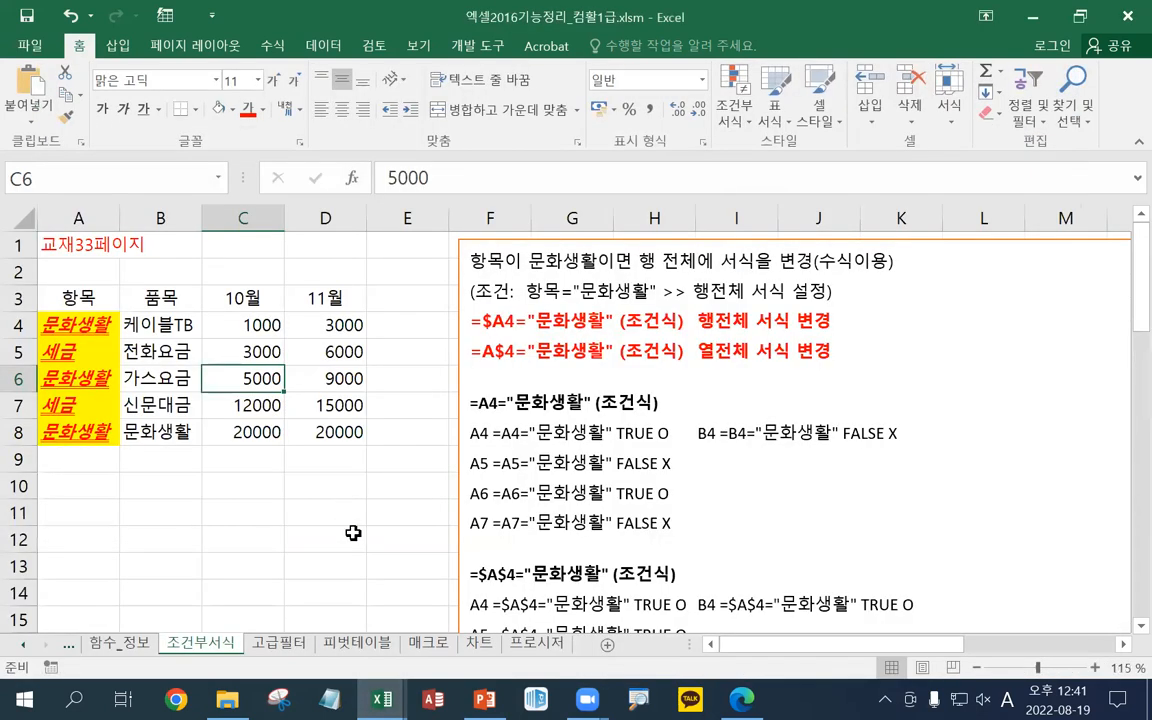
left_click(18, 646)
left_click(18, 646)
left_click(18, 646)
left_click(18, 646)
left_click(18, 646)
left_click(18, 646)
left_click(18, 646)
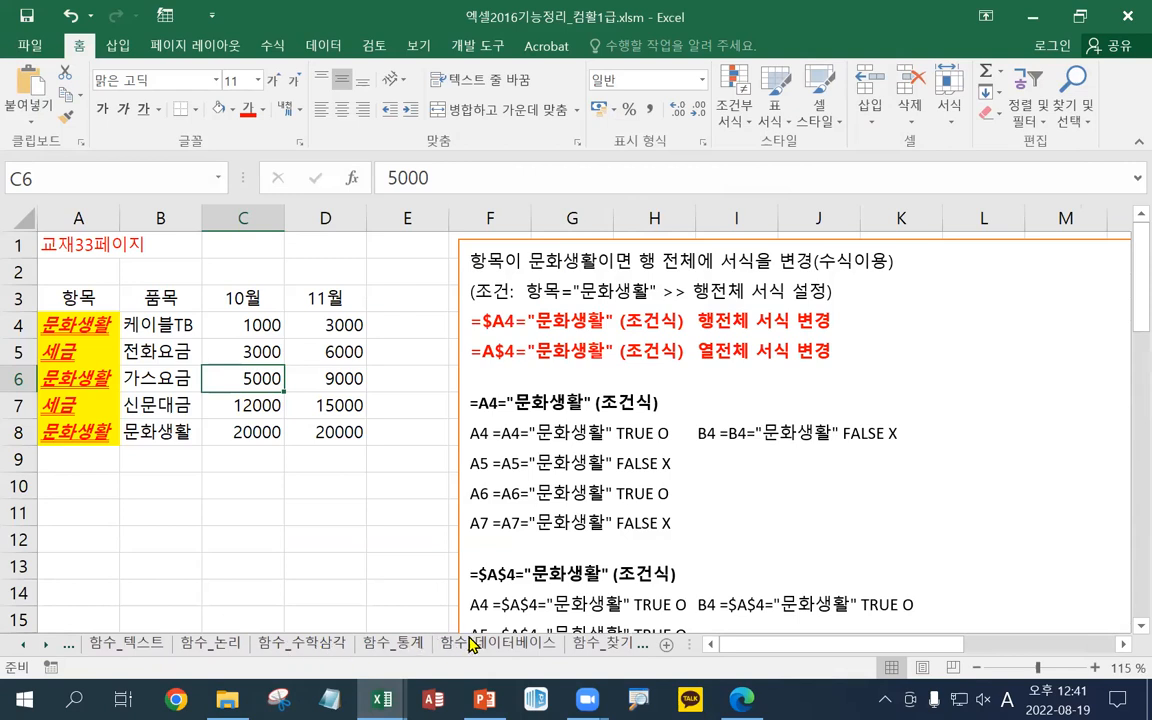
left_click(126, 642)
Examine the LEFT, RIGHT and MID syntax examples at the start of the sheet and minimize the reference workbook
scroll(279, 588, "up", 14)
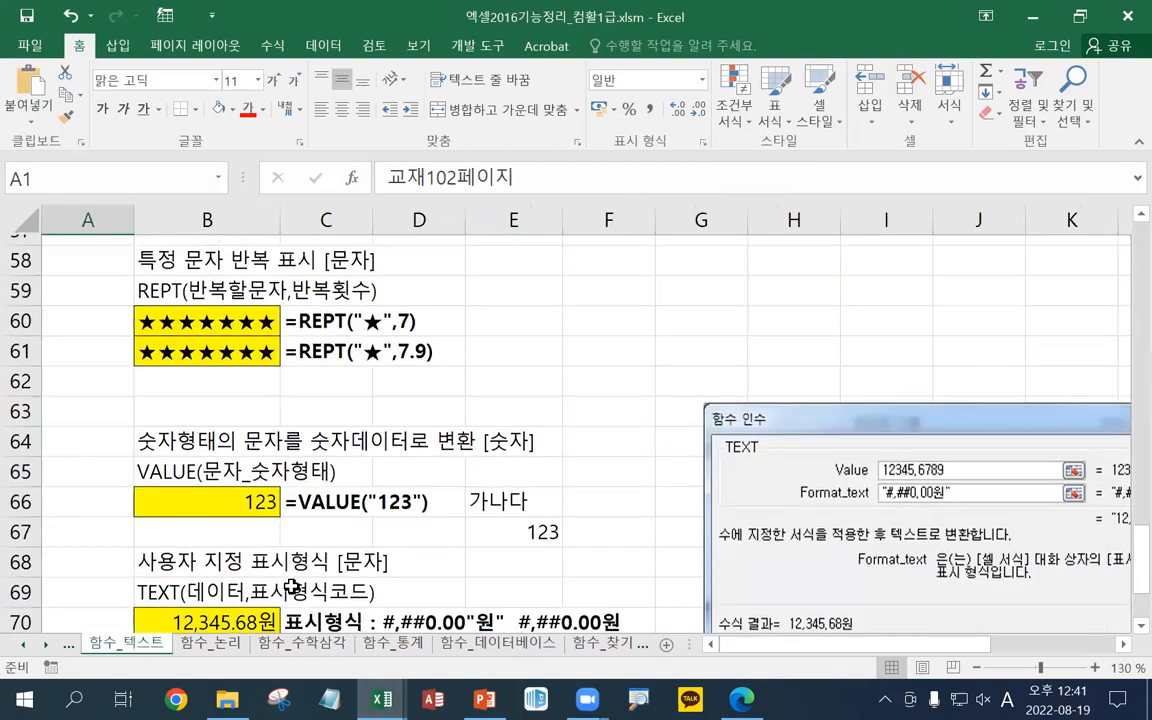
scroll(295, 585, "up", 4)
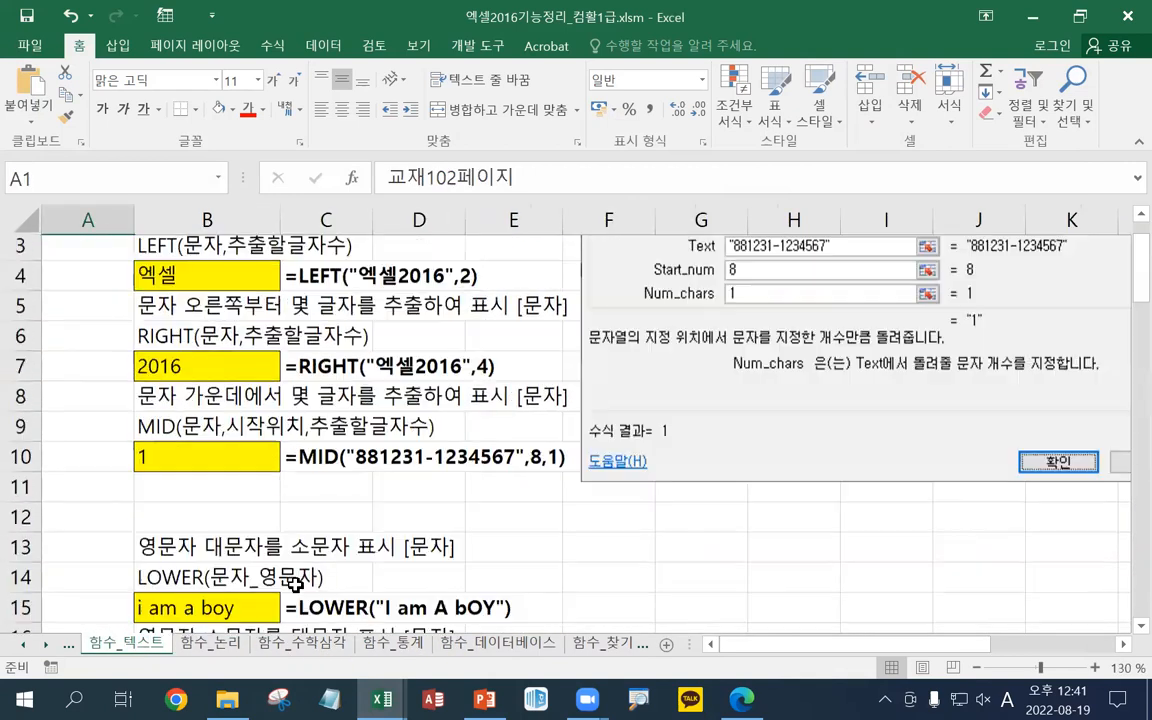
scroll(295, 585, "up", 1)
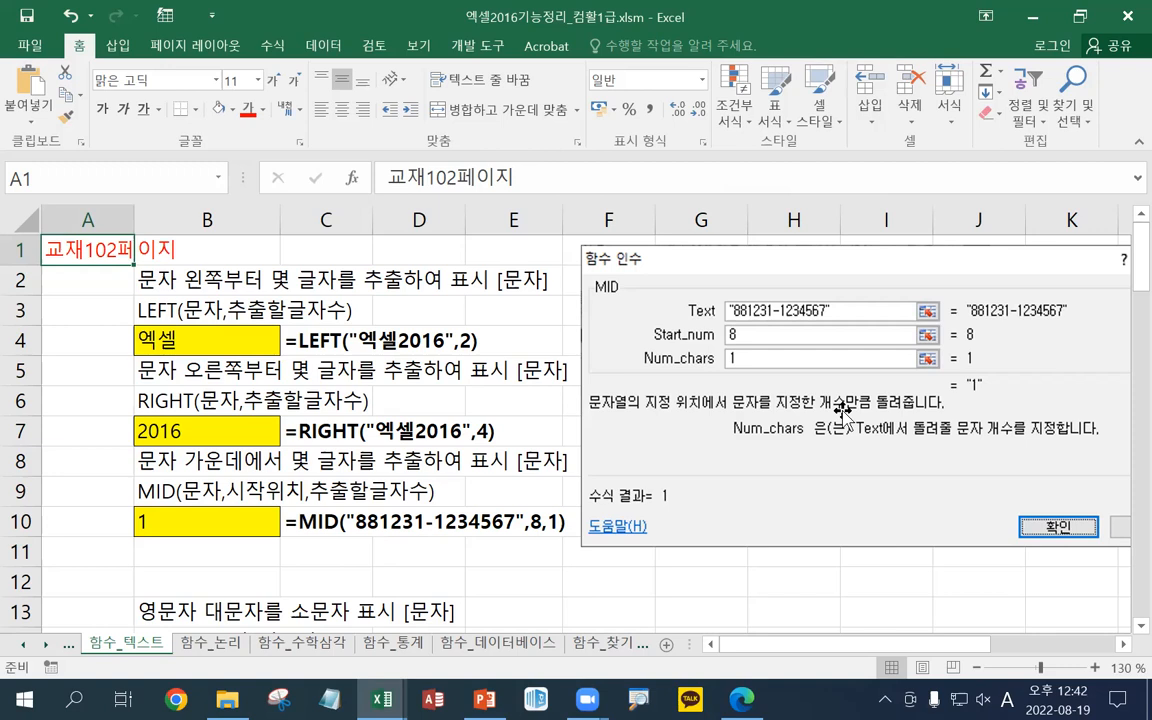
left_click(1025, 20)
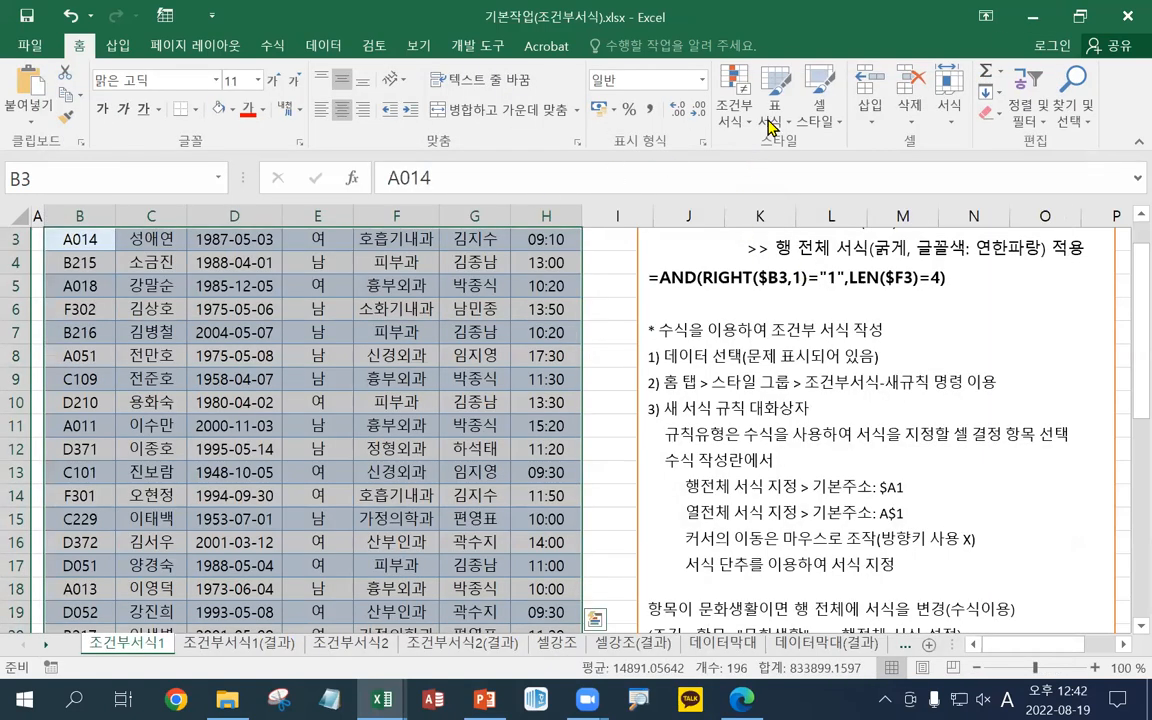
Start a new conditional formatting rule for the selected patient rows that uses a formula to determine the cells
left_click(736, 110)
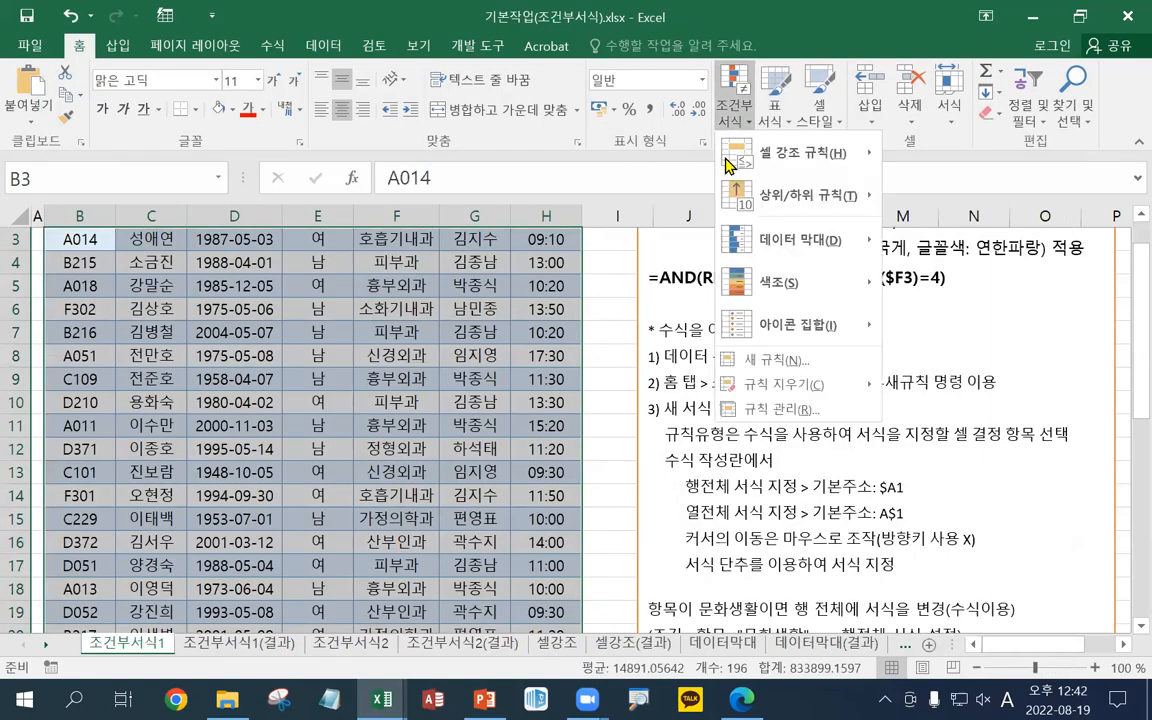
left_click(735, 358)
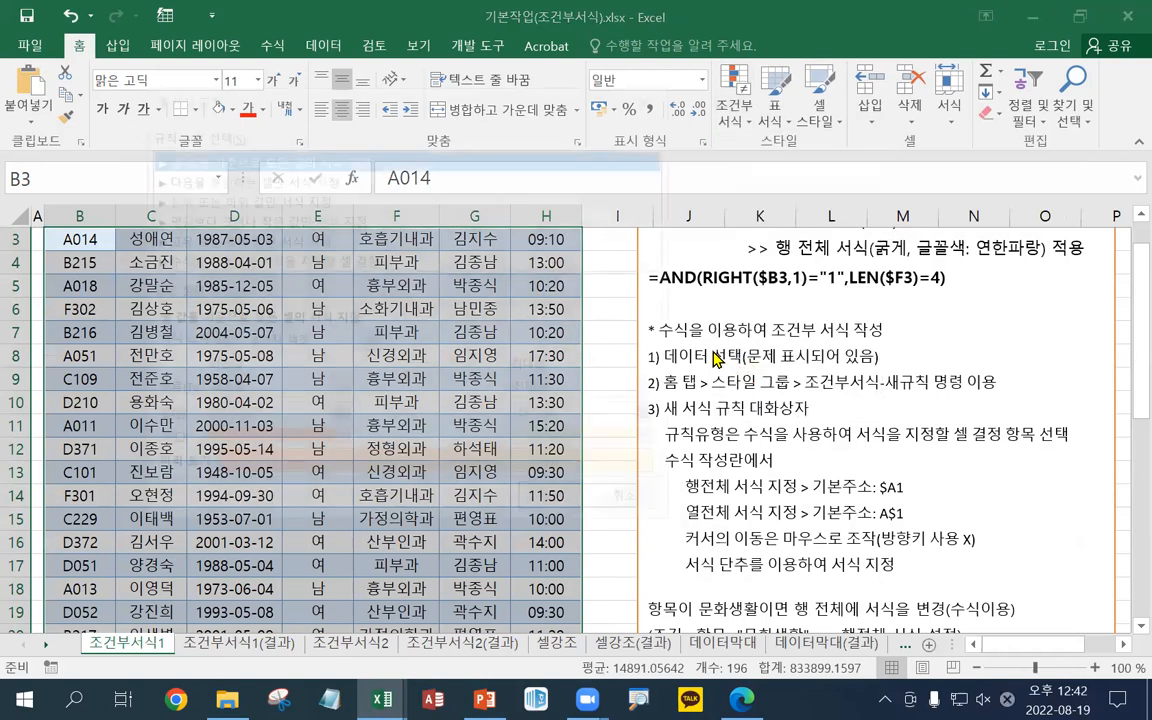
left_click(270, 259)
left_click(245, 340)
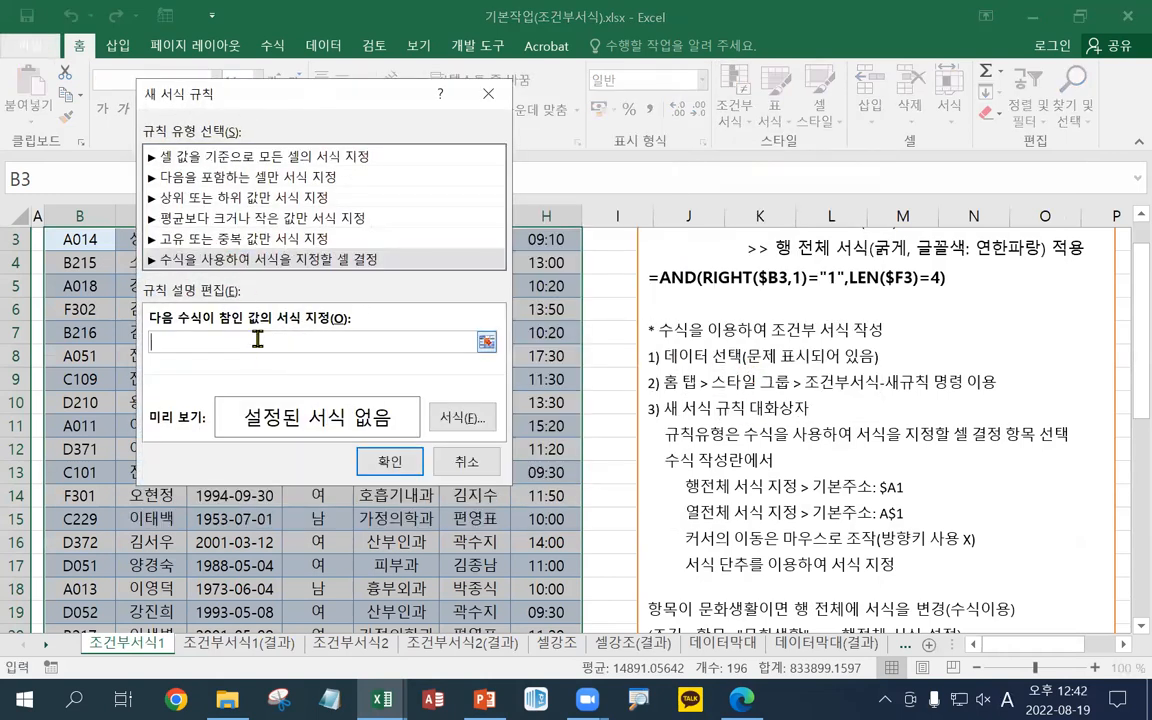
Enter the first condition =RIGHT($B3,1)="1" followed by a comma in the rule formula, locking only the column of B3
type("=")
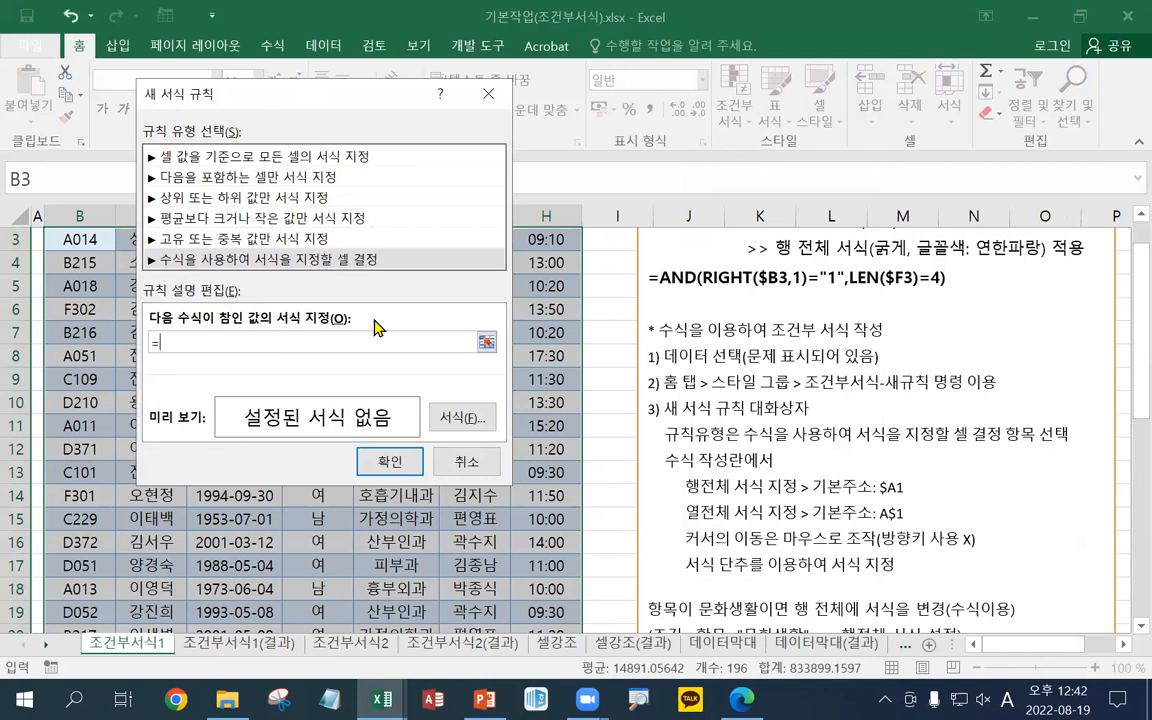
type("RIGHT(")
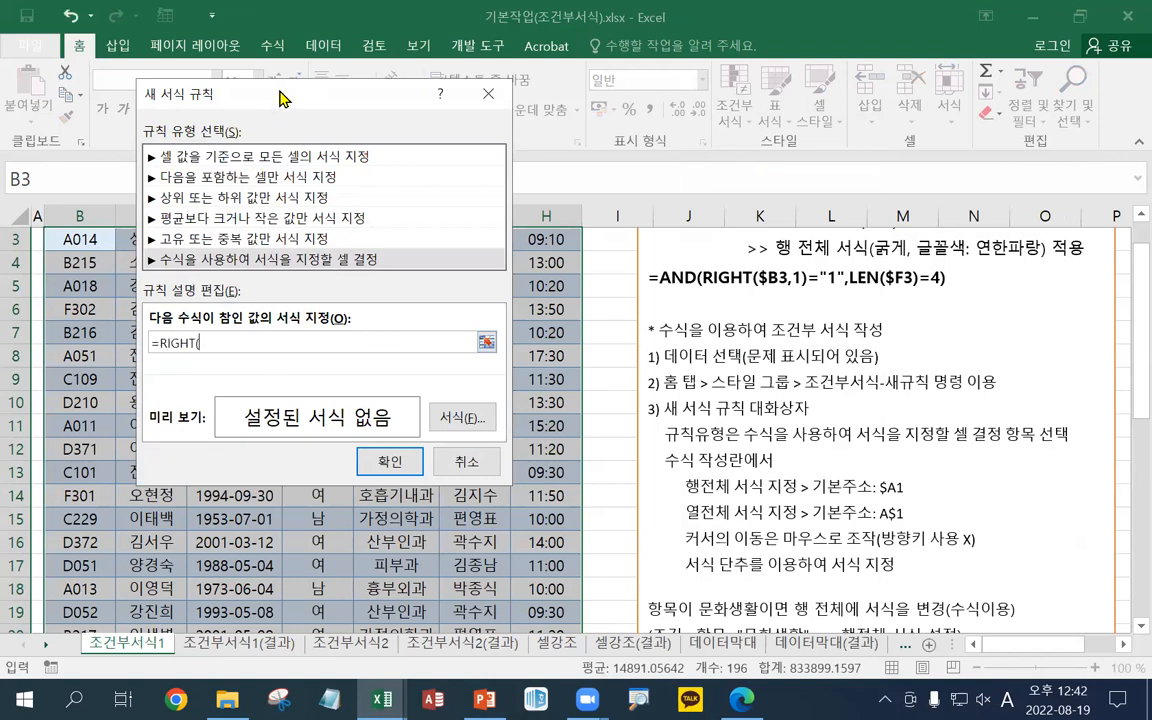
left_click_drag(250, 90, 407, 221)
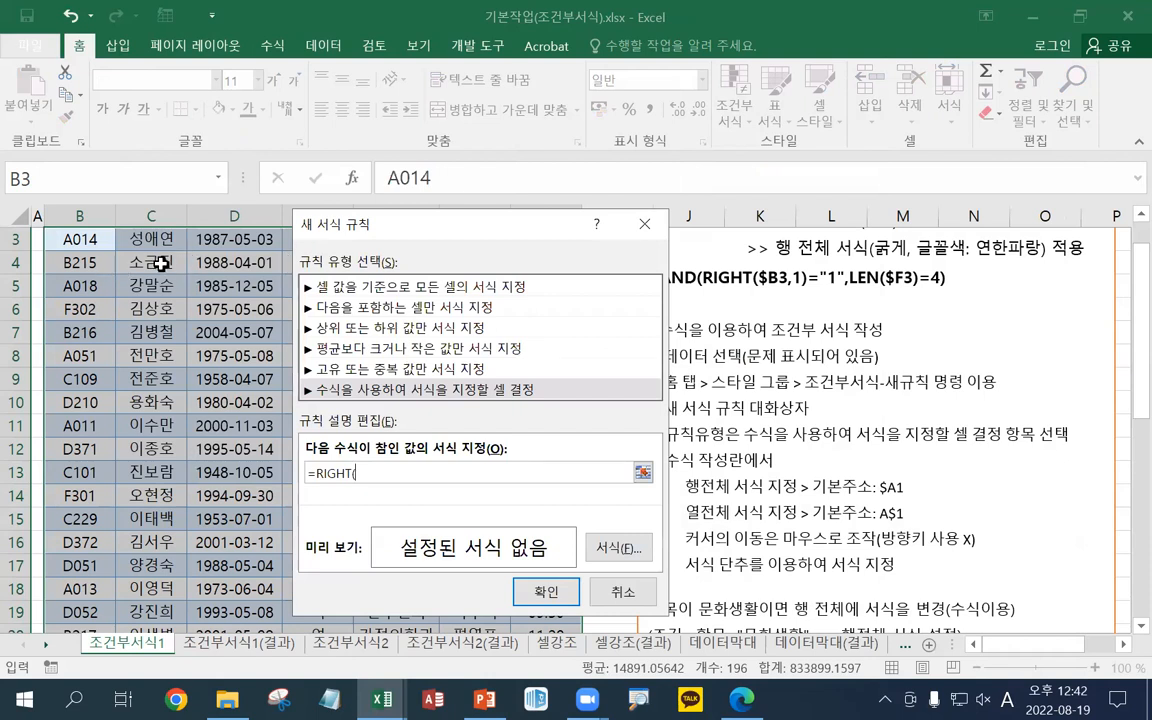
scroll(147, 265, "up", 1)
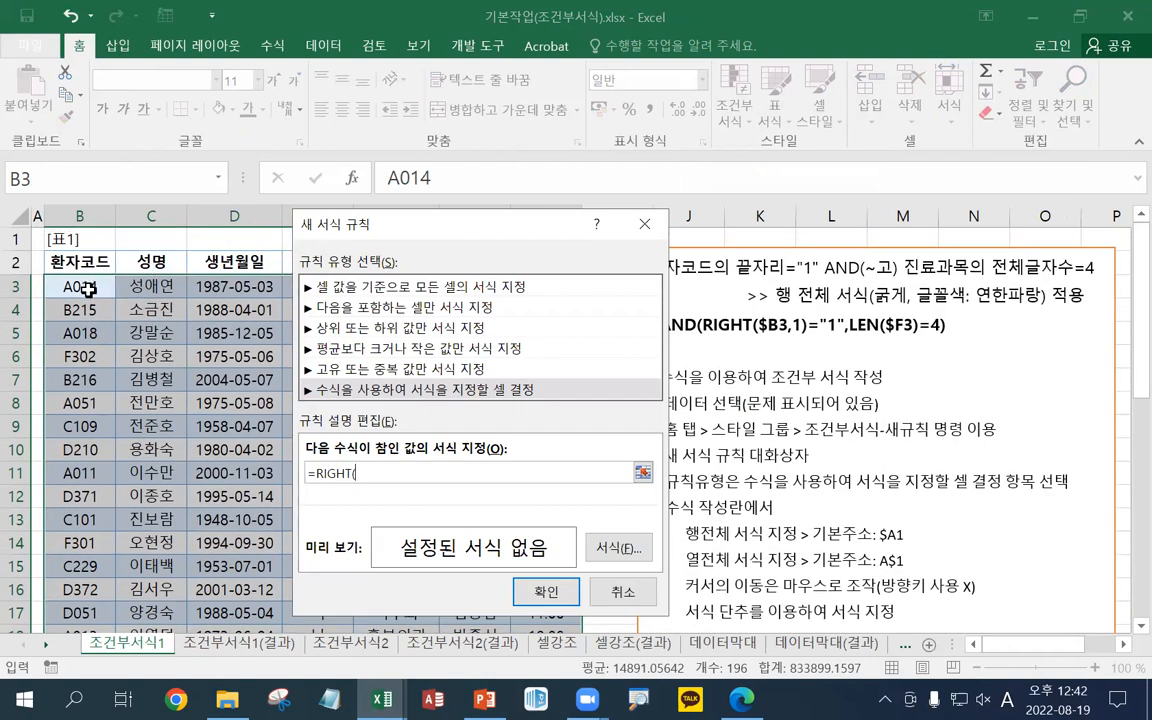
left_click(105, 285)
key("F4")
key("F4")
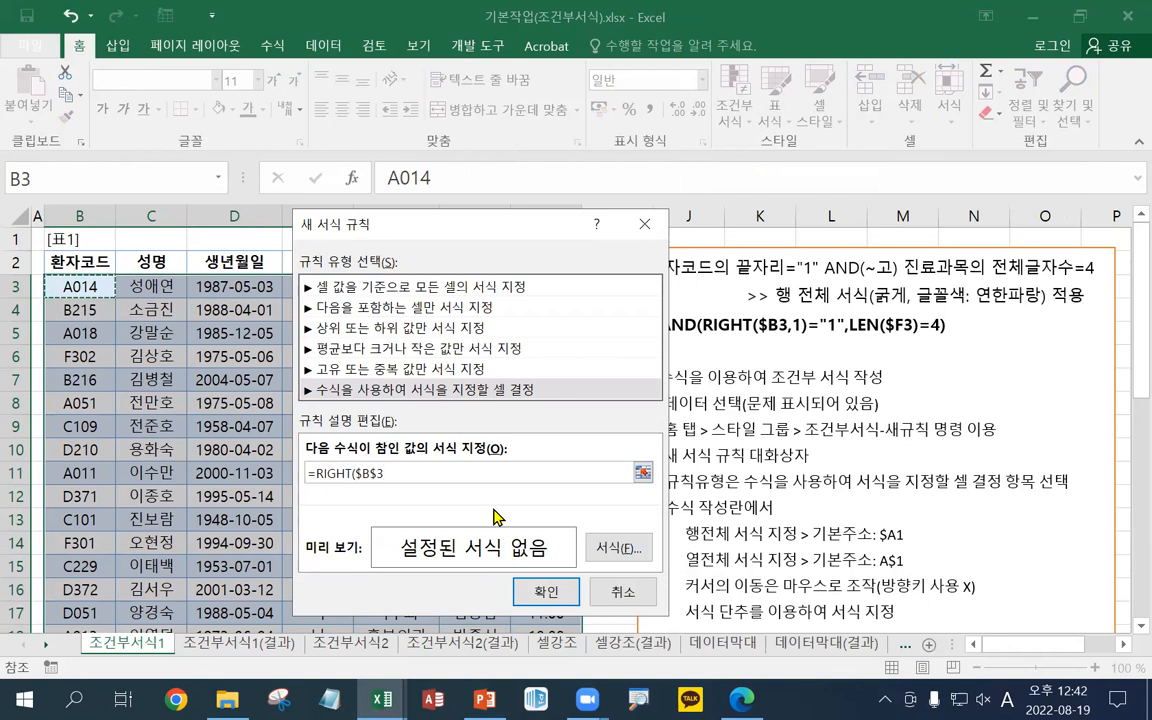
type(",1")
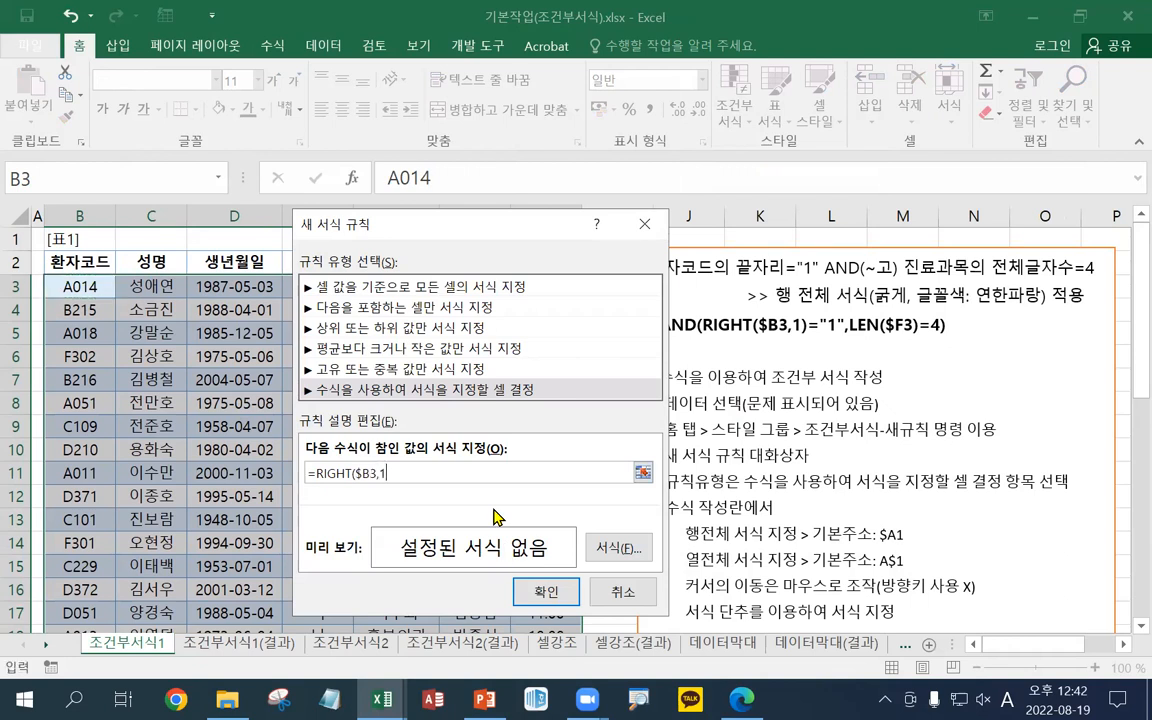
type(")=\"1\"")
type(",")
Add the second condition LEN($F3)=4 to the rule formula, referencing the 진료과목 cell with only its column locked
left_click_drag(525, 240, 835, 251)
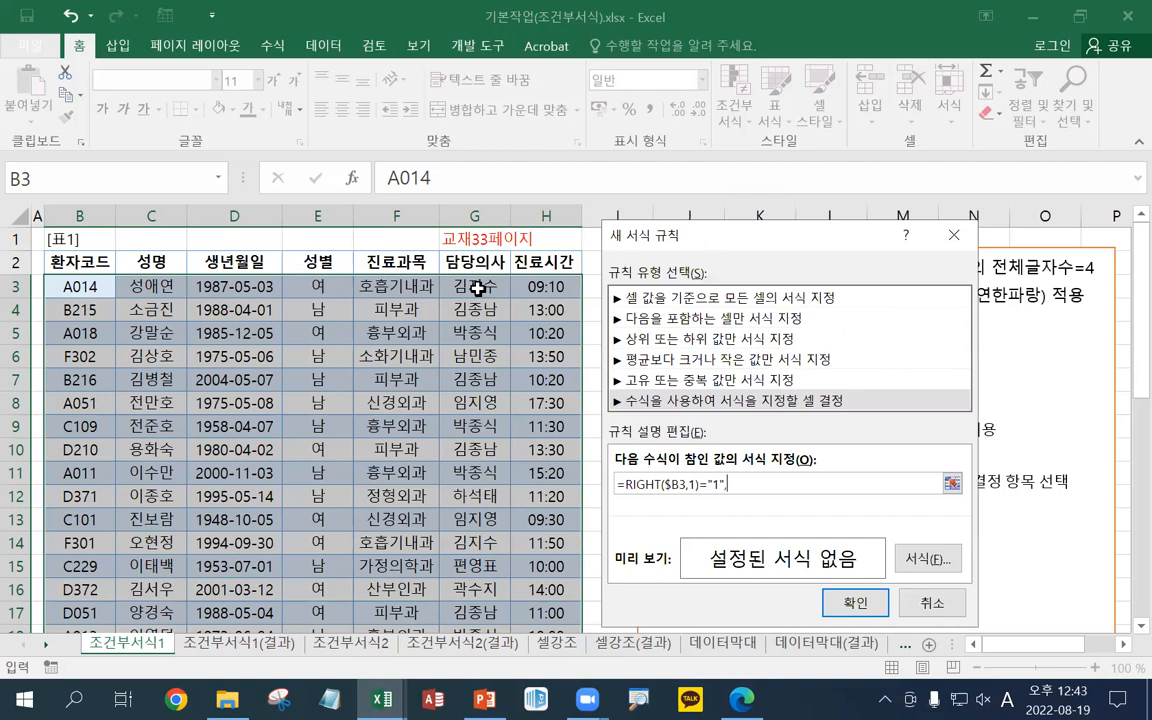
left_click(410, 286)
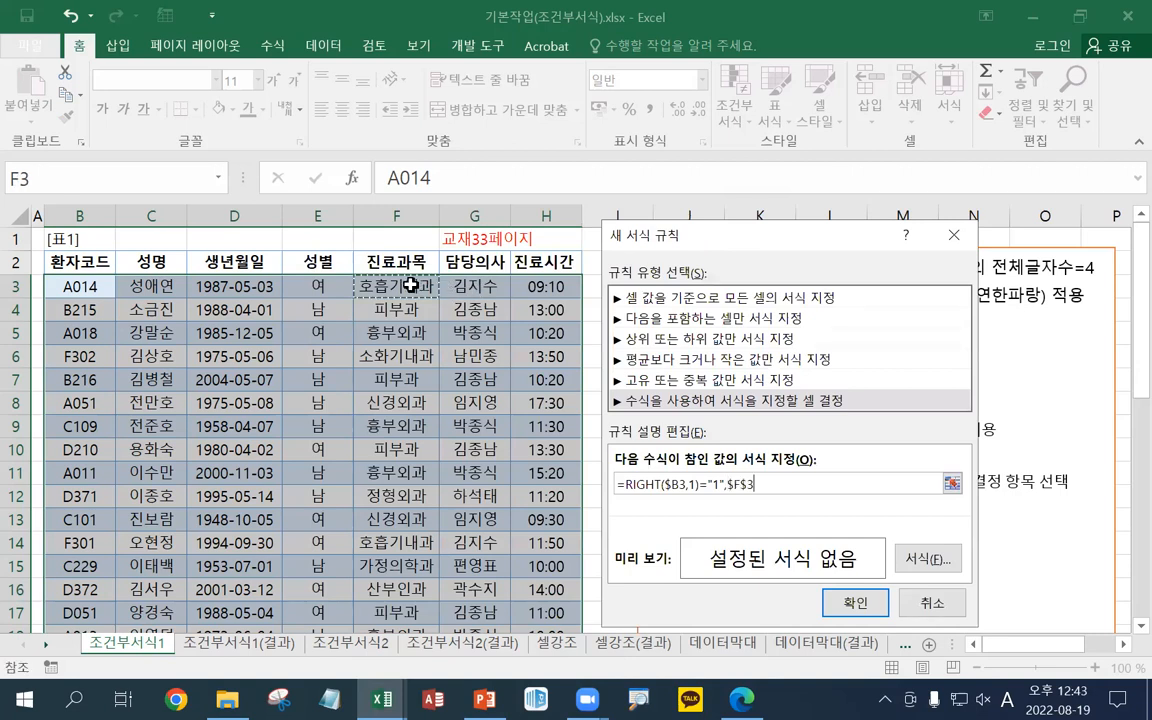
left_click(729, 484)
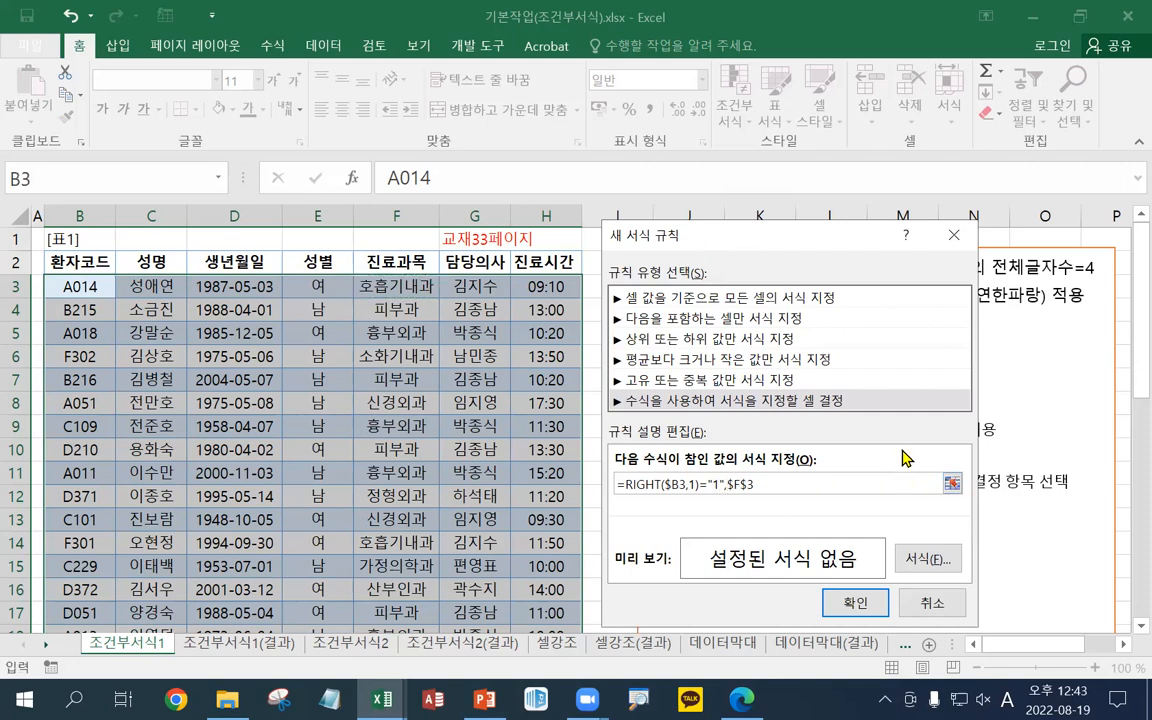
type("LEN(")
left_click_drag(747, 235, 439, 170)
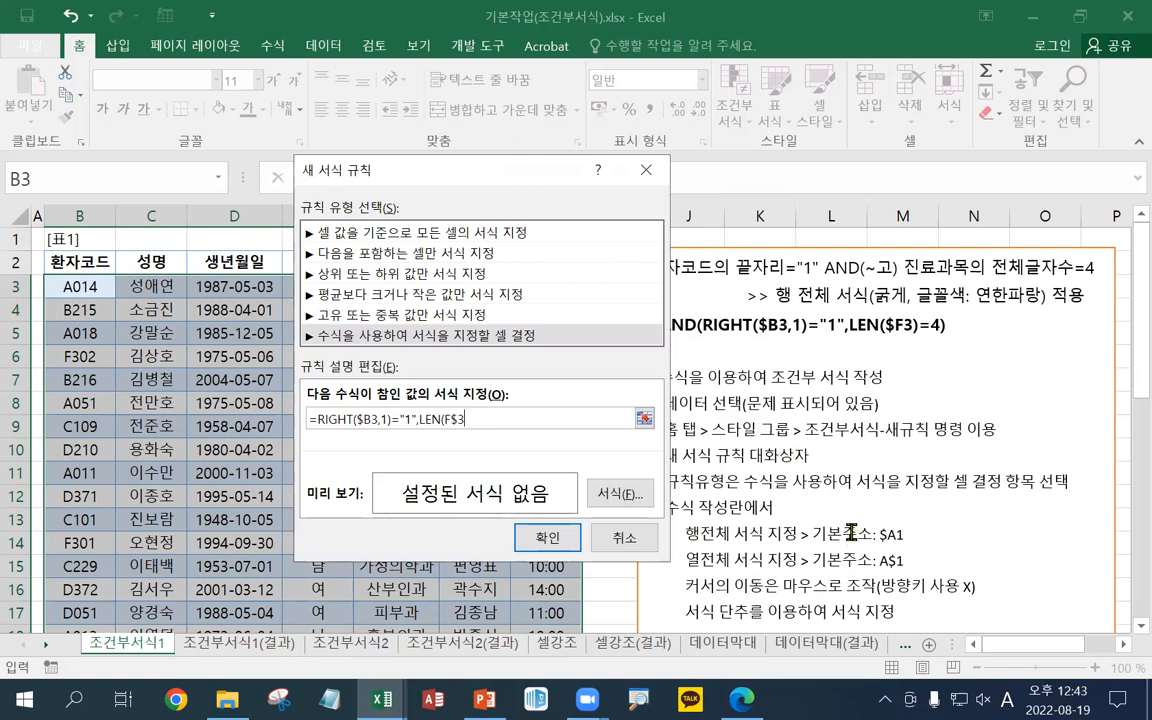
type(")")
type("=4")
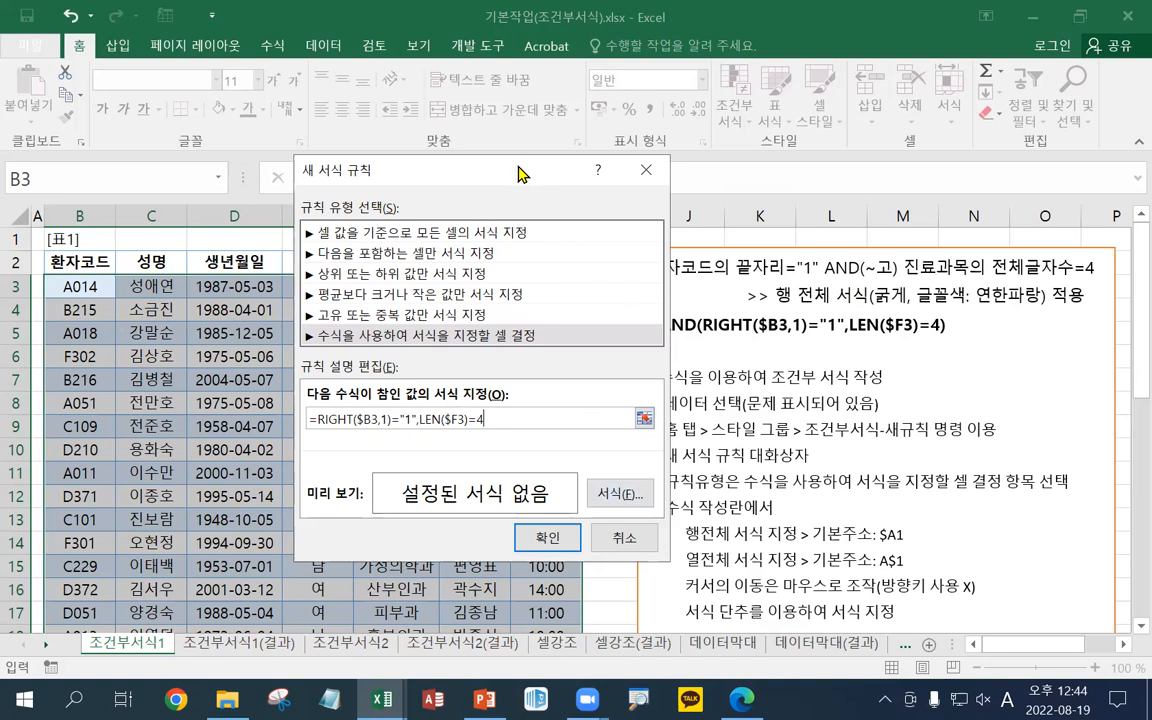
Wrap both conditions in an AND function so the rule formula reads =AND(RIGHT($B3,1)="1",LEN($F3)=4)
left_click_drag(518, 175, 402, 127)
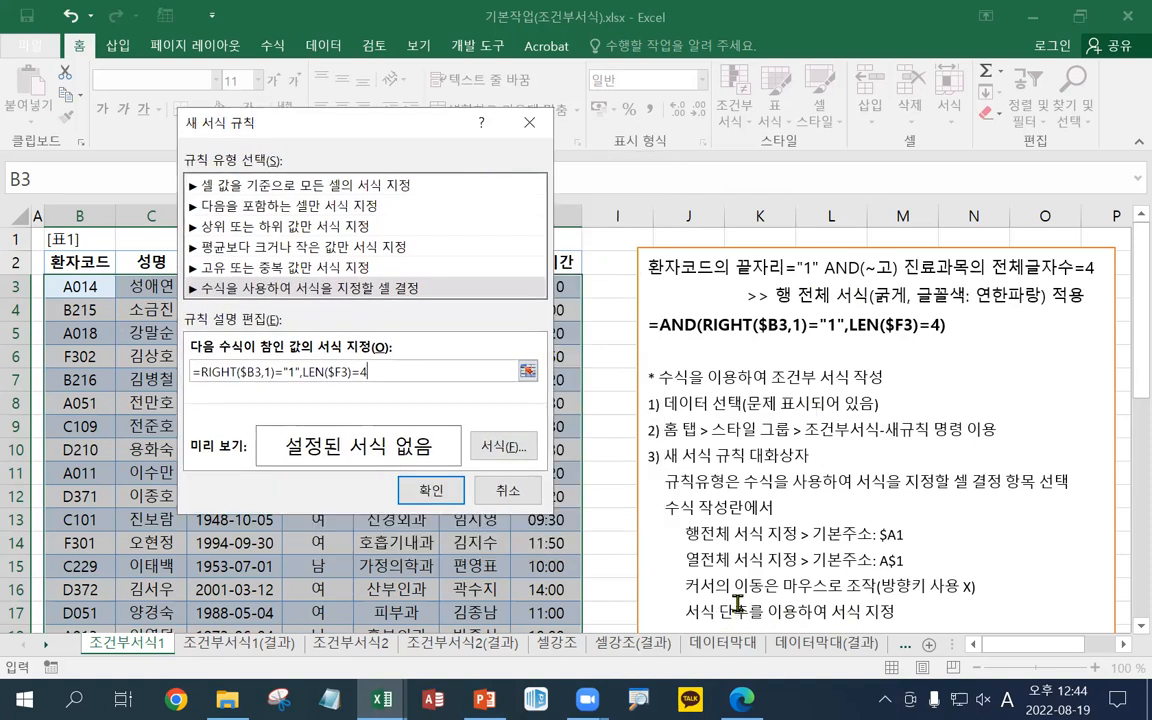
scroll(737, 603, "down", 1)
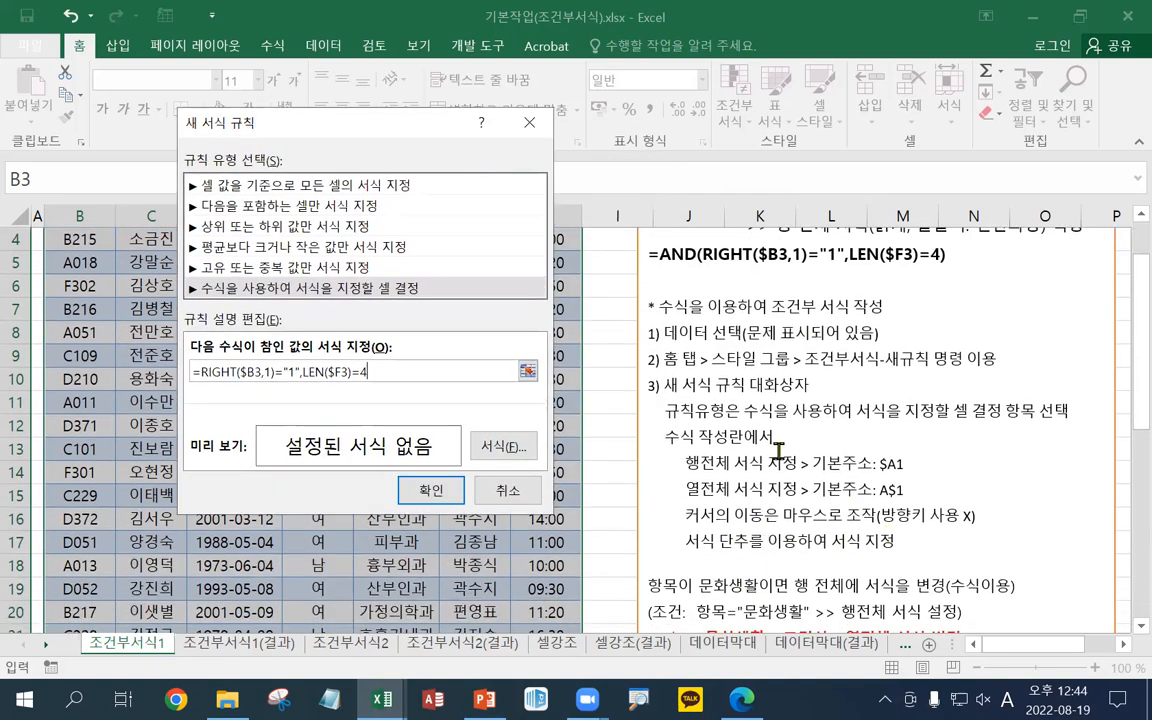
left_click(200, 371)
type("AND(")
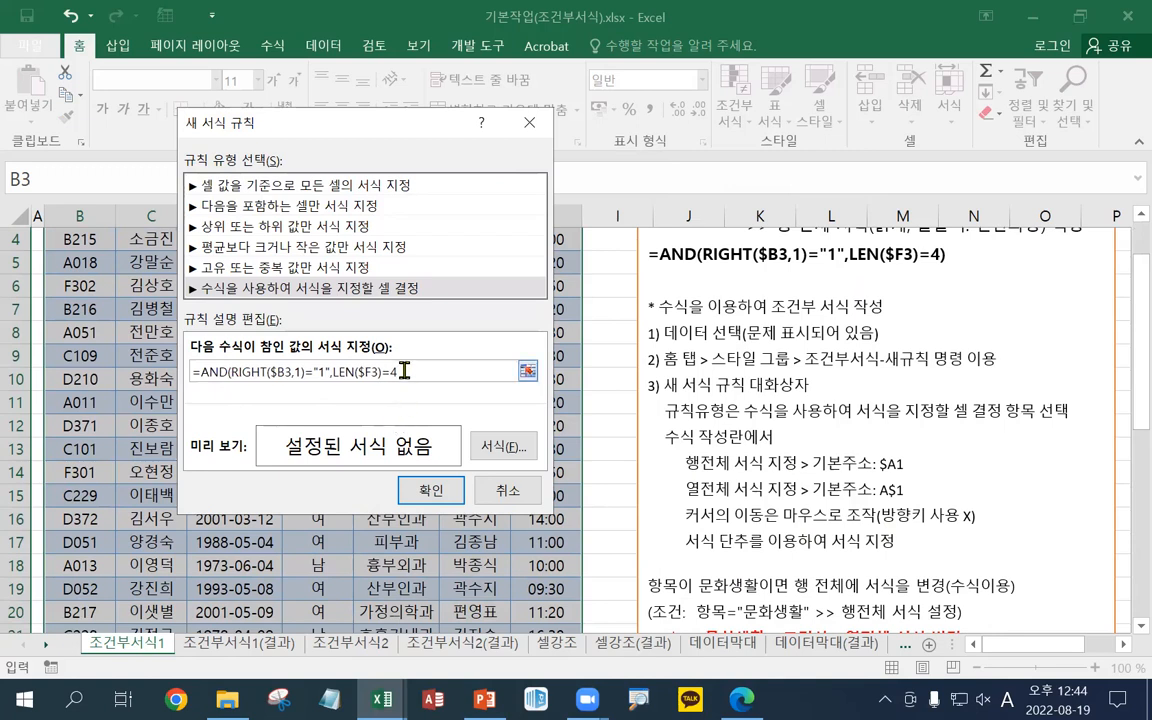
left_click(404, 371)
scroll(728, 423, "up", 1)
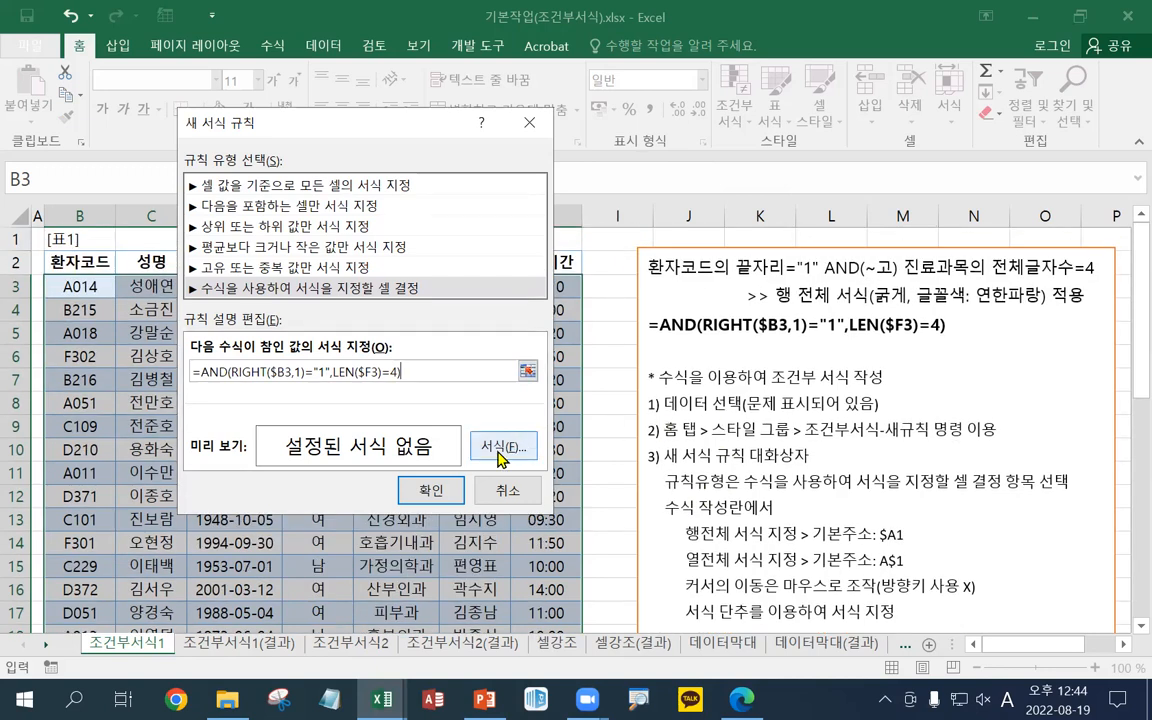
Set the rule's format to a bold (굵게) font in standard light blue and apply the rule to the table
left_click(500, 452)
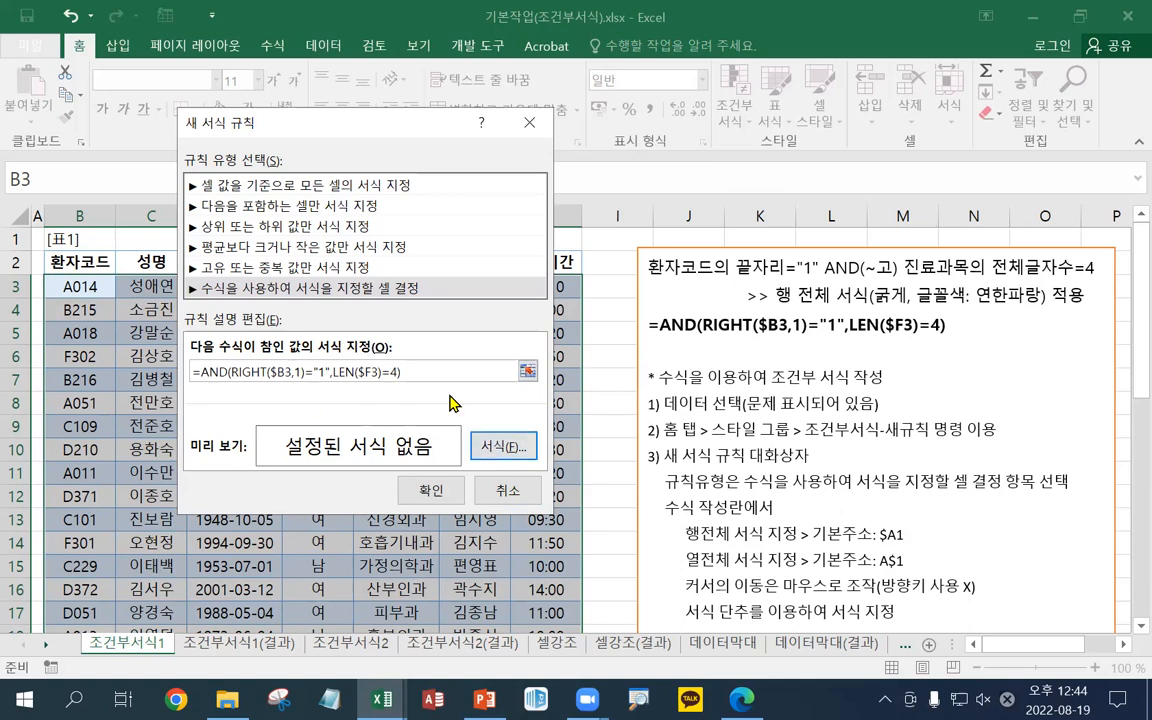
left_click(505, 450)
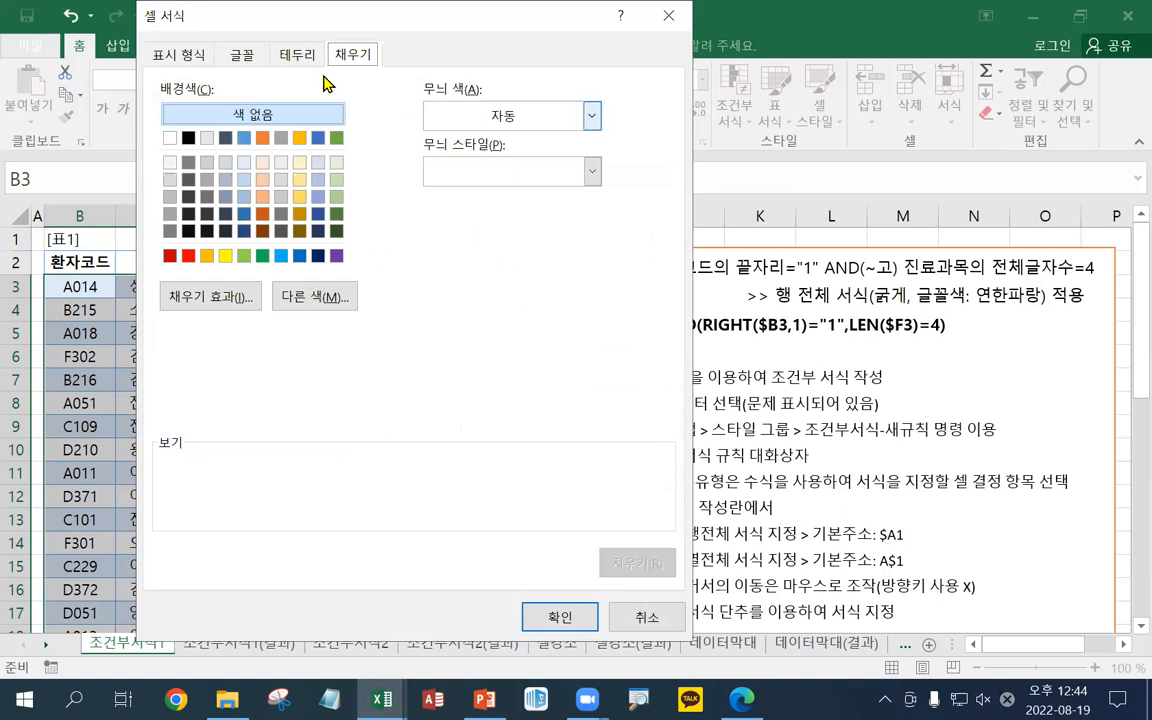
left_click(240, 53)
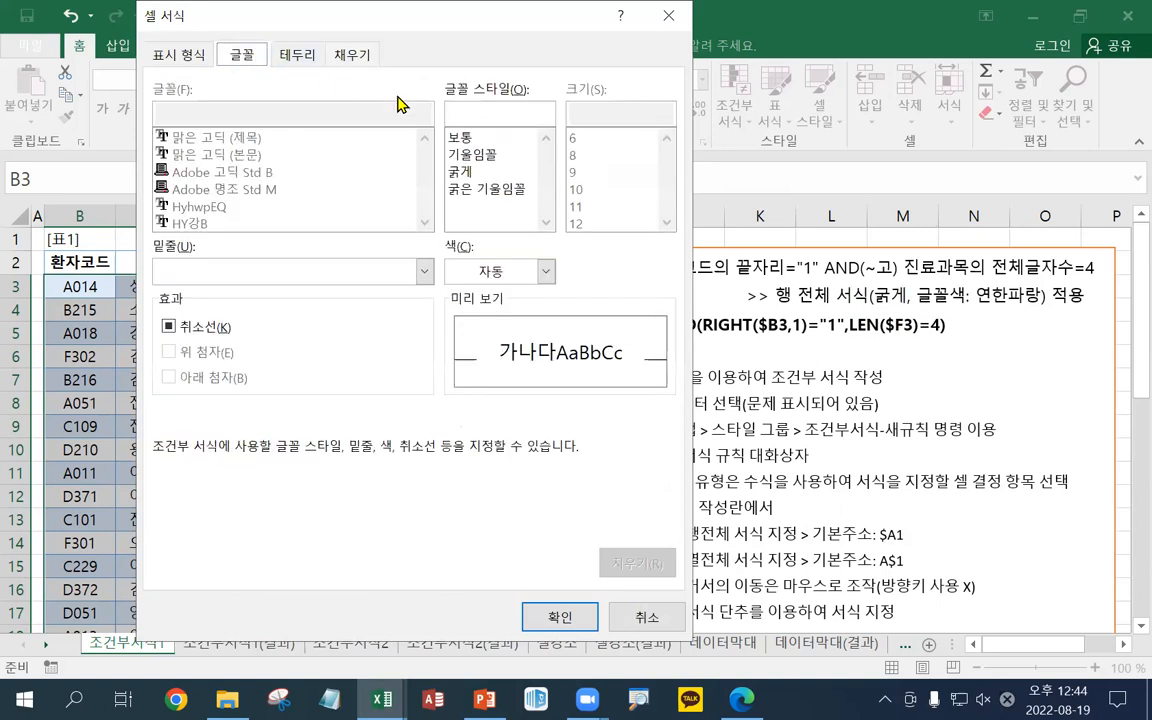
left_click(477, 174)
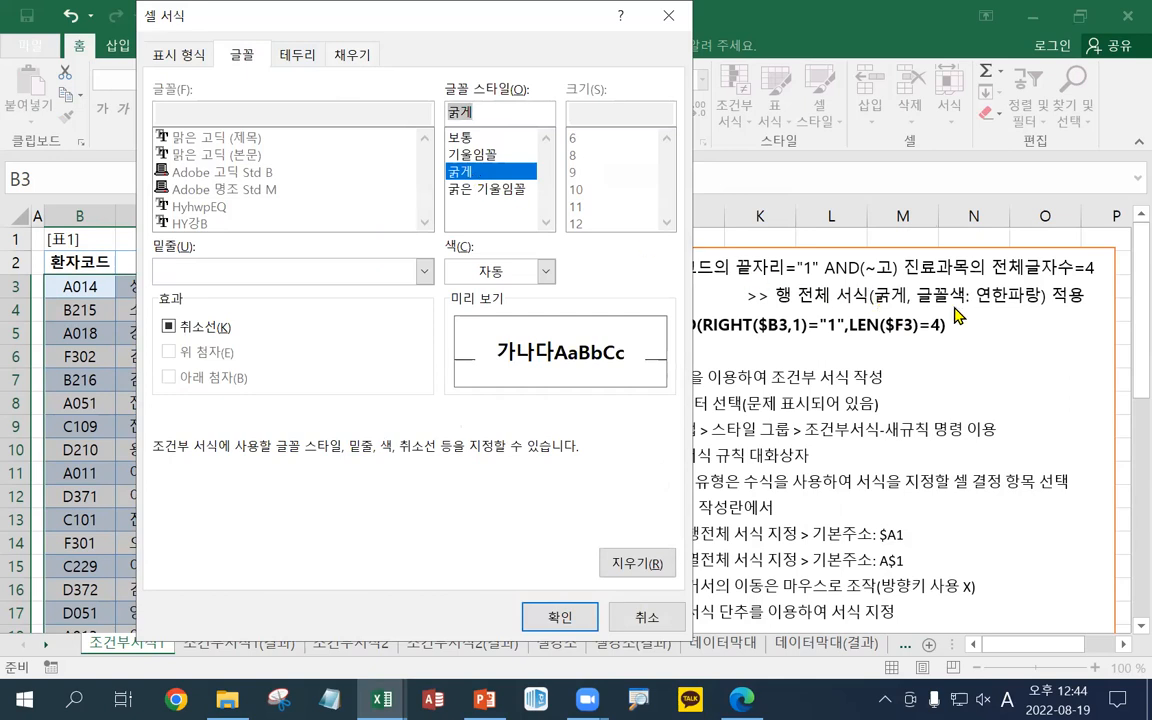
left_click(545, 273)
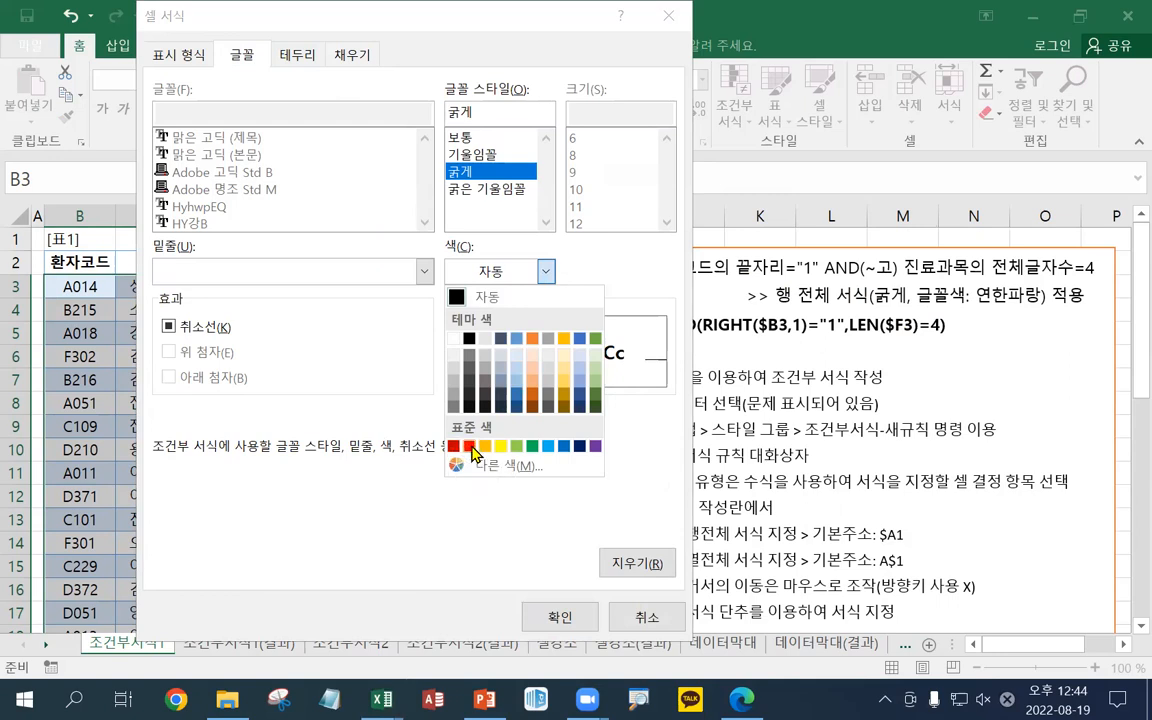
left_click(551, 452)
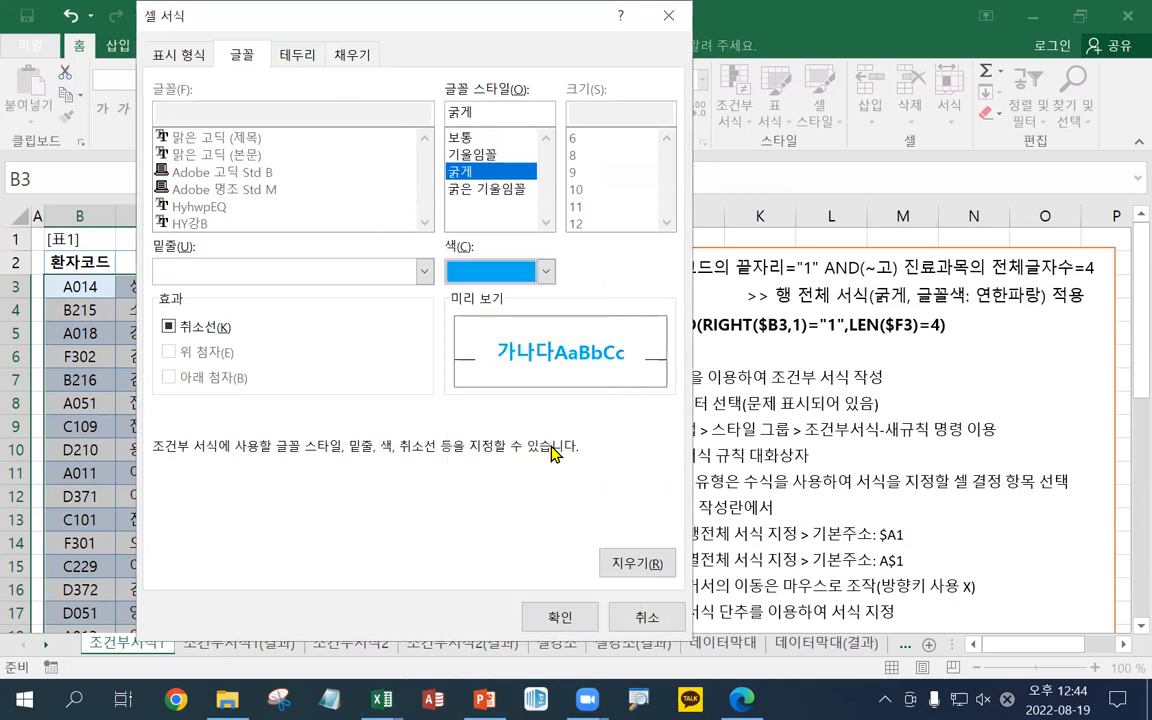
left_click(587, 620)
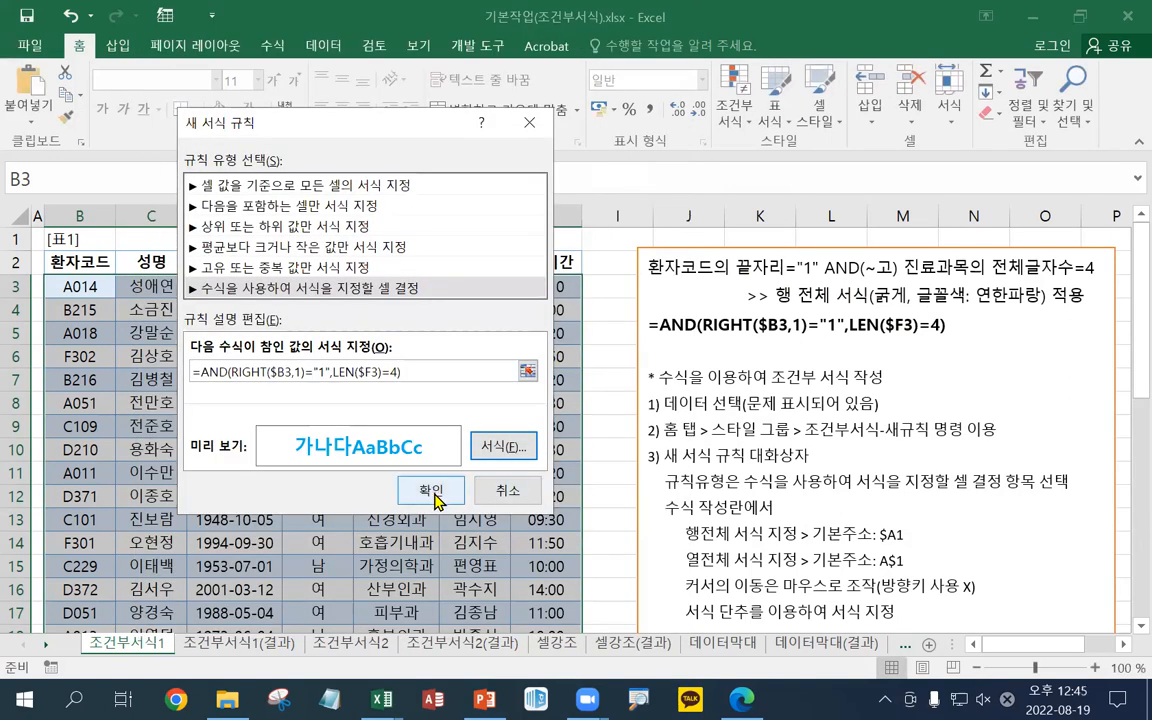
left_click(432, 492)
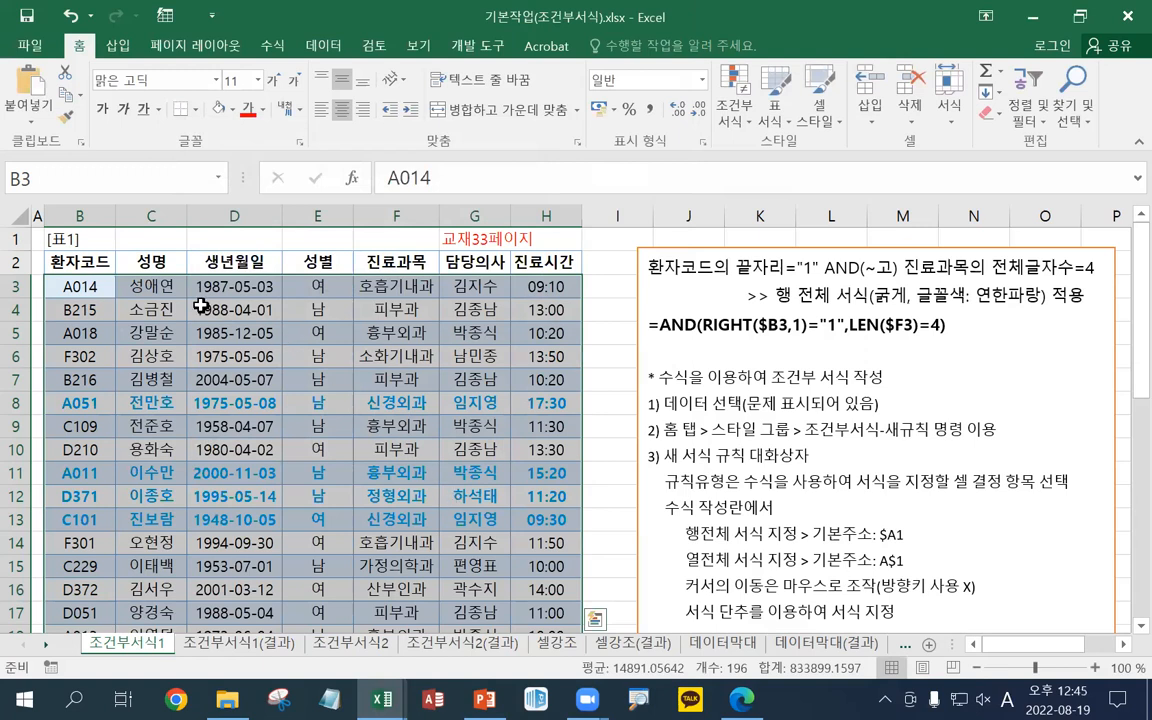
Check the table rows from row 3 to row 30 against the rule's conditions on 환자코드 and 진료과목
left_click(105, 286)
left_click_drag(166, 286, 560, 287)
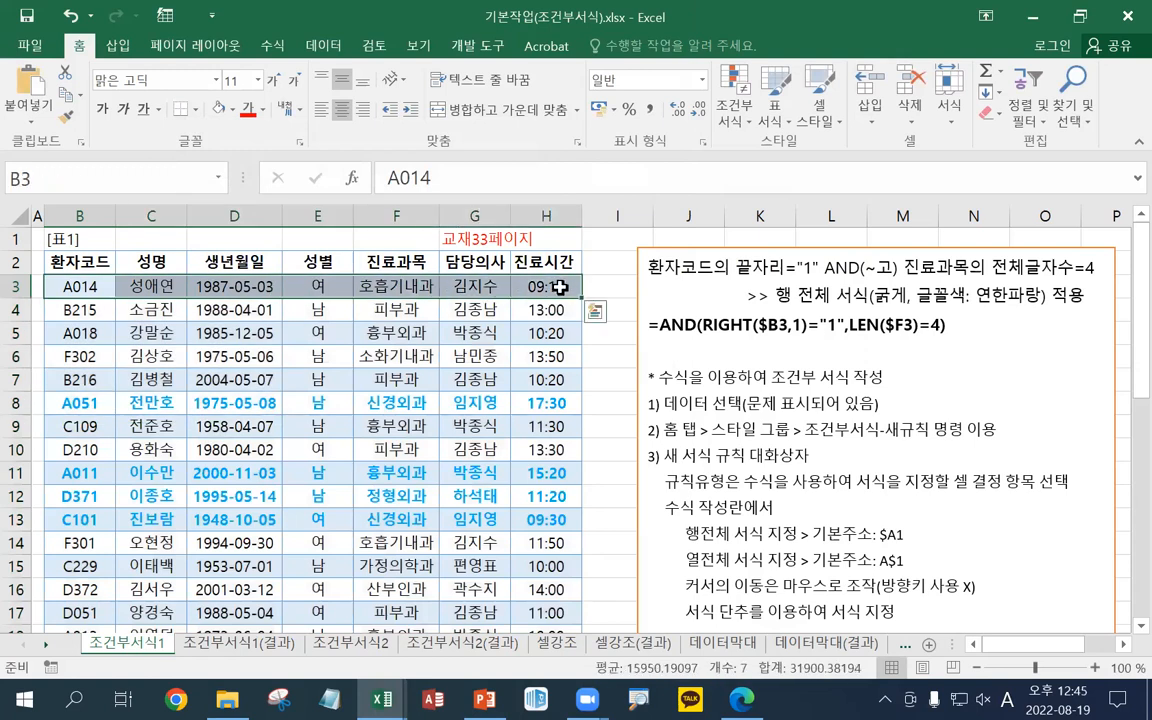
left_click_drag(85, 310, 545, 310)
left_click_drag(150, 333, 400, 333)
left_click_drag(150, 356, 396, 356)
left_click_drag(85, 404, 553, 407)
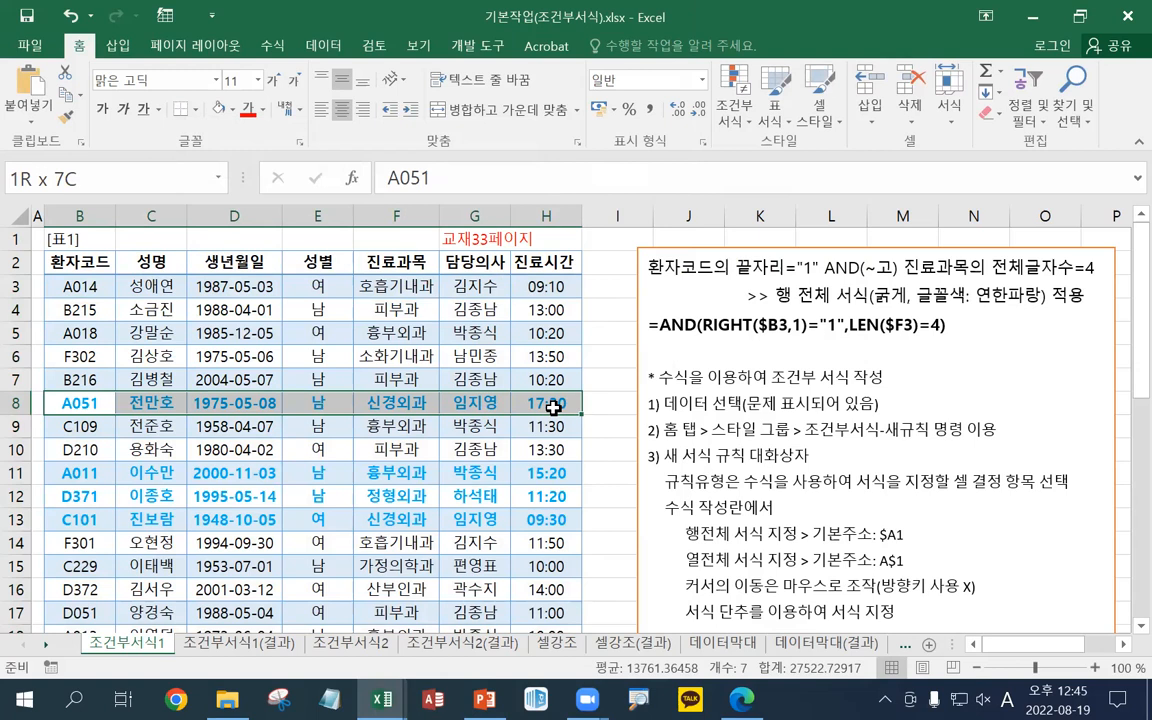
left_click_drag(553, 407, 553, 407)
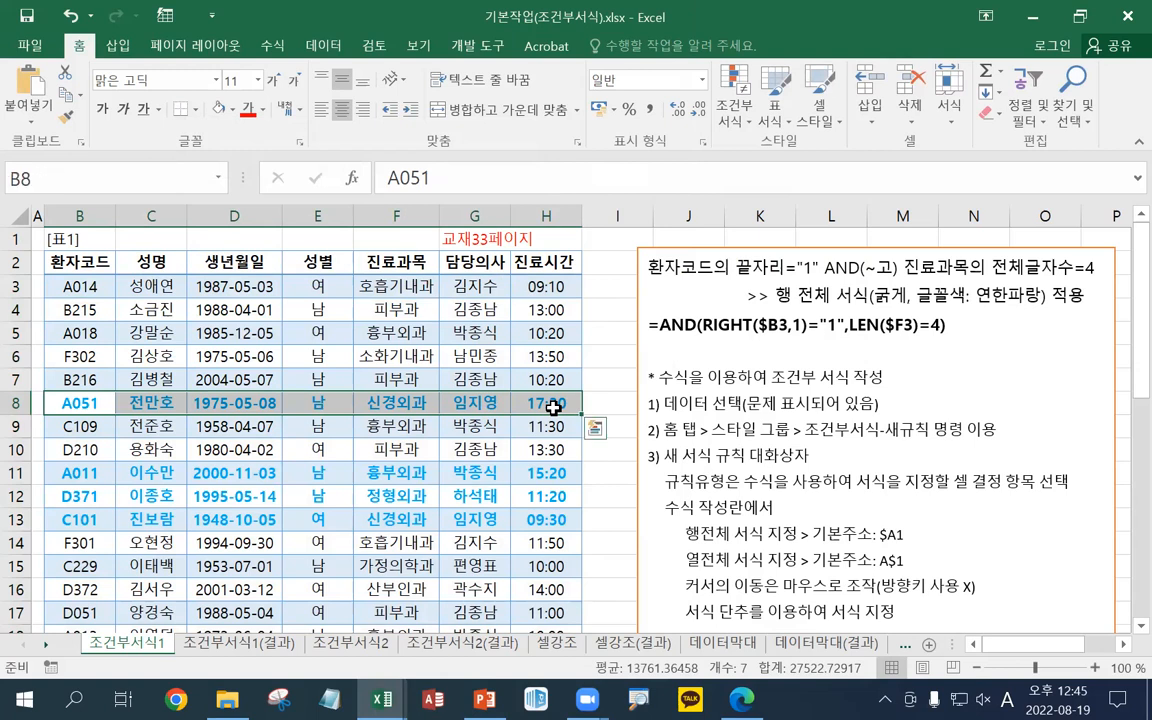
scroll(553, 407, "down", 1)
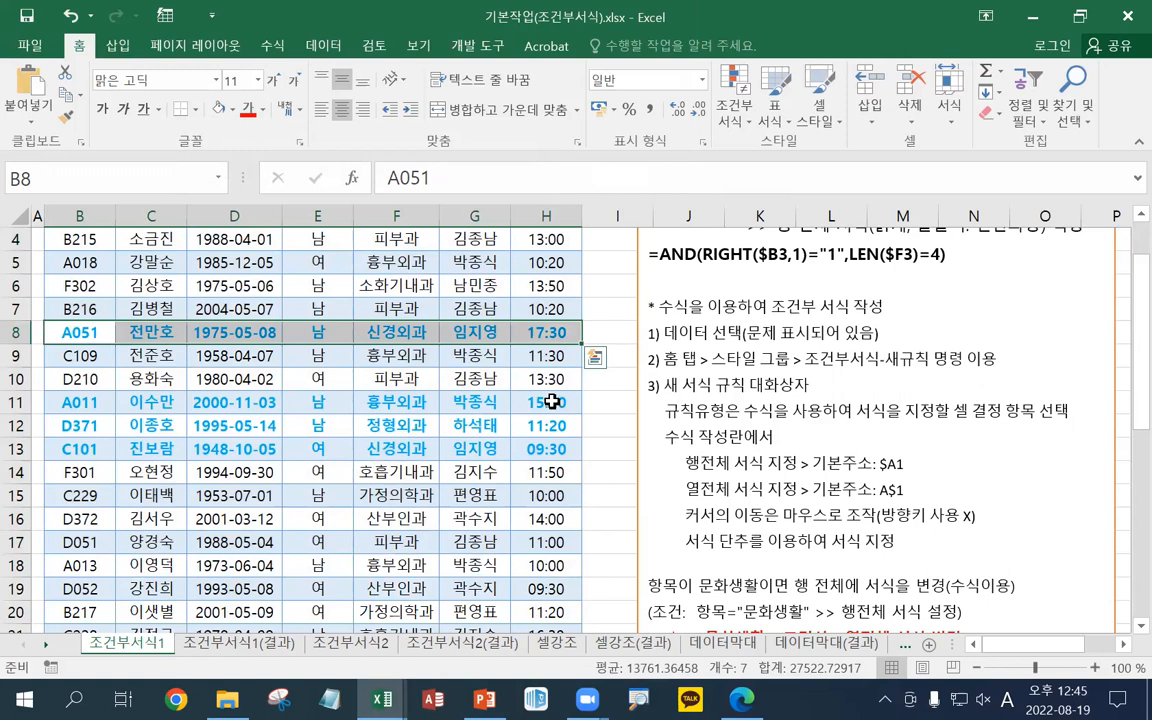
scroll(125, 385, "down", 3)
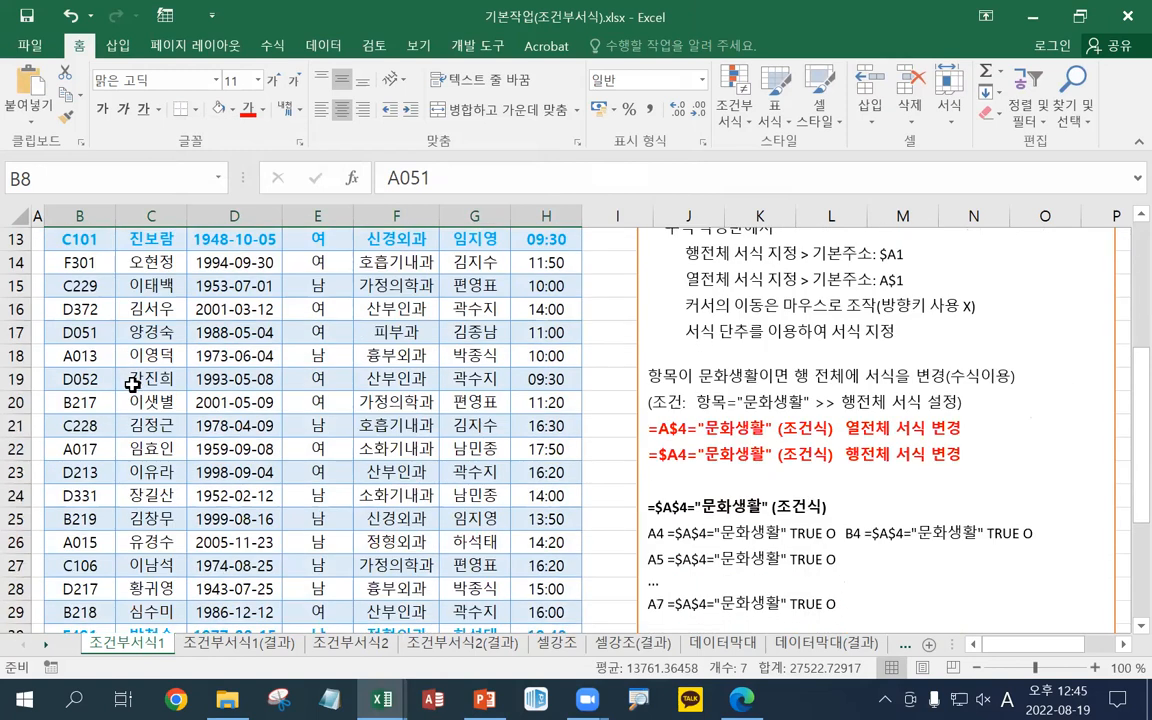
scroll(132, 385, "down", 2)
left_click_drag(90, 492, 552, 485)
scroll(472, 428, "up", 4)
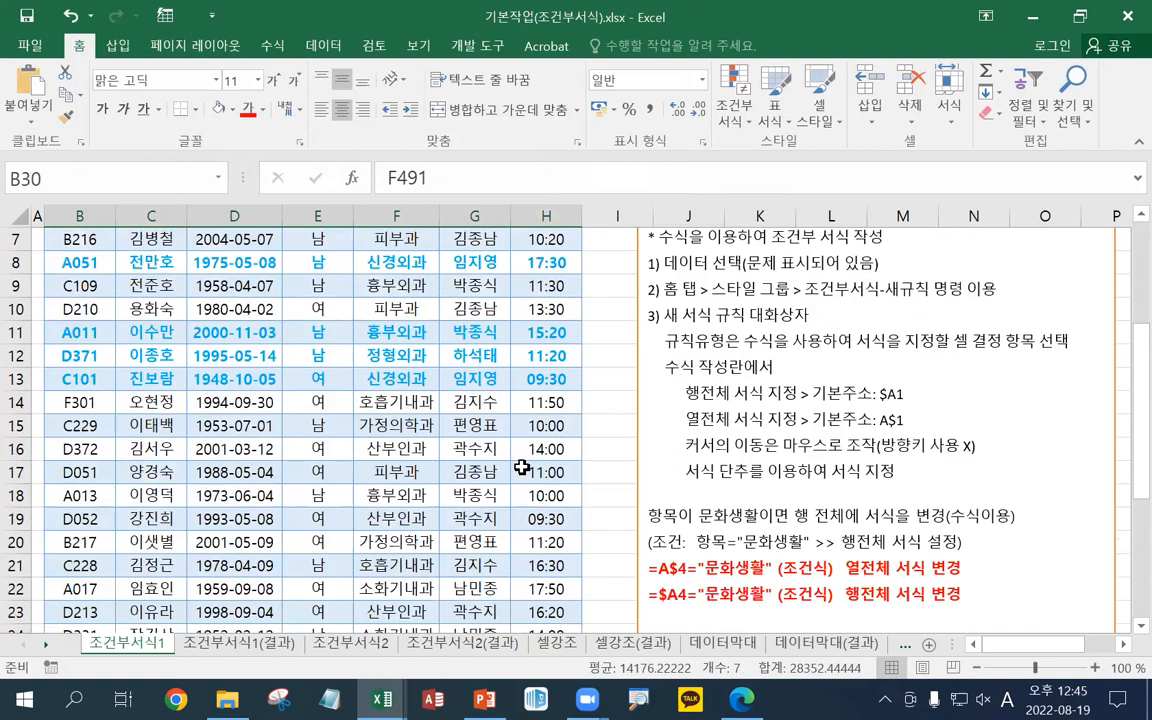
scroll(489, 446, "up", 2)
left_click(478, 428)
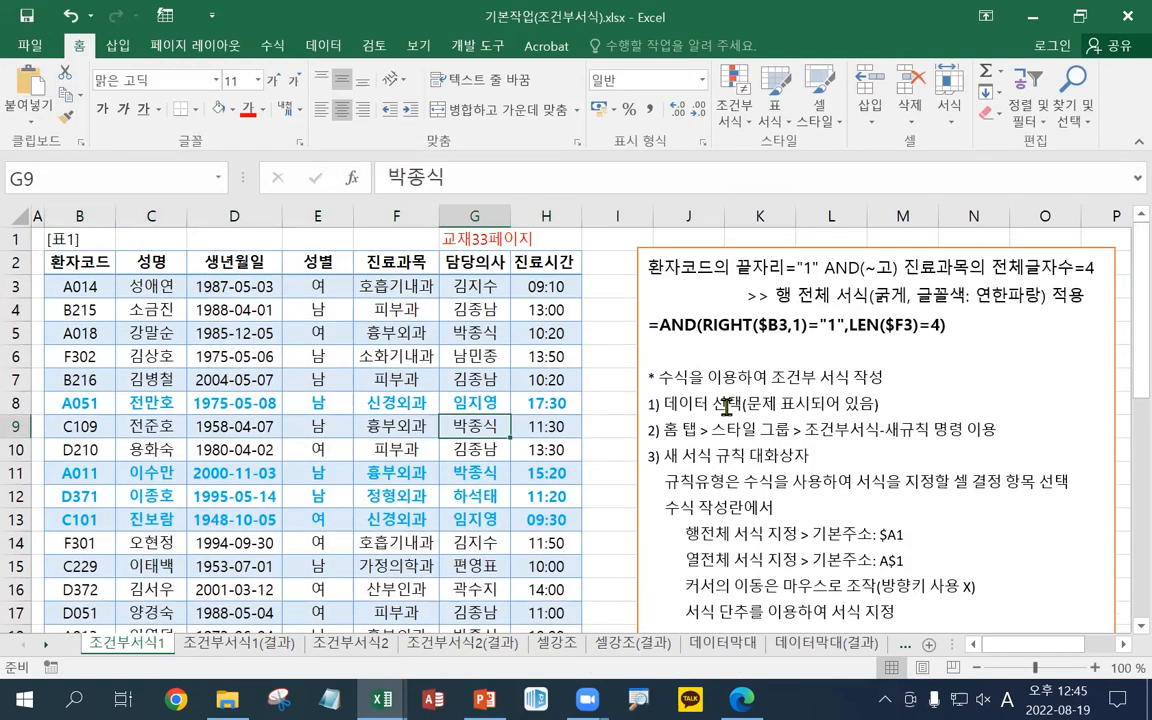
Enlarge the =AND(RIGHT($B3,1)="1",LEN($F3)=4) line in the notes text box by two font size steps
left_click(769, 352)
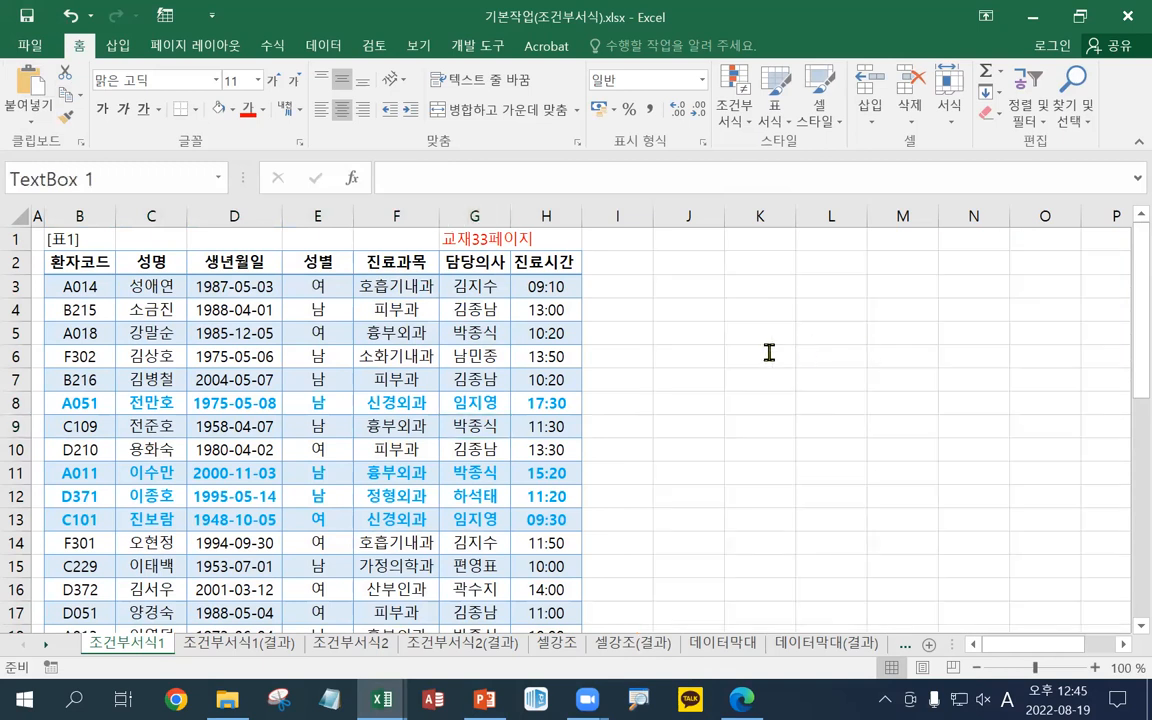
triple_click(655, 327)
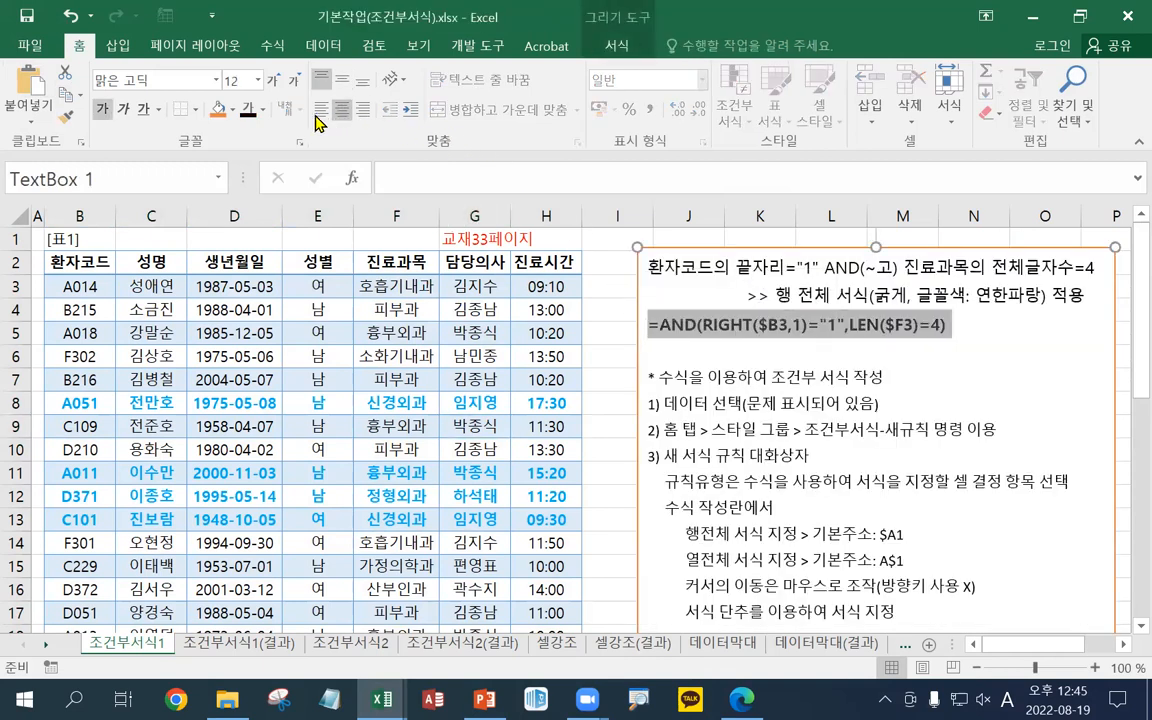
left_click(273, 82)
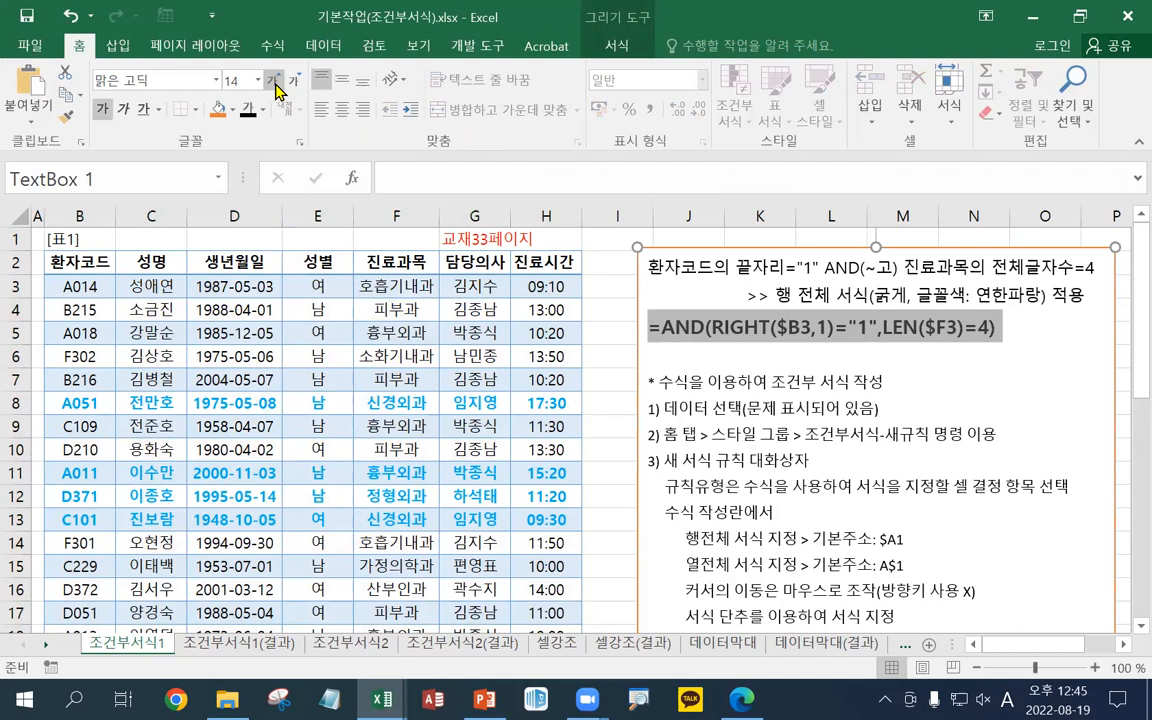
left_click(275, 84)
left_click(955, 368)
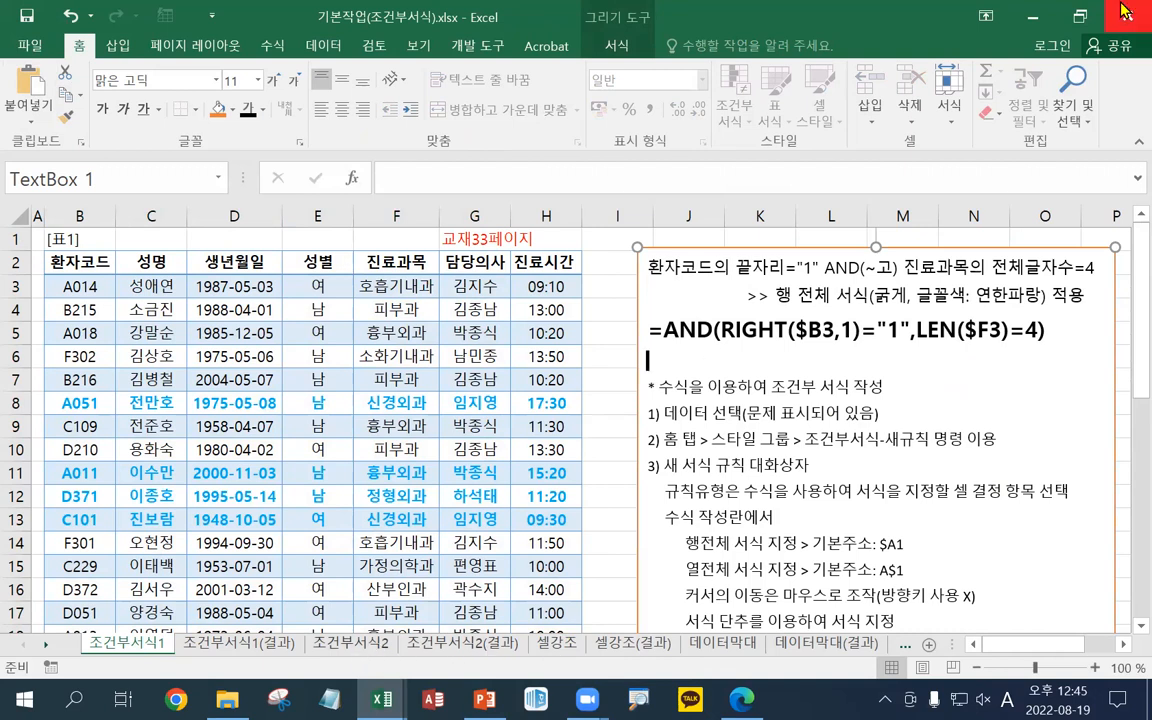
Paste the red textbook reference 교재35페이지 into cell G1 of the 조건부서식2 sheet
left_click(1081, 16)
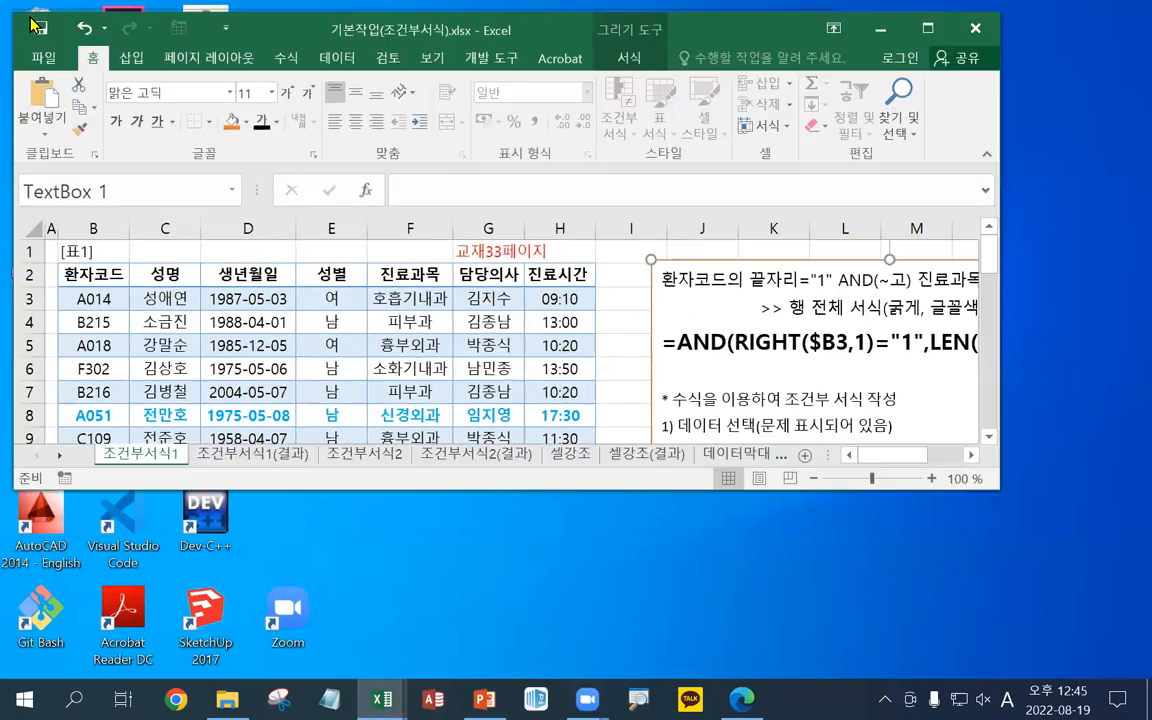
left_click(354, 462)
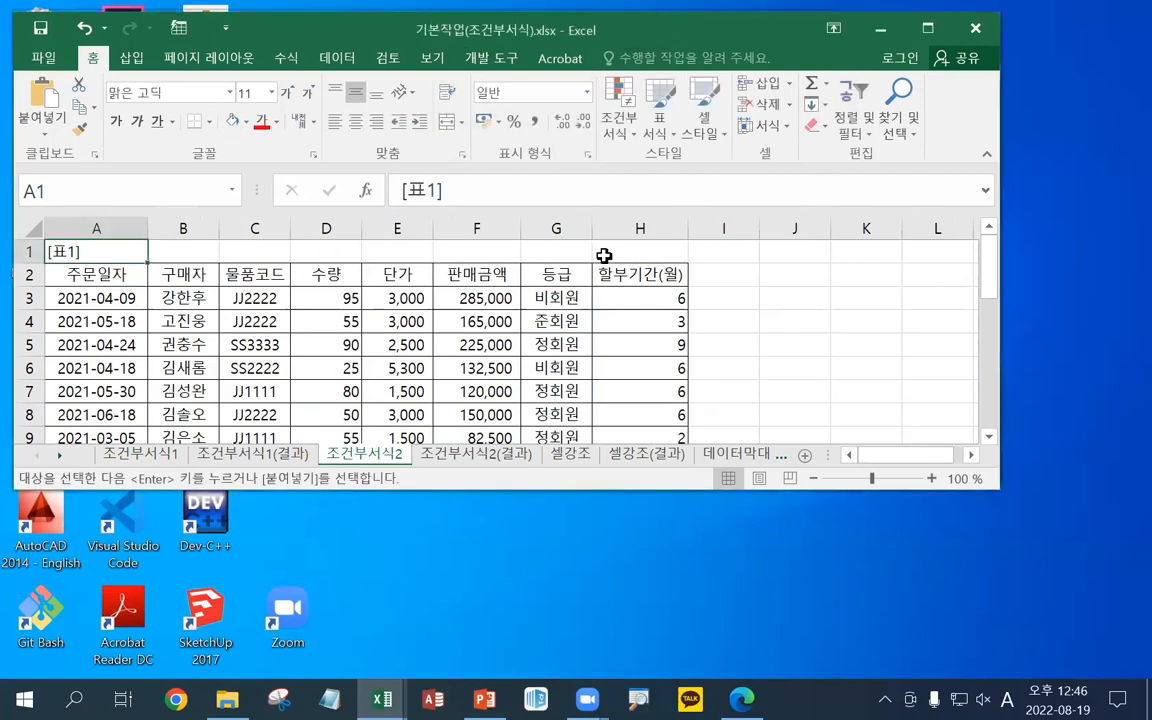
right_click(557, 251)
left_click(600, 309)
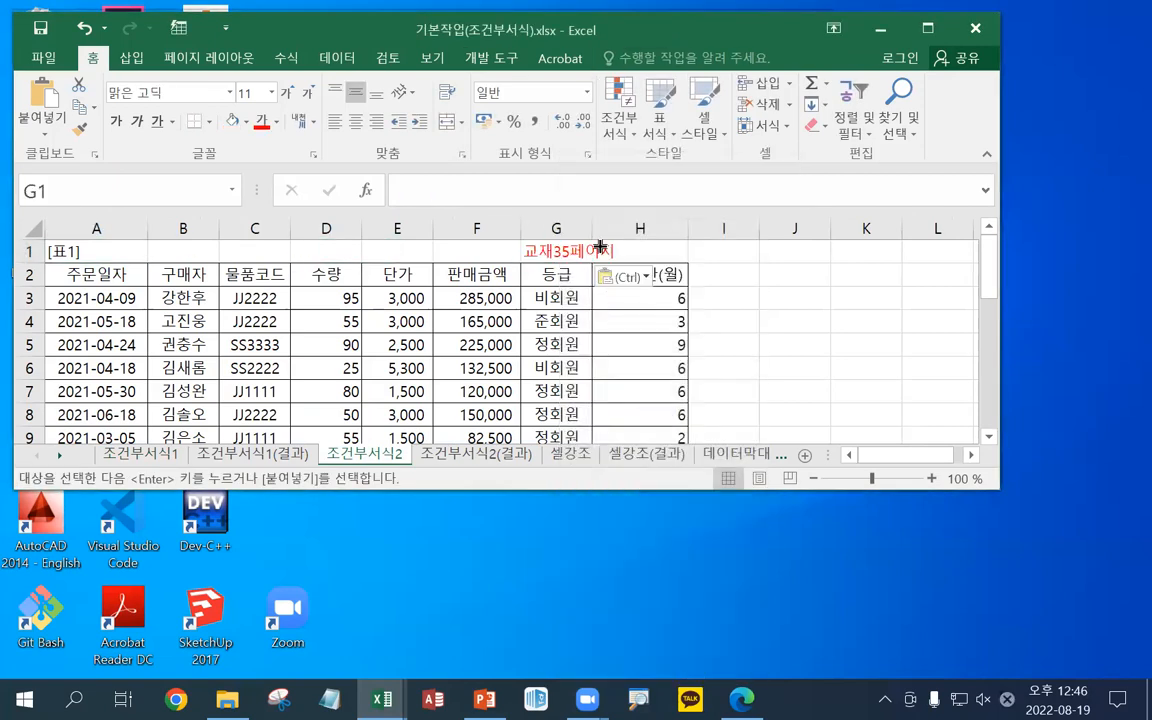
double_click(670, 37)
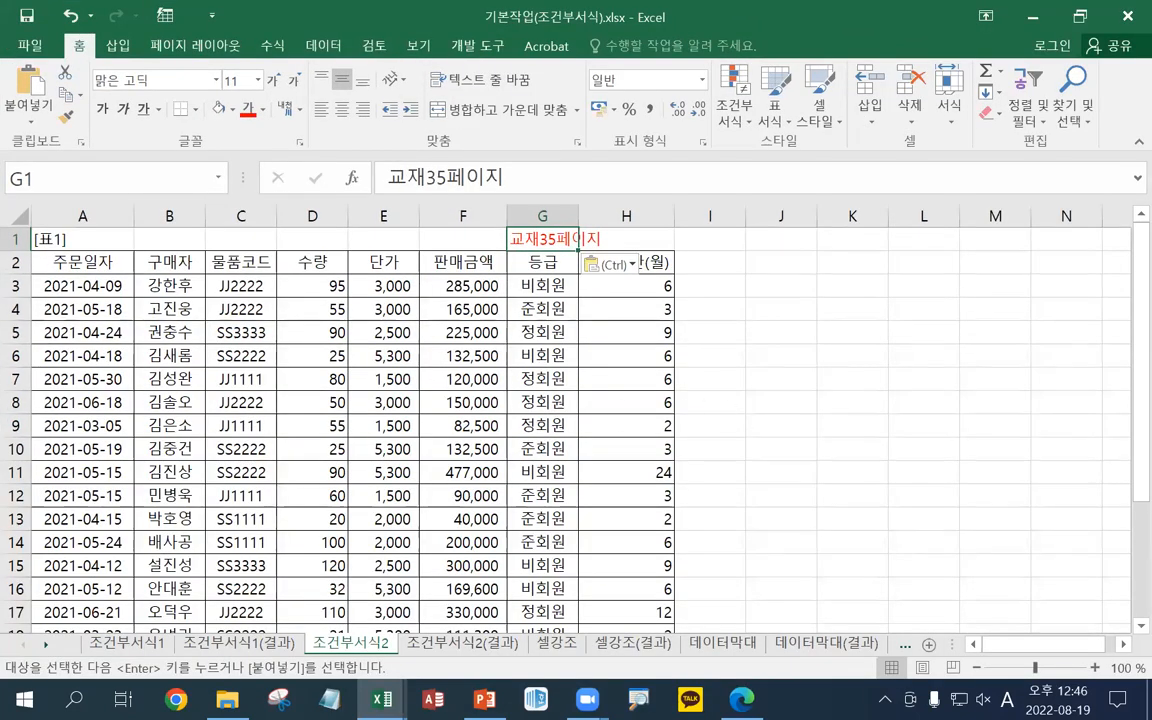
Paste the copied notes text box beside the 조건부서식2 table and delete the lines above the 할부기간(월) explanation
key("alt+Tab")
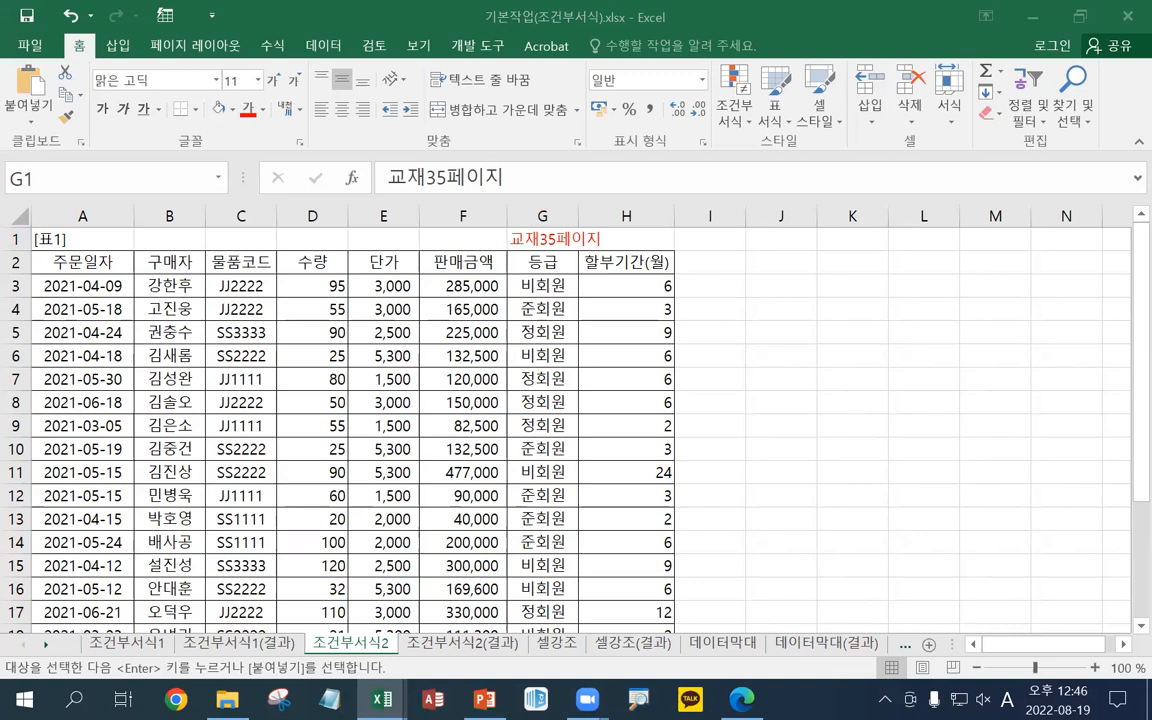
key("Escape")
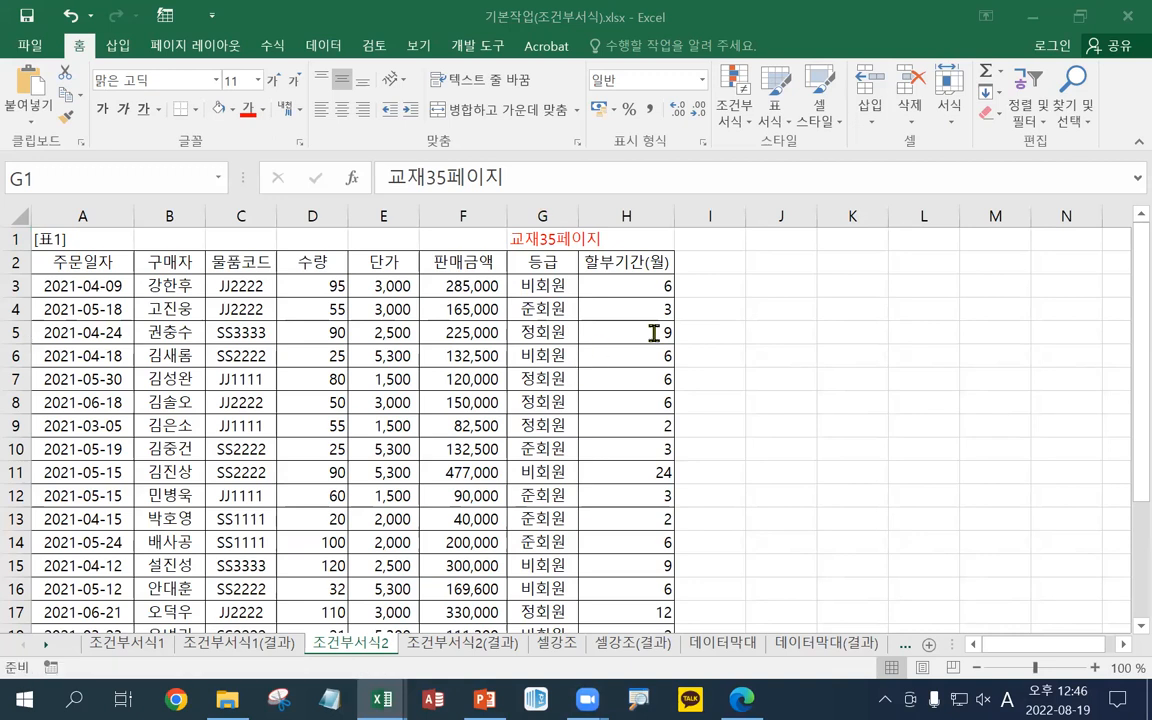
left_click(763, 272)
key("ctrl+v")
left_click_drag(1097, 321, 546, 192)
key("Delete")
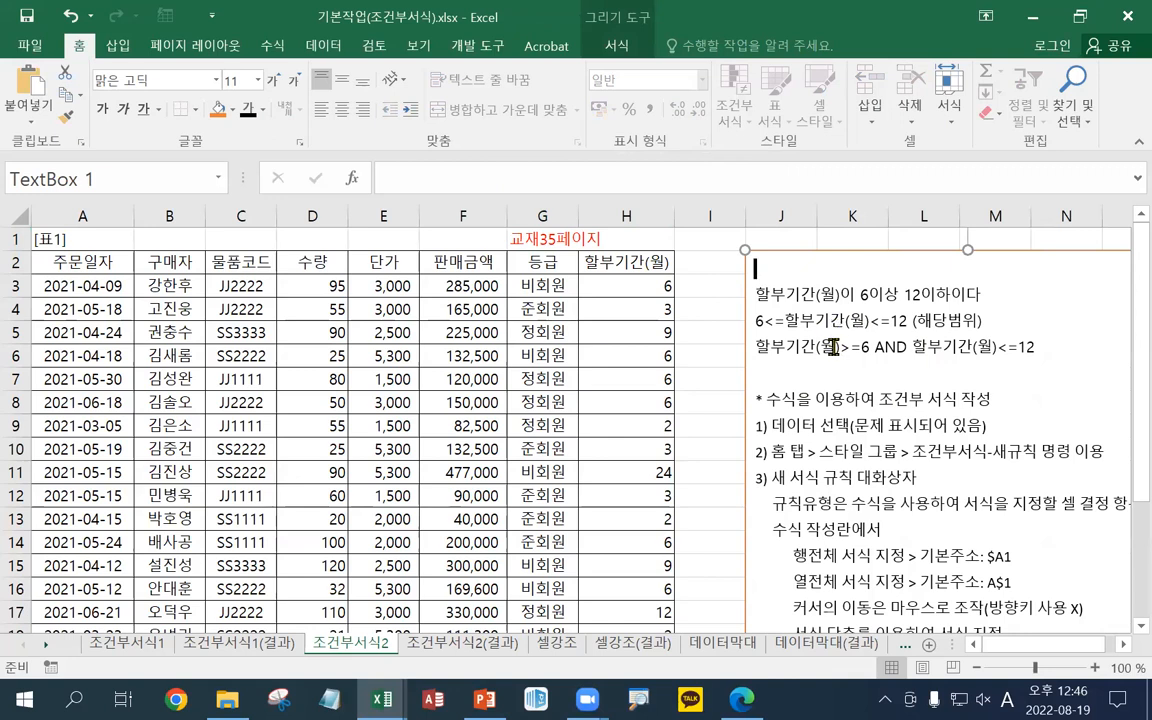
Enlarge the three 할부기간(월) range lines in the notes to font size 14
left_click_drag(1040, 347, 756, 292)
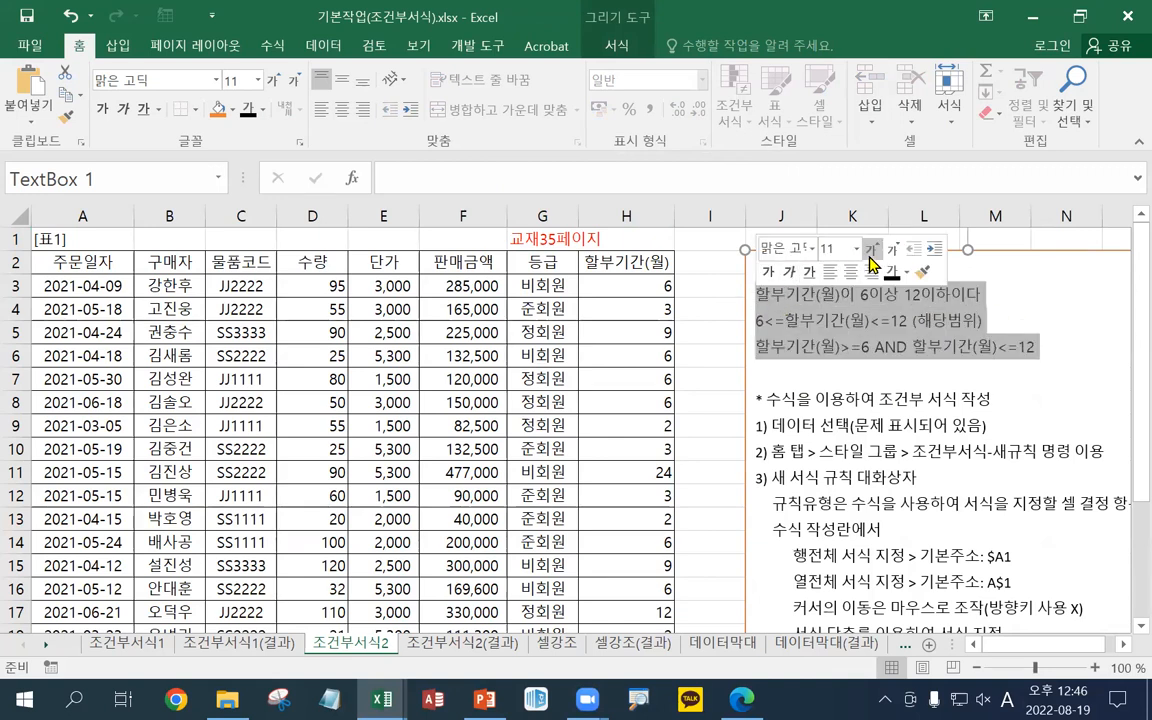
left_click(870, 263)
left_click(870, 263)
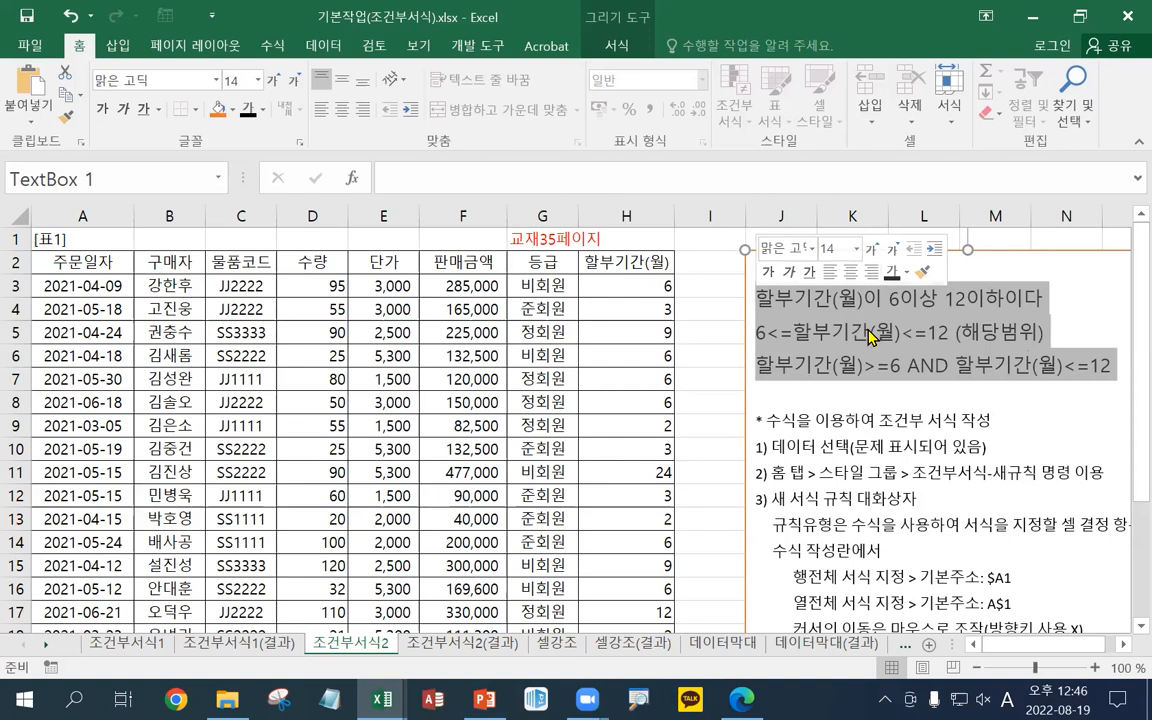
left_click(852, 320)
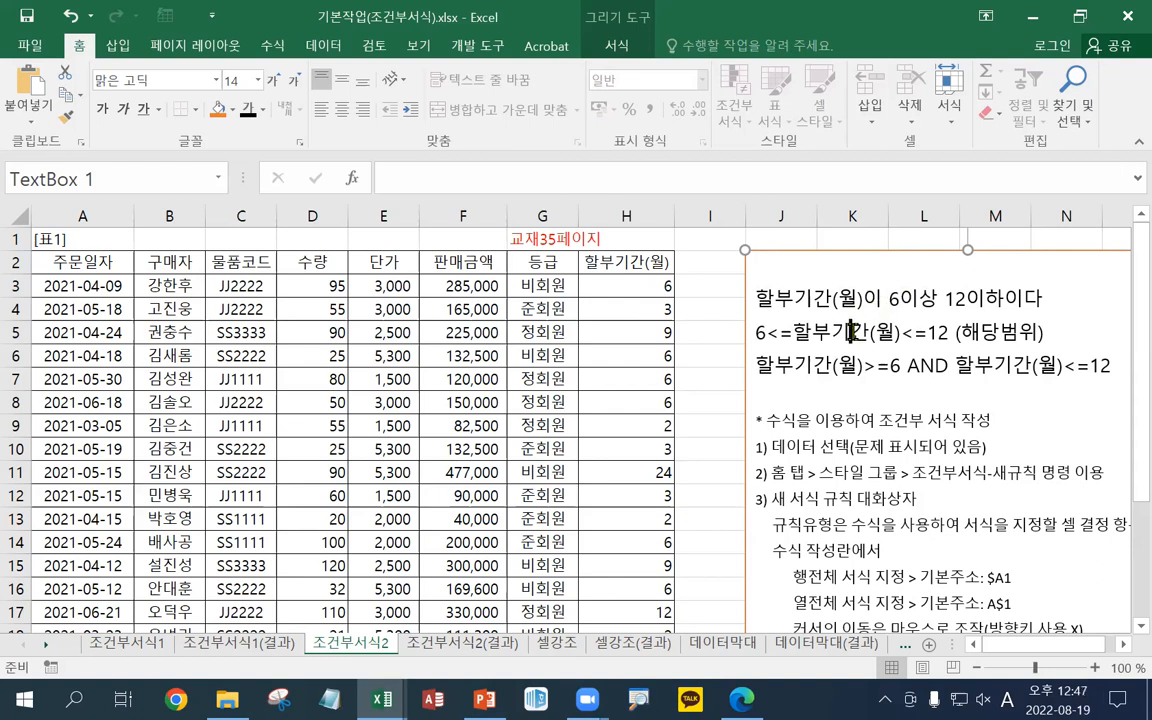
left_click_drag(757, 333, 955, 334)
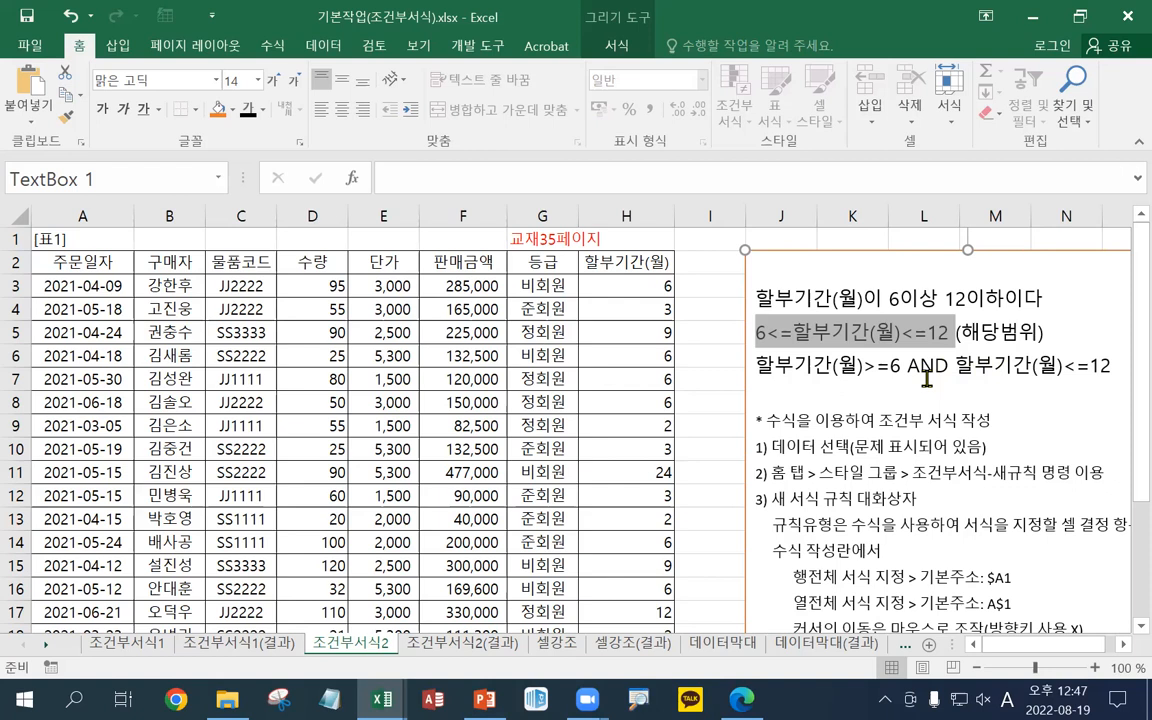
left_click_drag(864, 298, 1006, 310)
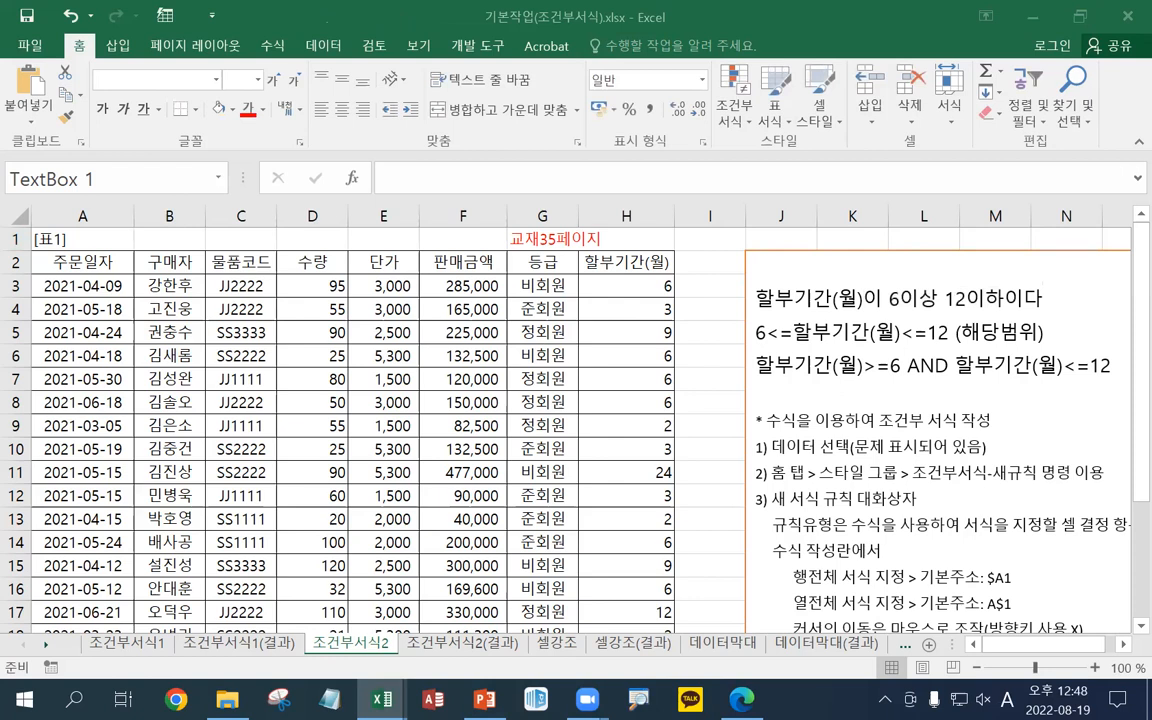
Paste the 주문일자 condition lines and formula =AND(MONTH($A3)=5,$H3>=6,$H3<=12) at the top of the notes, and move the text box down toward the table
left_click(788, 265)
left_click(788, 265)
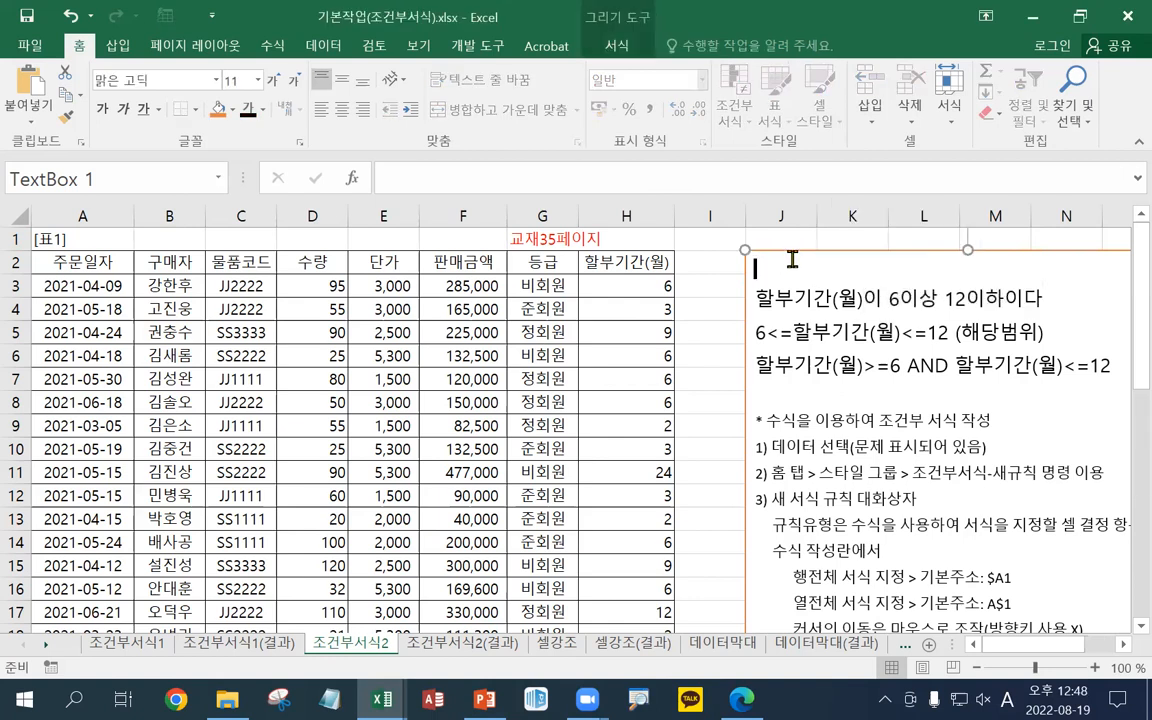
key("ctrl+v")
left_click_drag(812, 251, 624, 334)
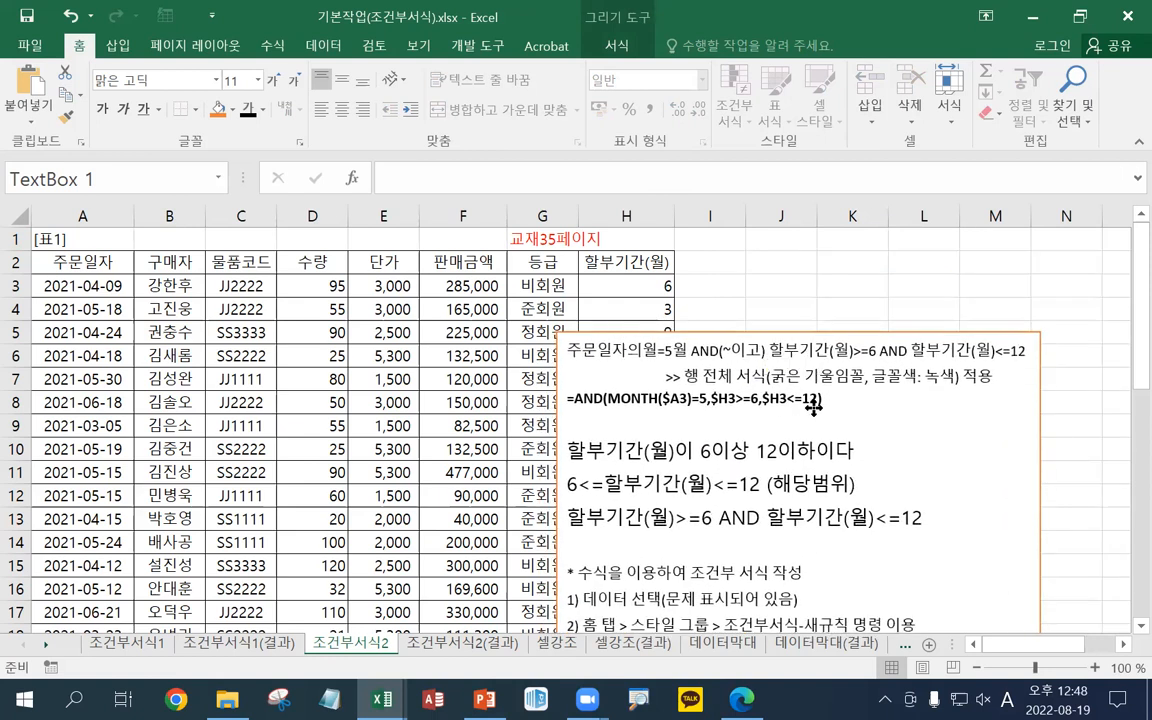
Set the pasted condition lines to font size 14 and the AND formula line to size 18
left_click_drag(835, 401, 546, 356)
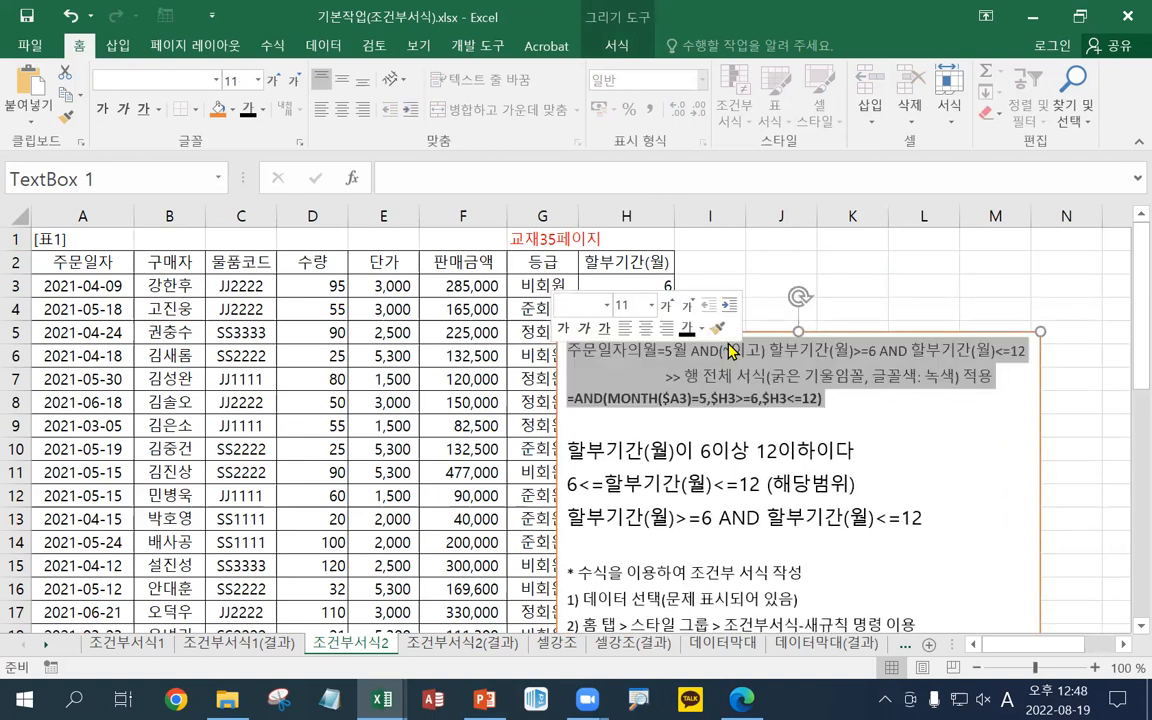
left_click(668, 307)
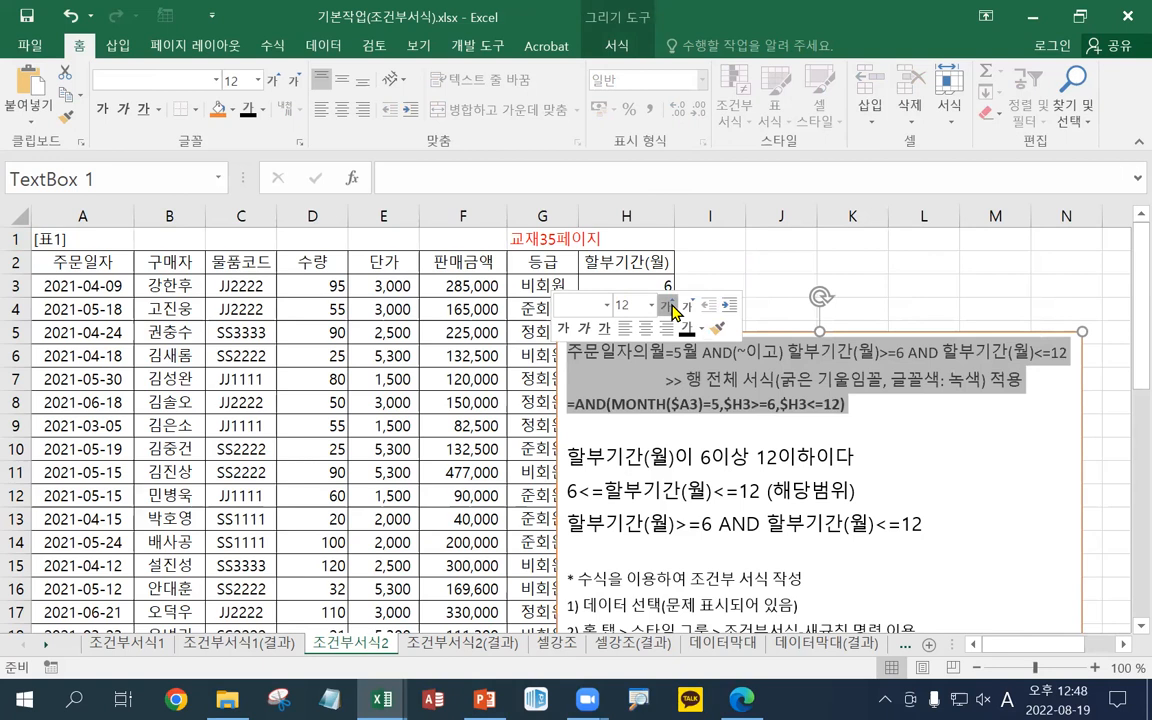
left_click(668, 307)
left_click(838, 418)
triple_click(838, 418)
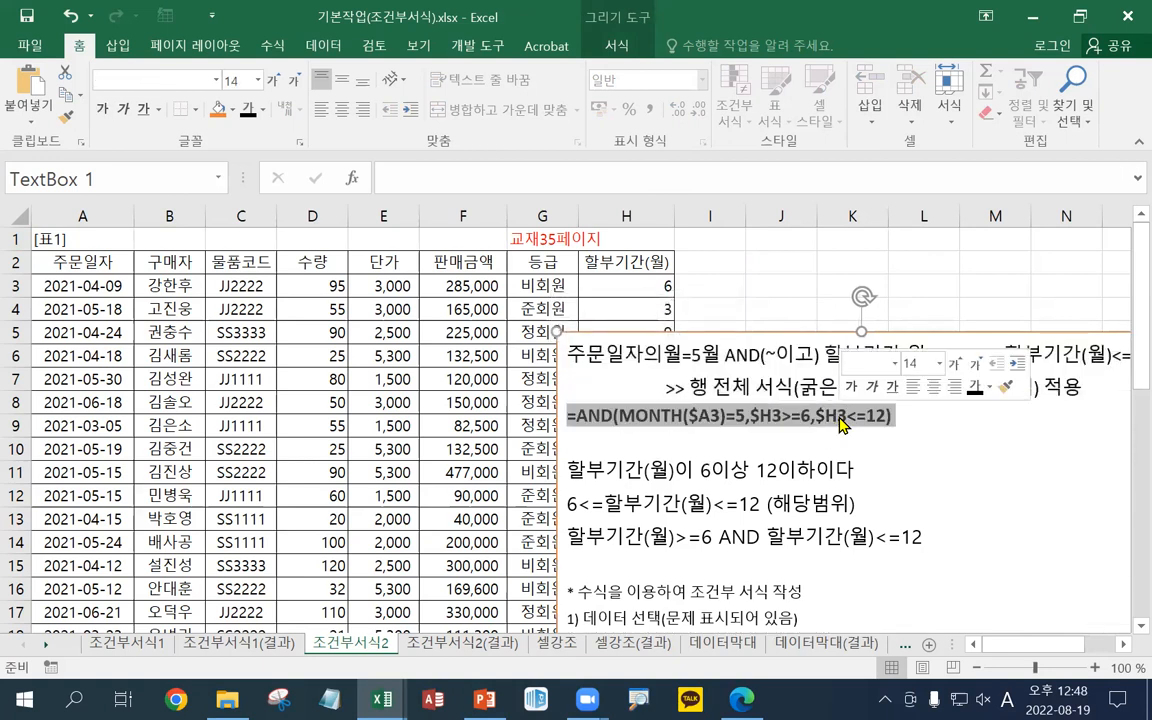
left_click(952, 366)
left_click(952, 366)
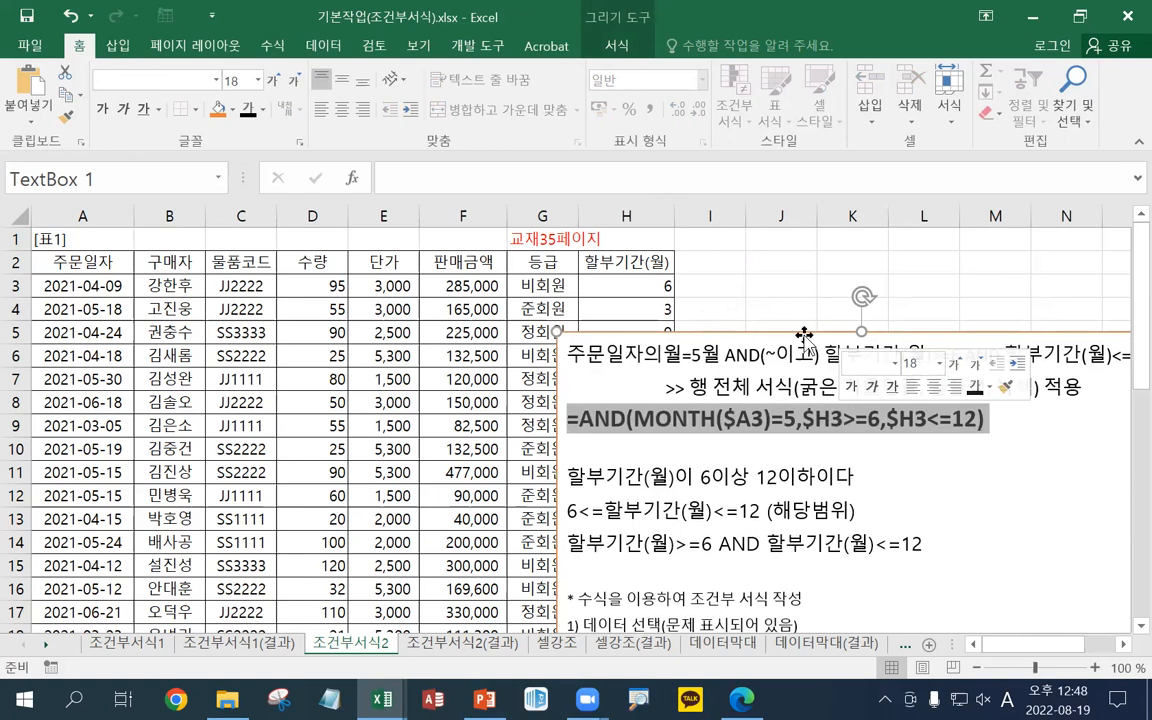
Reposition the notes text box over the lower table rows, leaving the headers and rows 3 to 5 uncovered
left_click_drag(815, 354, 596, 332)
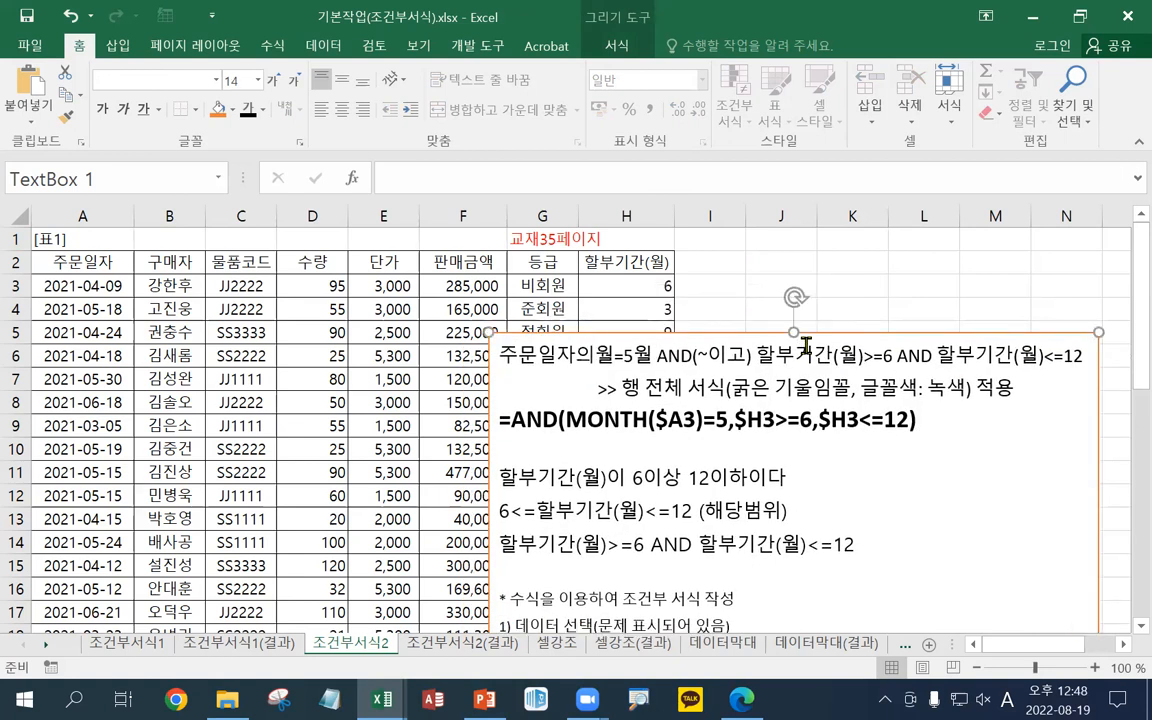
left_click_drag(854, 329, 862, 337)
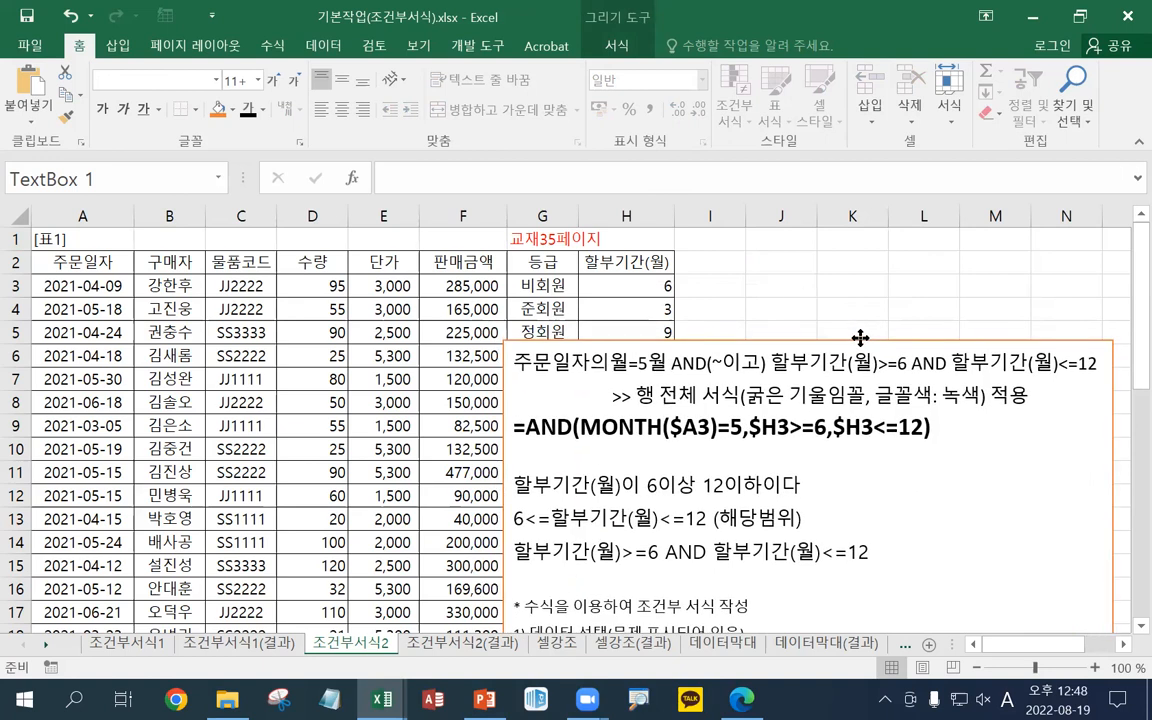
left_click(749, 292)
left_click(601, 279)
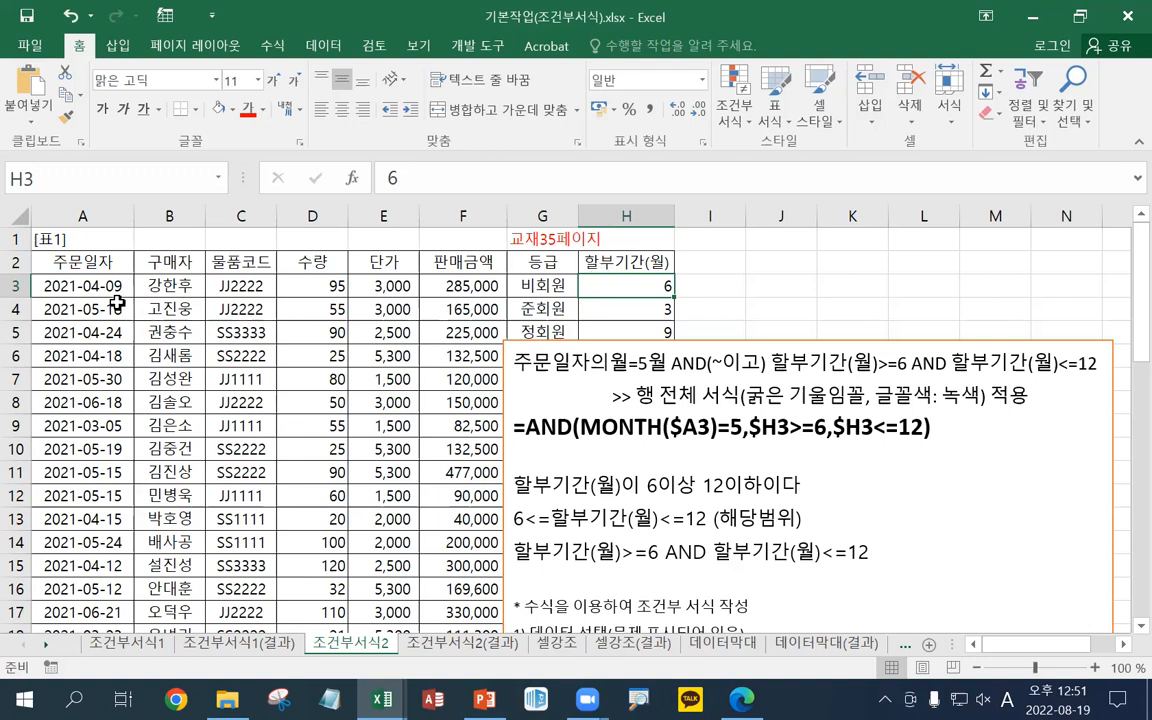
Create a new conditional formatting rule for A3:H24 that uses a formula (수식을 사용하여 서식을 지정할 셀 결정)
left_click_drag(93, 287, 637, 540)
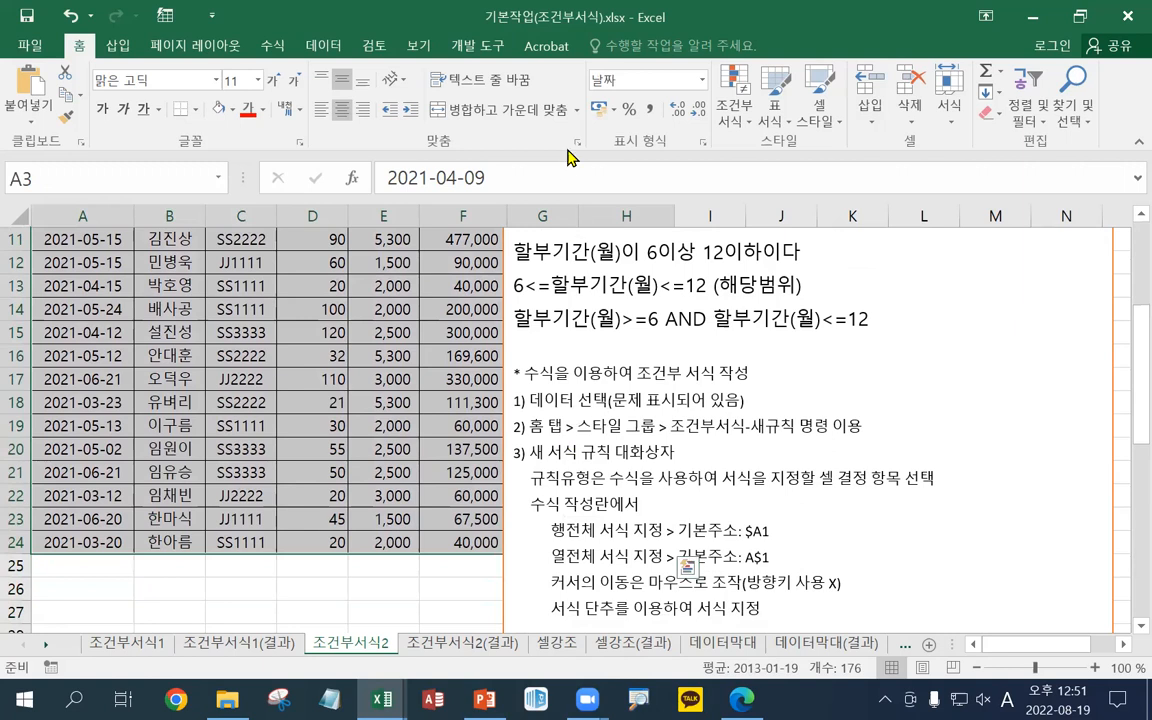
left_click(734, 105)
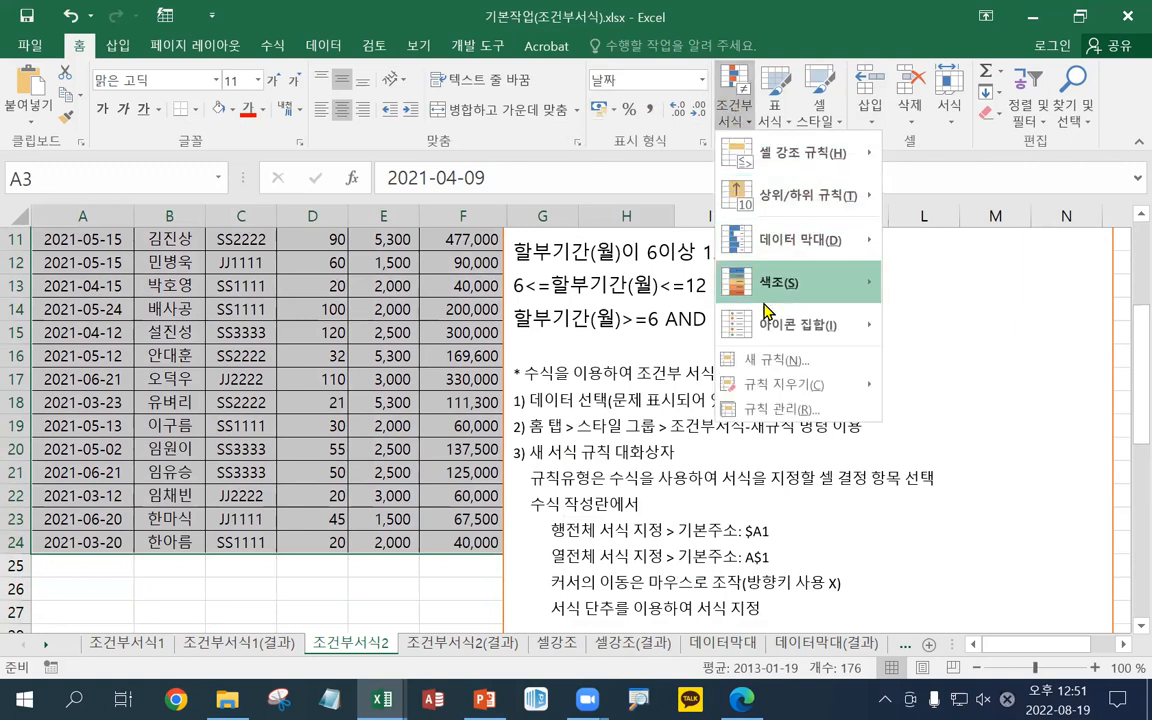
left_click(775, 359)
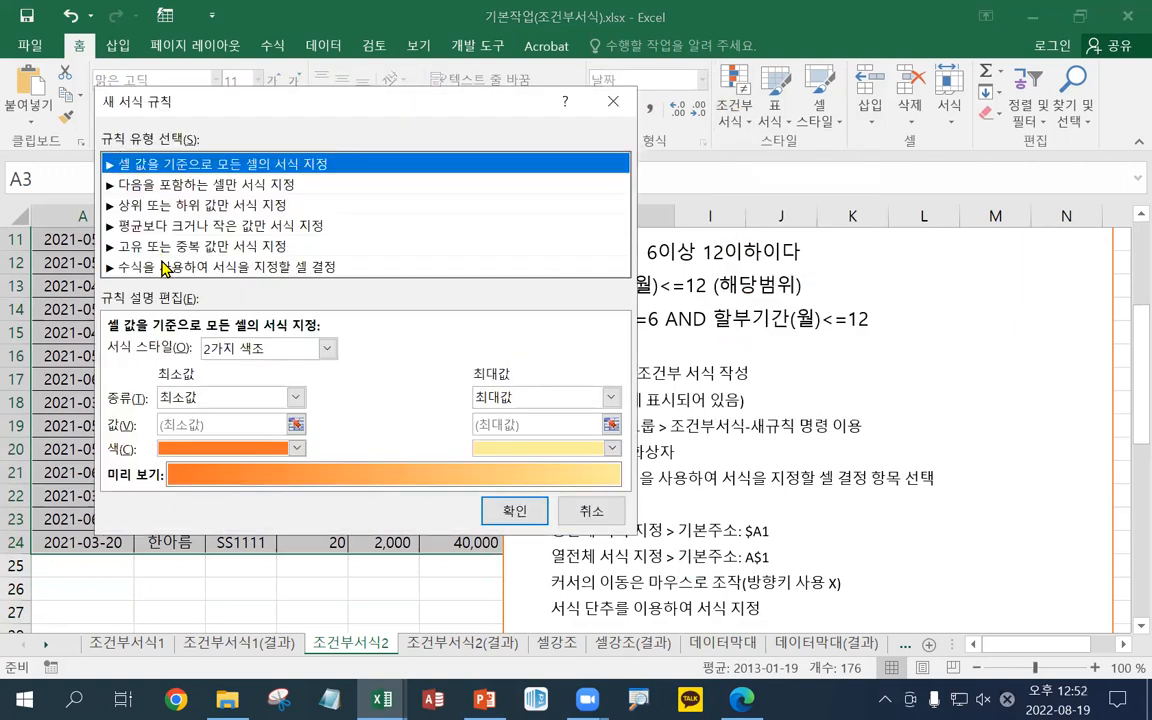
left_click(163, 267)
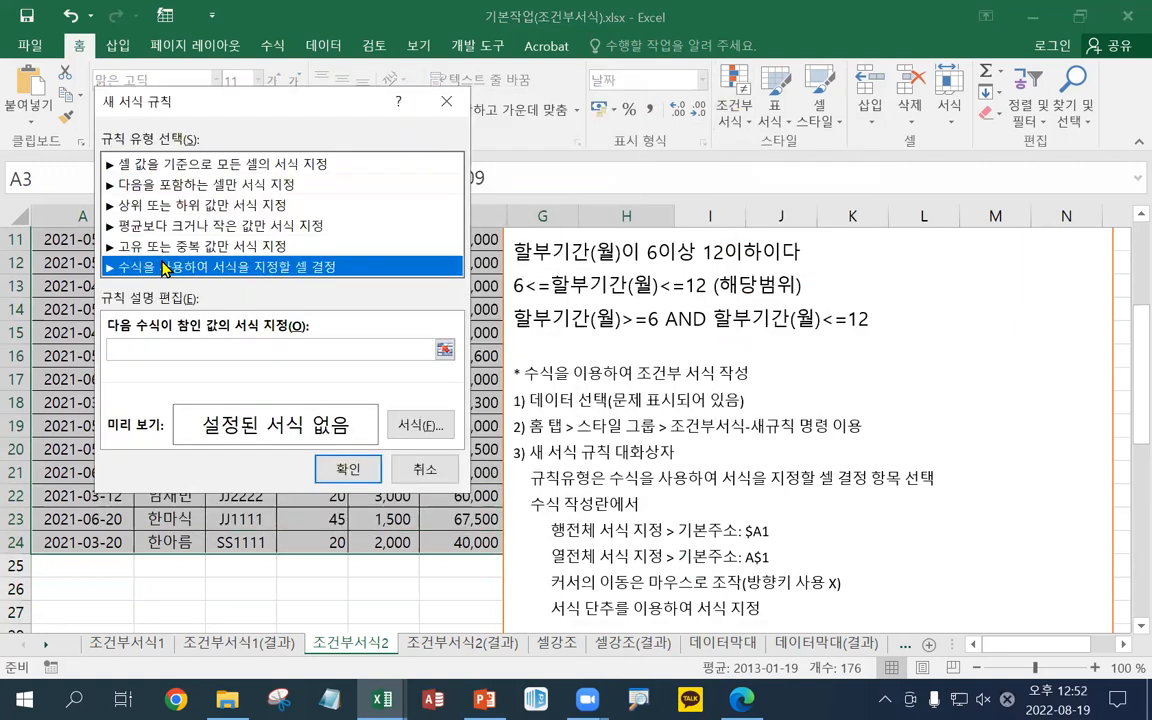
Enter =MONTH($A3)=5 as the rule's formula, referencing the first 주문일자 cell with only its column fixed
left_click(150, 347)
type("=")
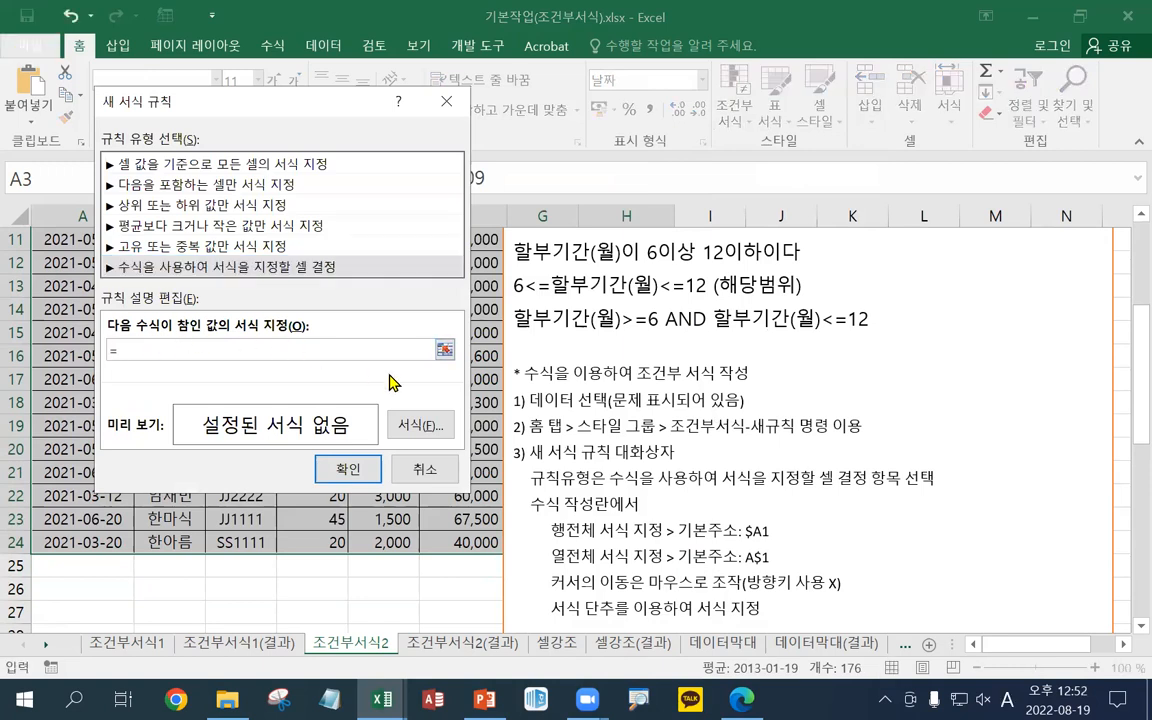
scroll(393, 378, "up", 4)
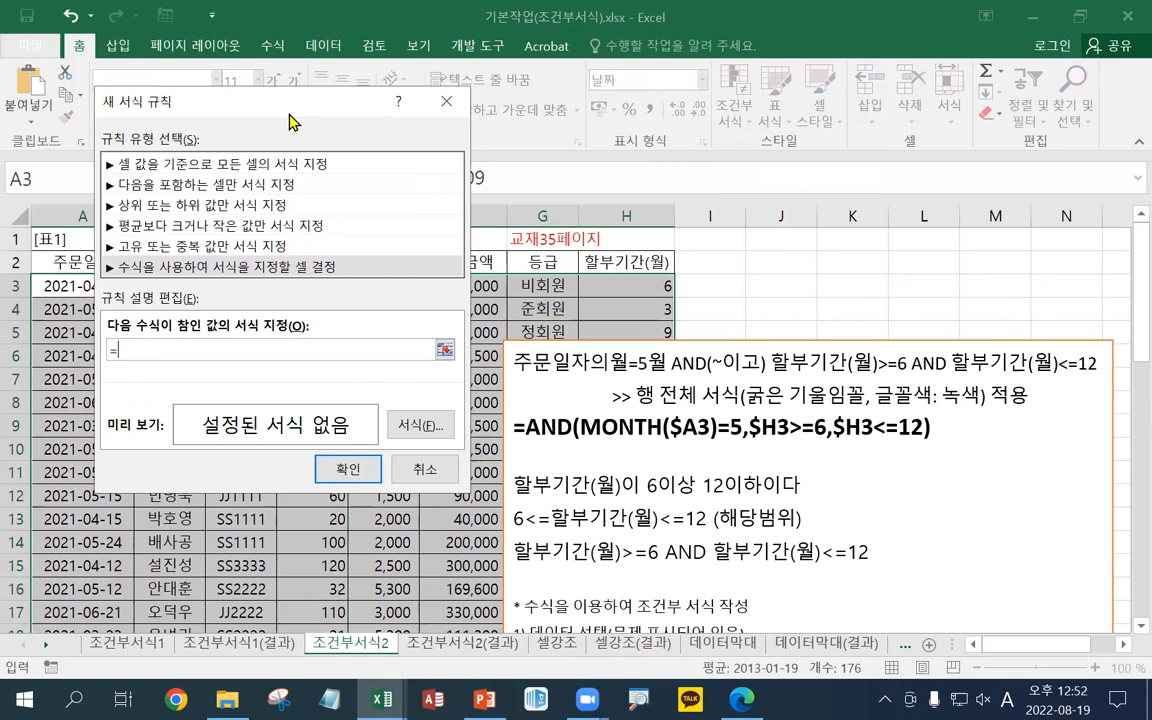
left_click_drag(290, 120, 307, 335)
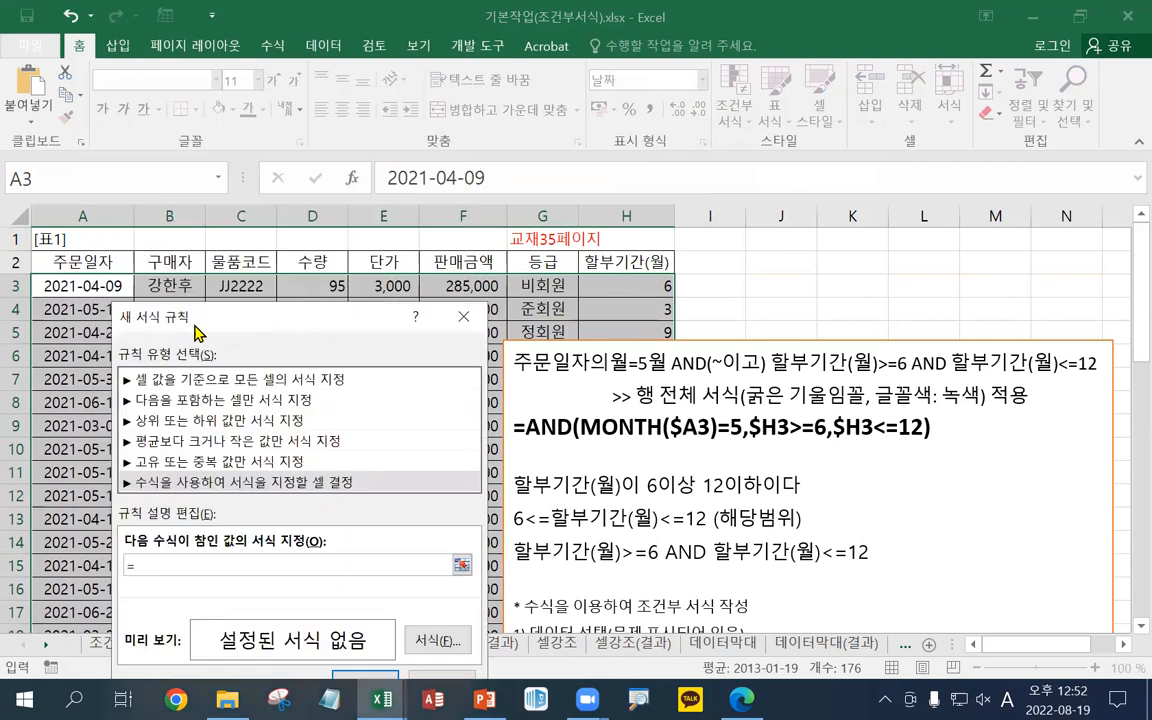
left_click(110, 285)
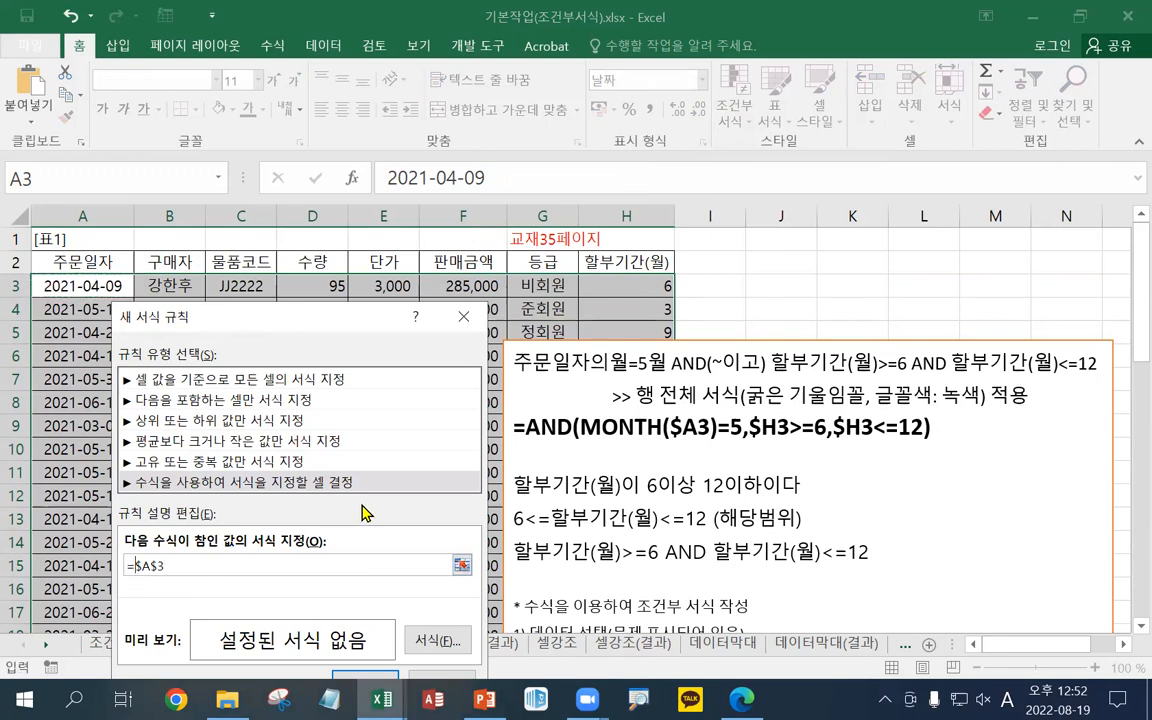
type("MONTH(")
left_click(232, 568)
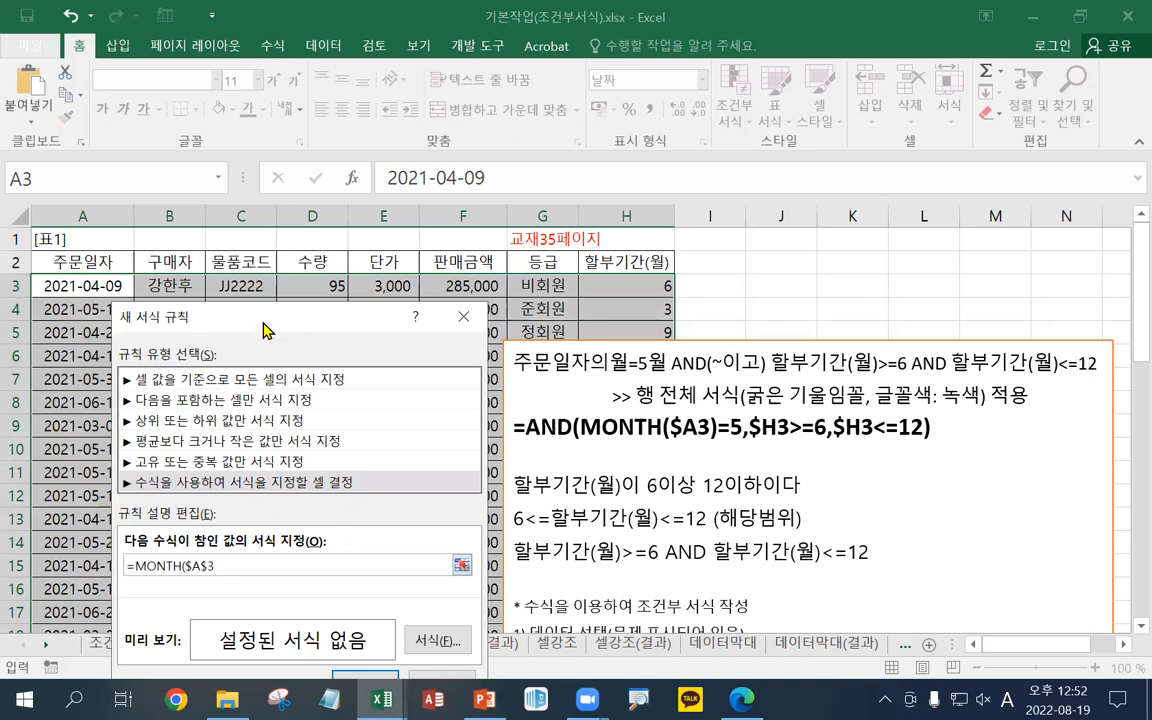
left_click_drag(236, 312, 281, 160)
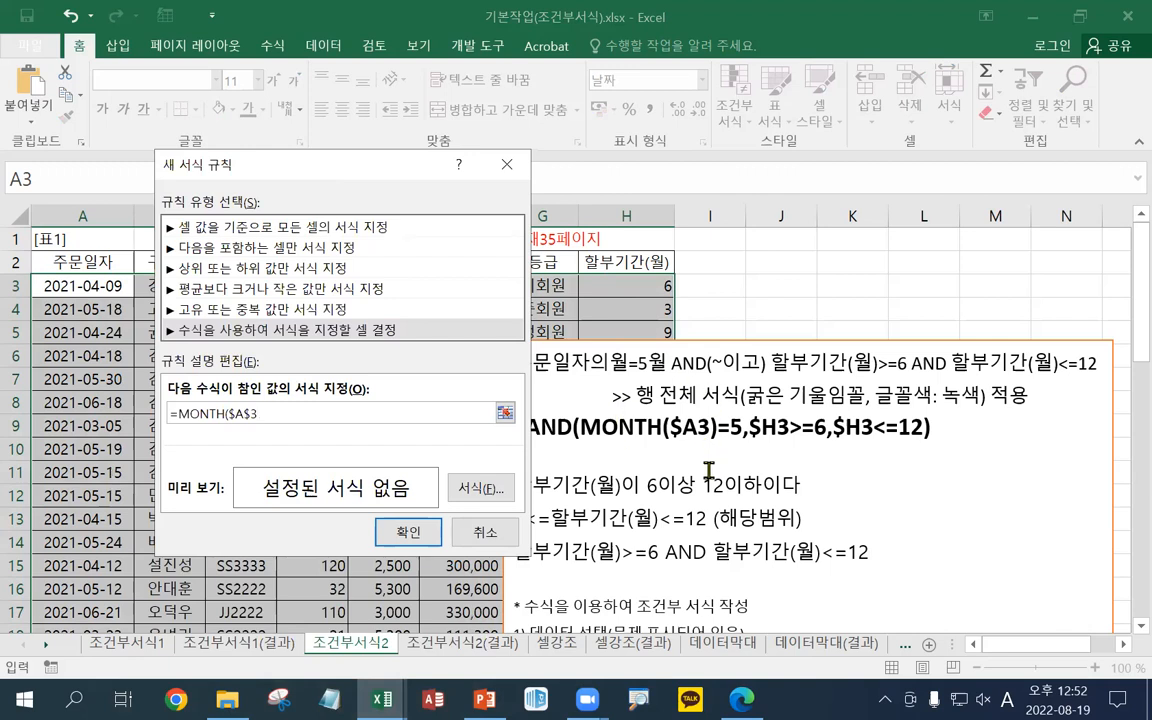
key("F4")
key("F4")
type(")=5")
Extend the rule formula with the comma-separated 할부기간(월) conditions $H3>=6 and $H3<=12, fixing only the column
left_click_drag(352, 172, 375, 325)
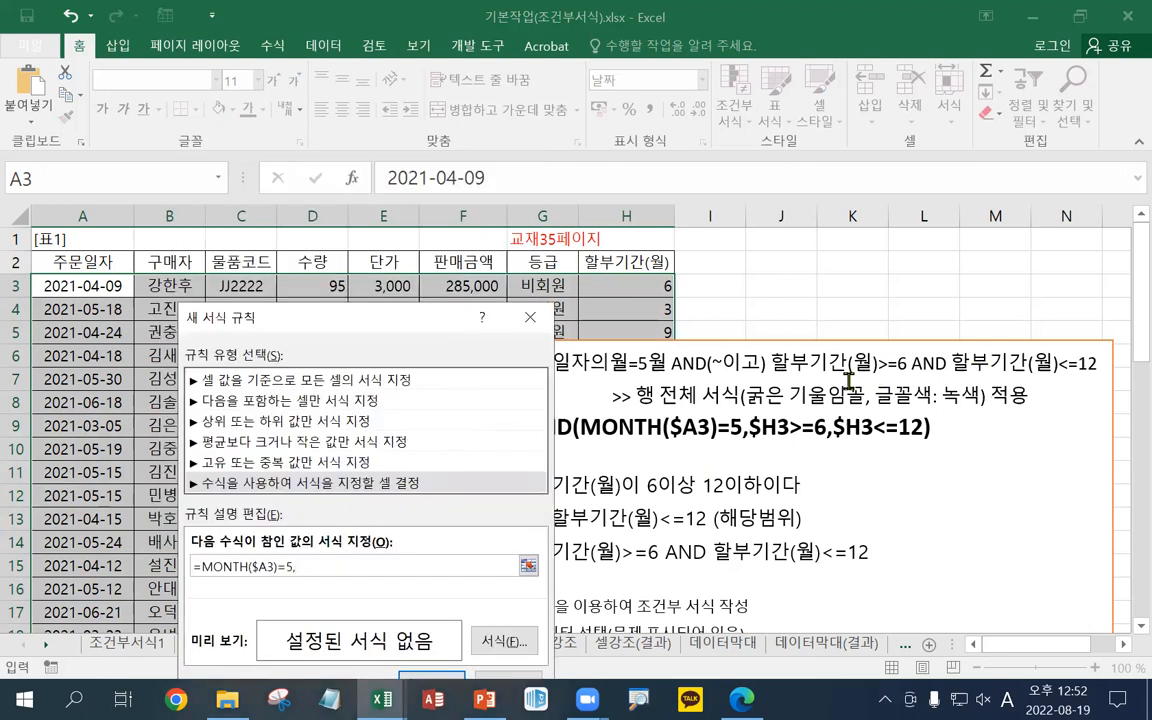
left_click(645, 288)
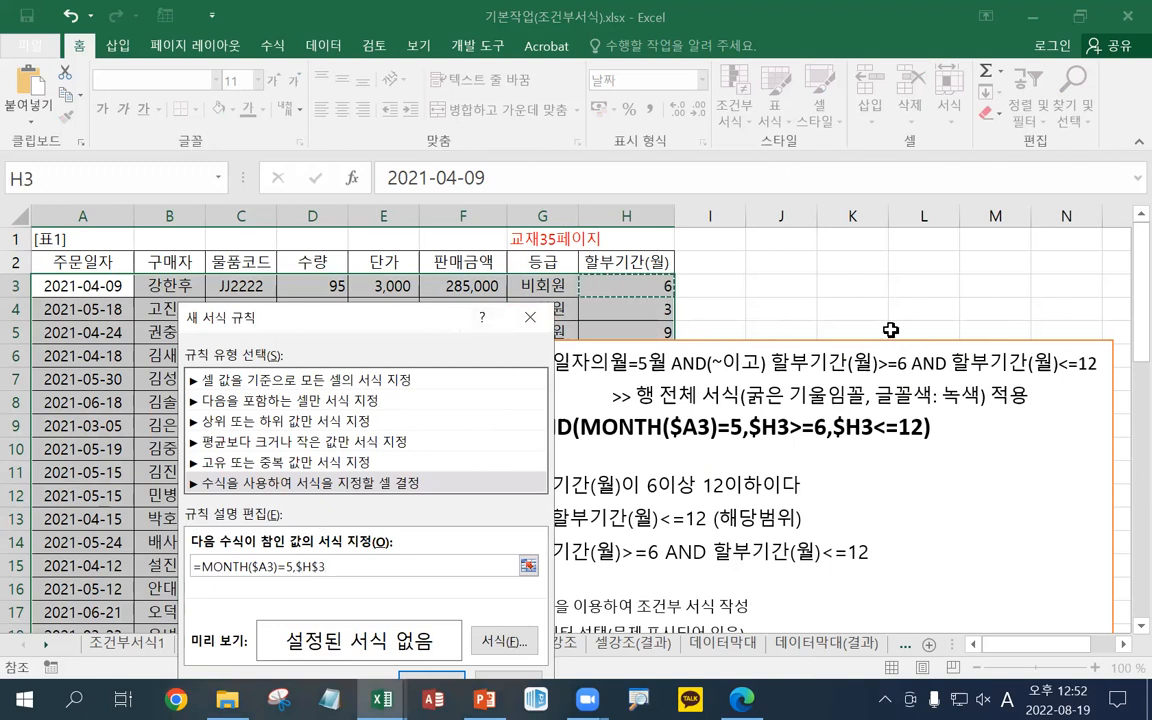
key("F4")
key("F4")
left_click_drag(339, 319, 301, 313)
type(">=")
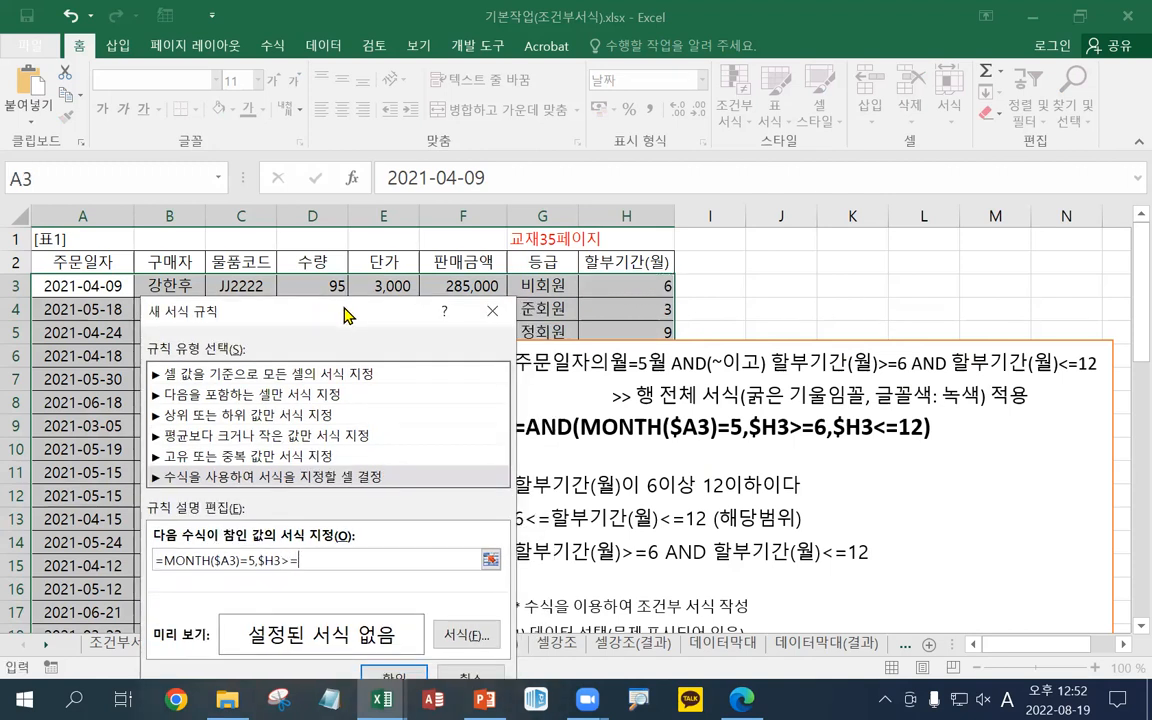
type("6,")
left_click(618, 285)
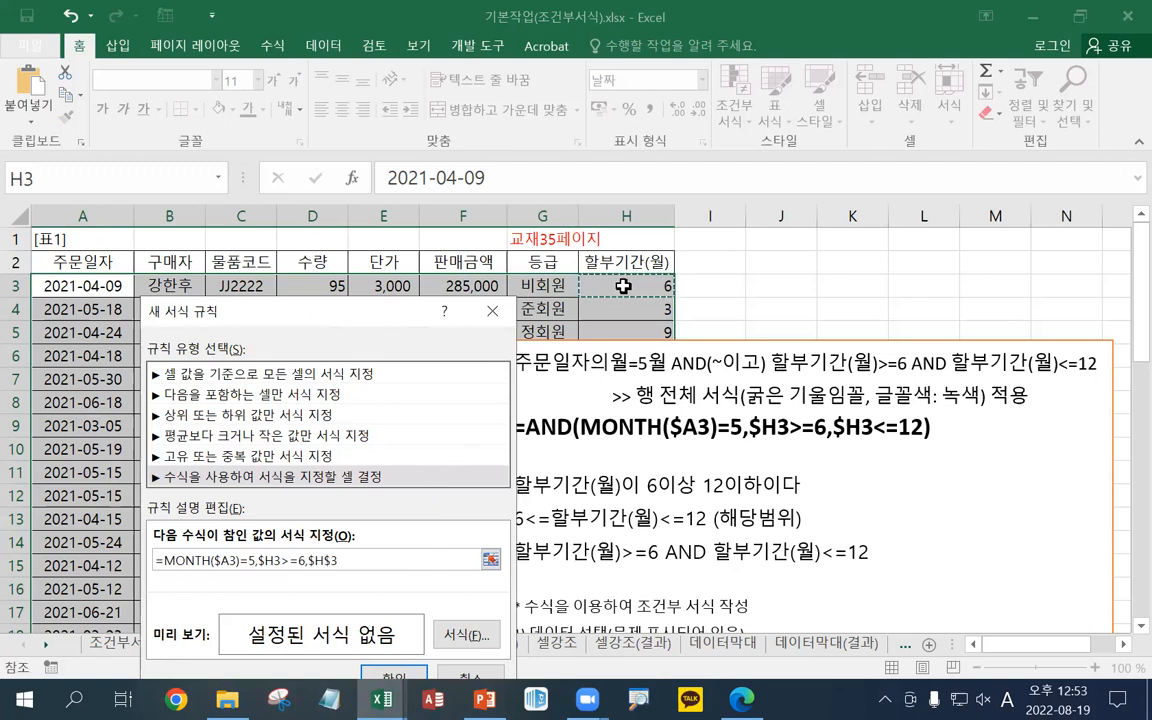
key("F4")
key("F4")
type("<=12")
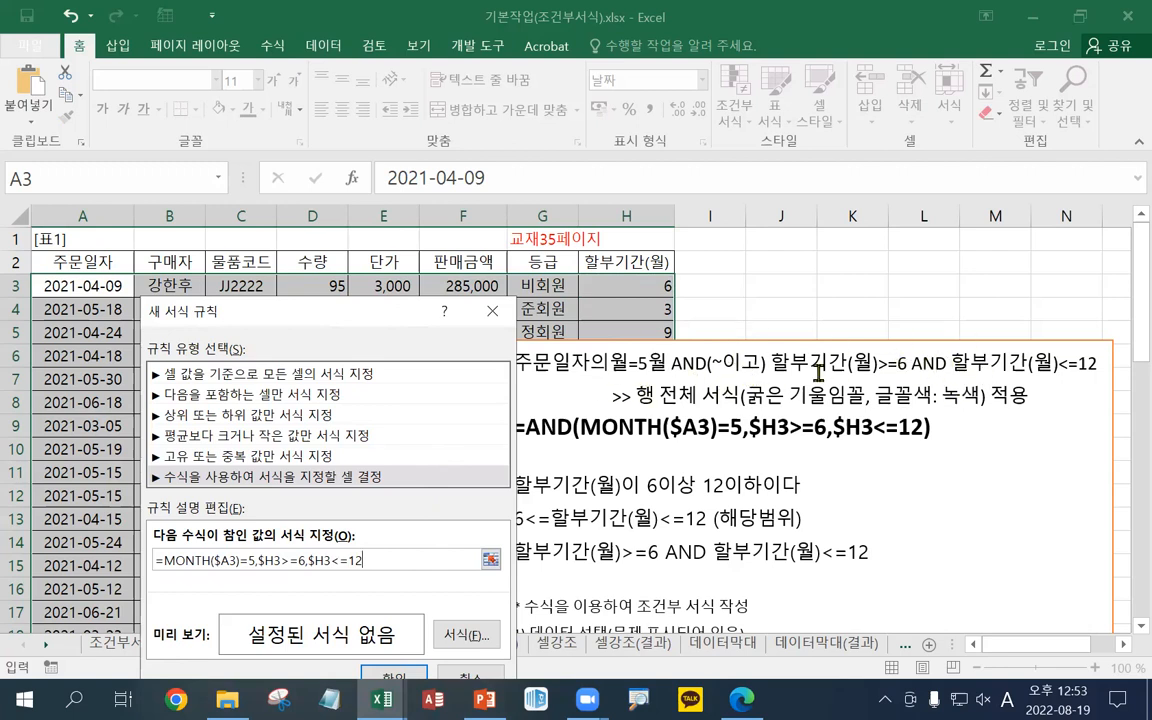
Wrap the three conditions in AND so the rule formula reads =AND(MONTH($A3)=5,$H3>=6,$H3<=12)
left_click_drag(280, 311, 350, 136)
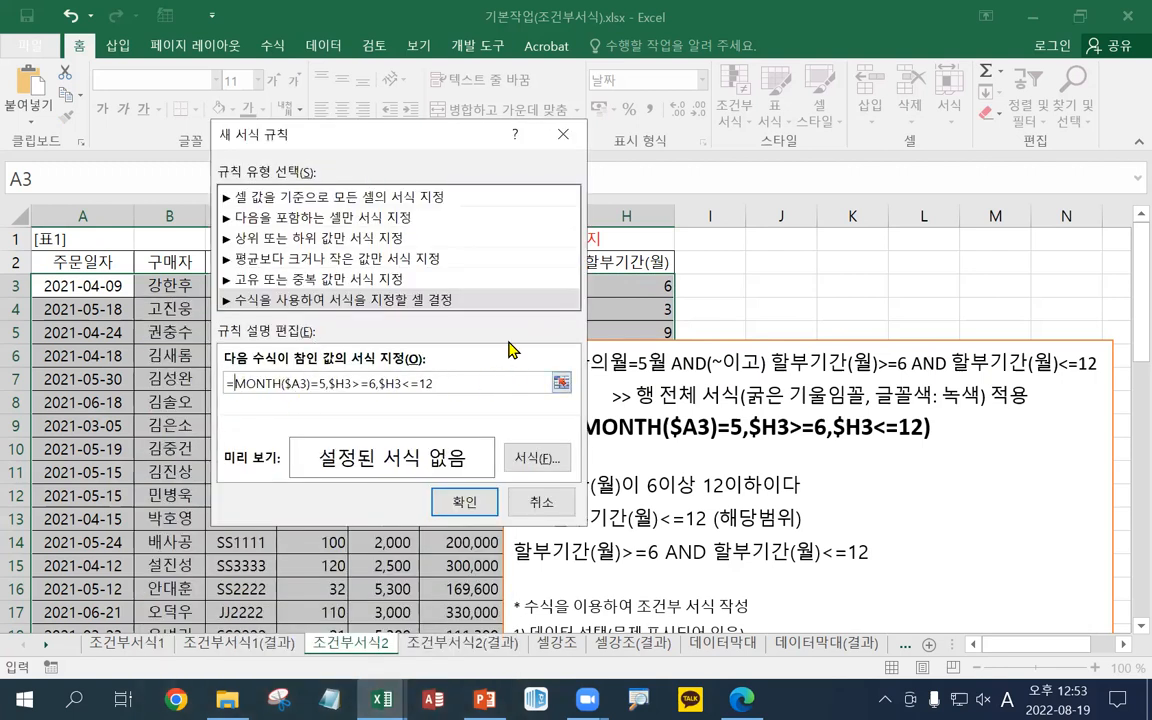
type("AND(")
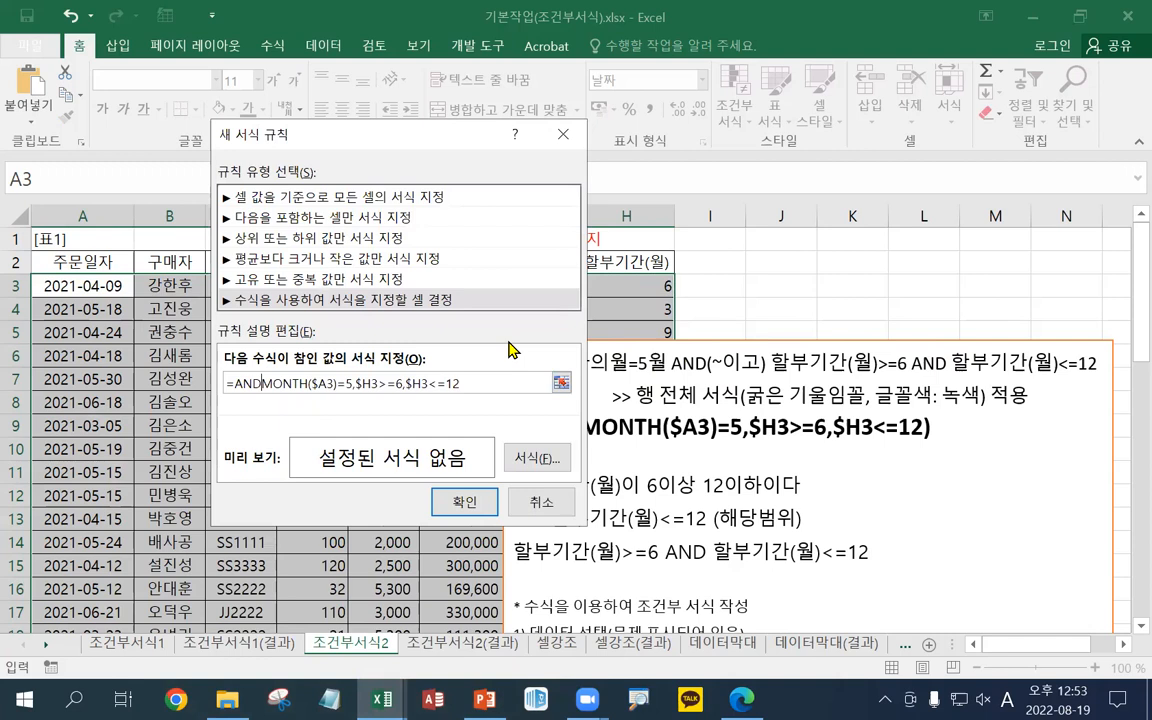
key("End")
type(")")
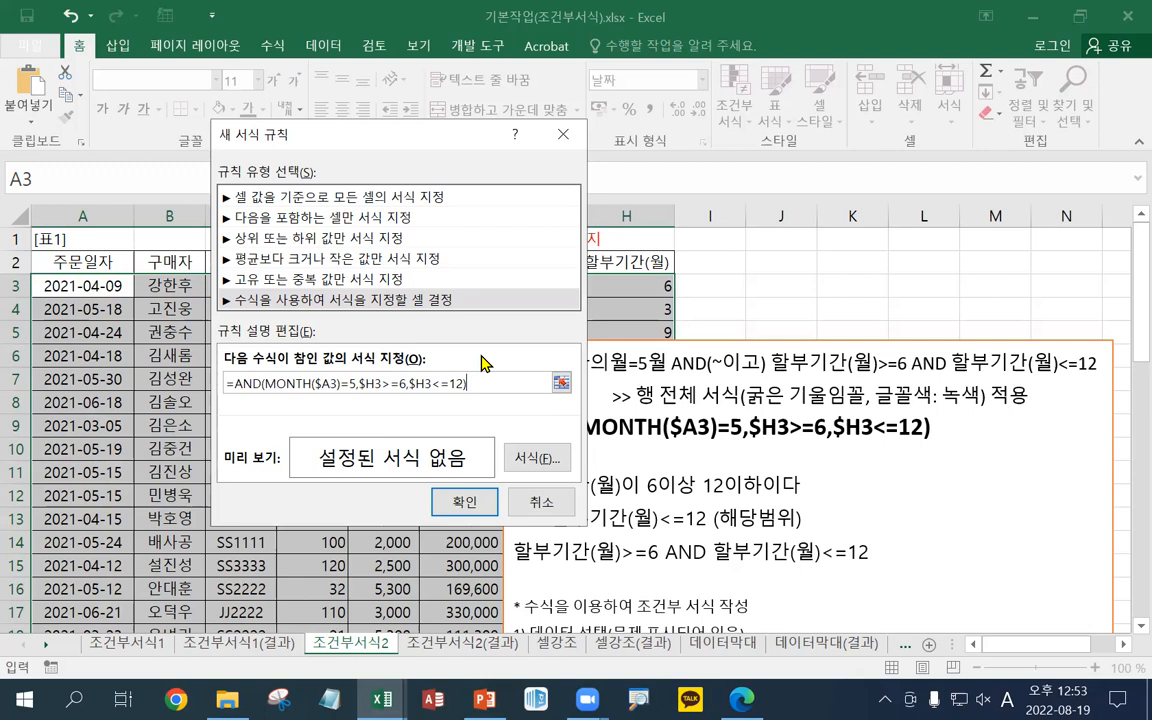
Set the rule's font format to bold italic (굵은 기울임꼴) in standard green and apply the rule to the table
left_click_drag(410, 128, 413, 90)
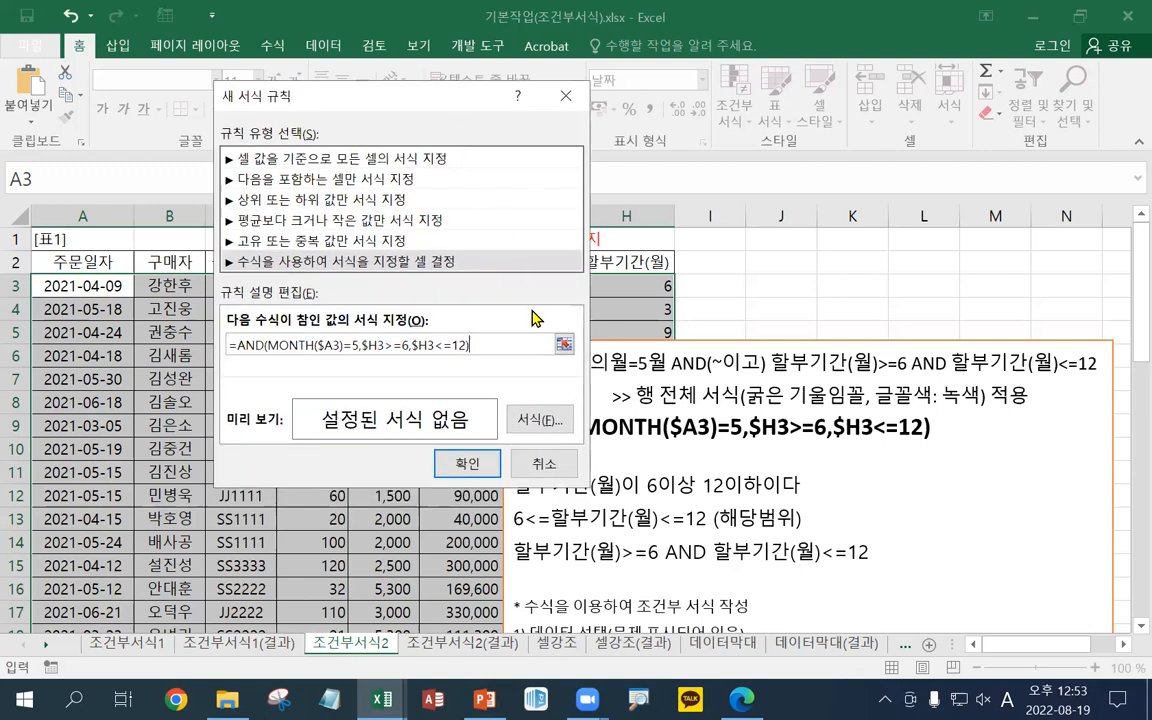
left_click(556, 425)
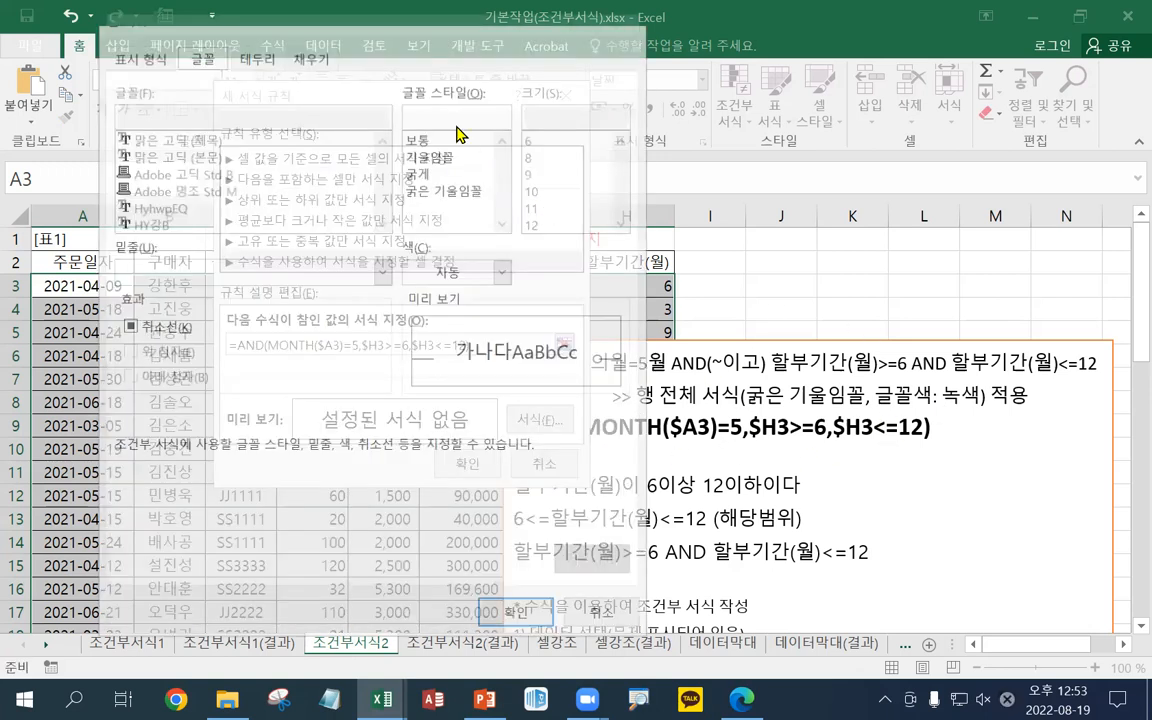
left_click(425, 189)
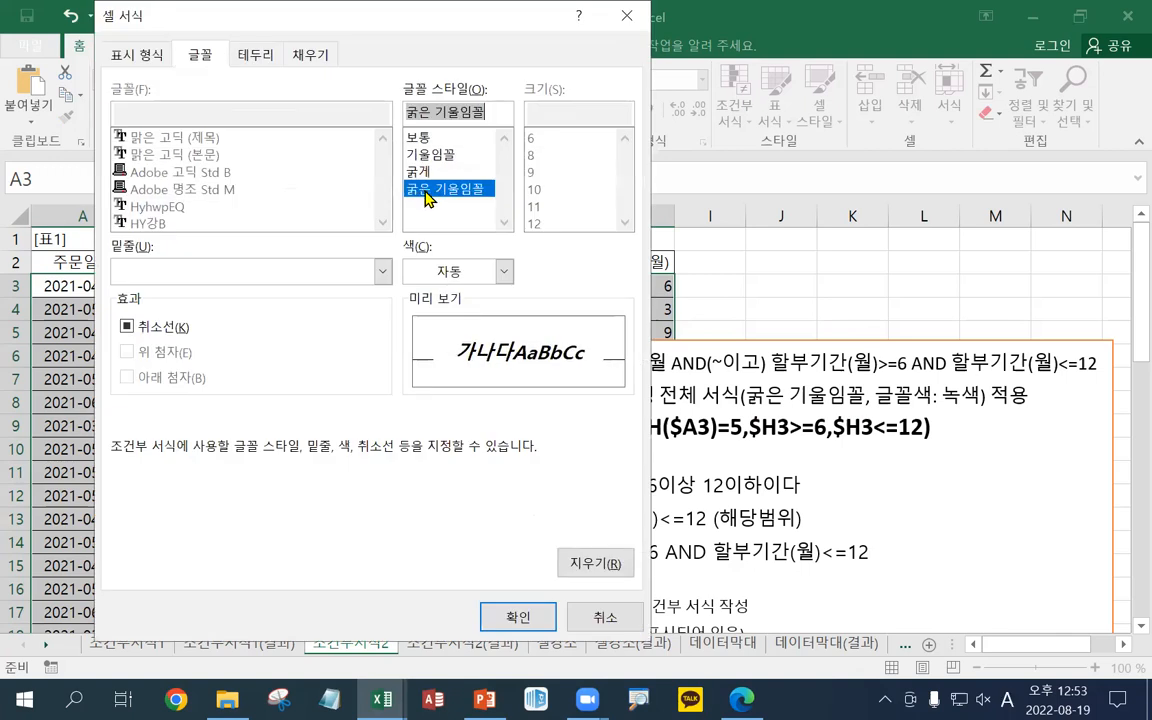
left_click(449, 268)
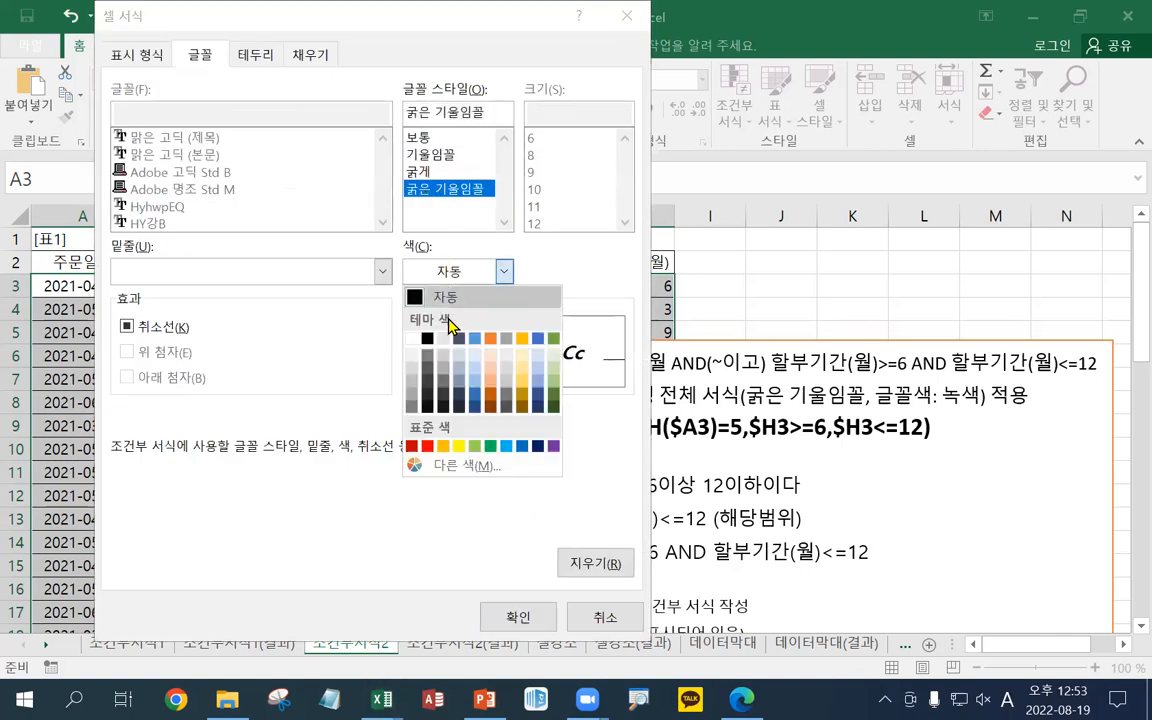
left_click(490, 447)
left_click(380, 272)
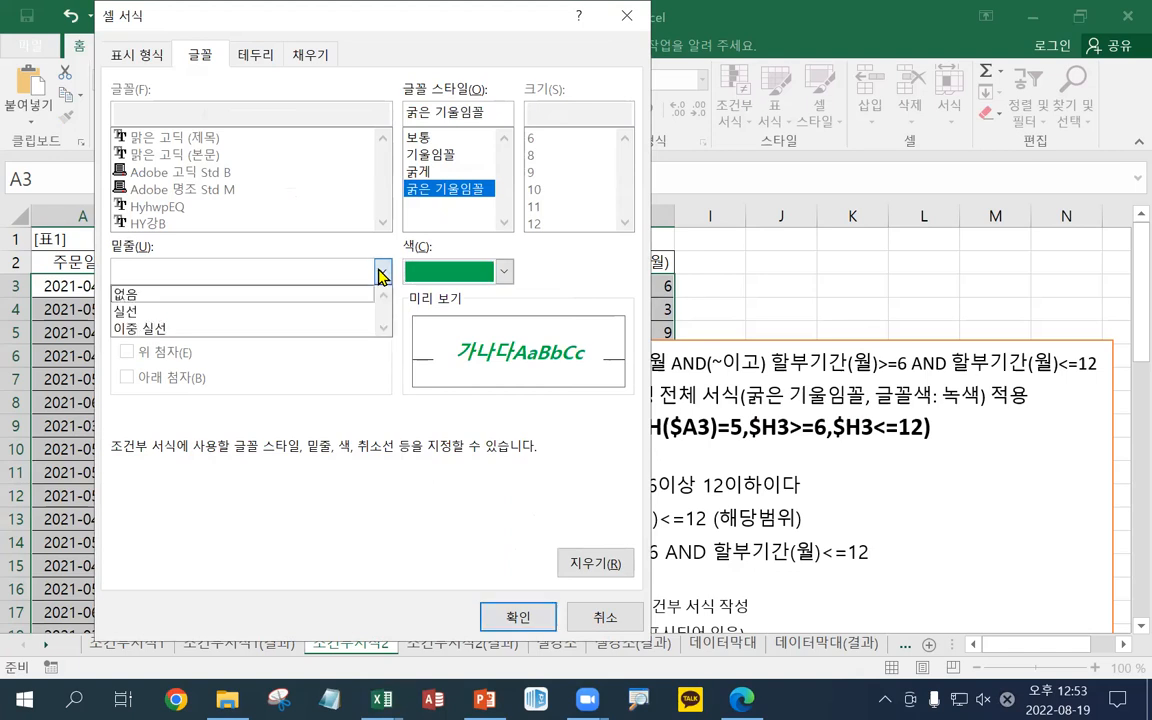
left_click(380, 272)
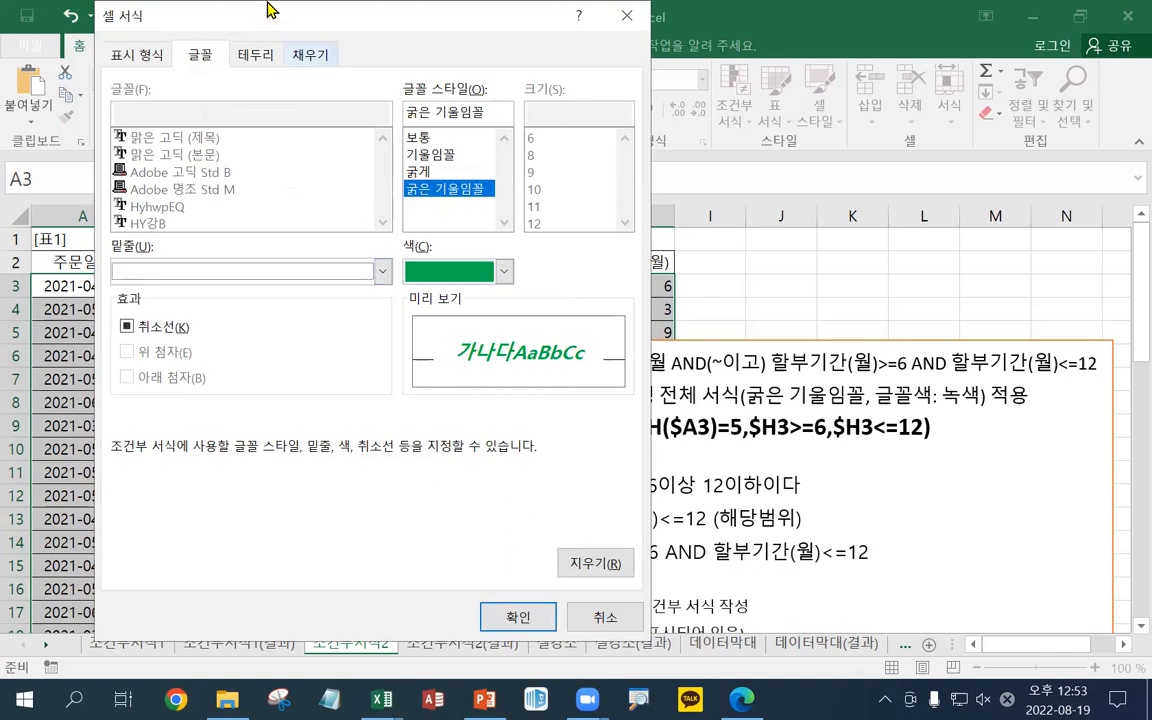
left_click(303, 54)
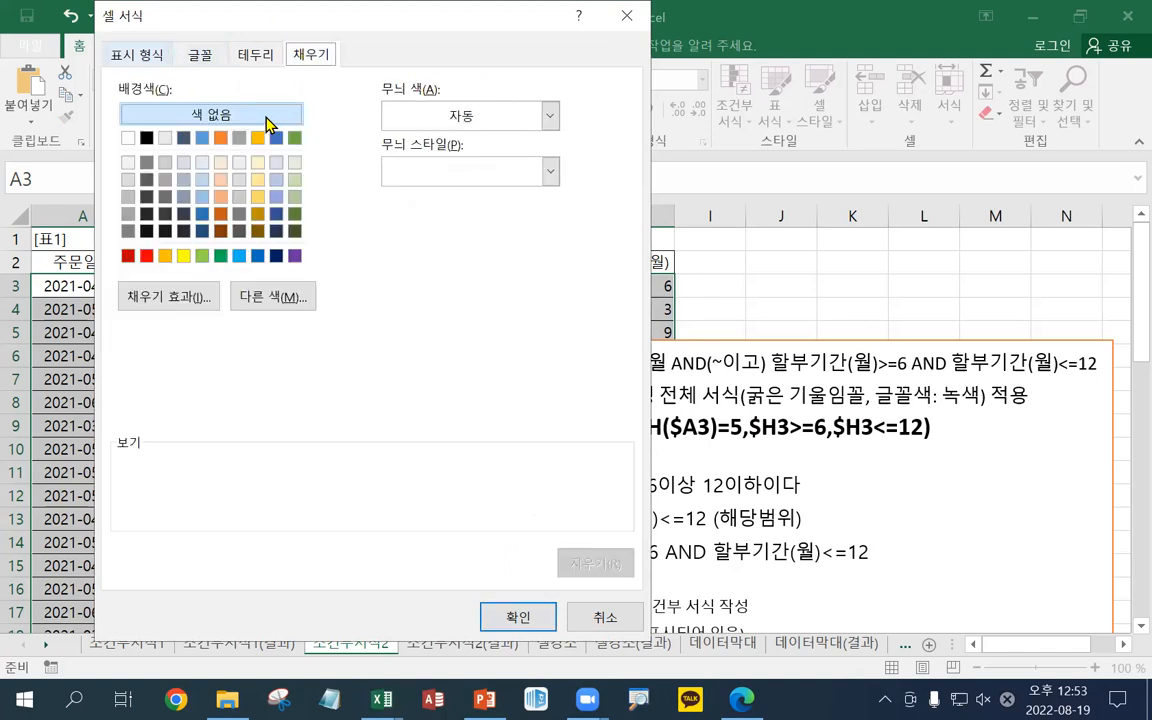
left_click(200, 54)
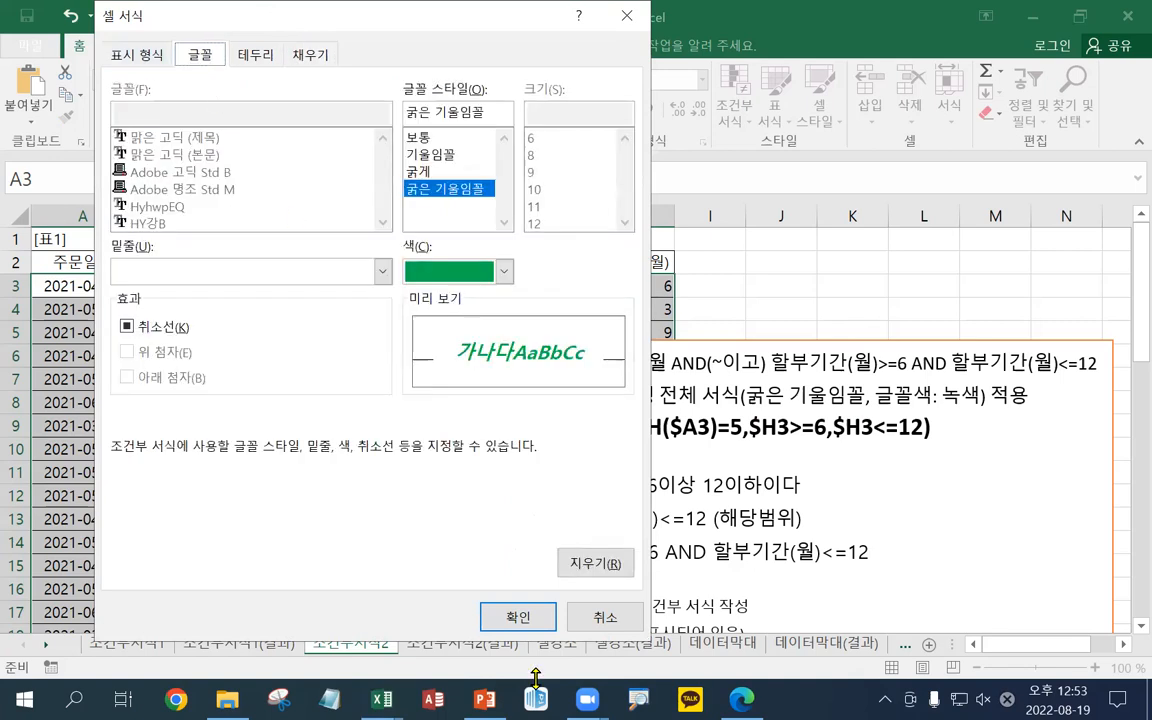
left_click(520, 618)
left_click(470, 463)
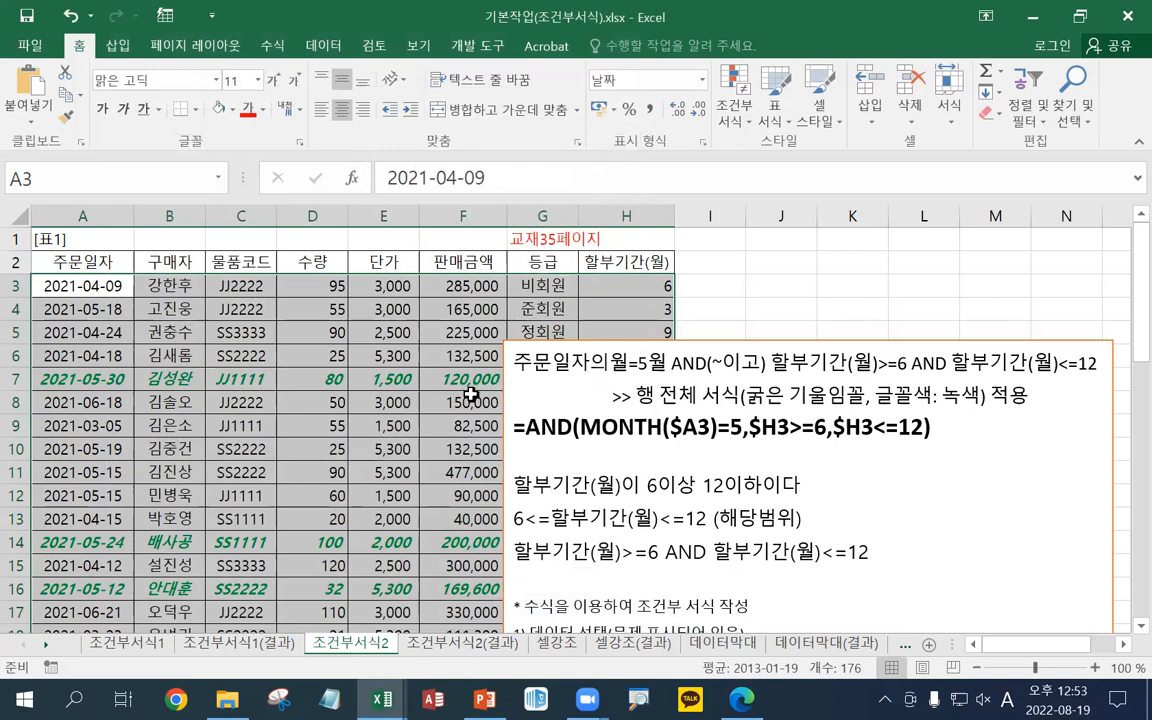
Examine the table rows to check which records receive the green bold italic format
scroll(470, 394, "down", 1)
scroll(470, 394, "down", 1)
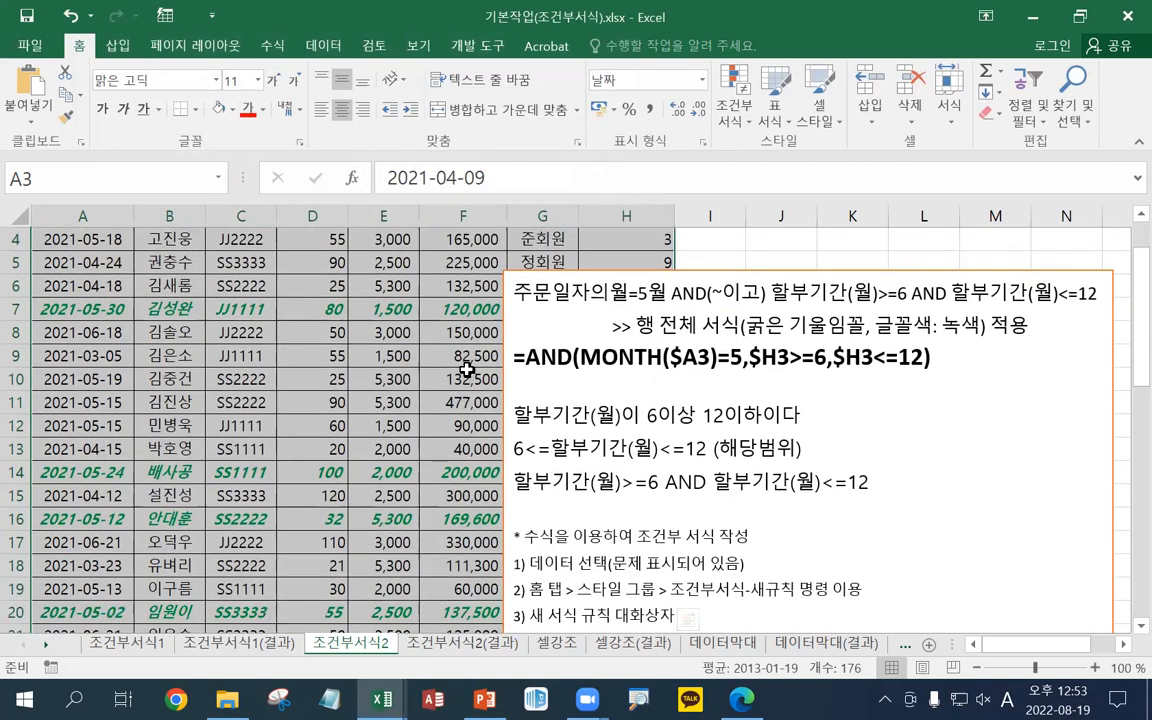
scroll(142, 294, "up", 1)
scroll(142, 294, "up", 1)
left_click_drag(88, 285, 619, 285)
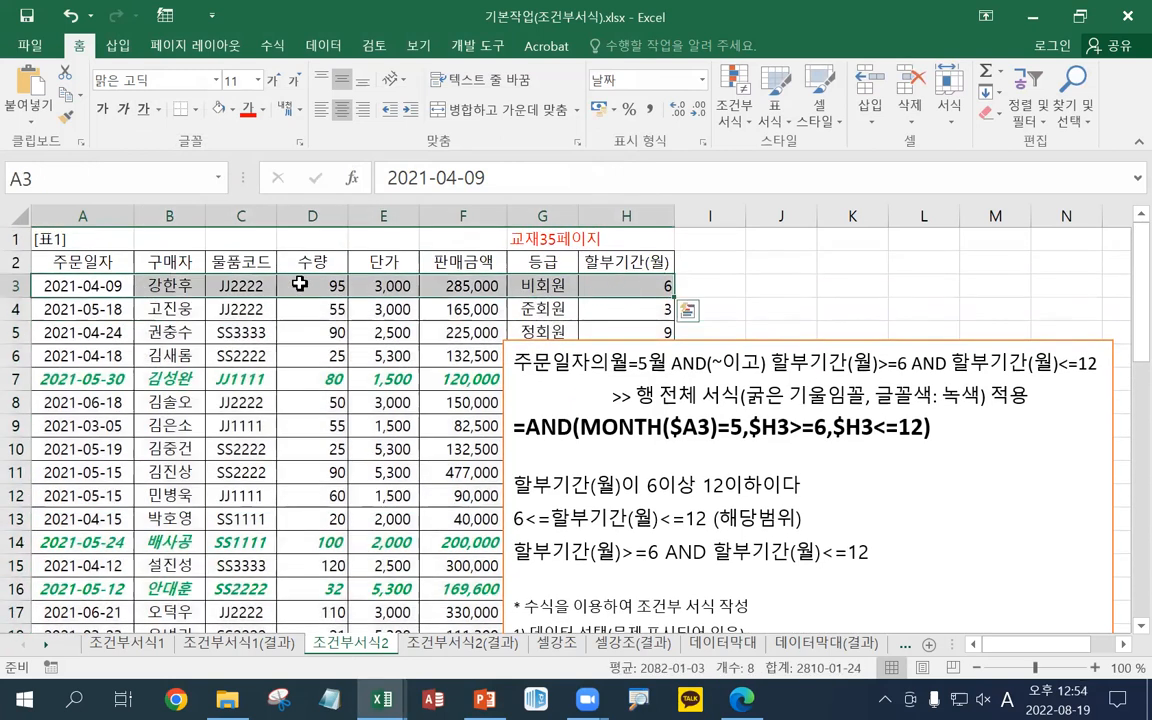
left_click(413, 380)
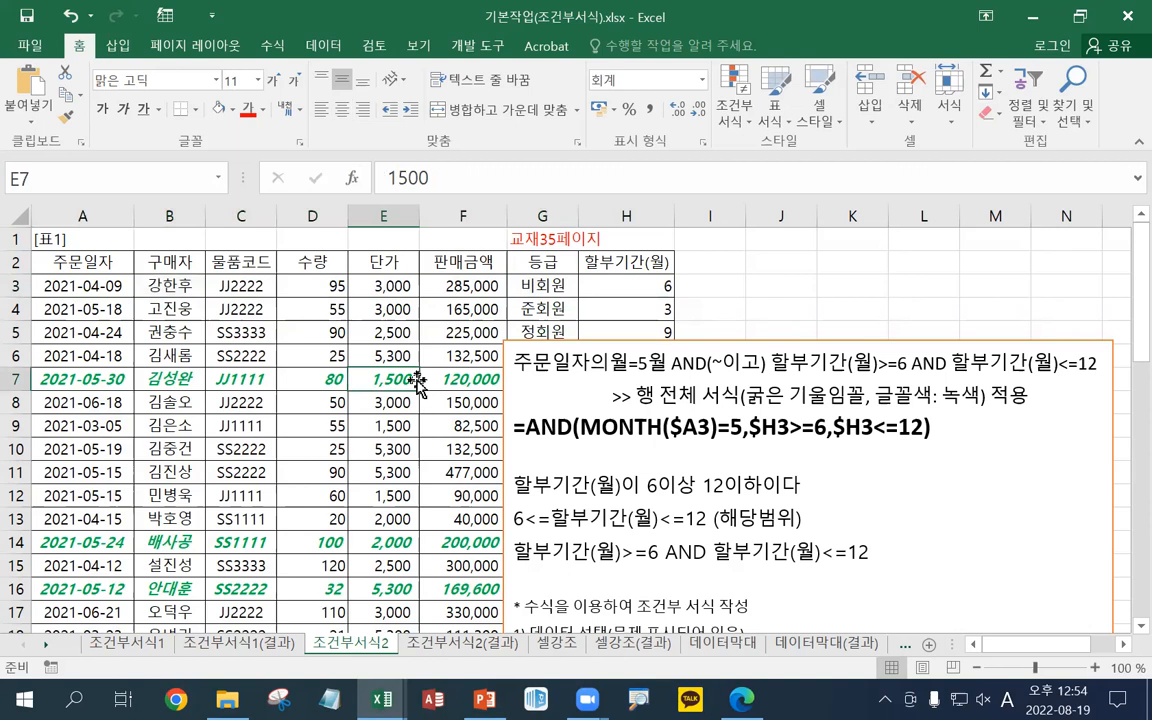
key("Up")
key("Up")
key("Up")
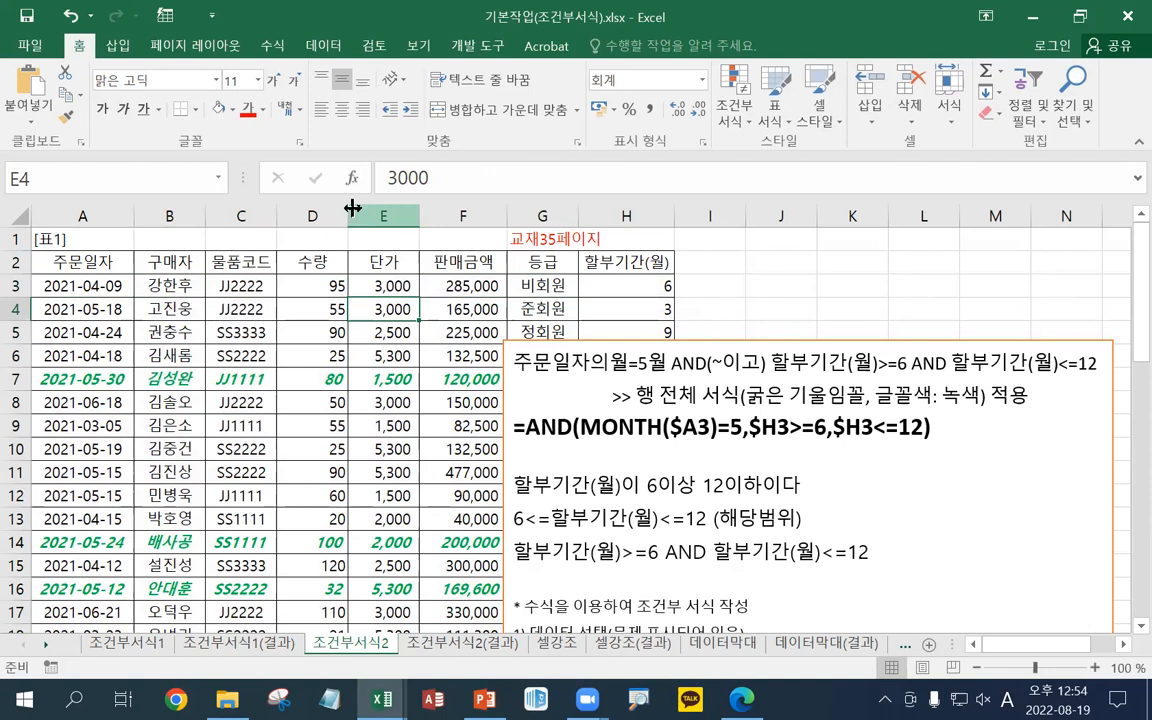
Select A3:H24 and review its rule in the conditional formatting rules manager (규칙 관리), leaving it unedited
left_click_drag(80, 285, 653, 591)
scroll(650, 419, "up", 3)
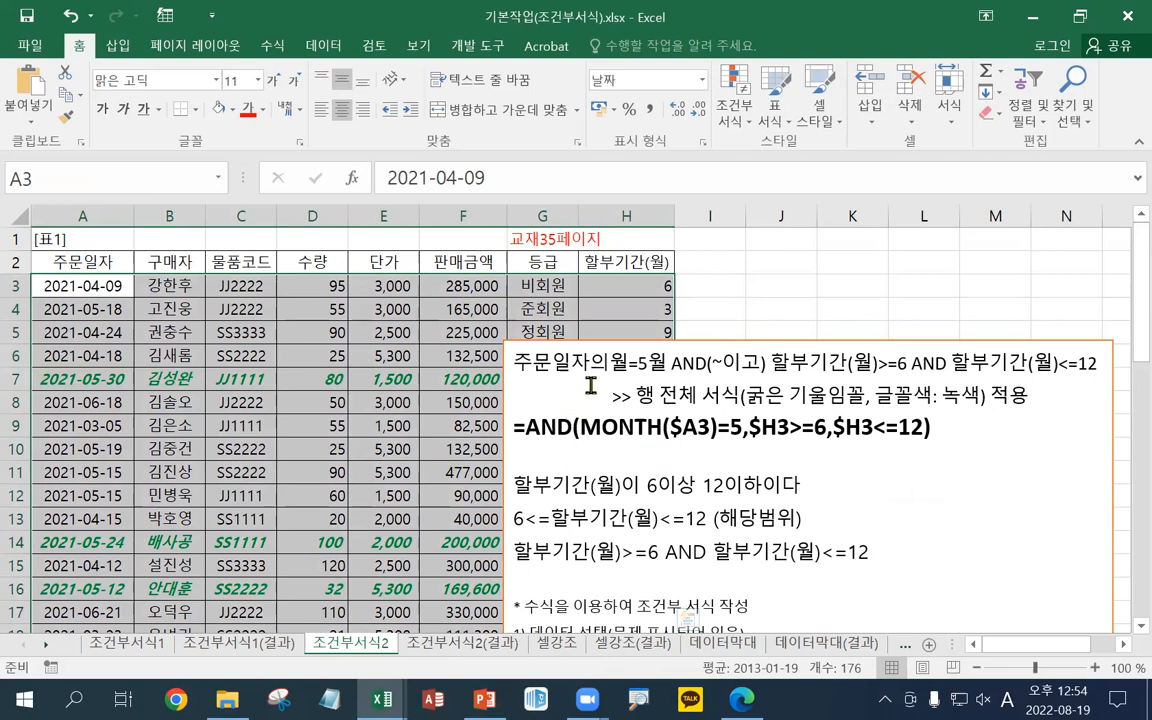
left_click(735, 110)
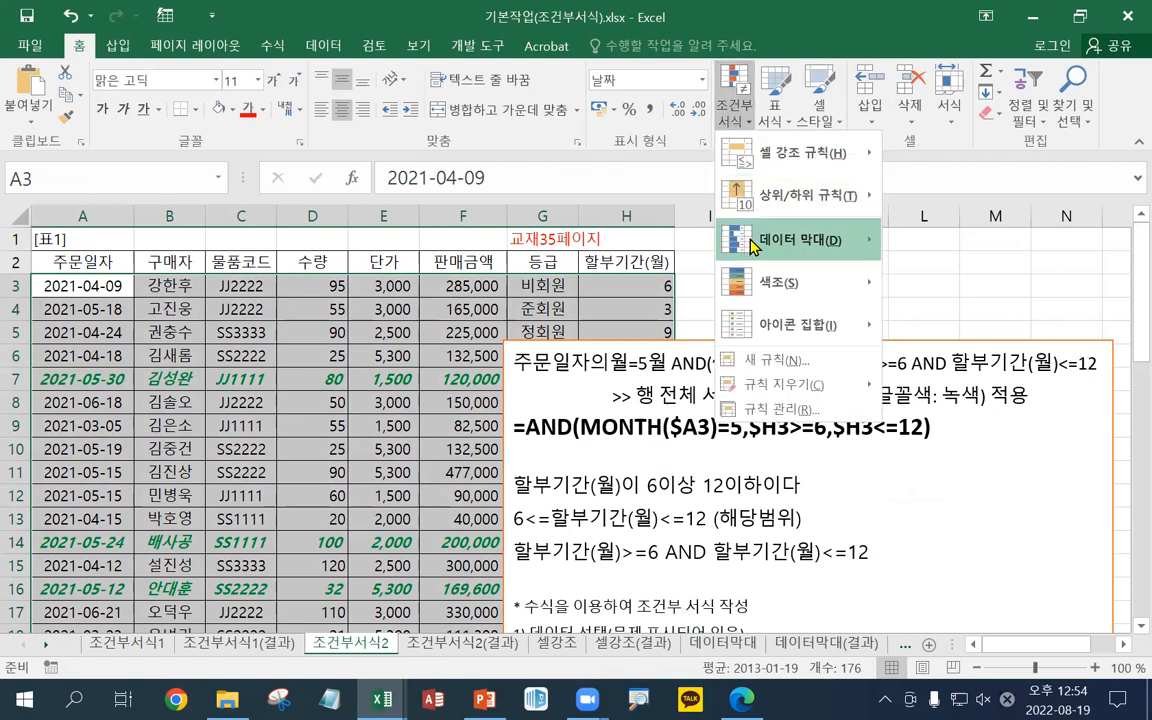
left_click(770, 410)
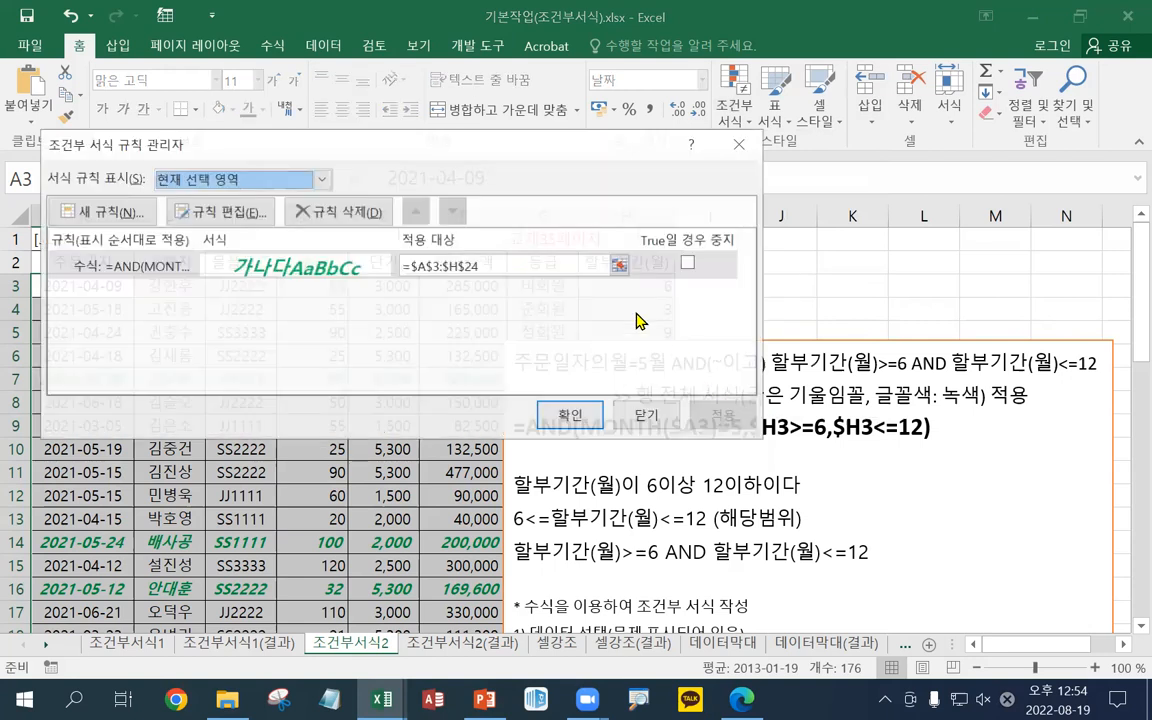
left_click(139, 275)
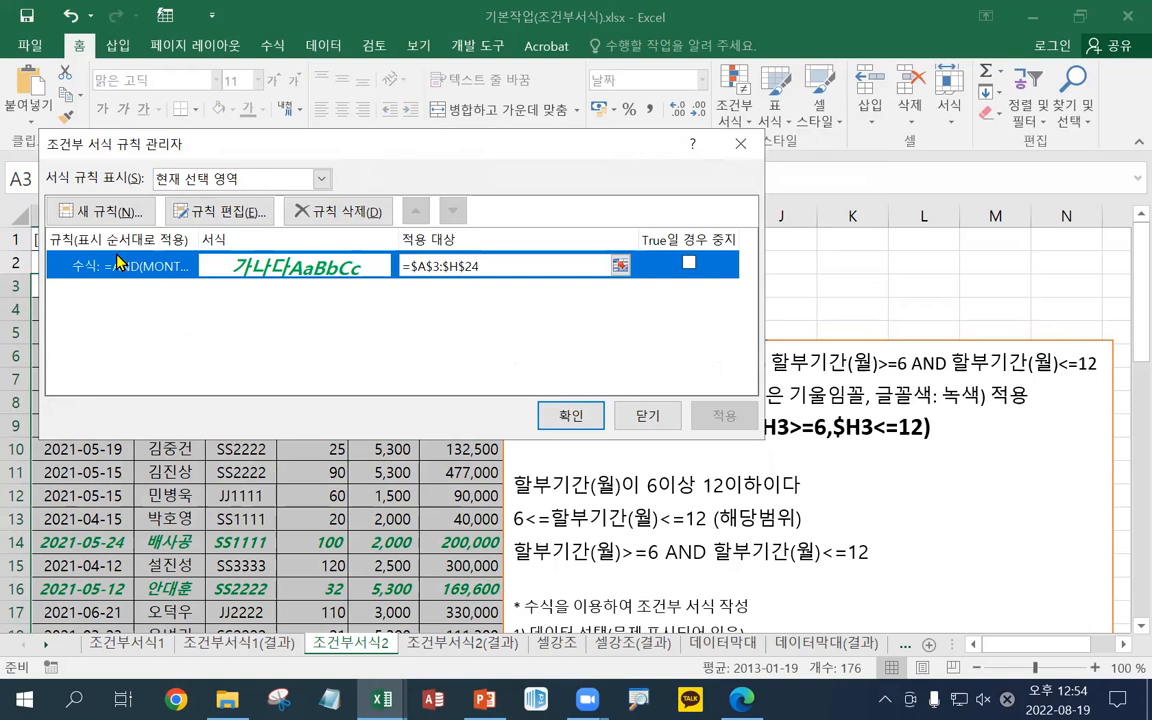
left_click(648, 418)
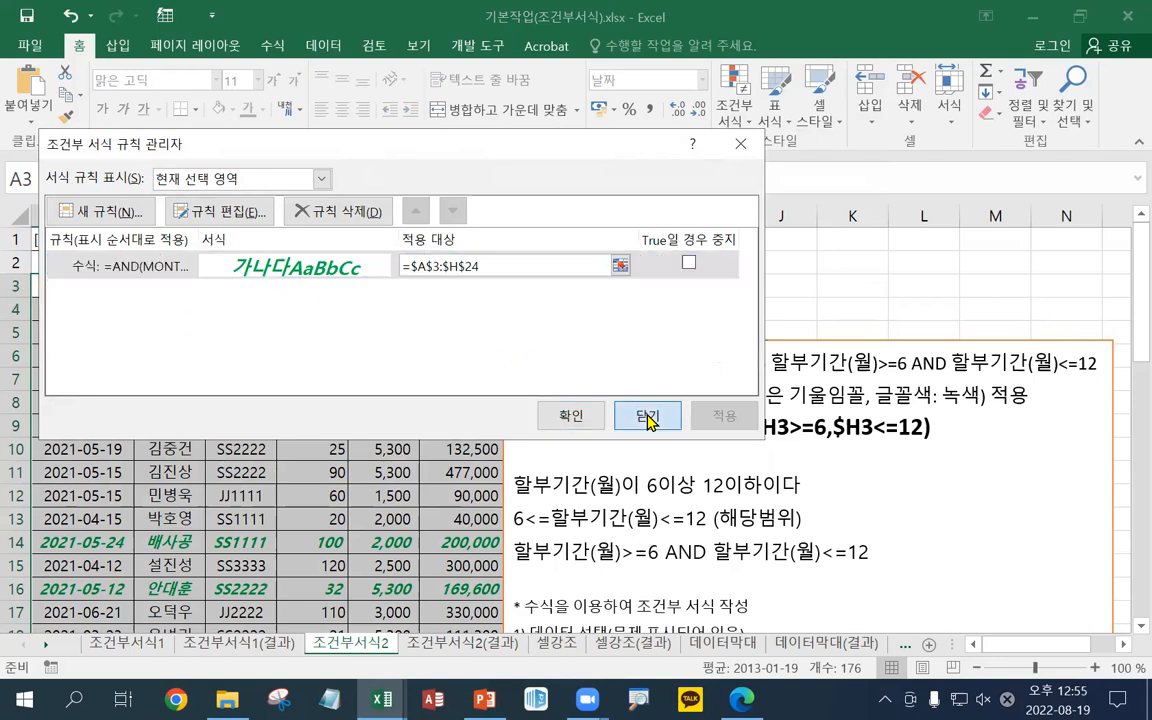
left_click(734, 100)
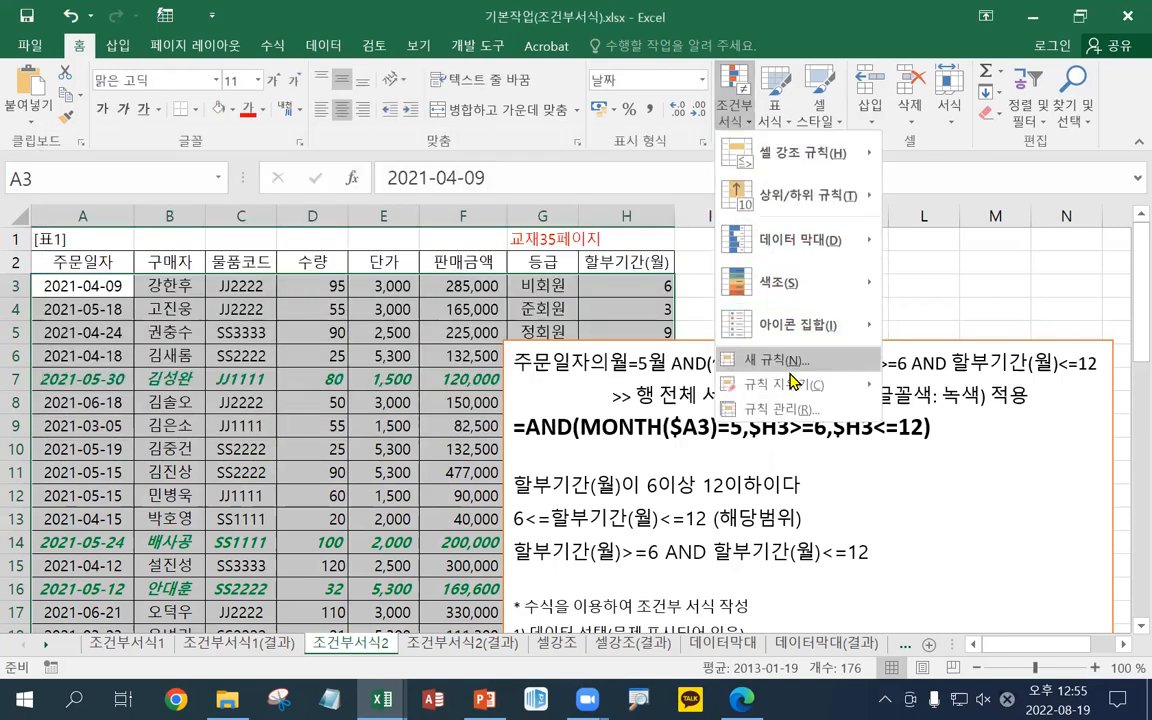
mouse_move(794, 382)
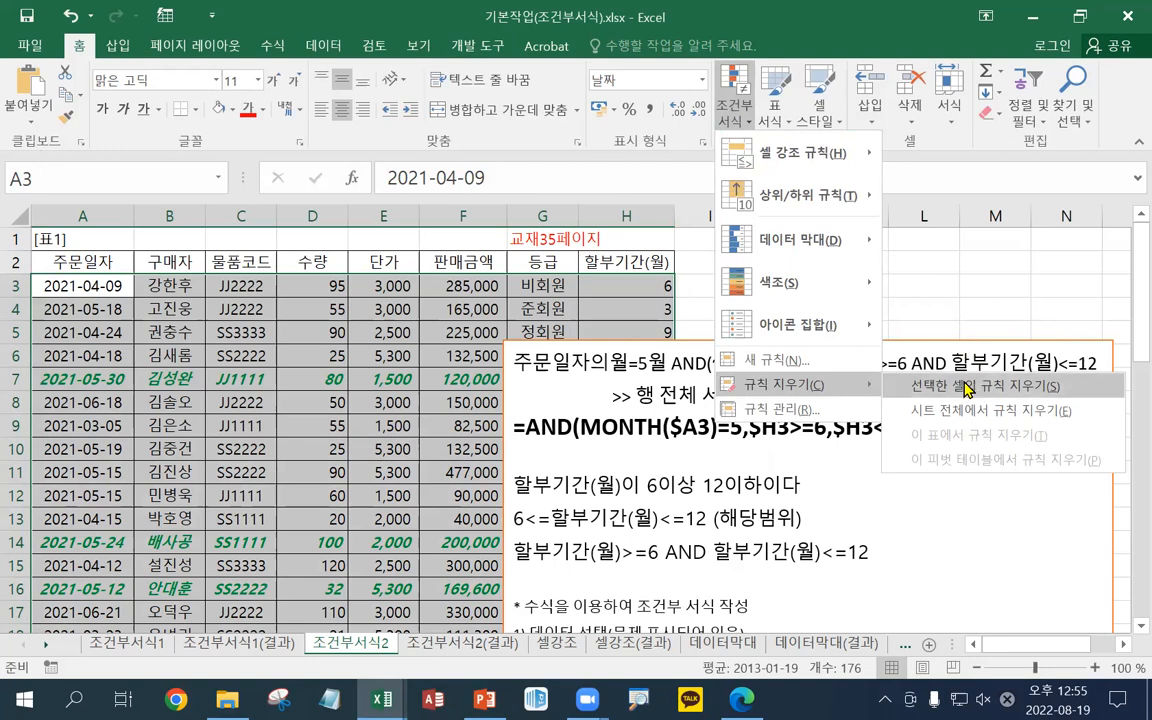
left_click(342, 308)
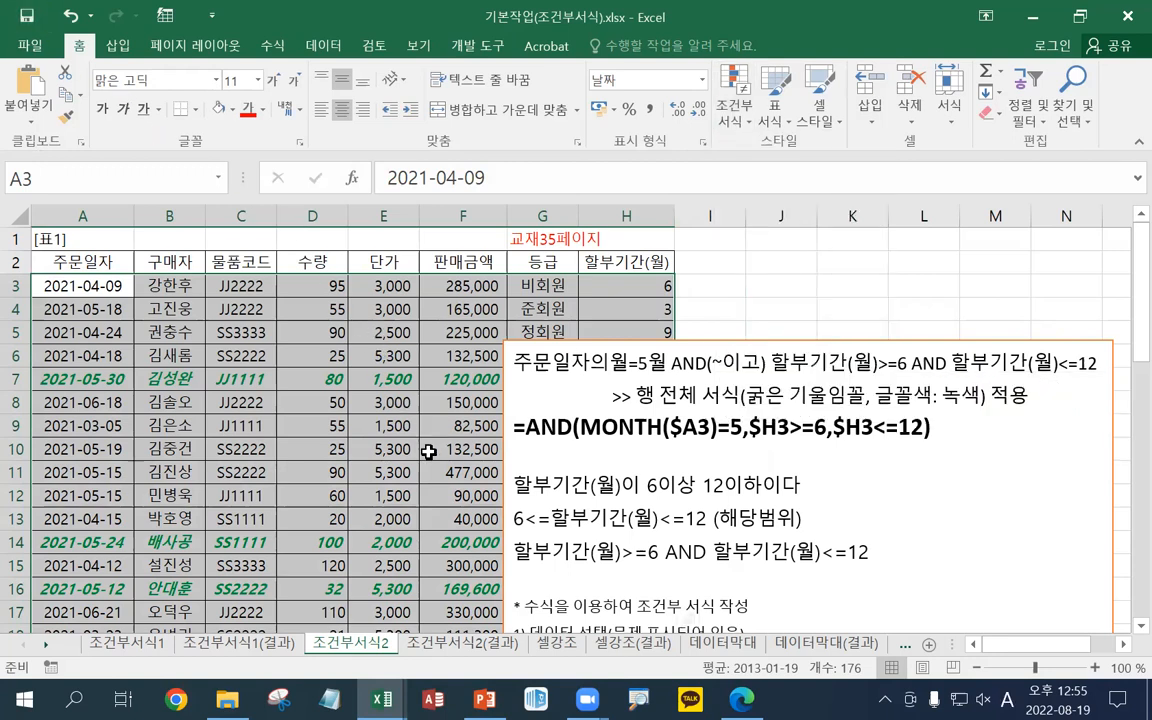
Close the 기본작업(조건부서식).xlsx and 1기본작업(조건부서식).xlsx workbooks
left_click(362, 381)
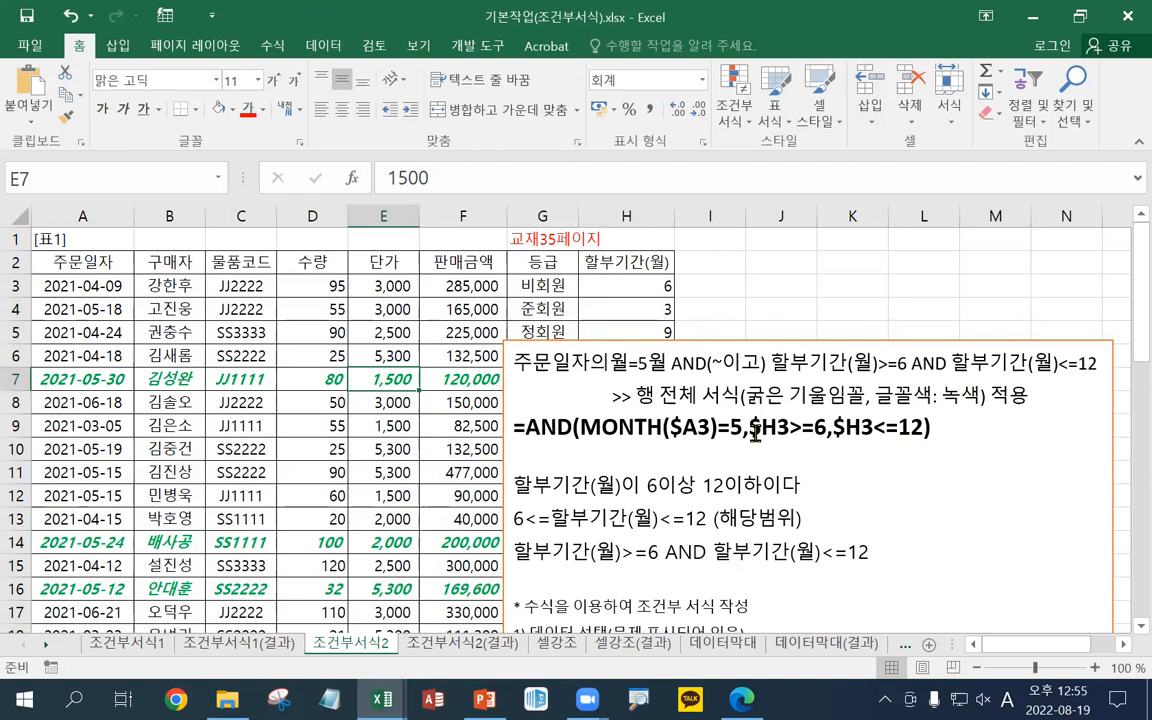
mouse_move(381, 698)
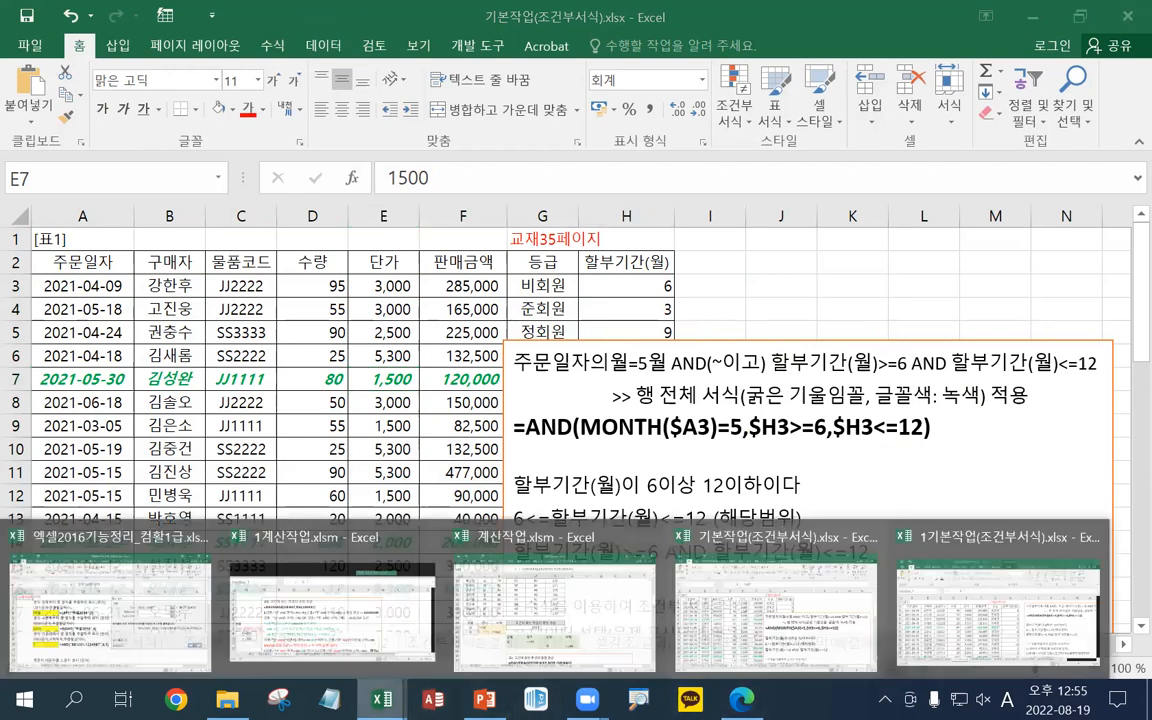
left_click(872, 537)
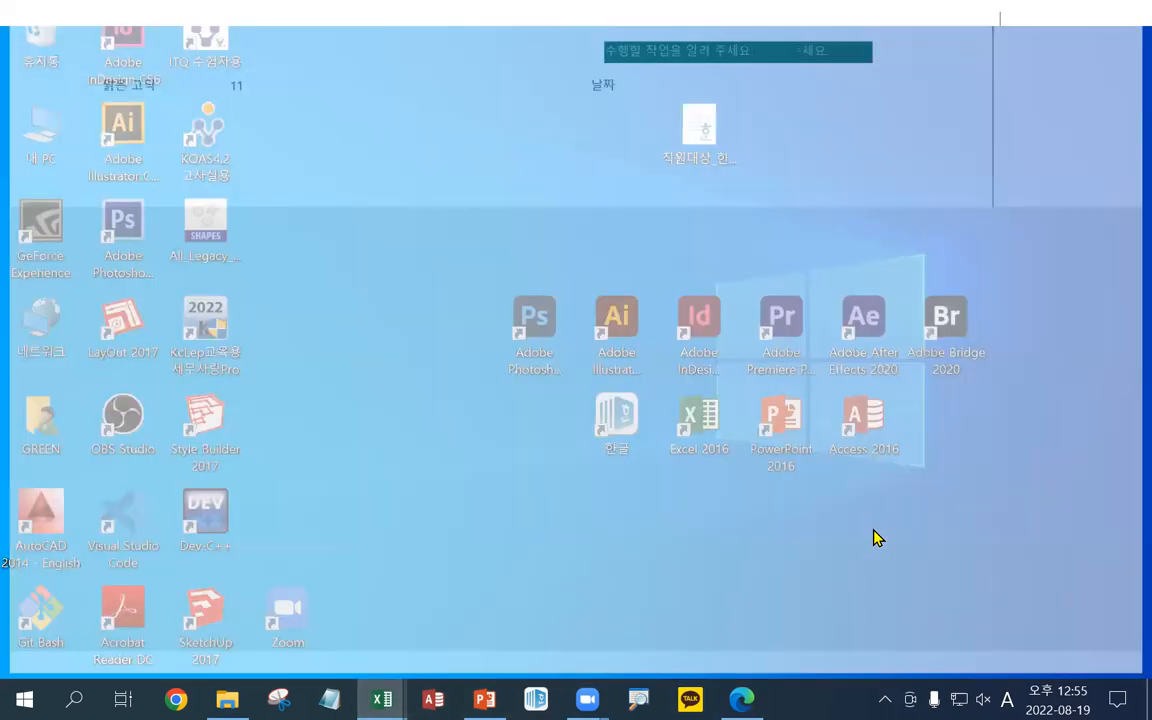
mouse_move(381, 698)
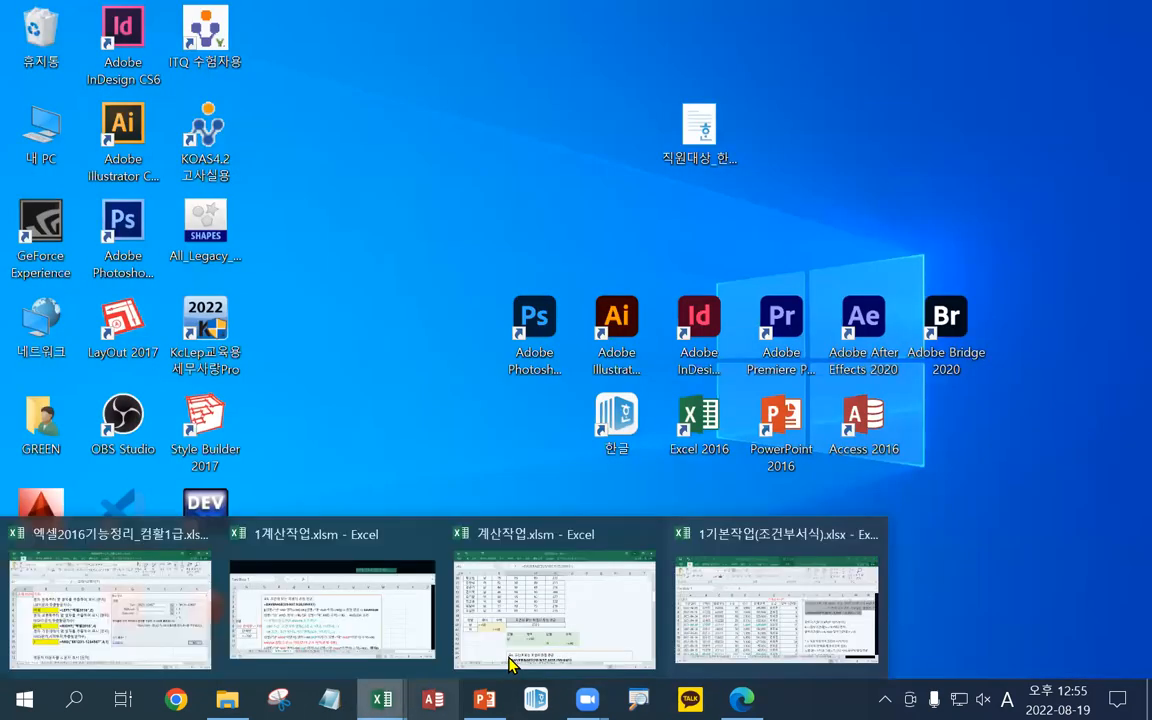
left_click(872, 537)
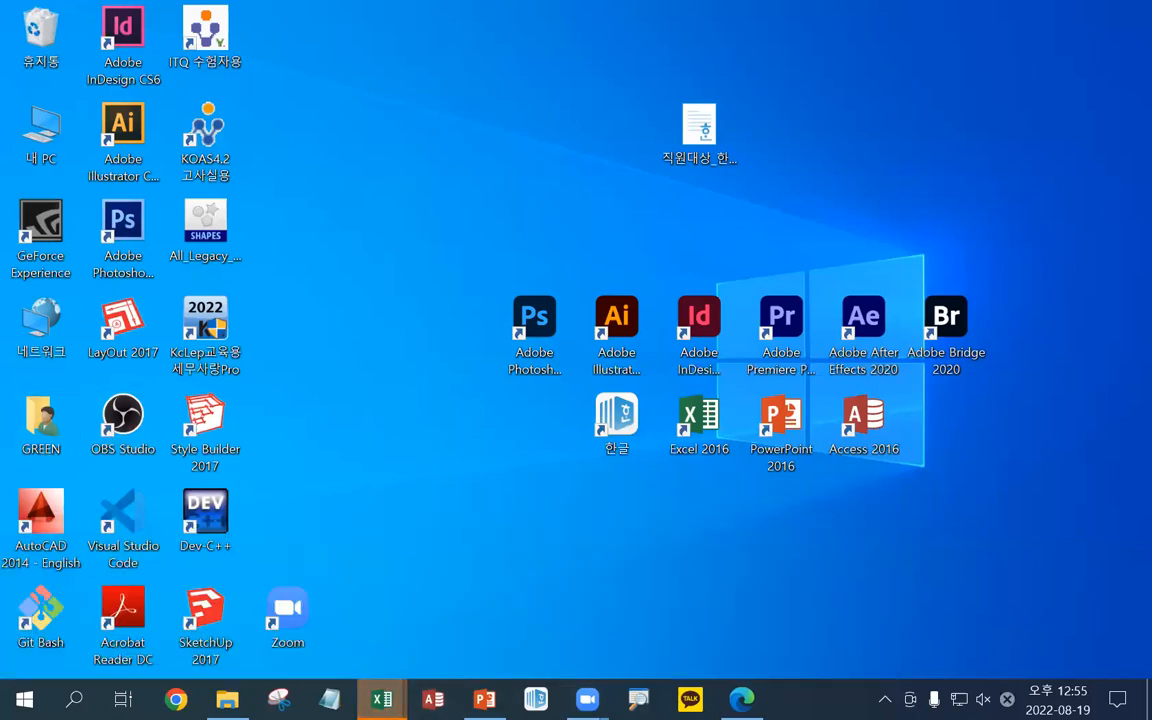
Switch to the 엑셀2016기능정리_컴활1급.xlsm workbook and show its 보호 sheet in a maximized window
mouse_move(381, 698)
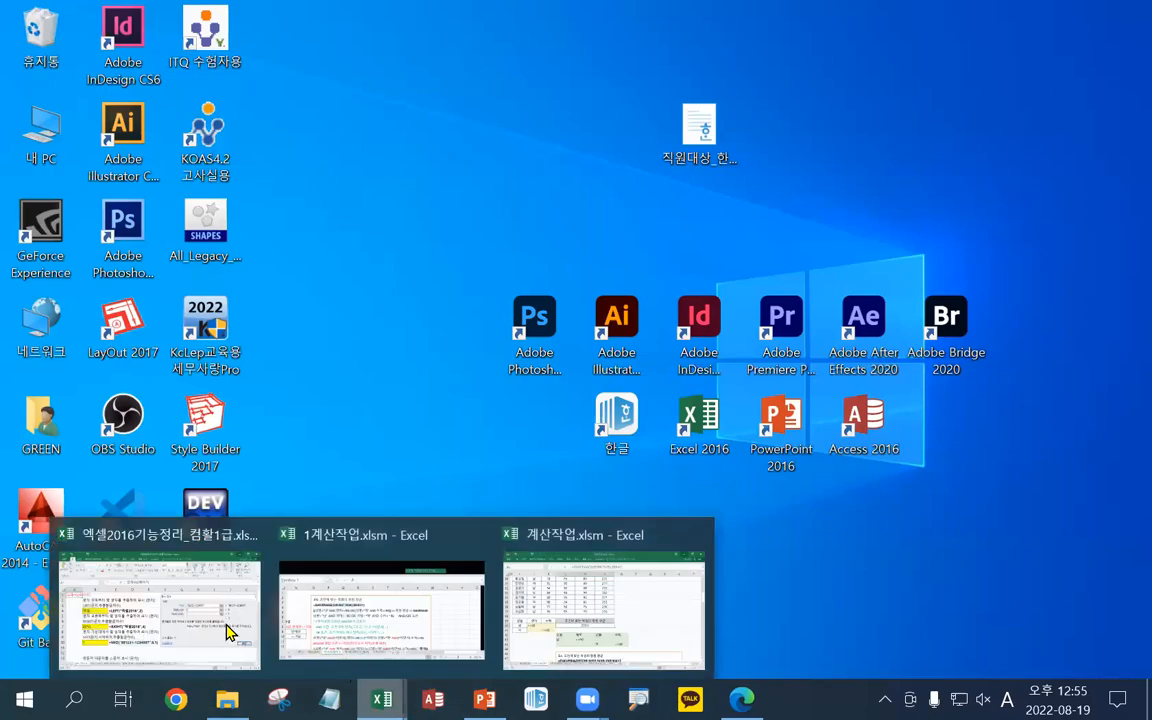
left_click(155, 600)
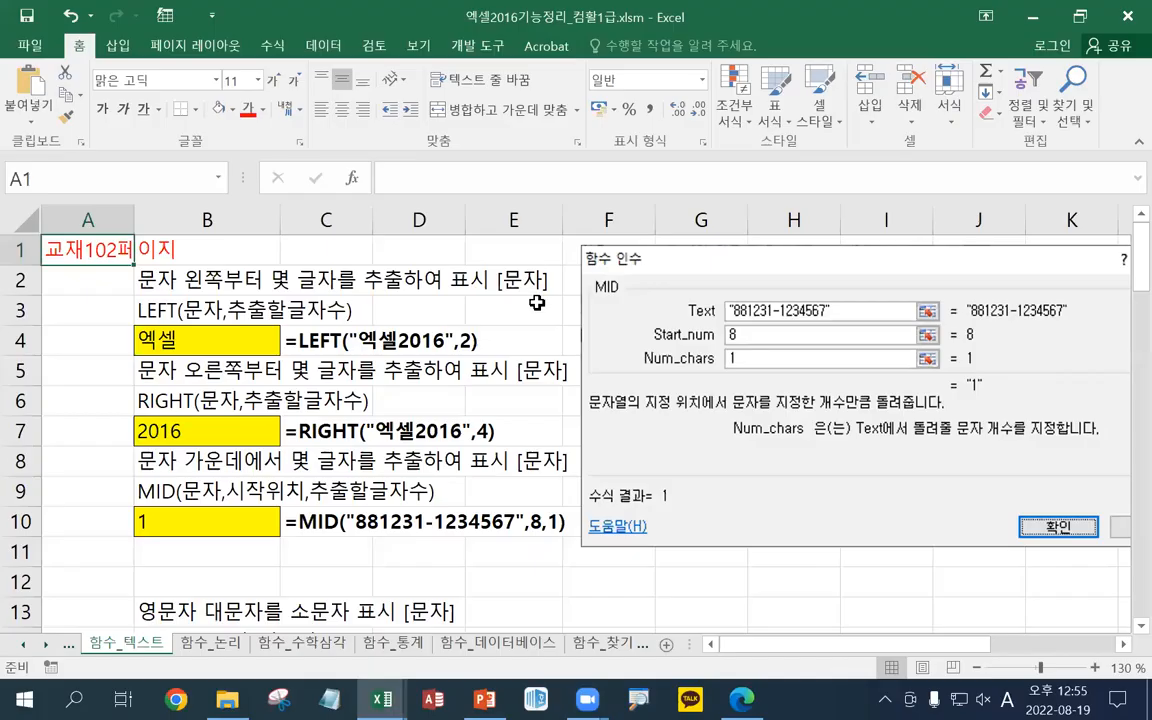
left_click(1093, 17)
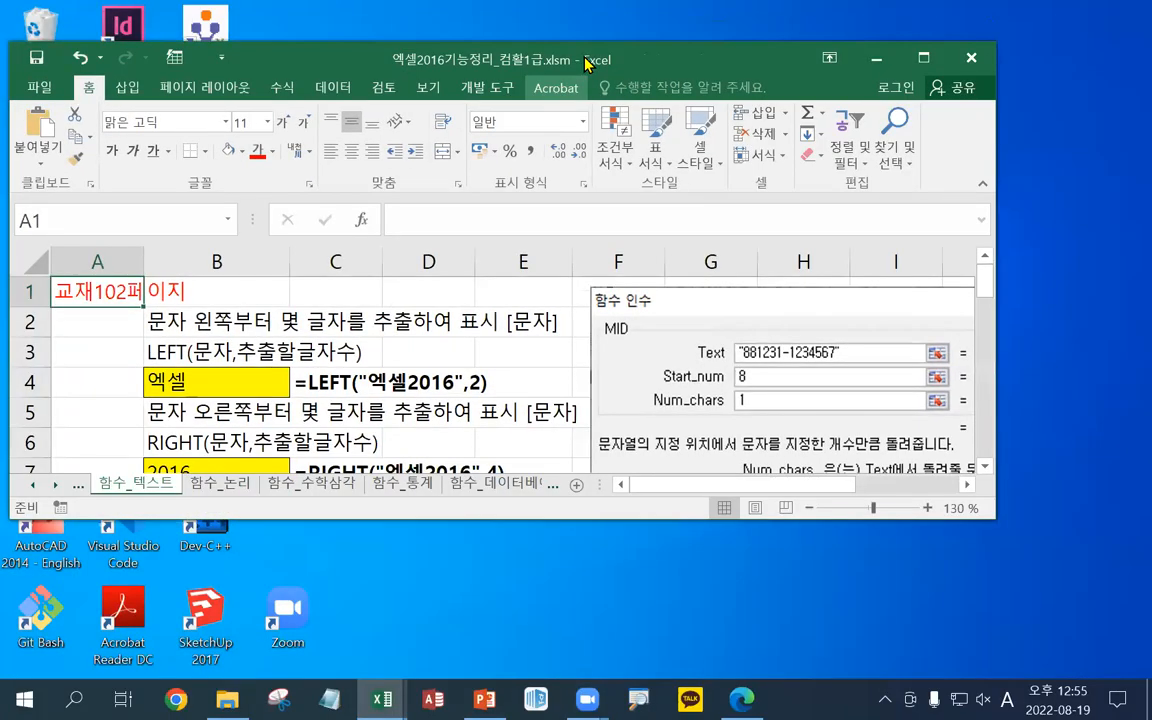
left_click_drag(590, 62, 588, 31)
left_click(31, 453)
left_click(31, 453)
left_click(31, 458)
left_click(31, 458)
left_click(31, 458)
left_click(31, 458)
left_click(31, 458)
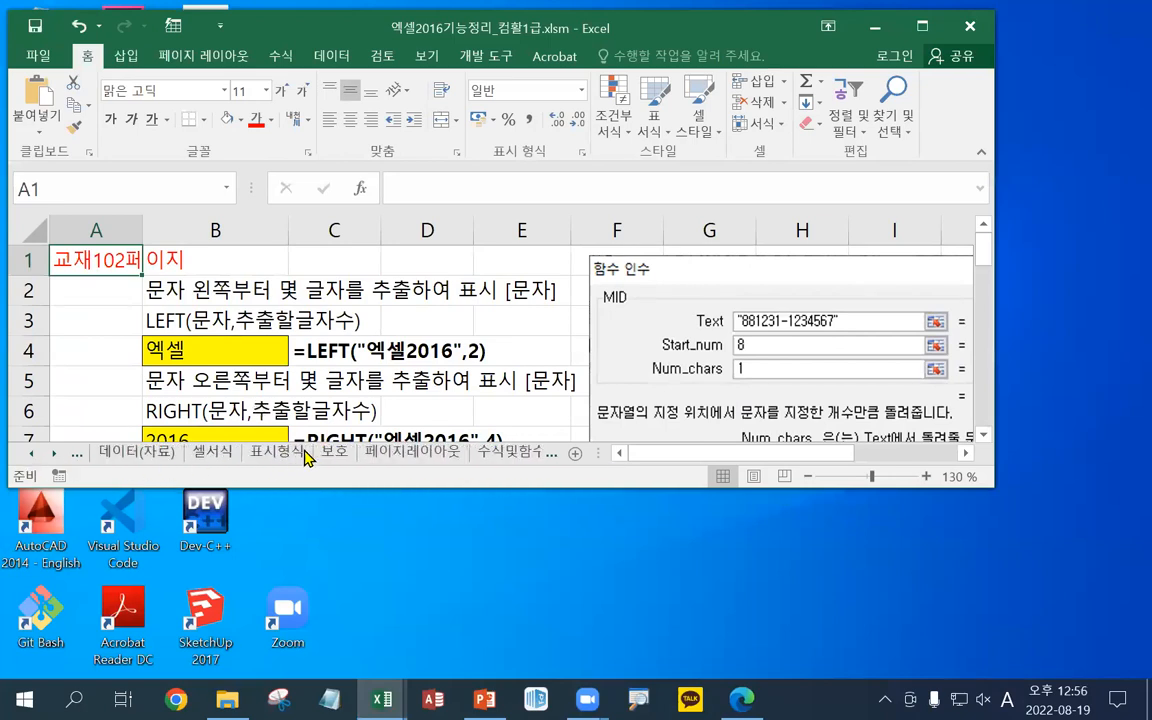
left_click(331, 453)
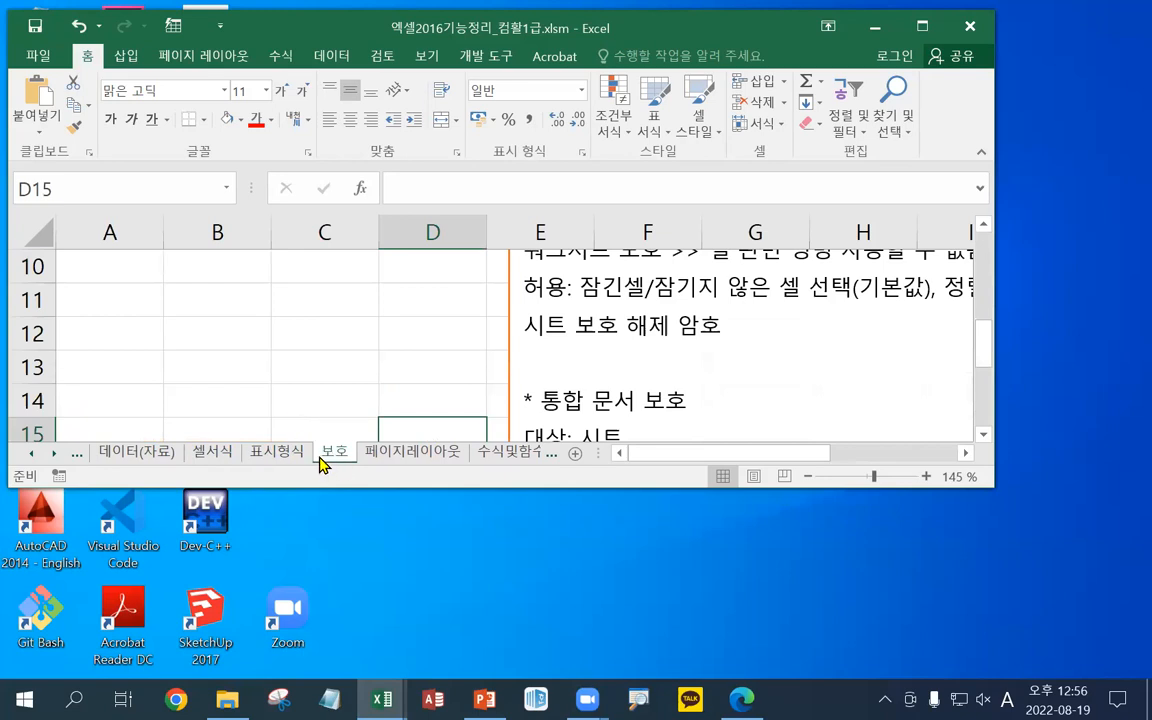
double_click(482, 29)
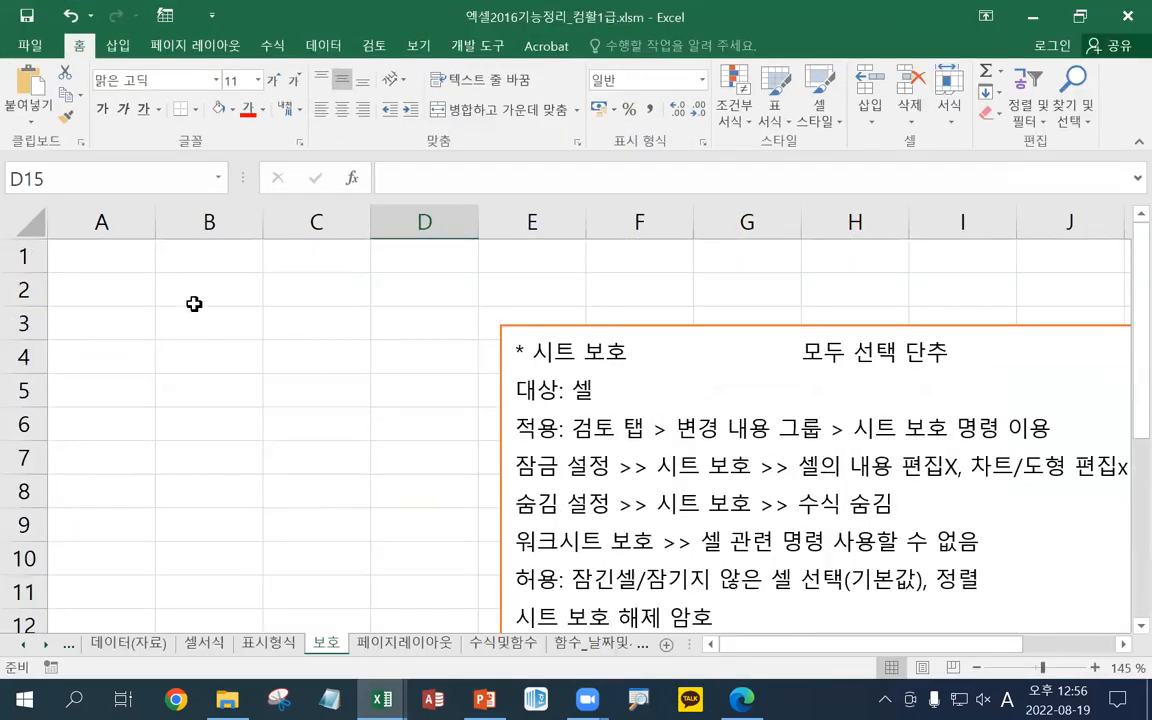
Enter the textbook page note 교재42페이지 in cell A1 of the 보호 sheet
left_click(124, 258)
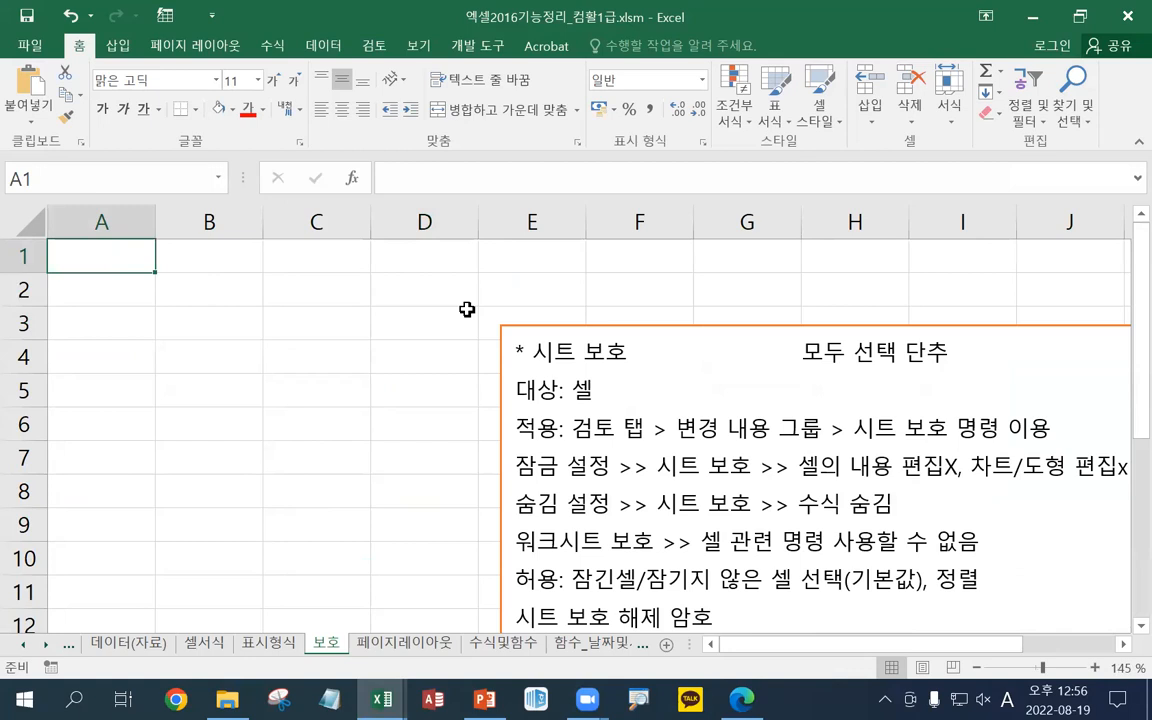
type("RYWO")
key("BackSpace")
key("BackSpace")
key("BackSpace")
key("Hangul")
type("교")
key("BackSpace")
key("BackSpace")
type("교재")
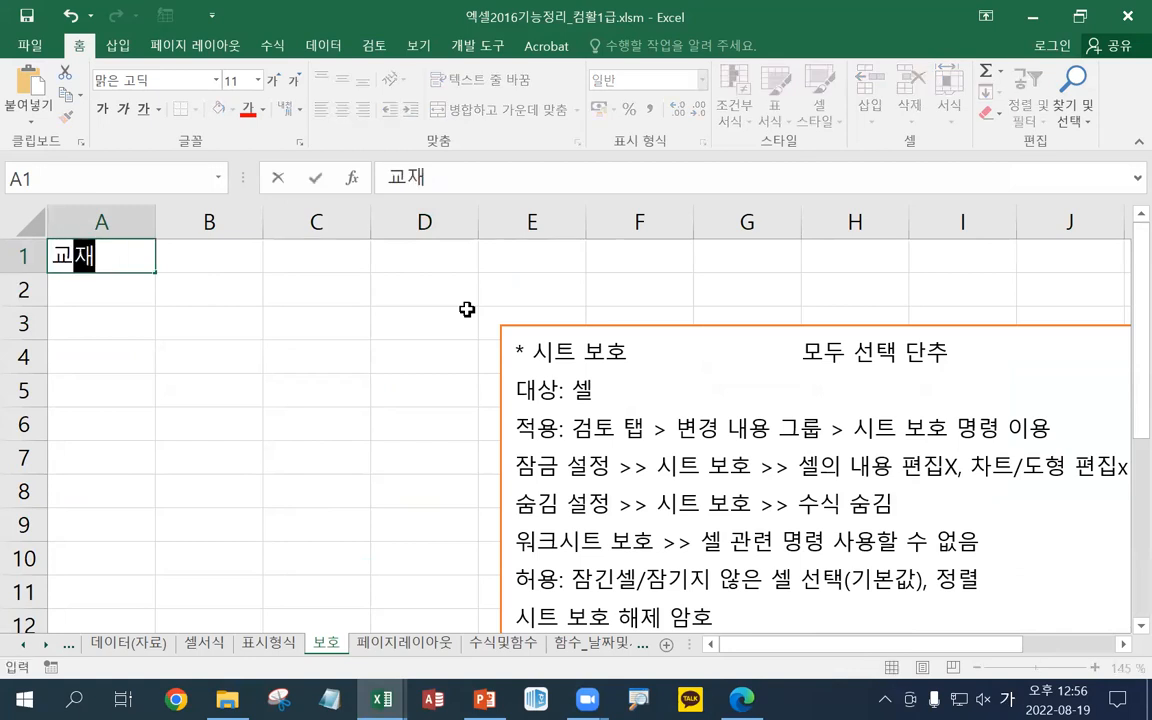
type("42페이지")
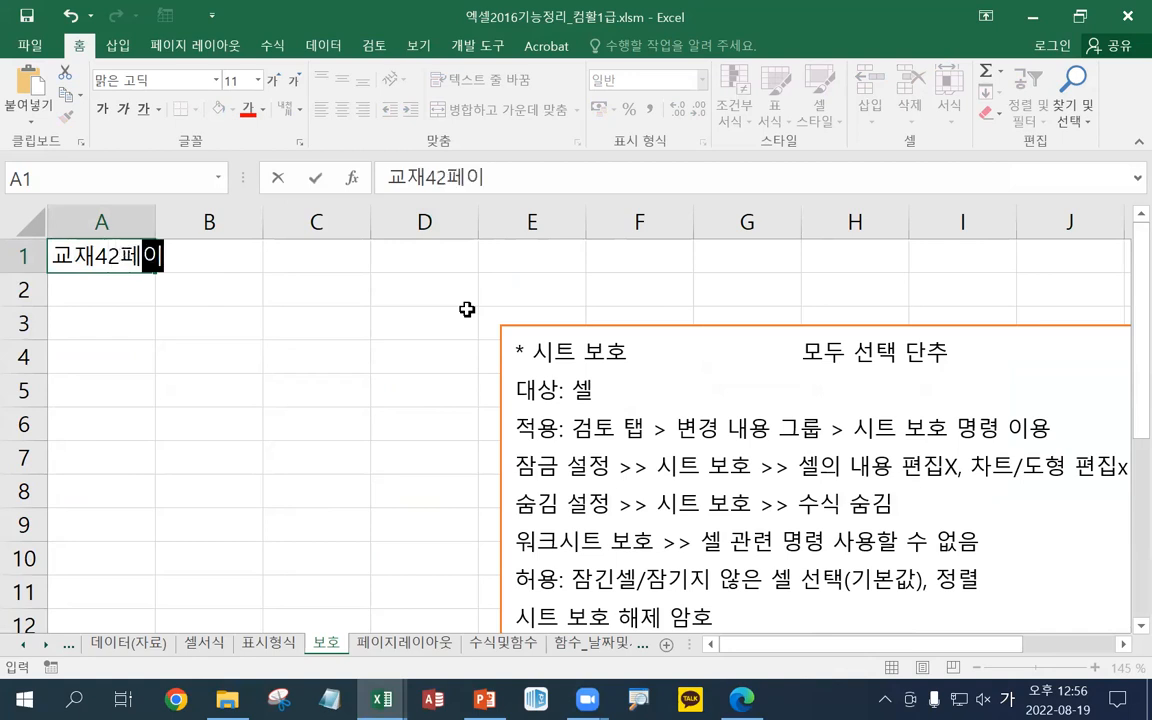
key("Return")
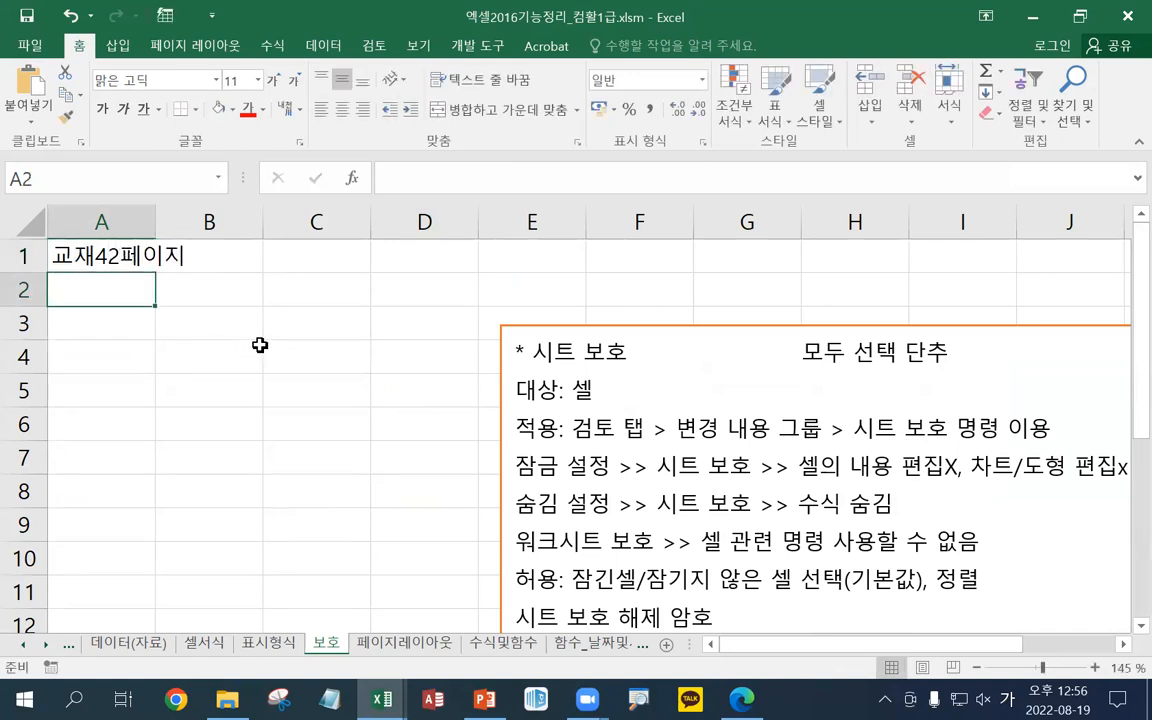
Move the sheet protection notes text box up and slightly left so its upper edge lies in row 1
scroll(260, 344, "down", 1)
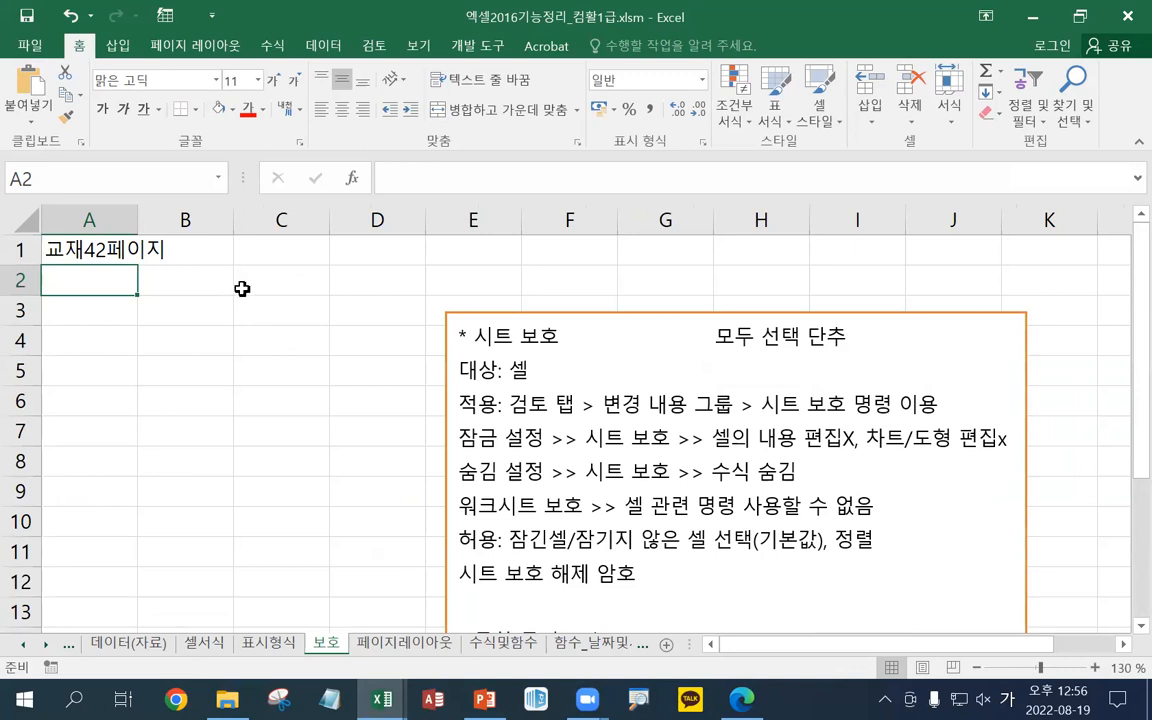
left_click(531, 310)
left_click_drag(531, 310, 494, 250)
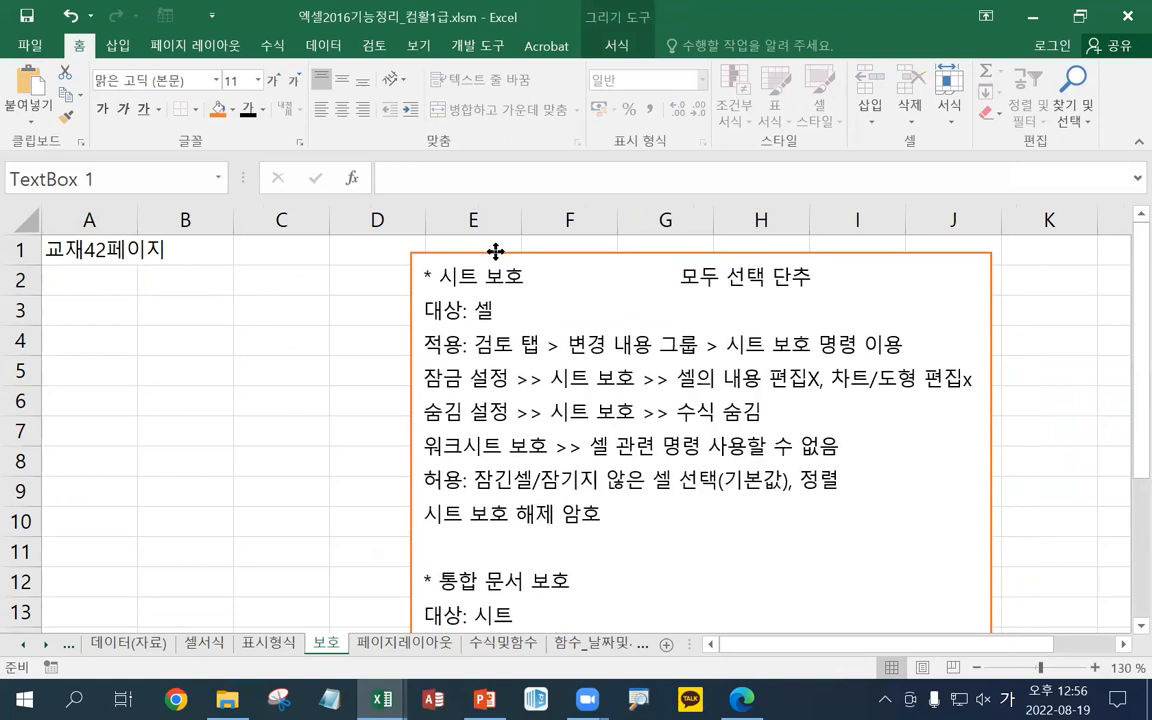
left_click(85, 280)
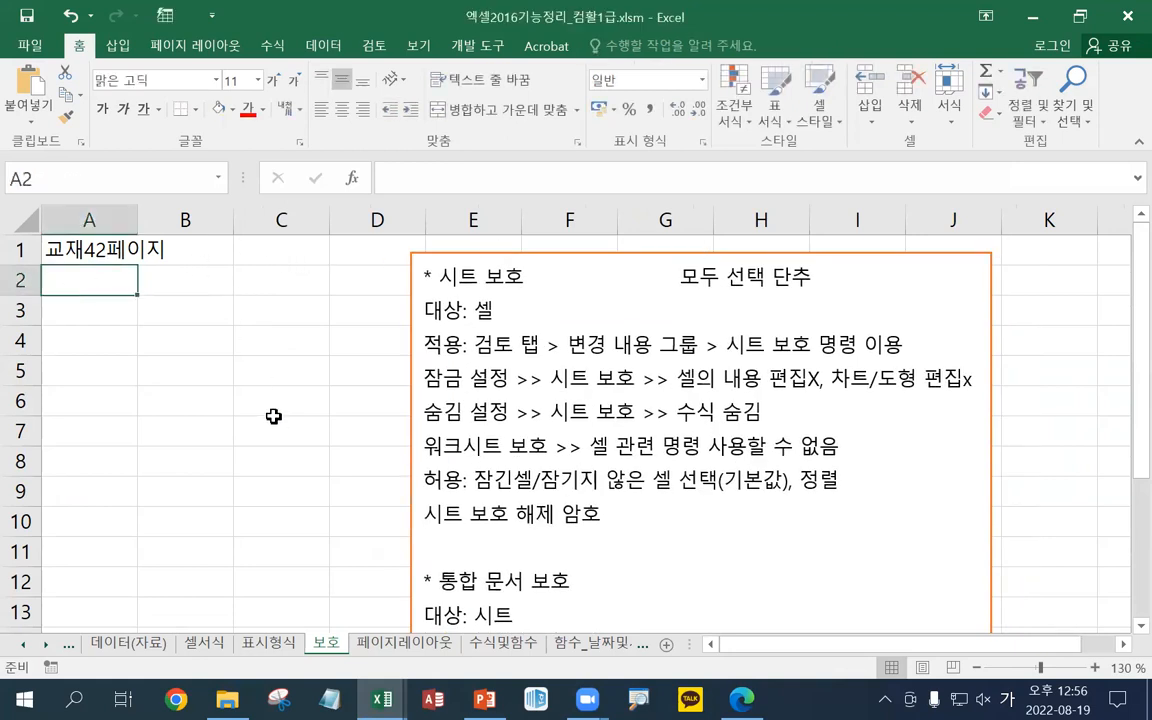
scroll(273, 416, "down", 1)
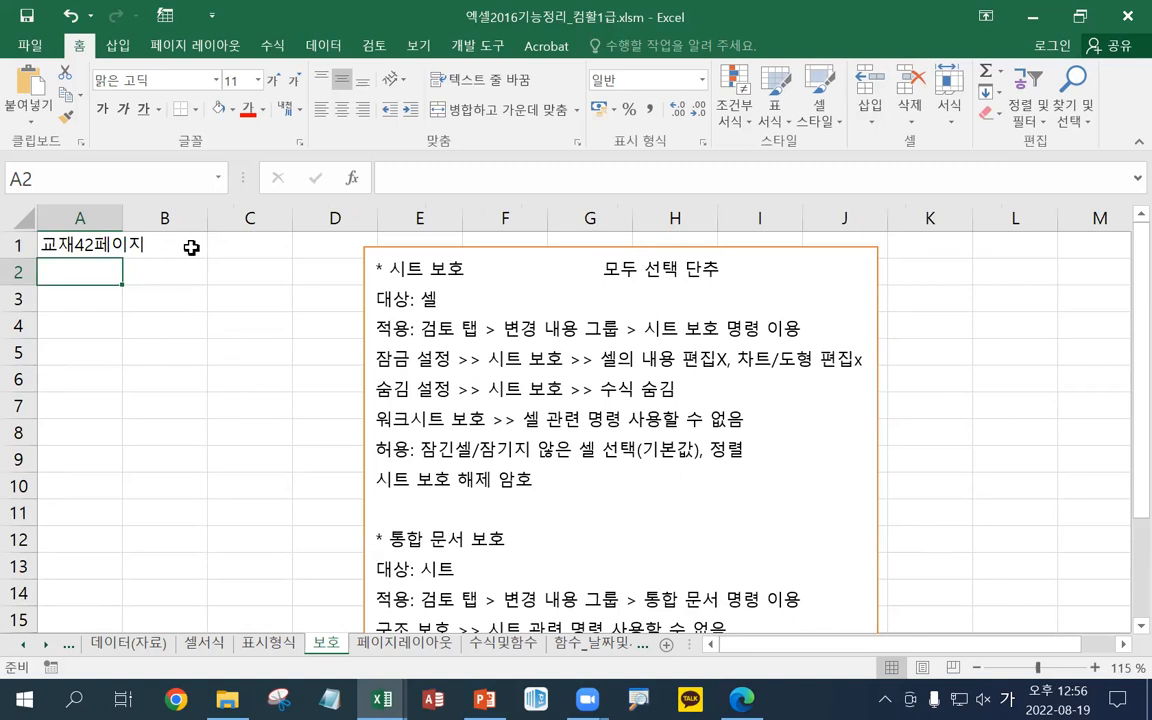
Select the entire sheet and examine the 잠금 and 숨김 protection options in its cell format settings (셀 서식), leaving them unedited
left_click(18, 217)
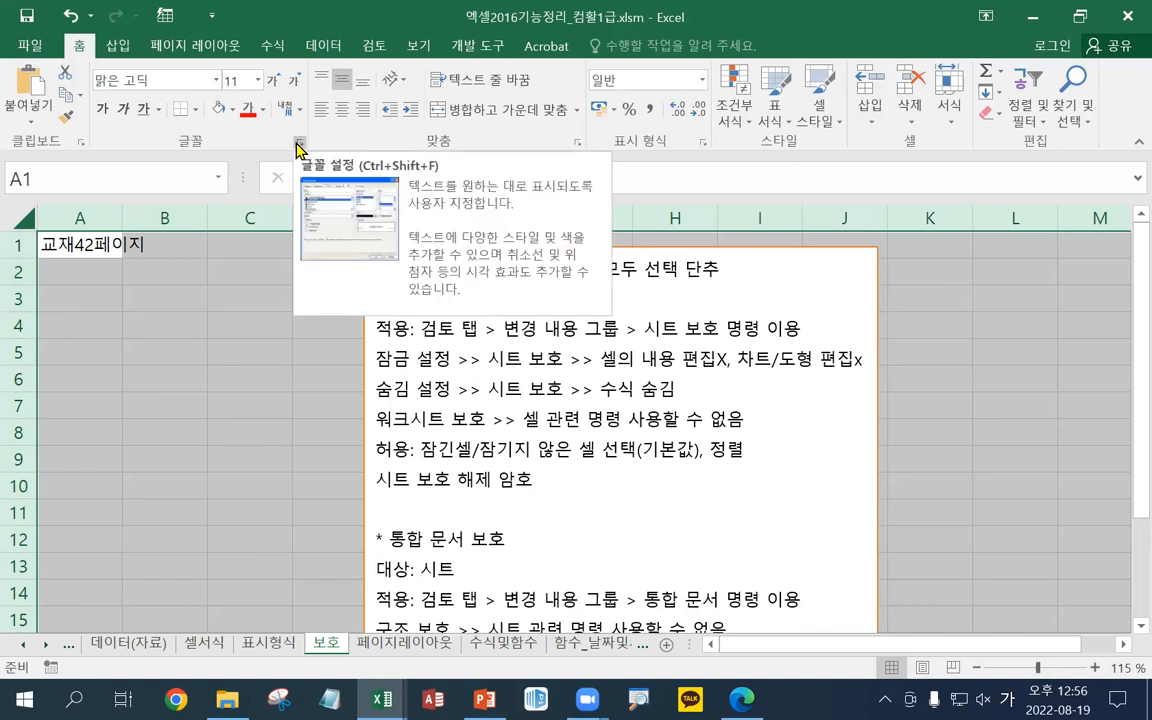
right_click(242, 296)
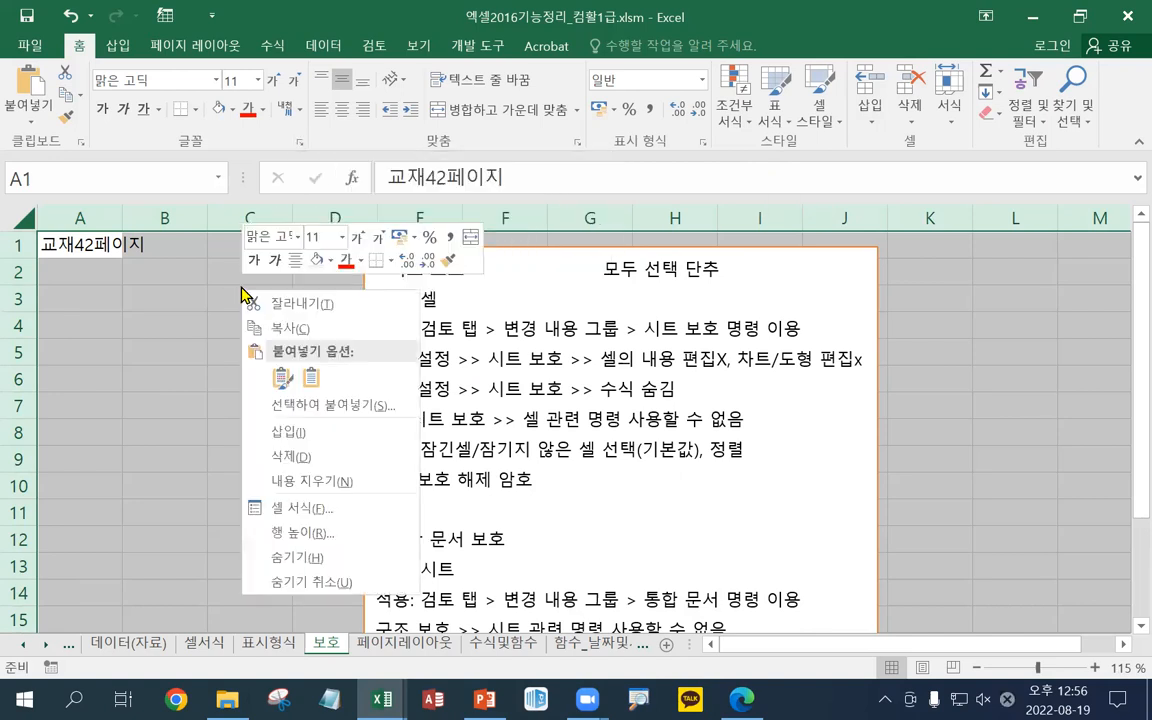
left_click(952, 128)
left_click(954, 128)
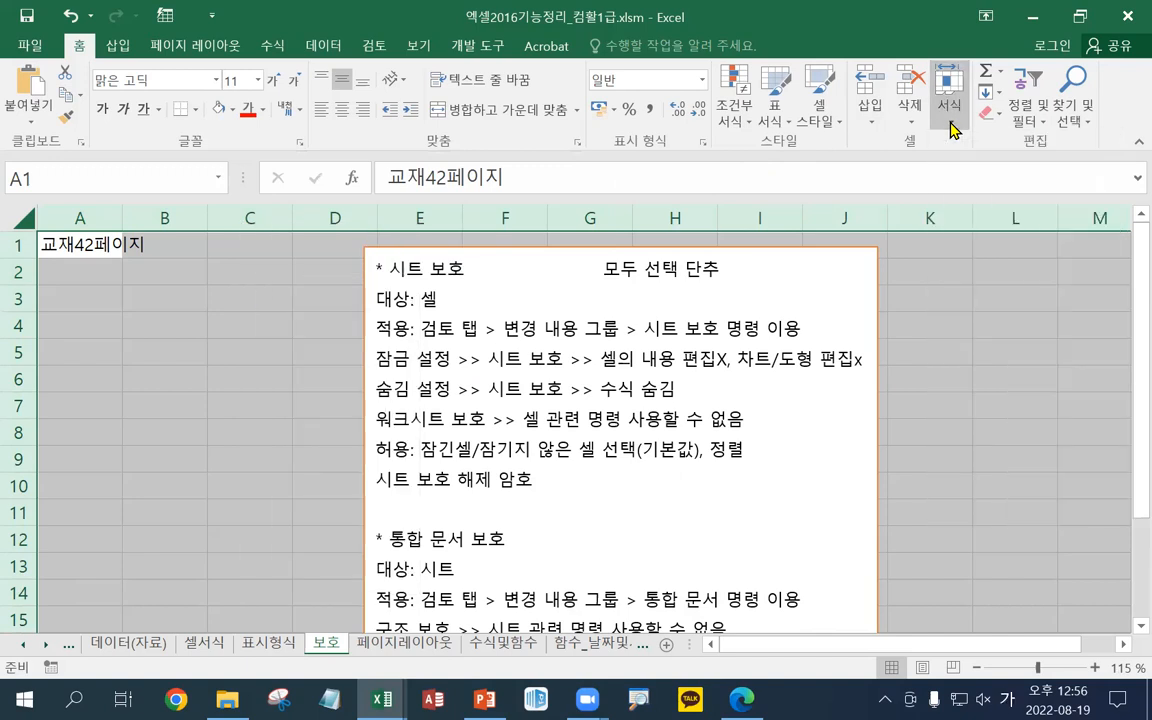
left_click(951, 125)
left_click(952, 125)
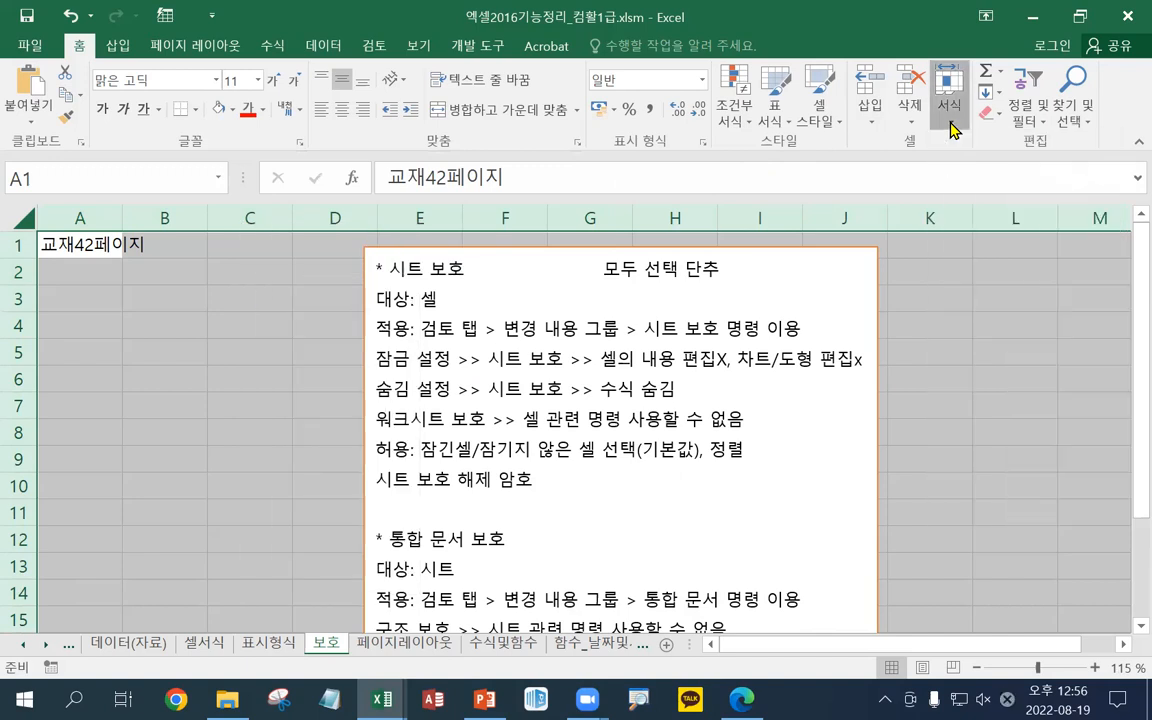
right_click(243, 256)
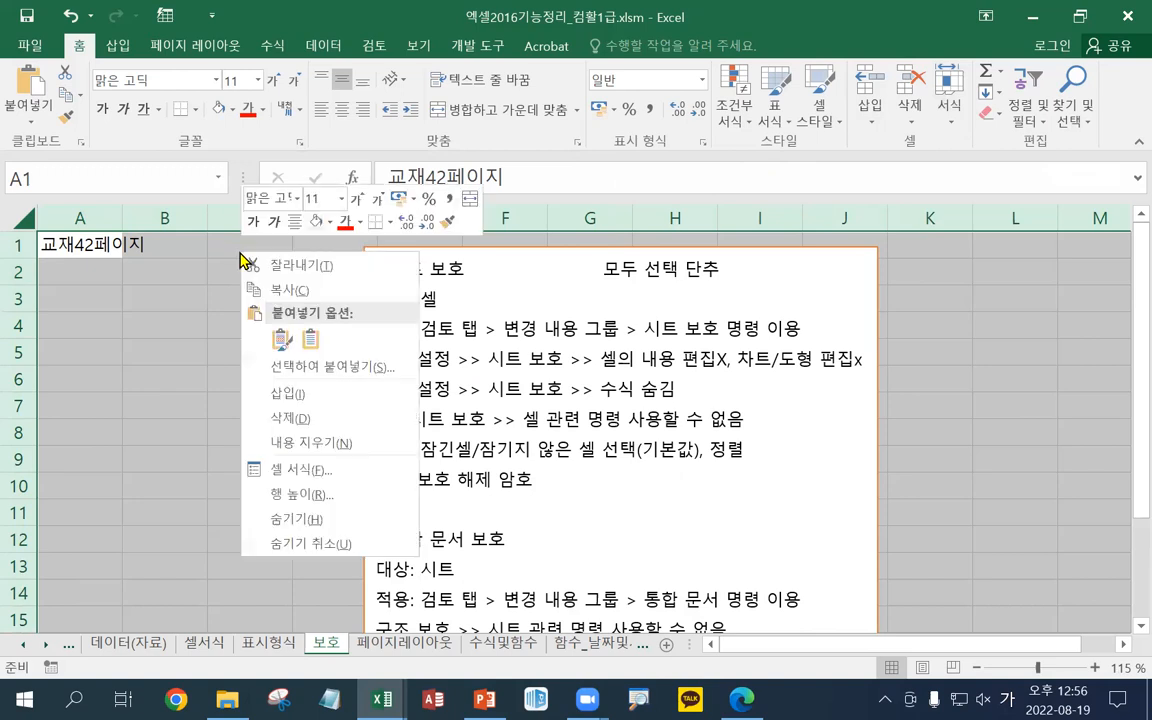
left_click(329, 472)
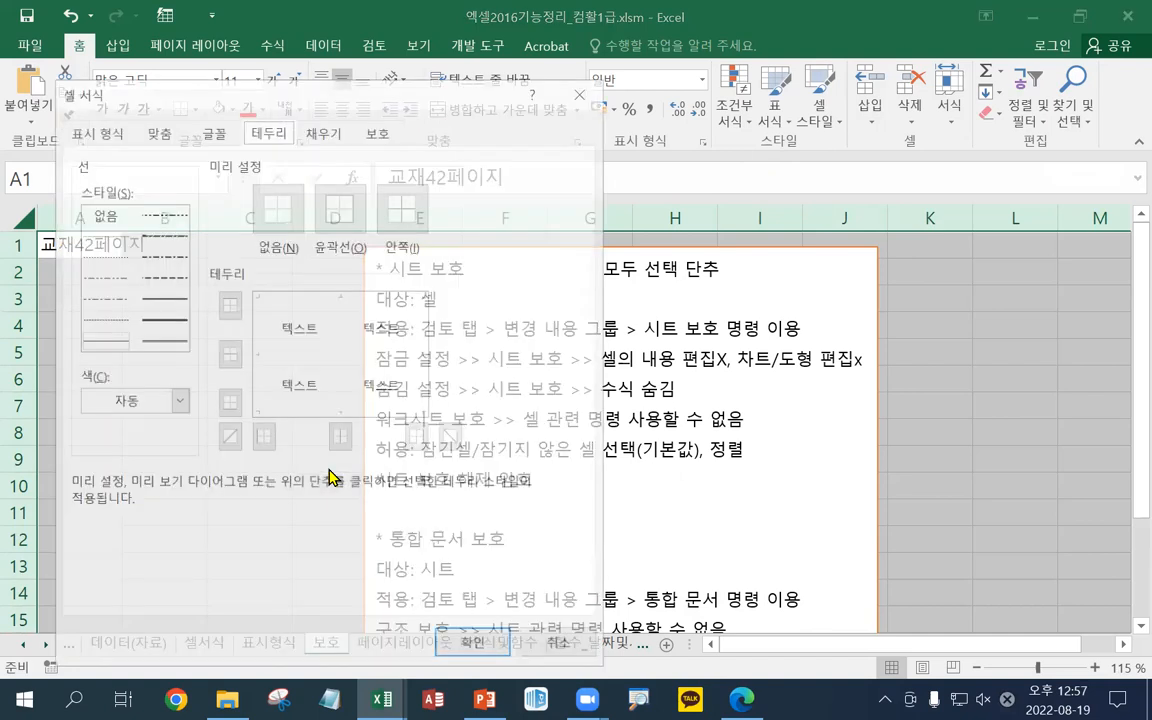
left_click_drag(380, 100, 525, 37)
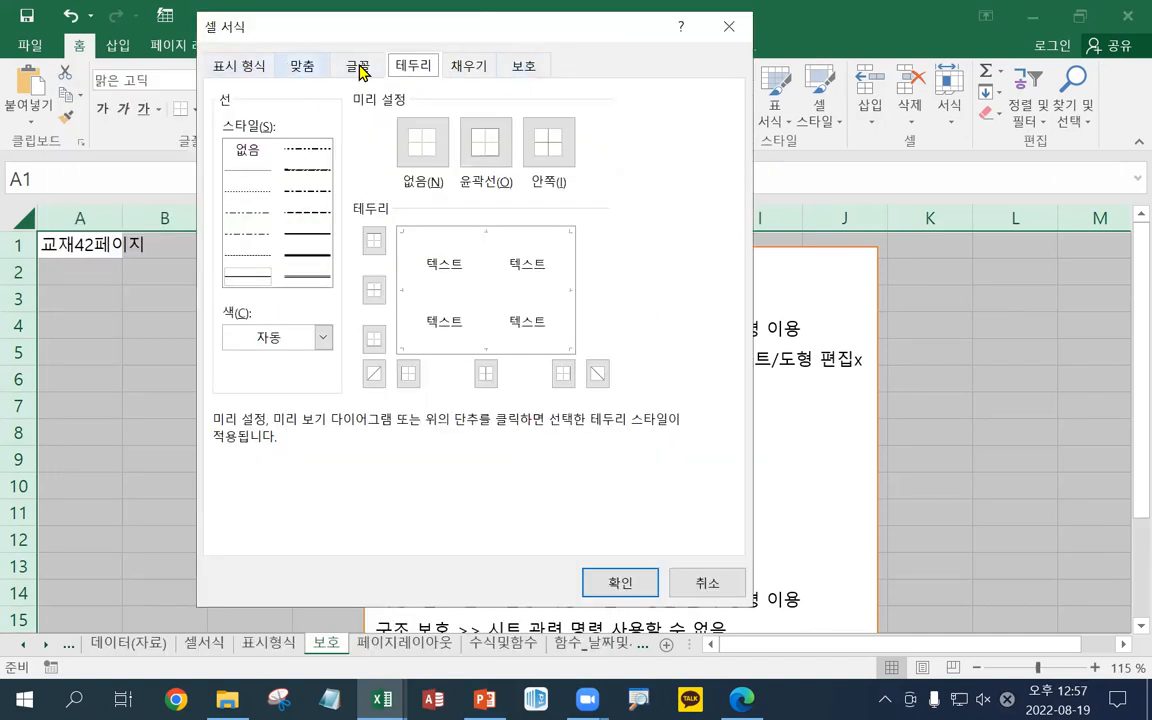
left_click(525, 68)
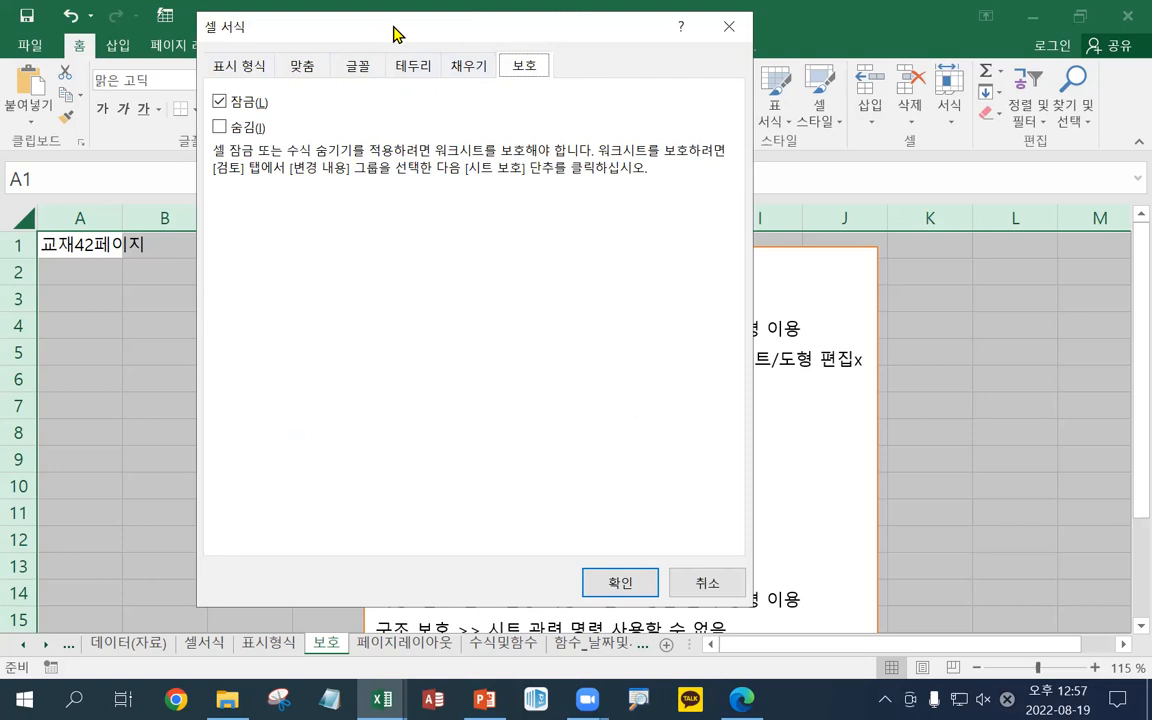
left_click_drag(393, 33, 747, 36)
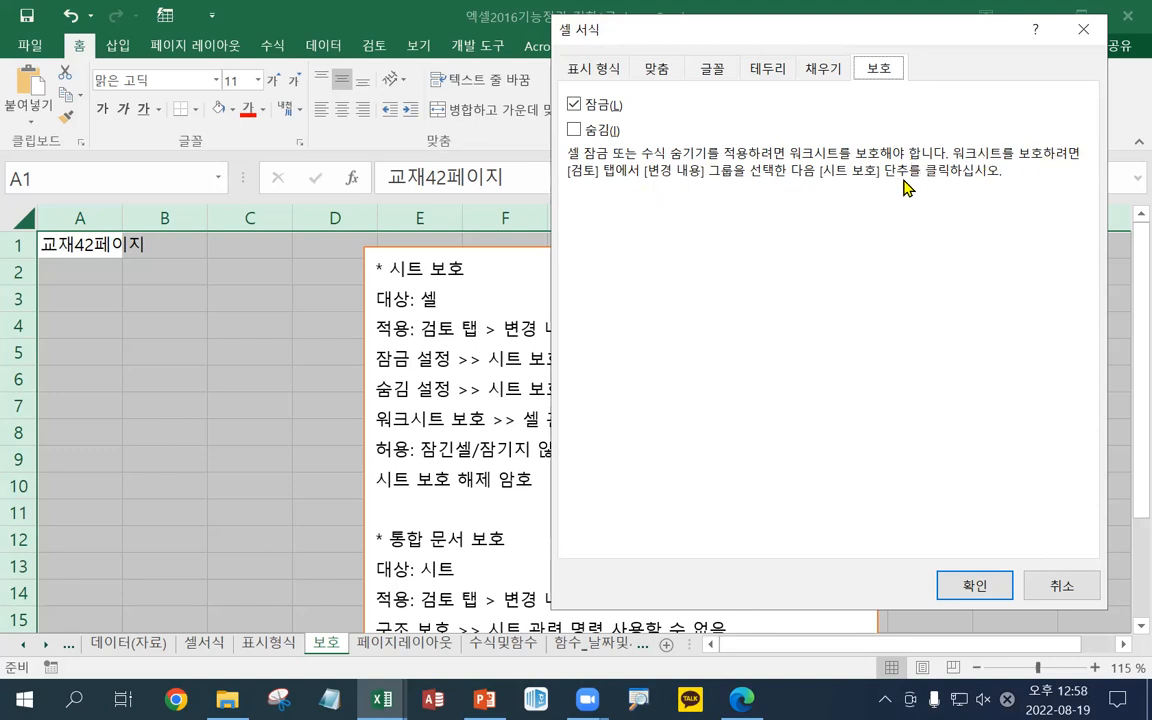
left_click(998, 594)
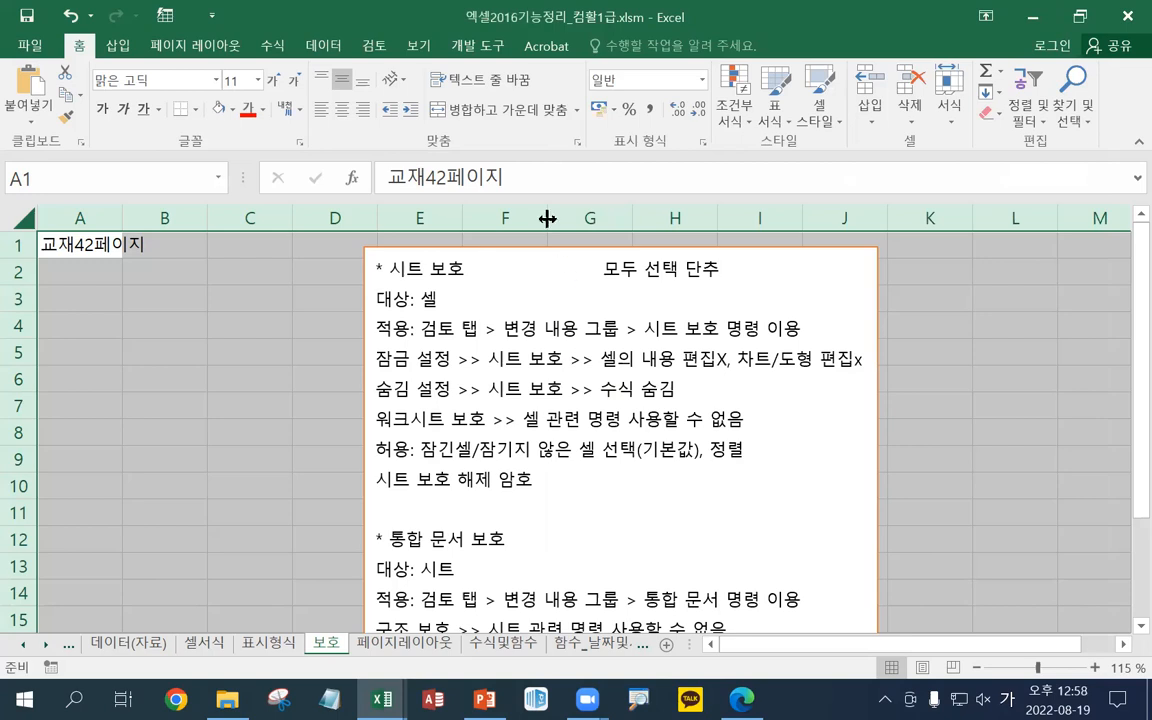
Examine the password field and the list of allowed actions in the sheet protection settings (시트 보호), and cancel without protecting the sheet
left_click(262, 296)
left_click(170, 302)
left_click(314, 298)
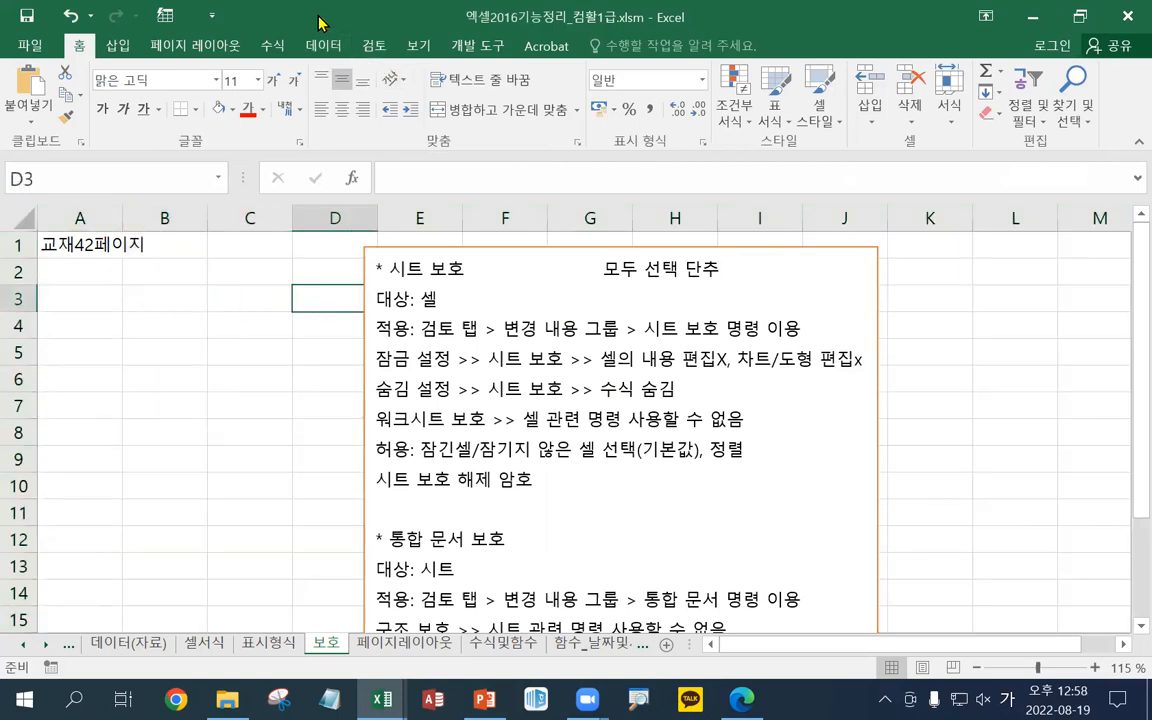
left_click(330, 50)
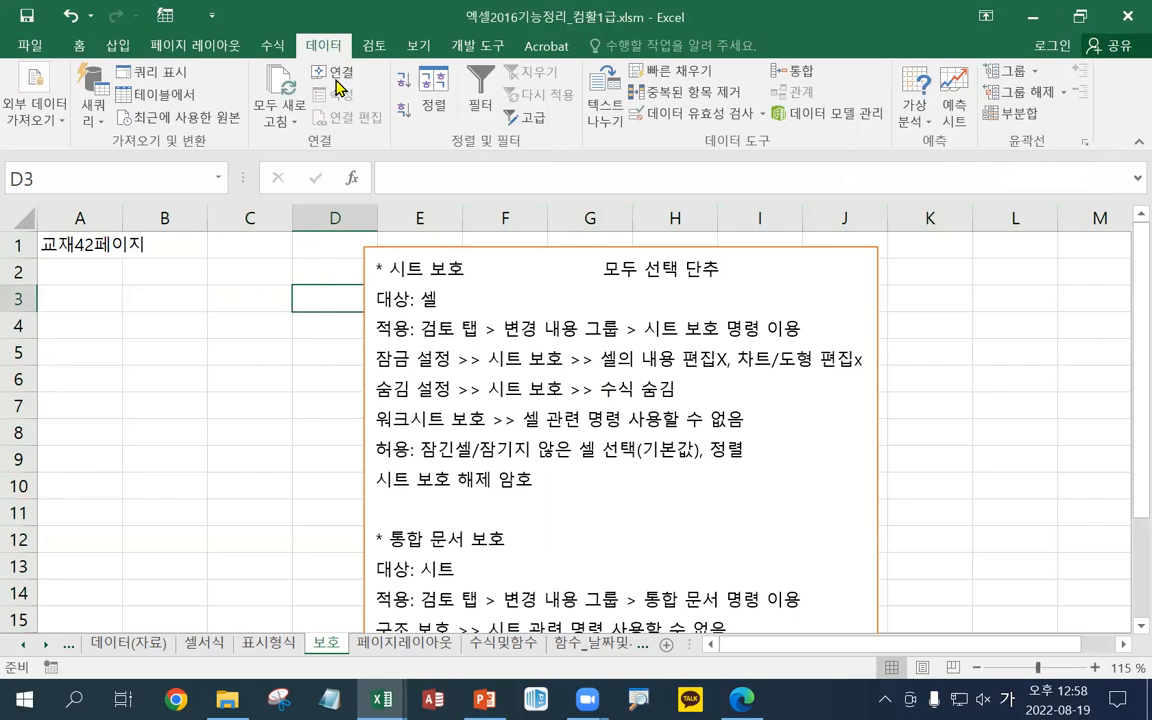
left_click(382, 52)
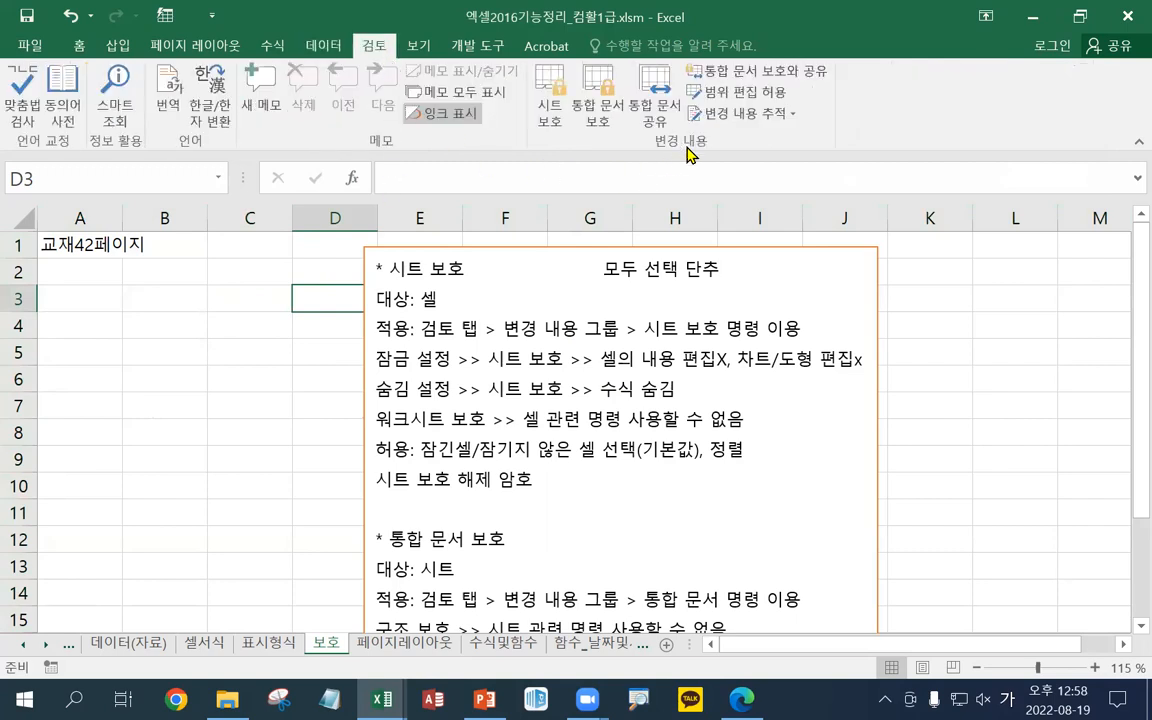
left_click(553, 112)
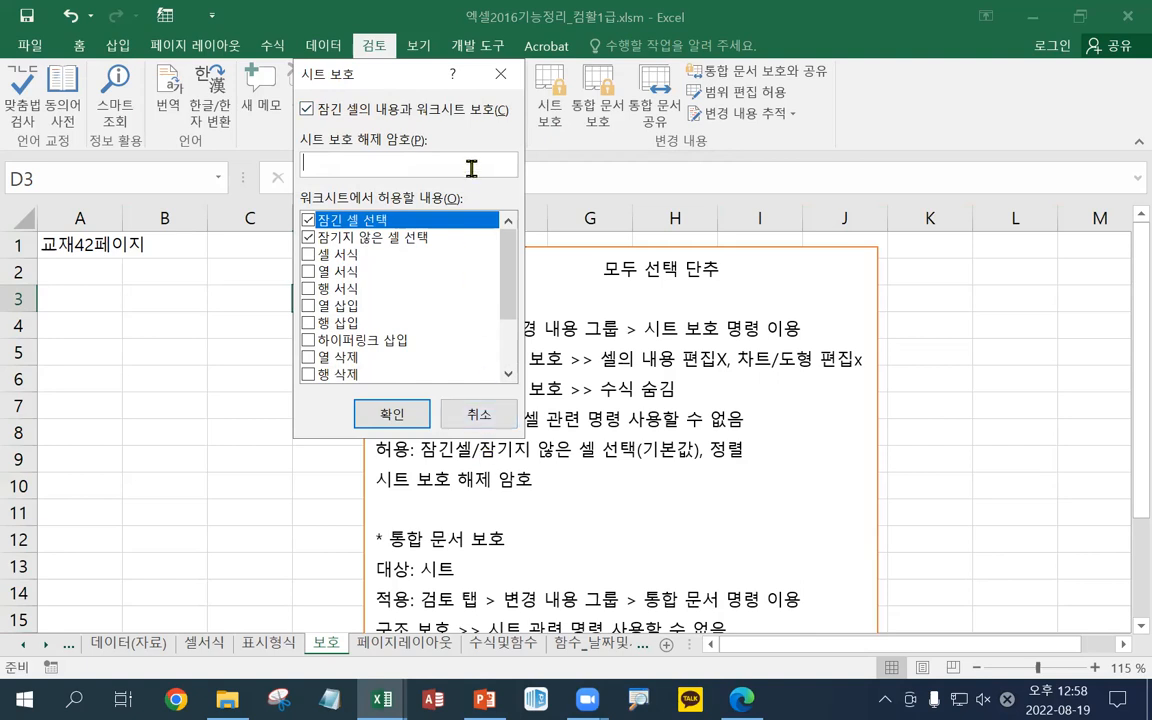
left_click(481, 420)
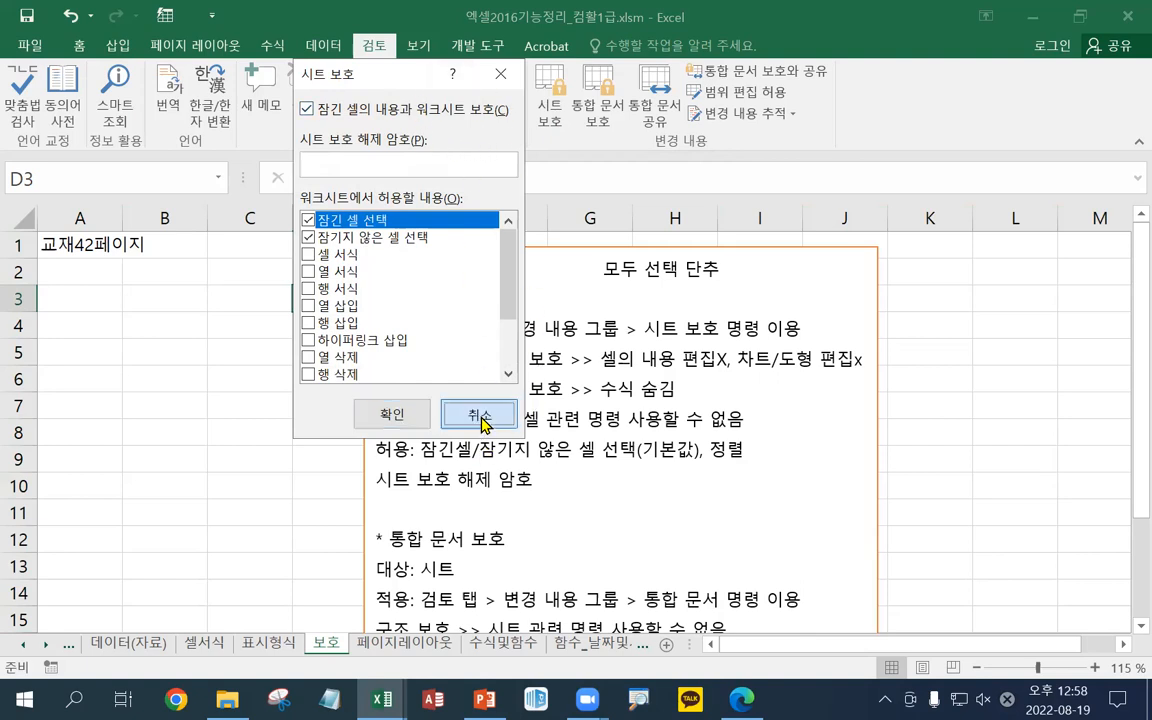
left_click(79, 46)
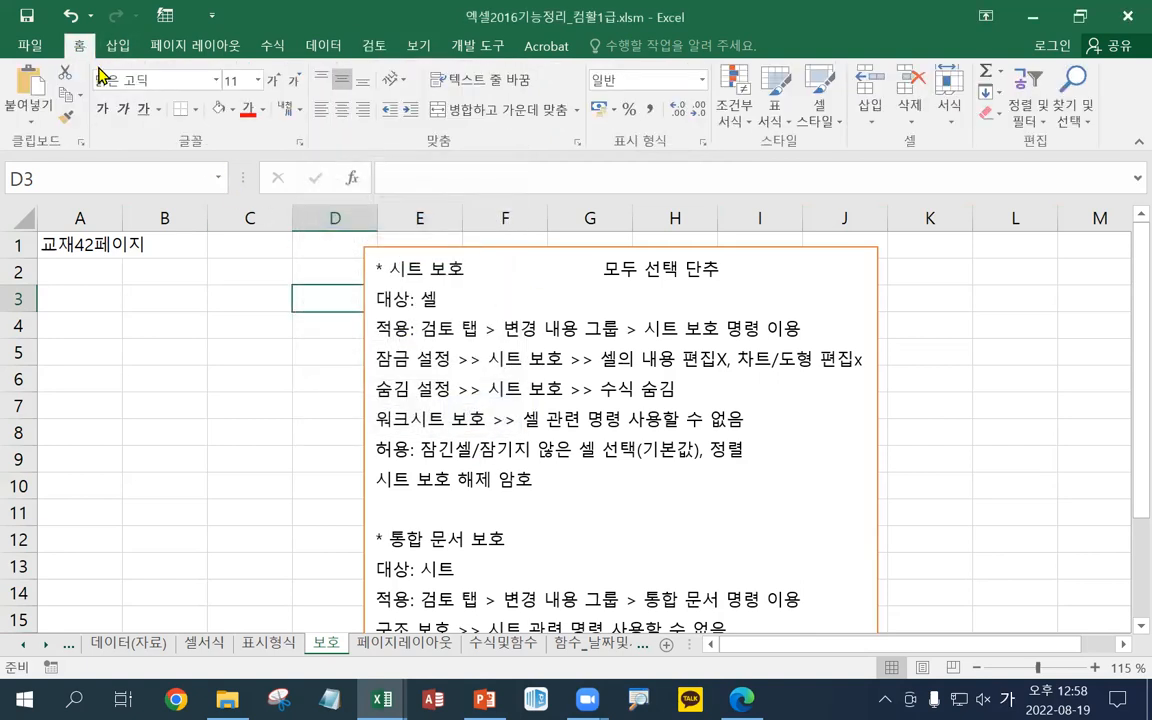
Select cell B2 and protect the 보호 sheet without a password, allowing only selection of locked and unlocked cells
left_click(198, 281)
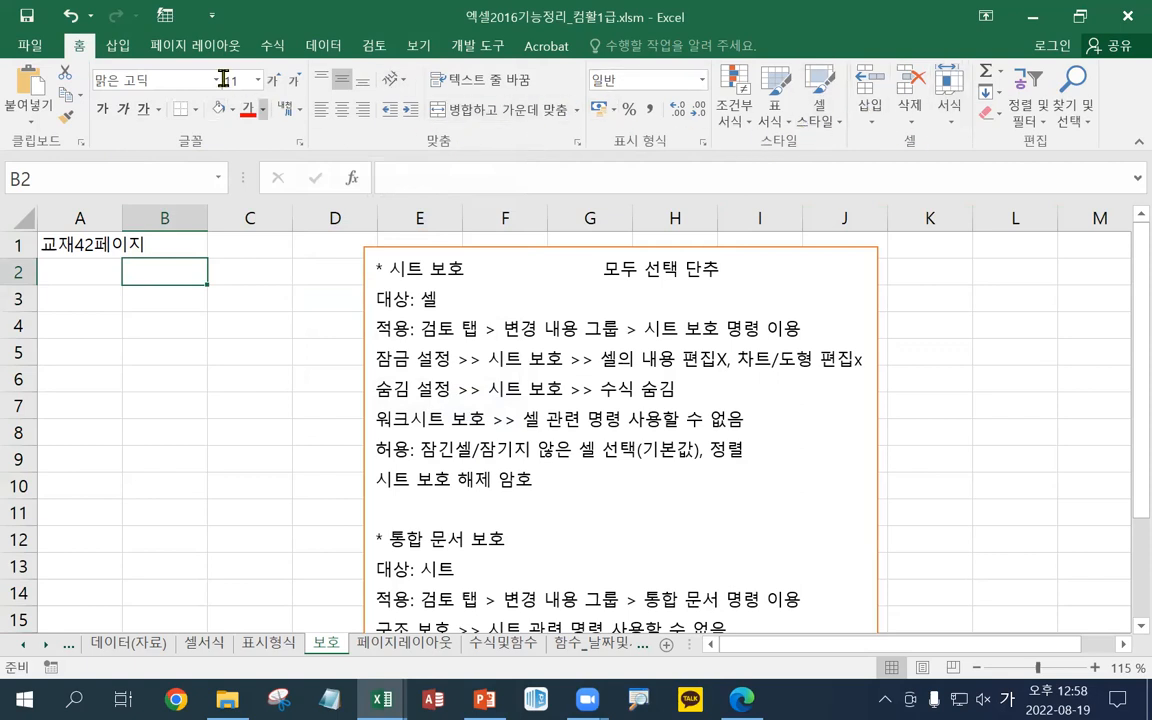
left_click(118, 45)
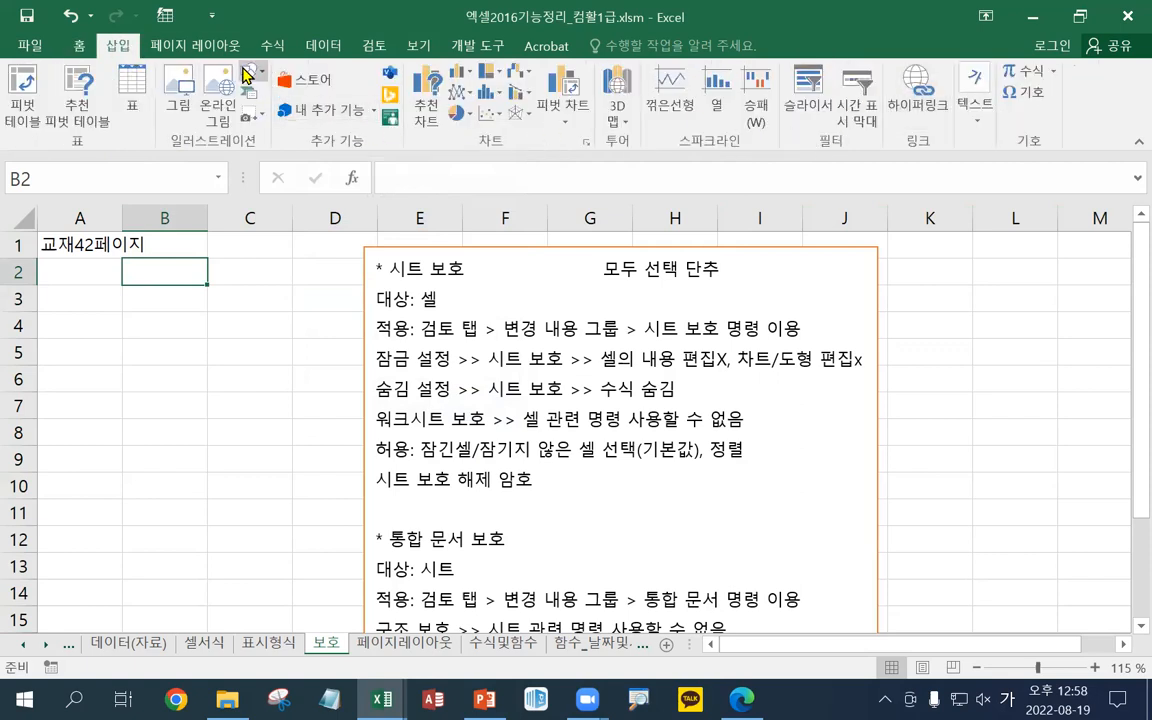
left_click(200, 45)
left_click(264, 44)
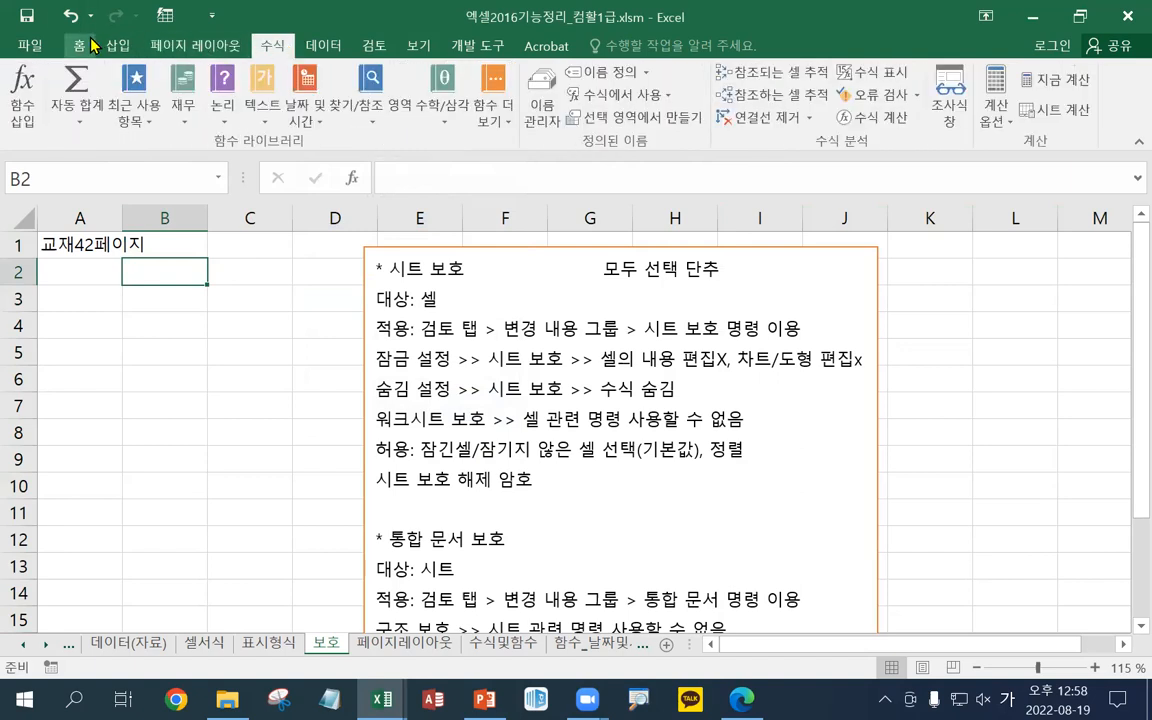
left_click(85, 45)
left_click(374, 45)
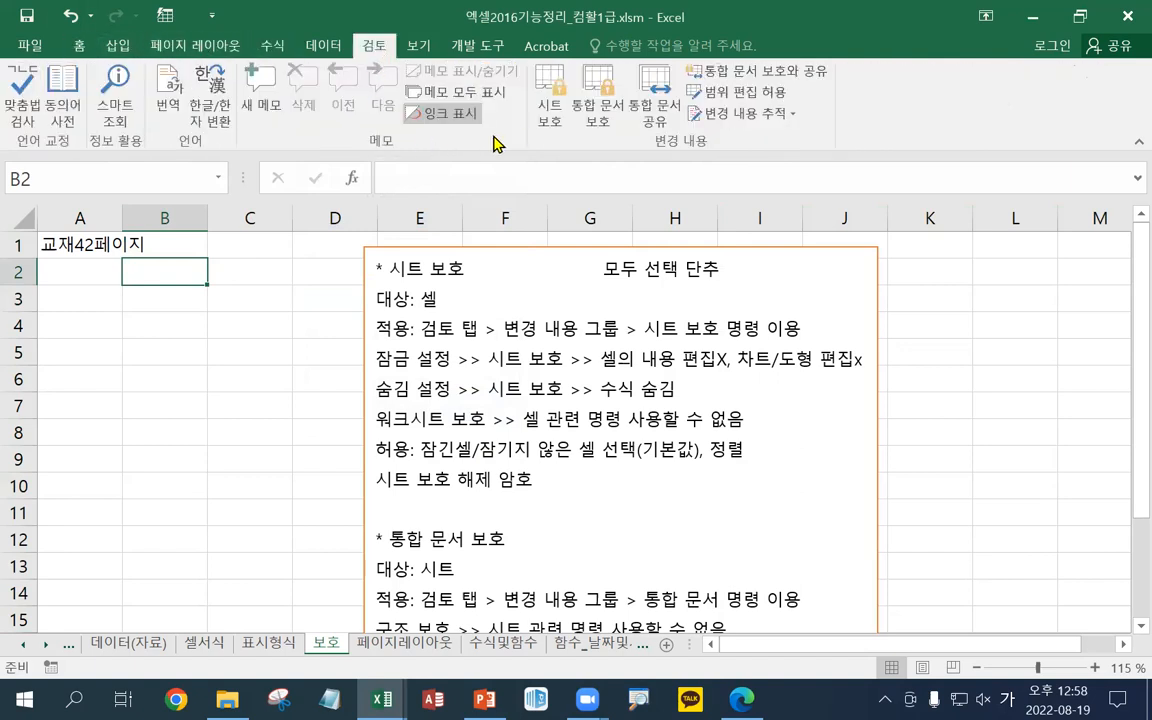
left_click(550, 115)
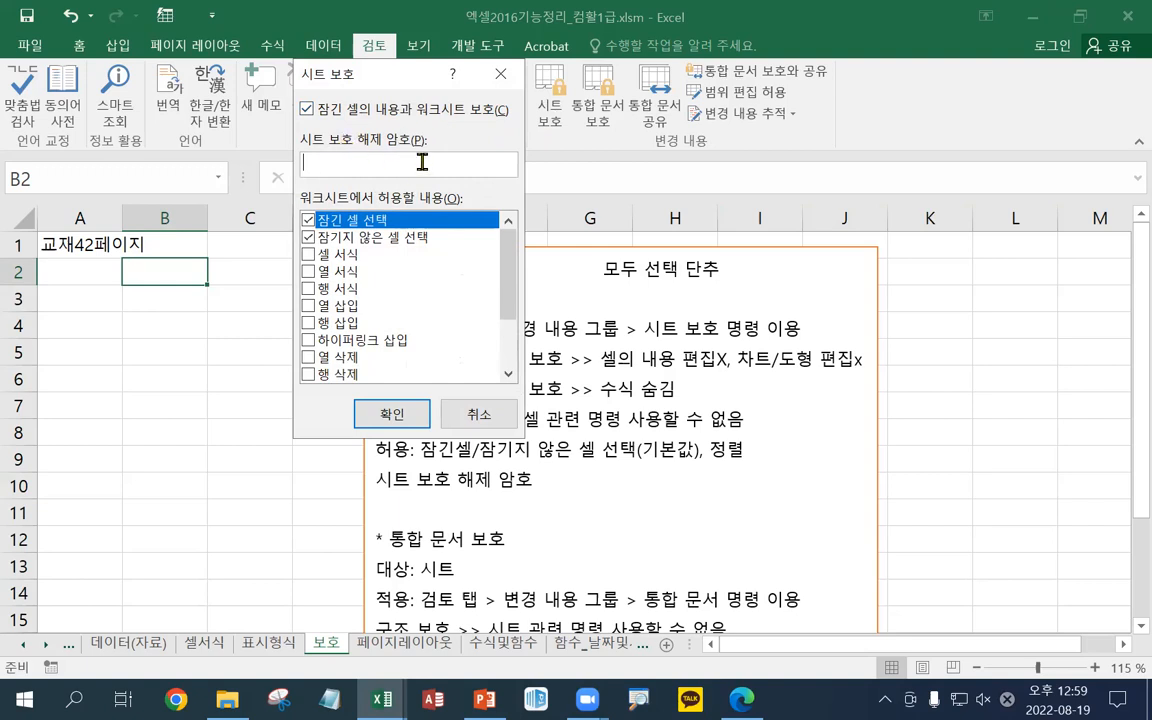
left_click_drag(372, 68, 490, 35)
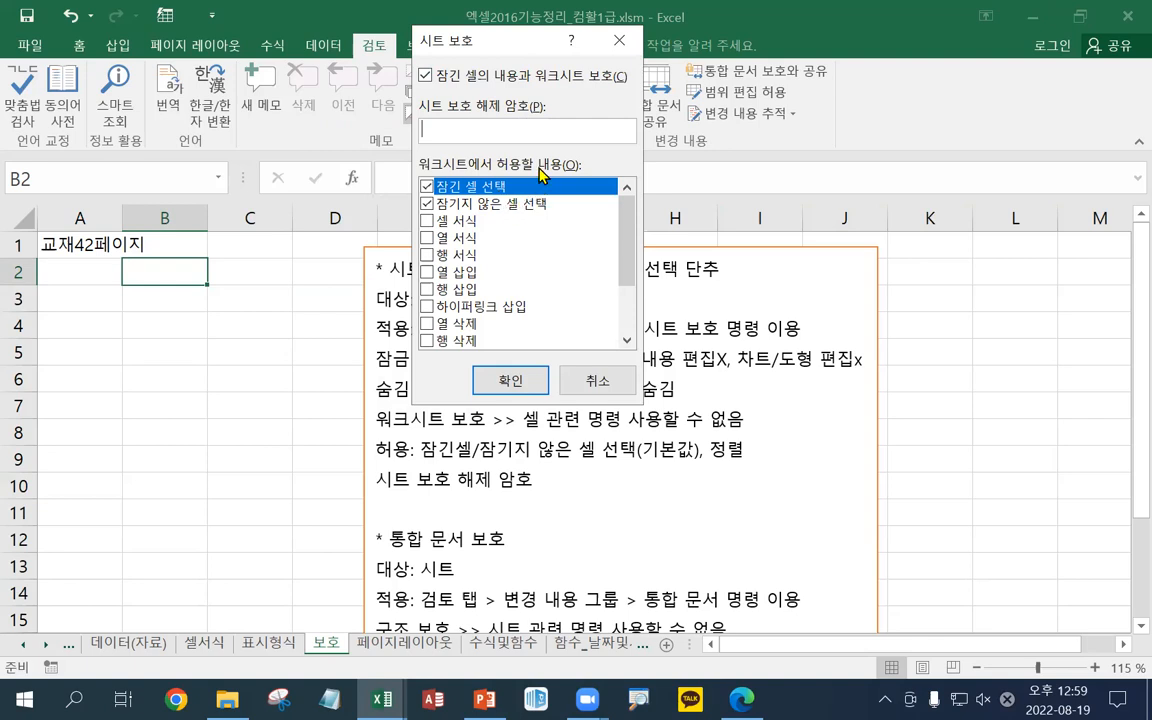
left_click(533, 384)
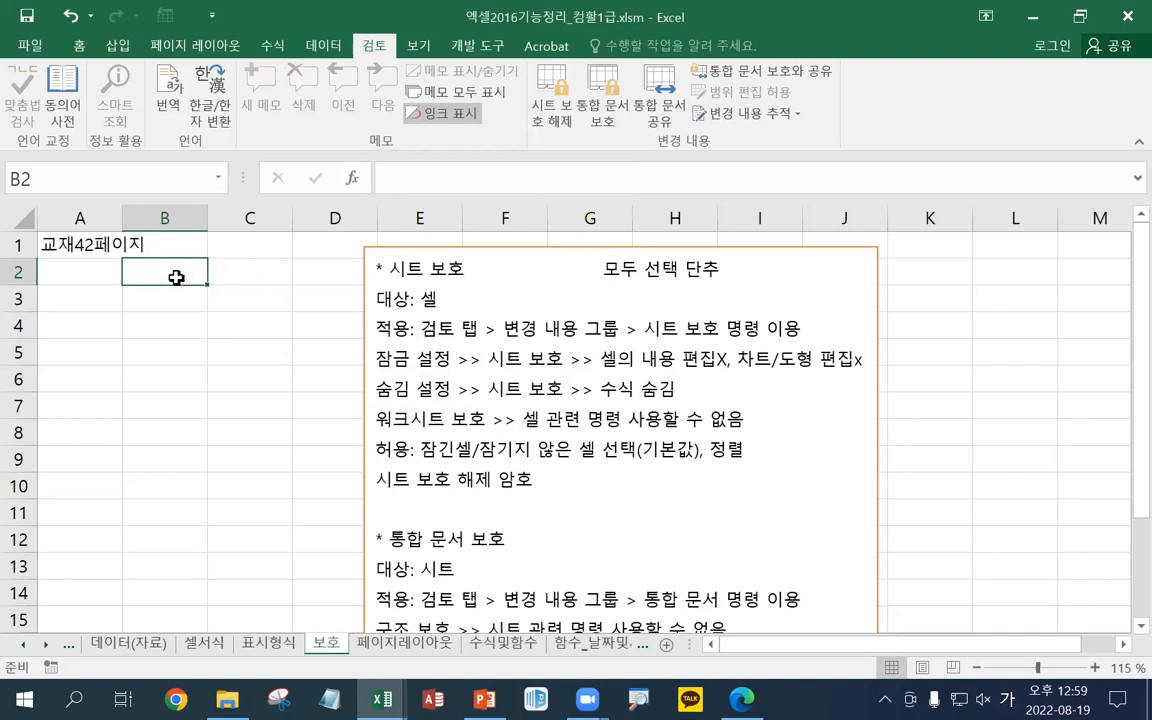
Try to edit the locked cell B2 while the sheet is protected
key("Tab")
key("Tab")
key("Tab")
left_click(355, 291)
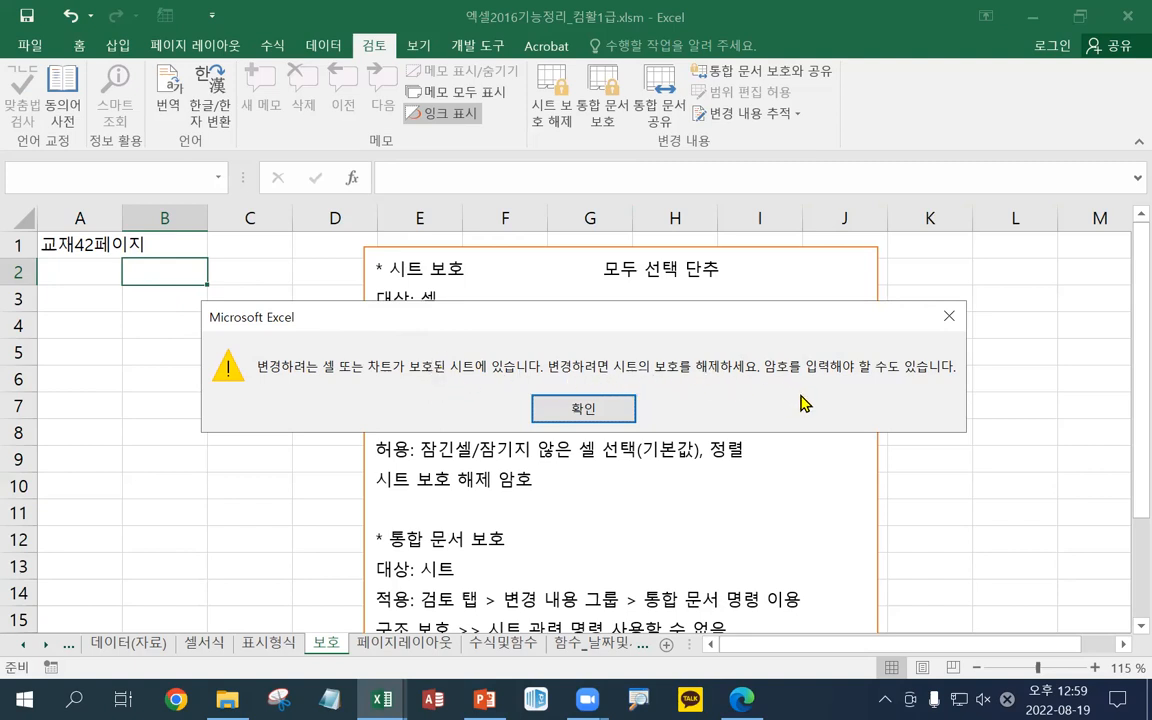
left_click(600, 409)
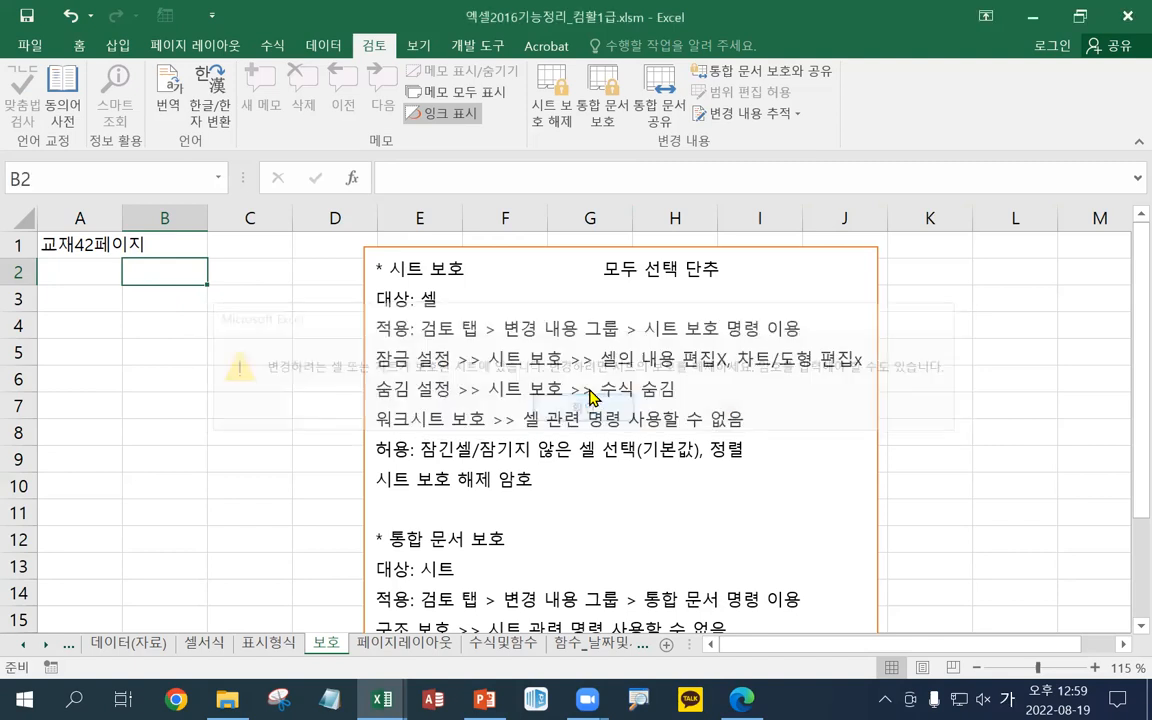
Remove the sheet protection and enter 가나다 in cell B2
left_click(550, 100)
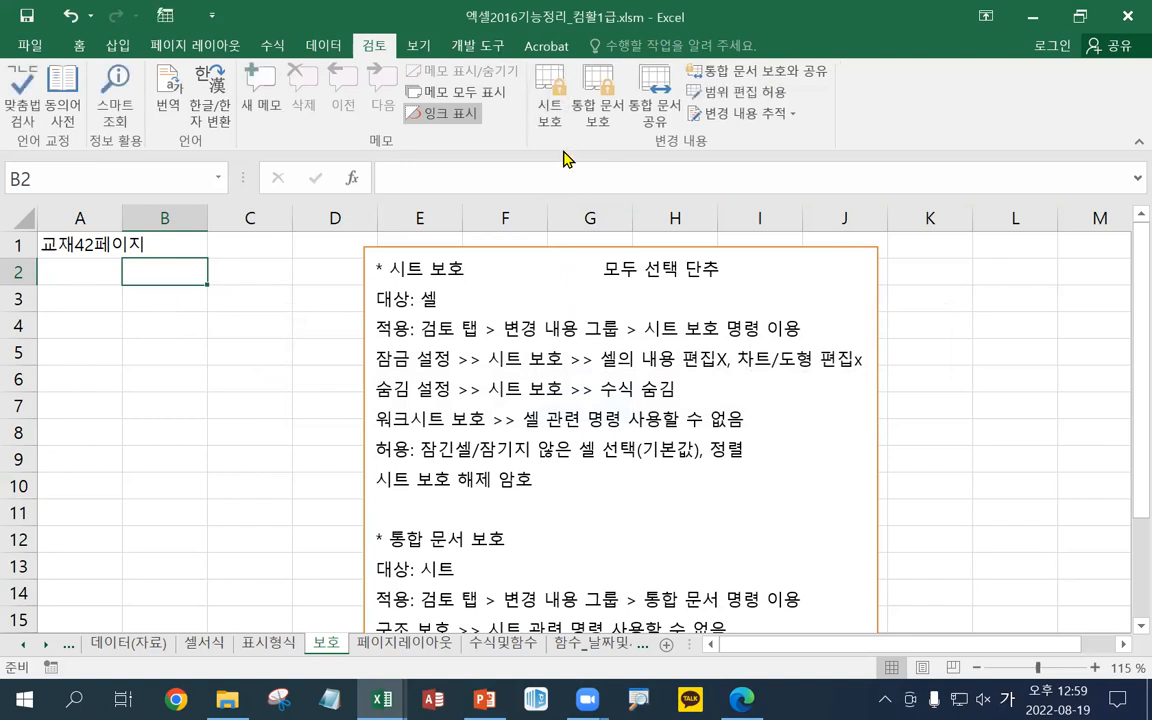
type("가나다")
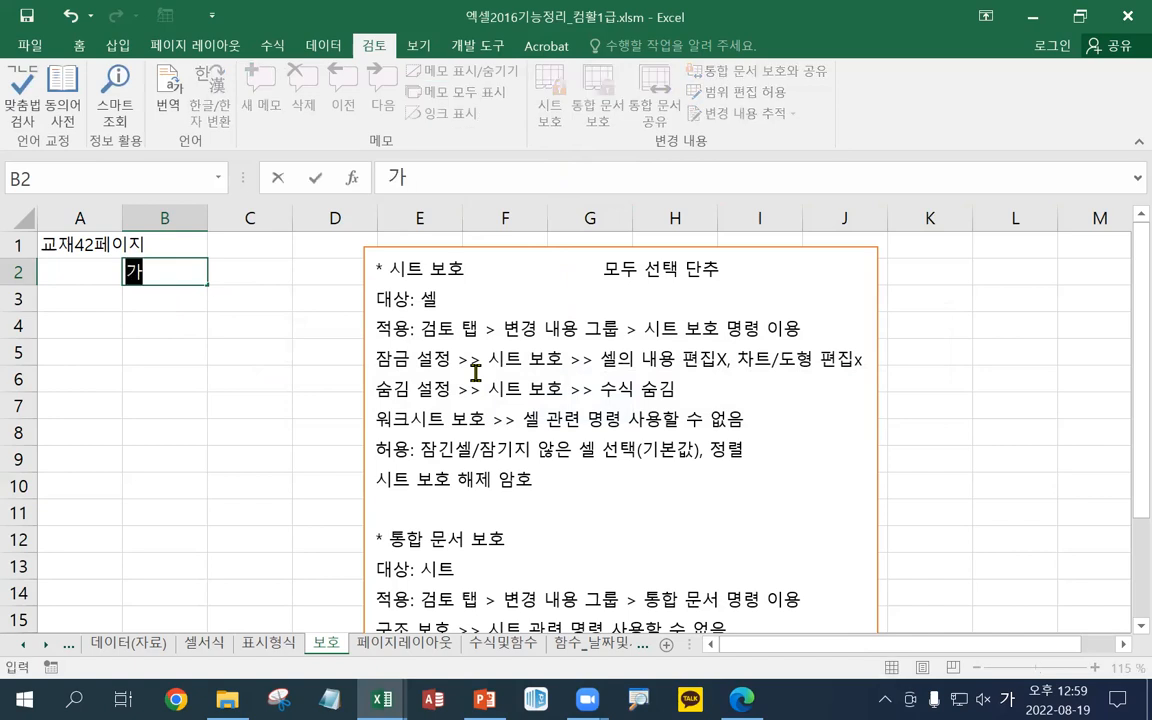
key("Return")
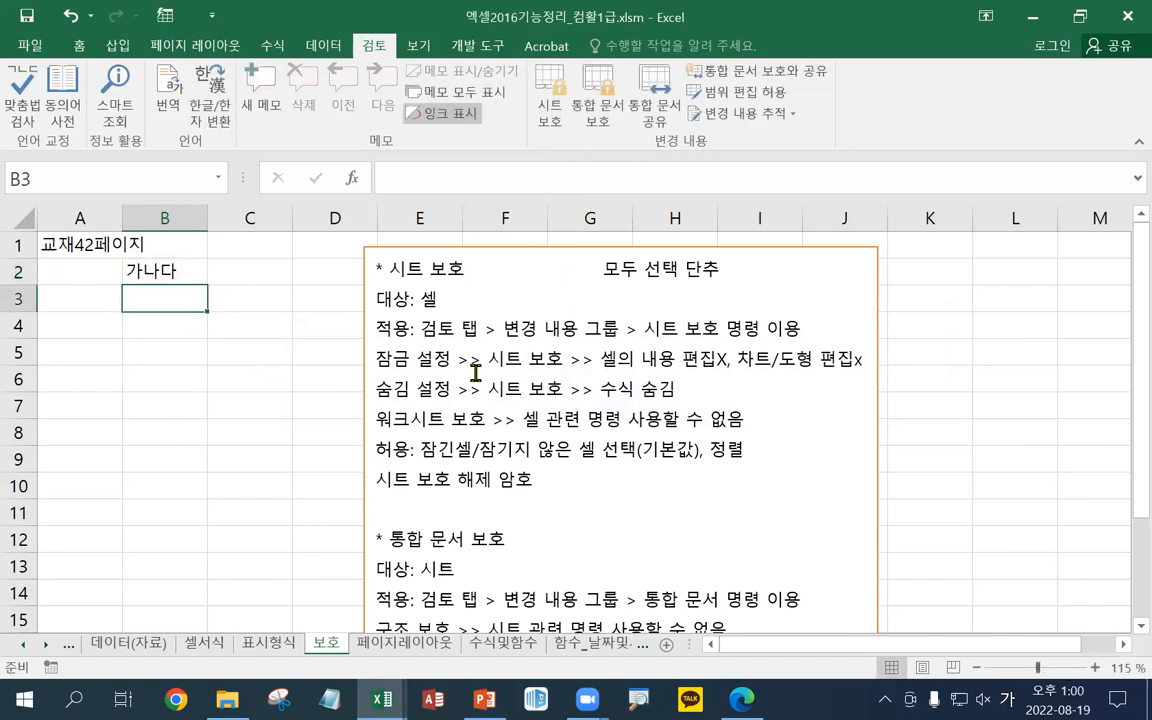